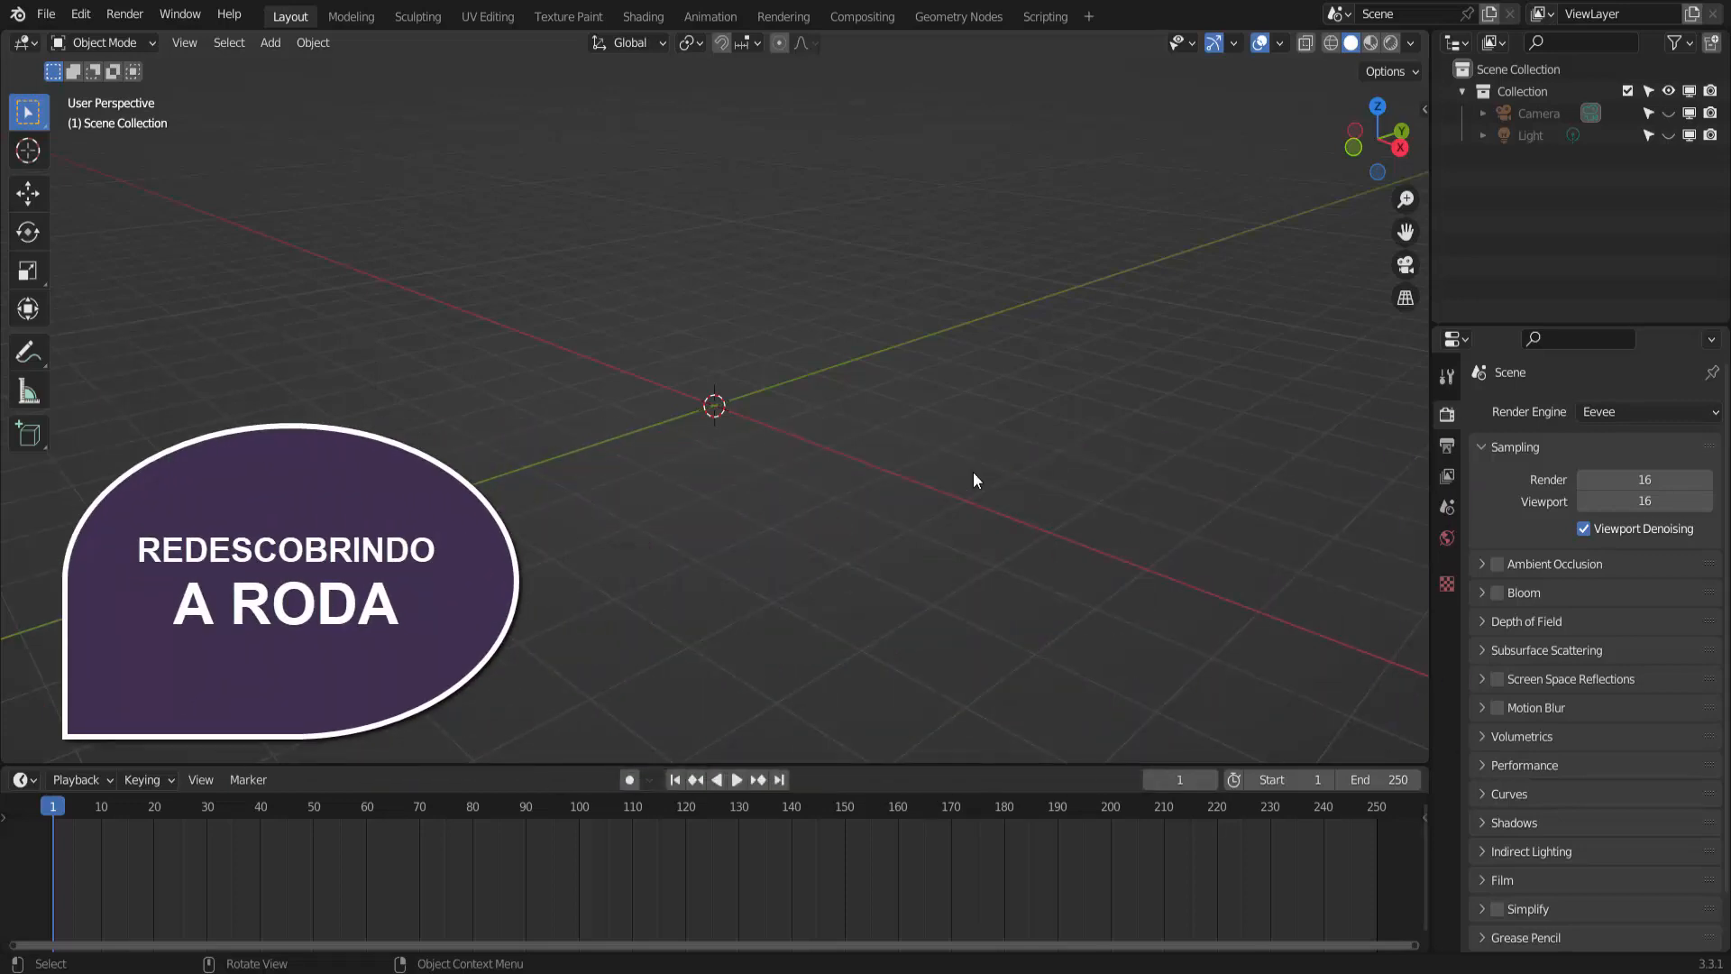
Add a mesh circle at the scene origin and scale it up to about 2.7 times its size.
left_click(272, 43)
mouse_move(337, 62)
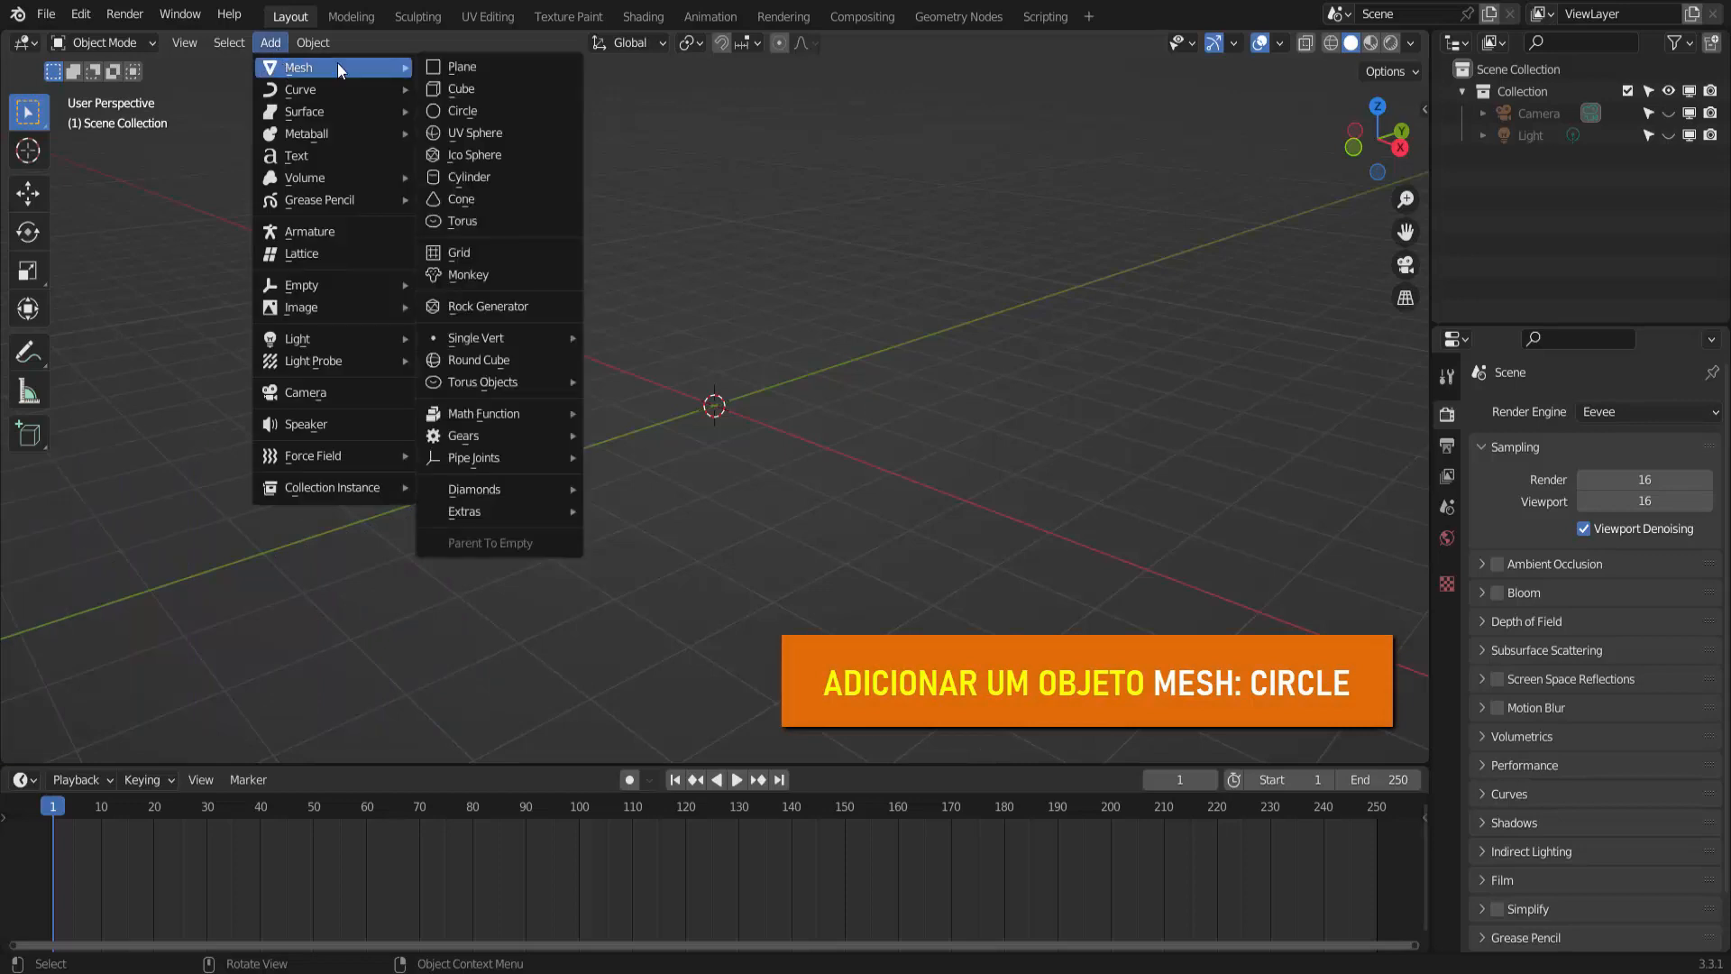
left_click(476, 110)
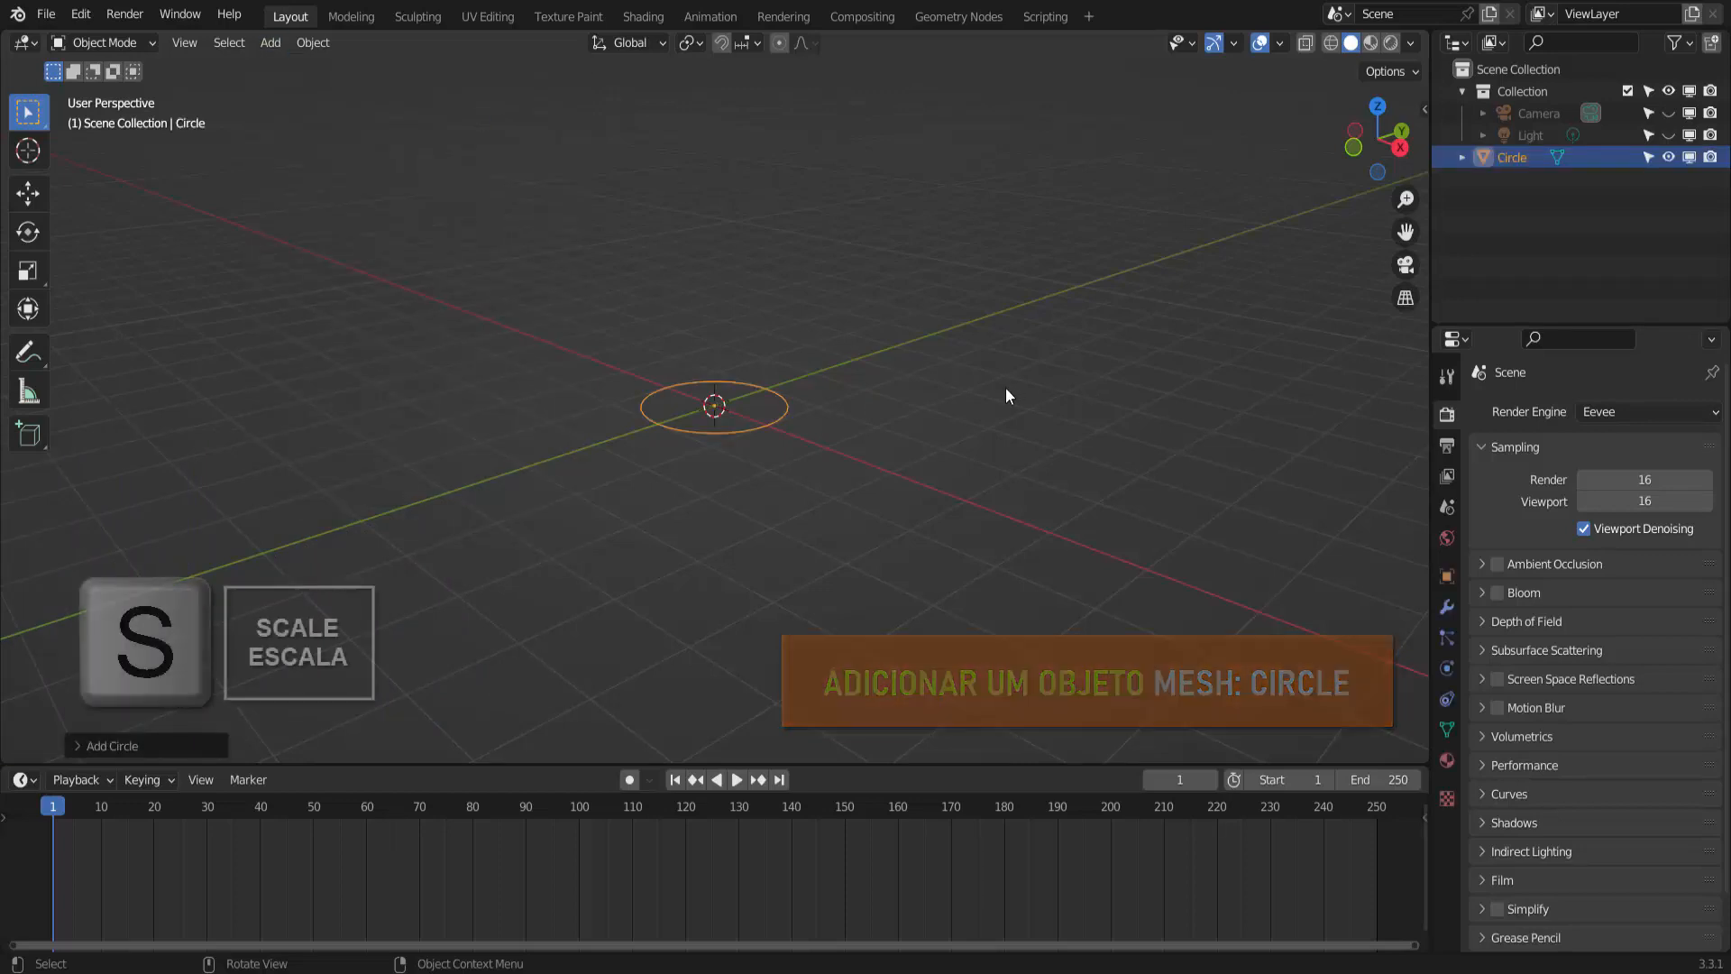
key("s")
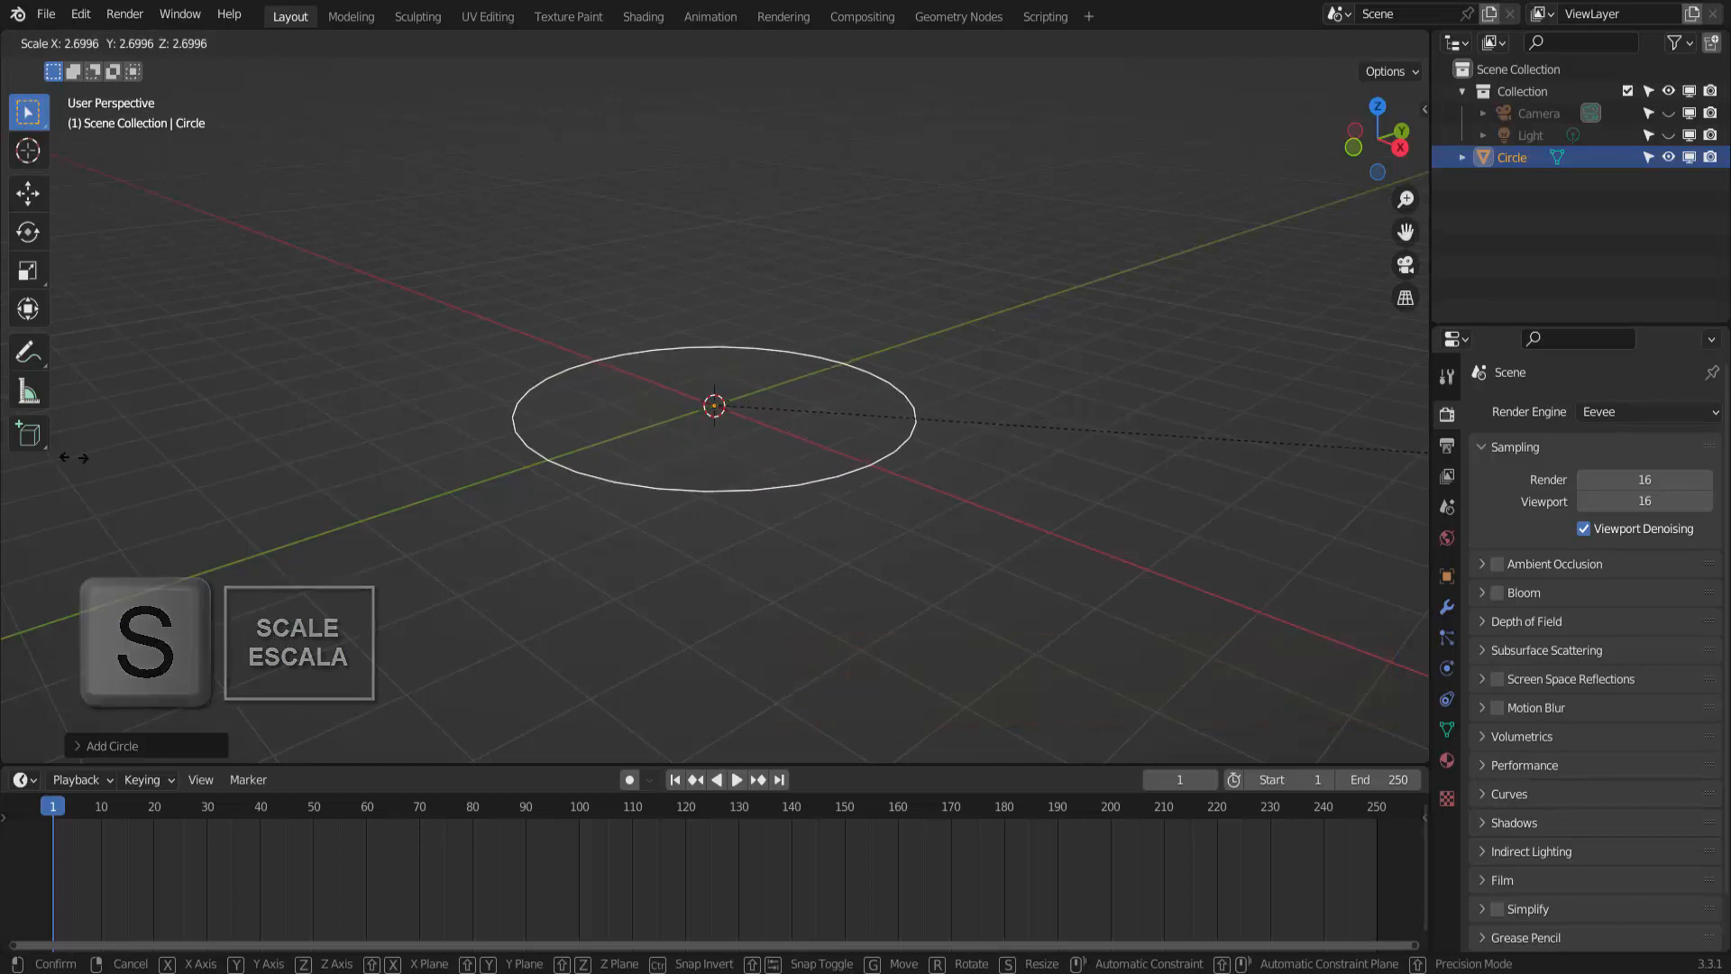
left_click(73, 457)
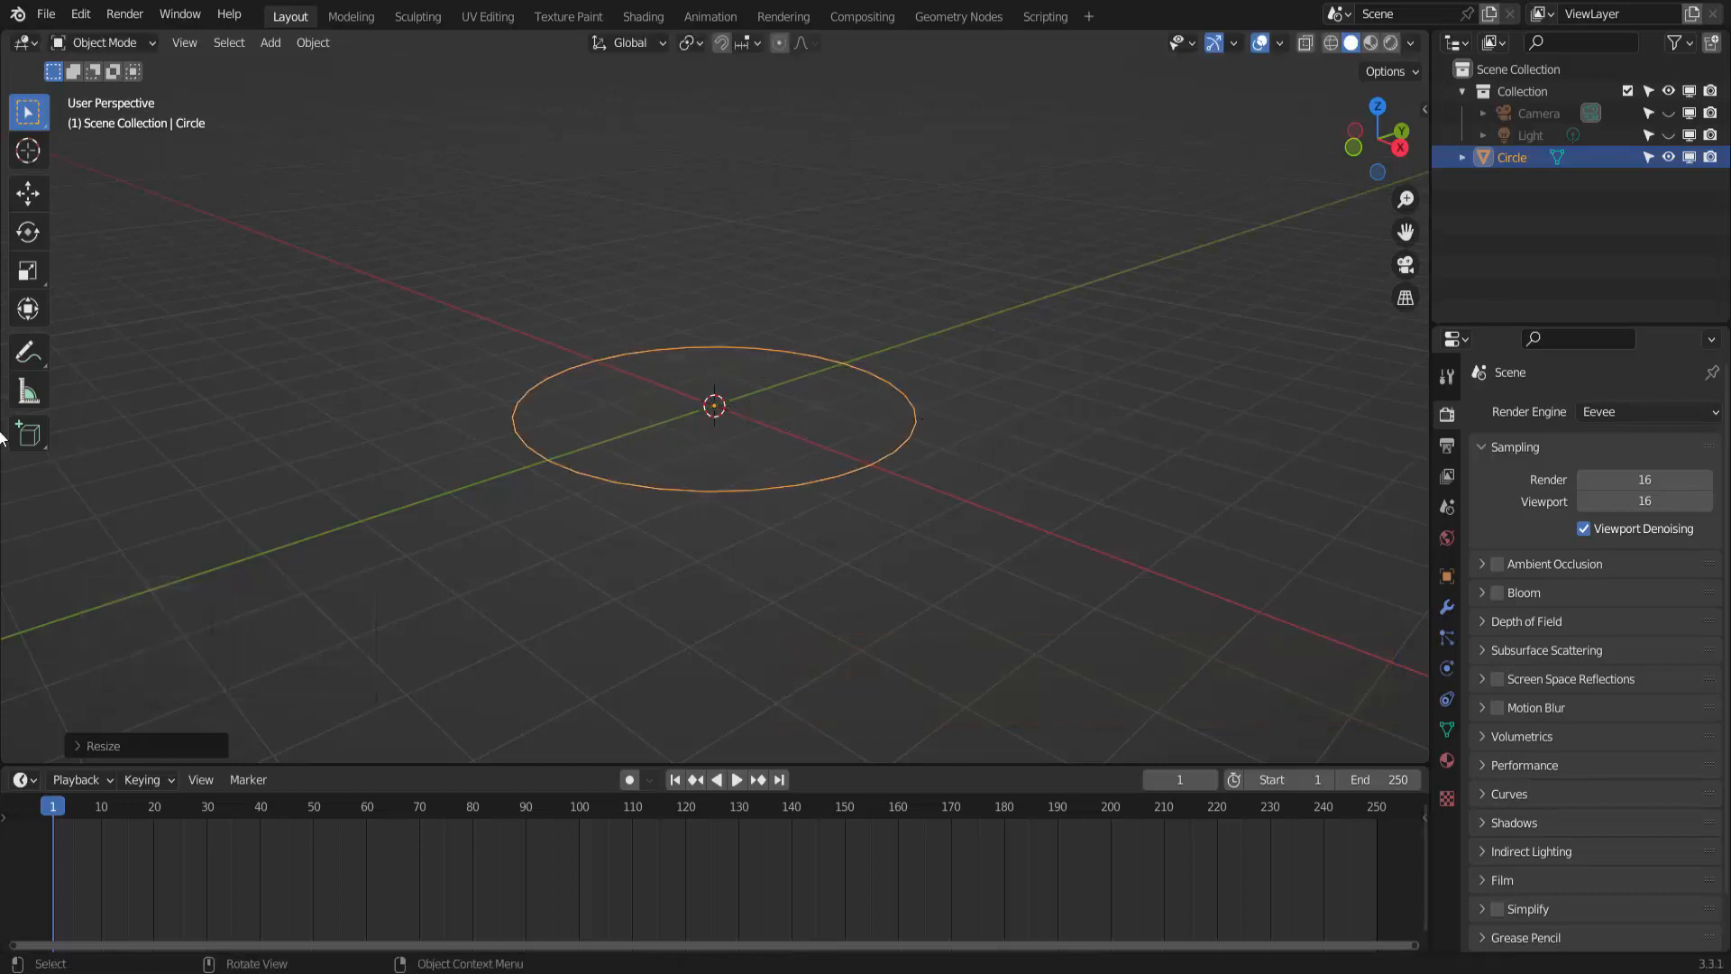
In Edit Mode, extrude the circle's outline in place and scale the new loop inward to form a flat rim.
left_click(108, 42)
left_click(102, 88)
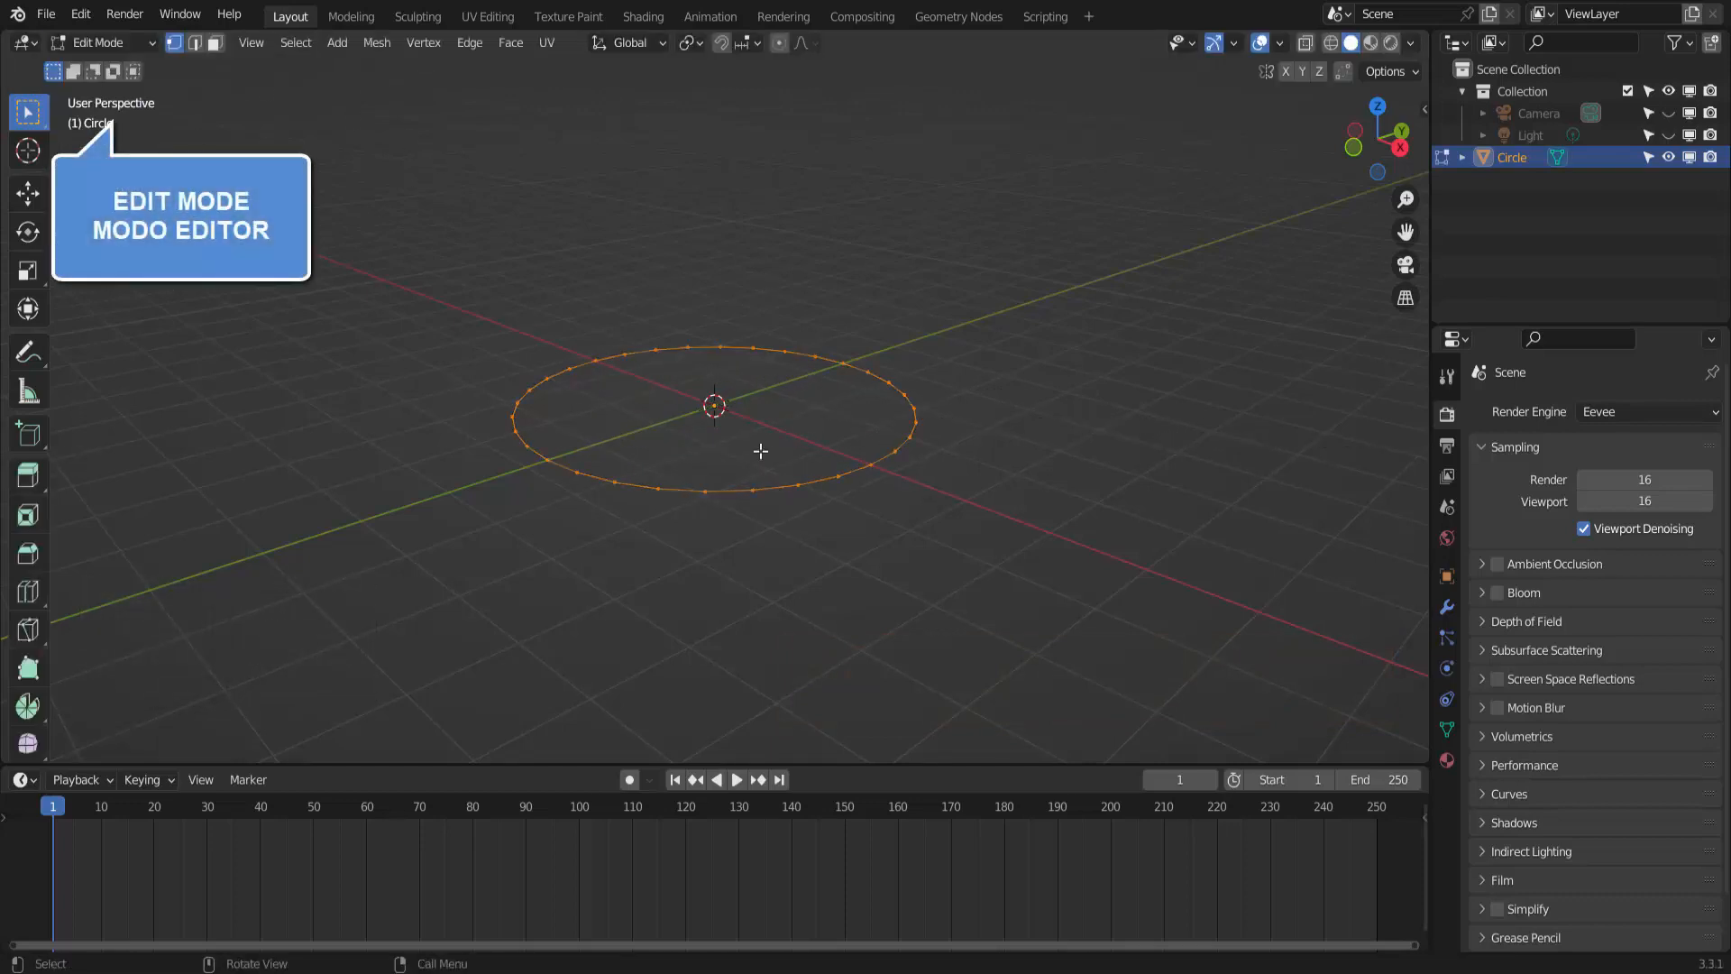
middle_click_drag(1063, 437, 1064, 463)
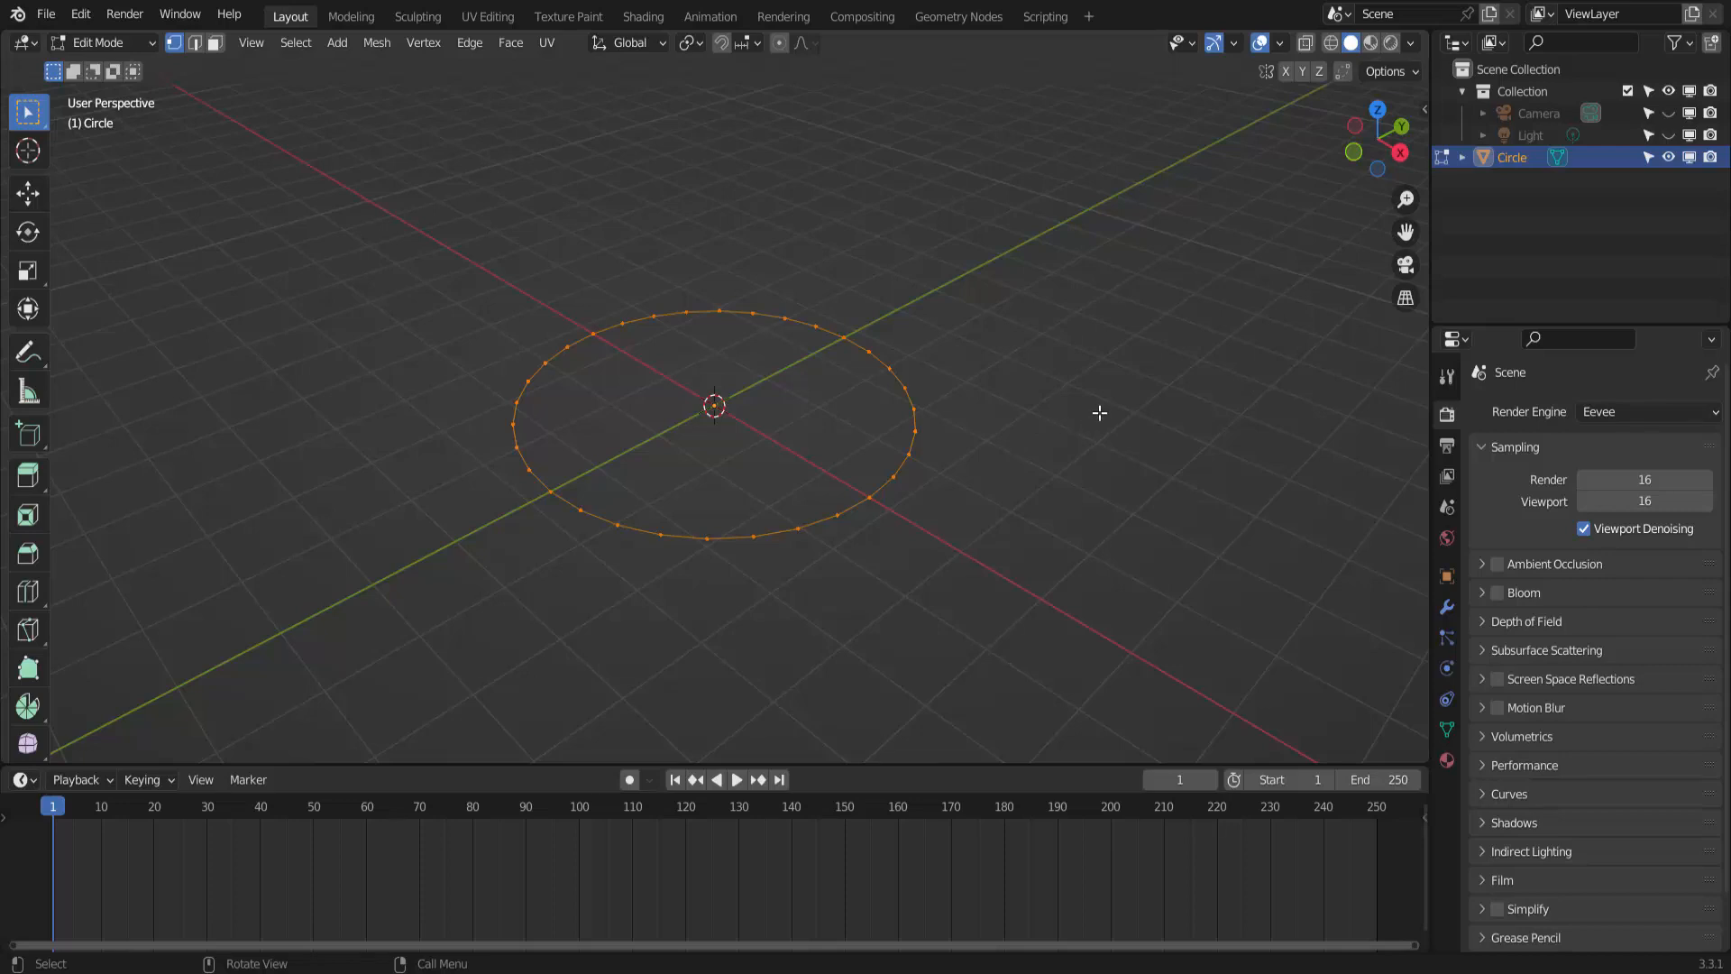
key("e")
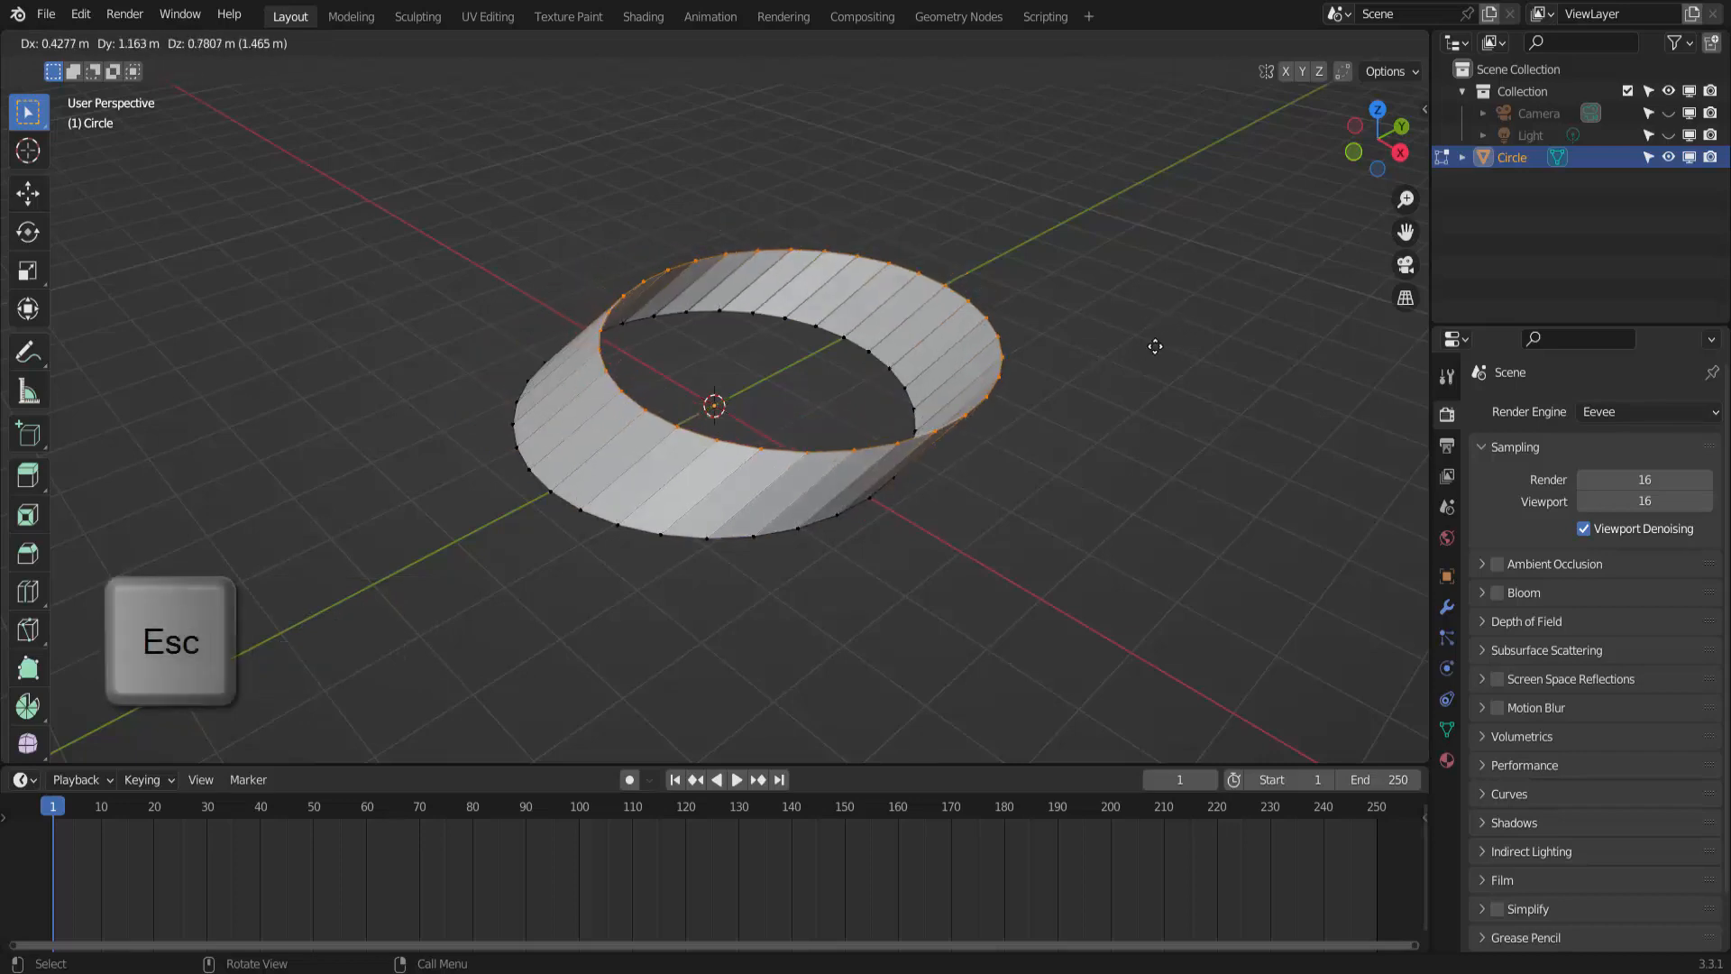
key("Escape")
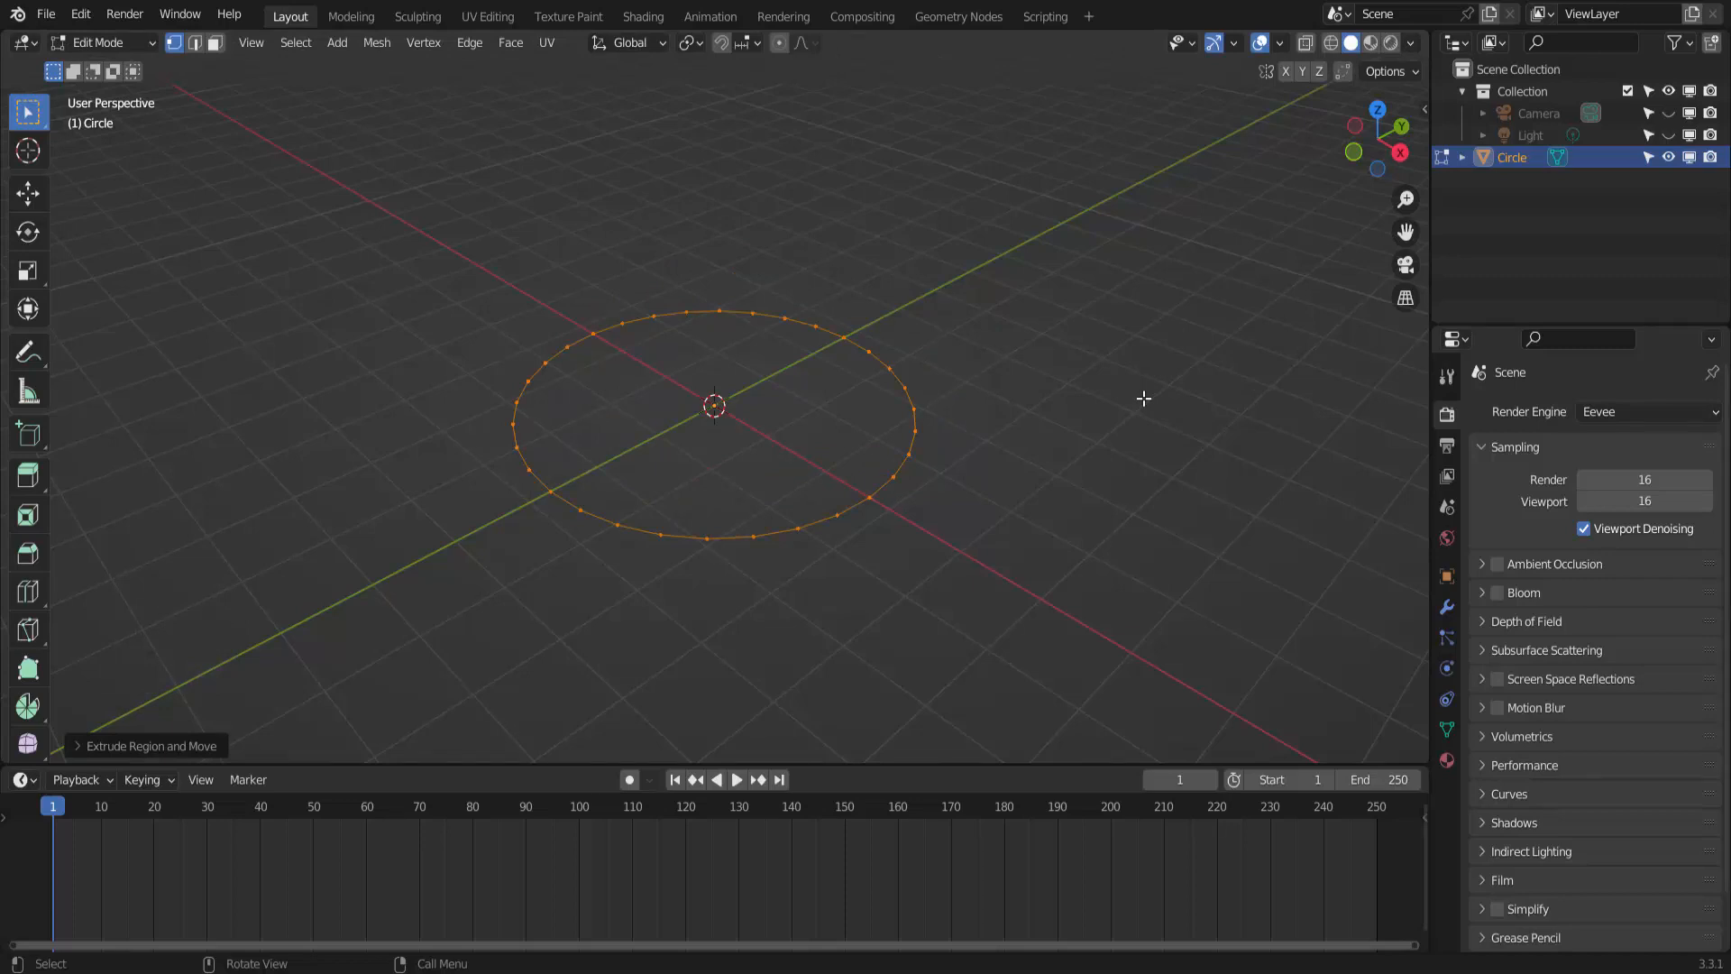
key("s")
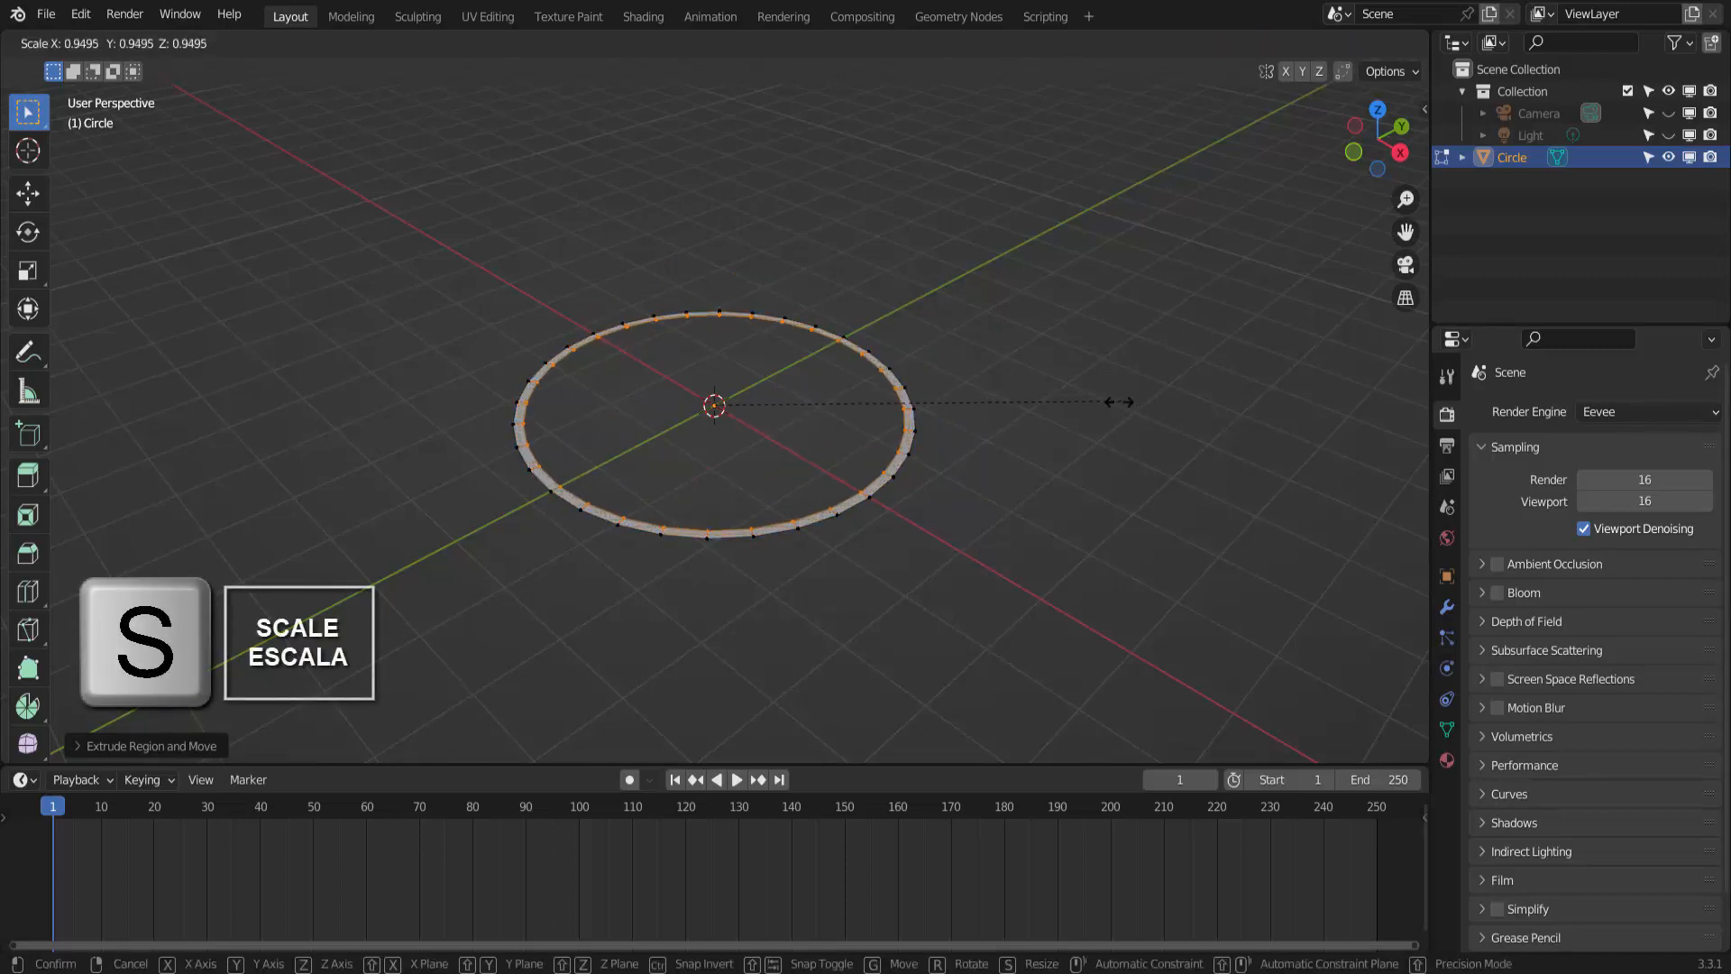
left_click(1058, 408)
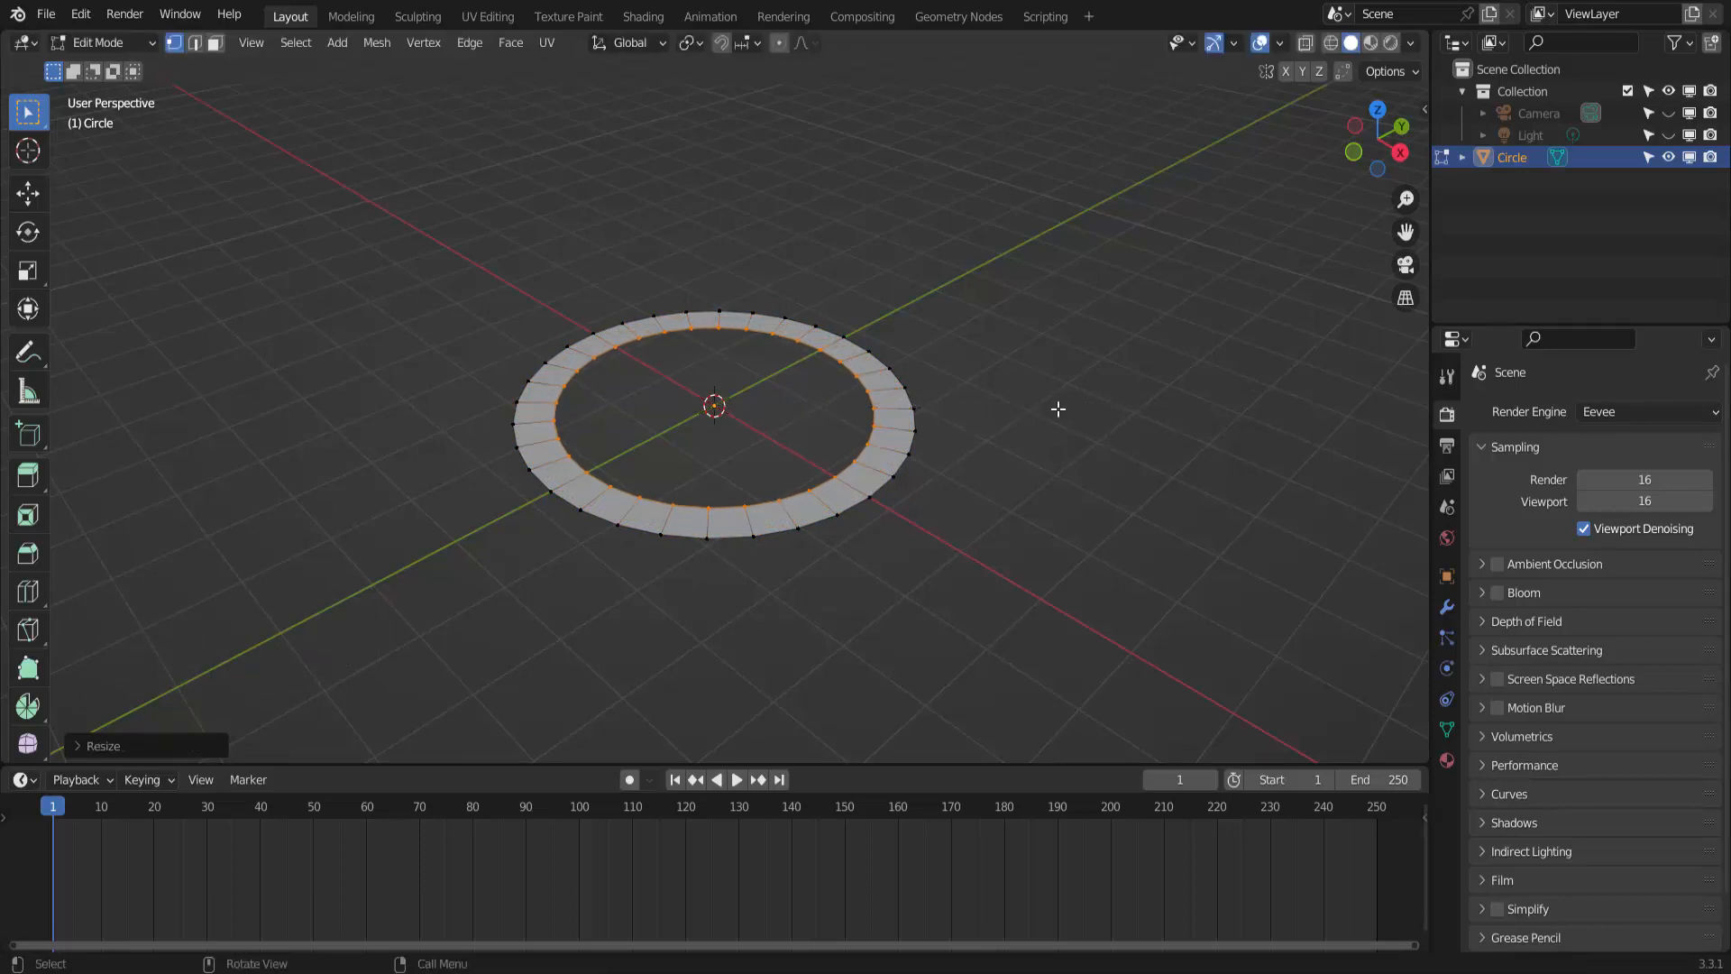
With edge selection and wireframe display, apply Checker Deselect to the rim's inner edge loop to keep alternate edges selected.
middle_click_drag(1059, 409, 1050, 395)
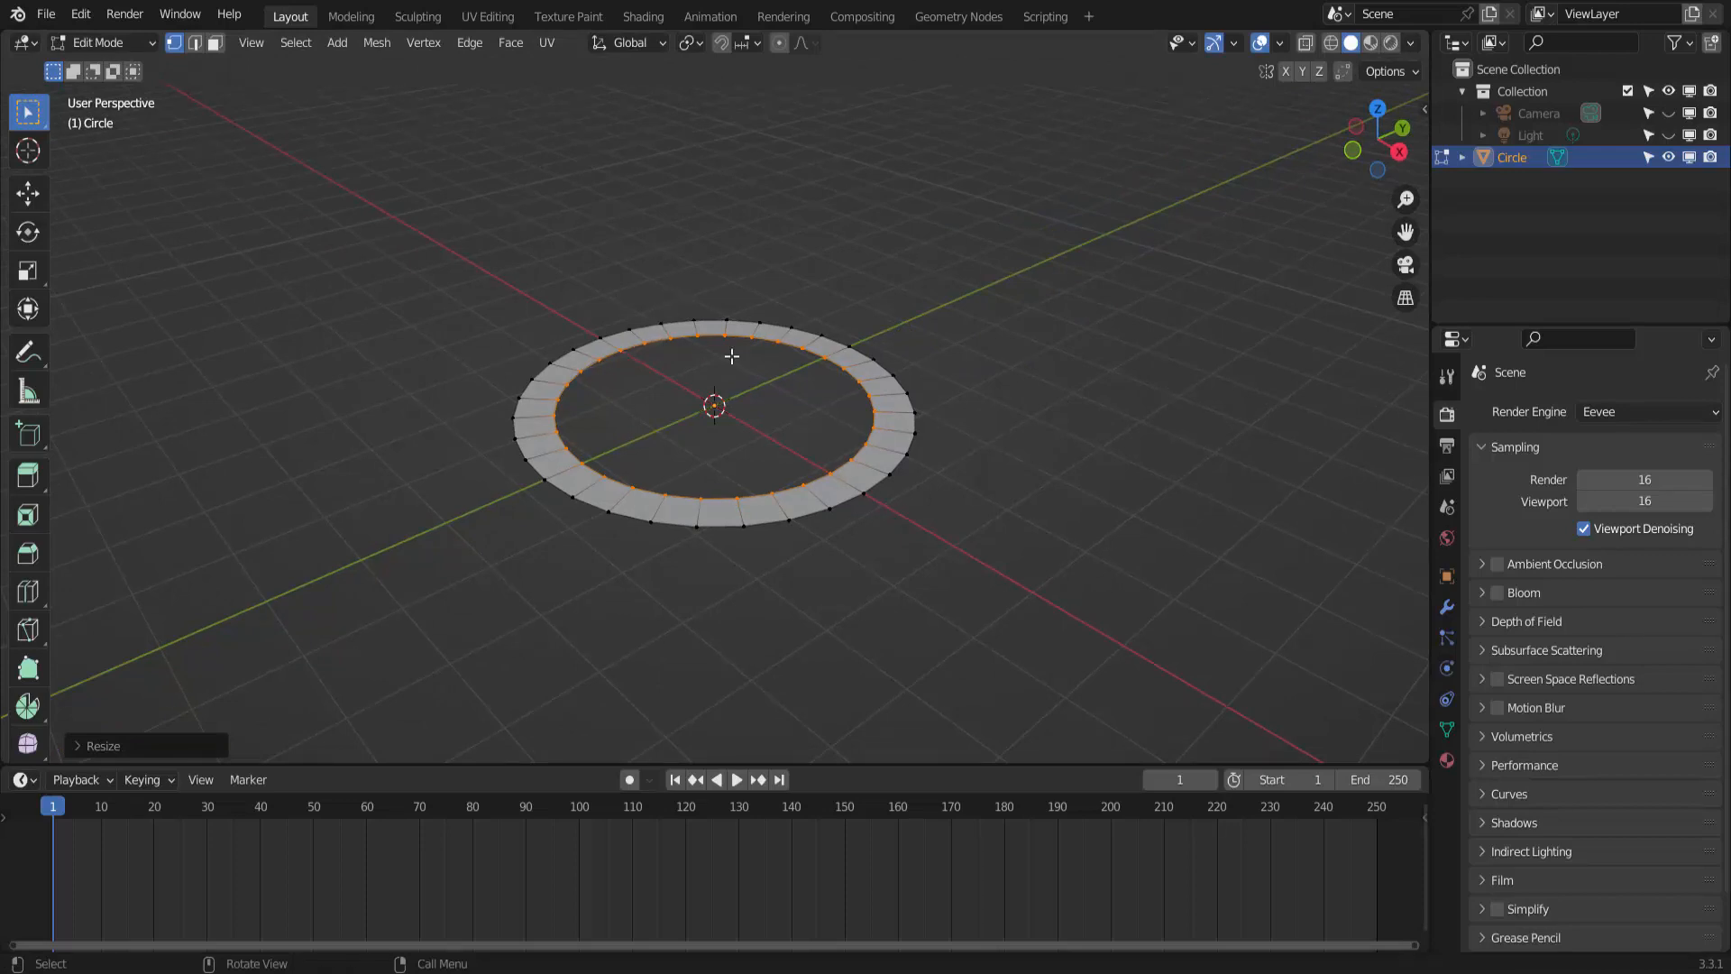
left_click(194, 43)
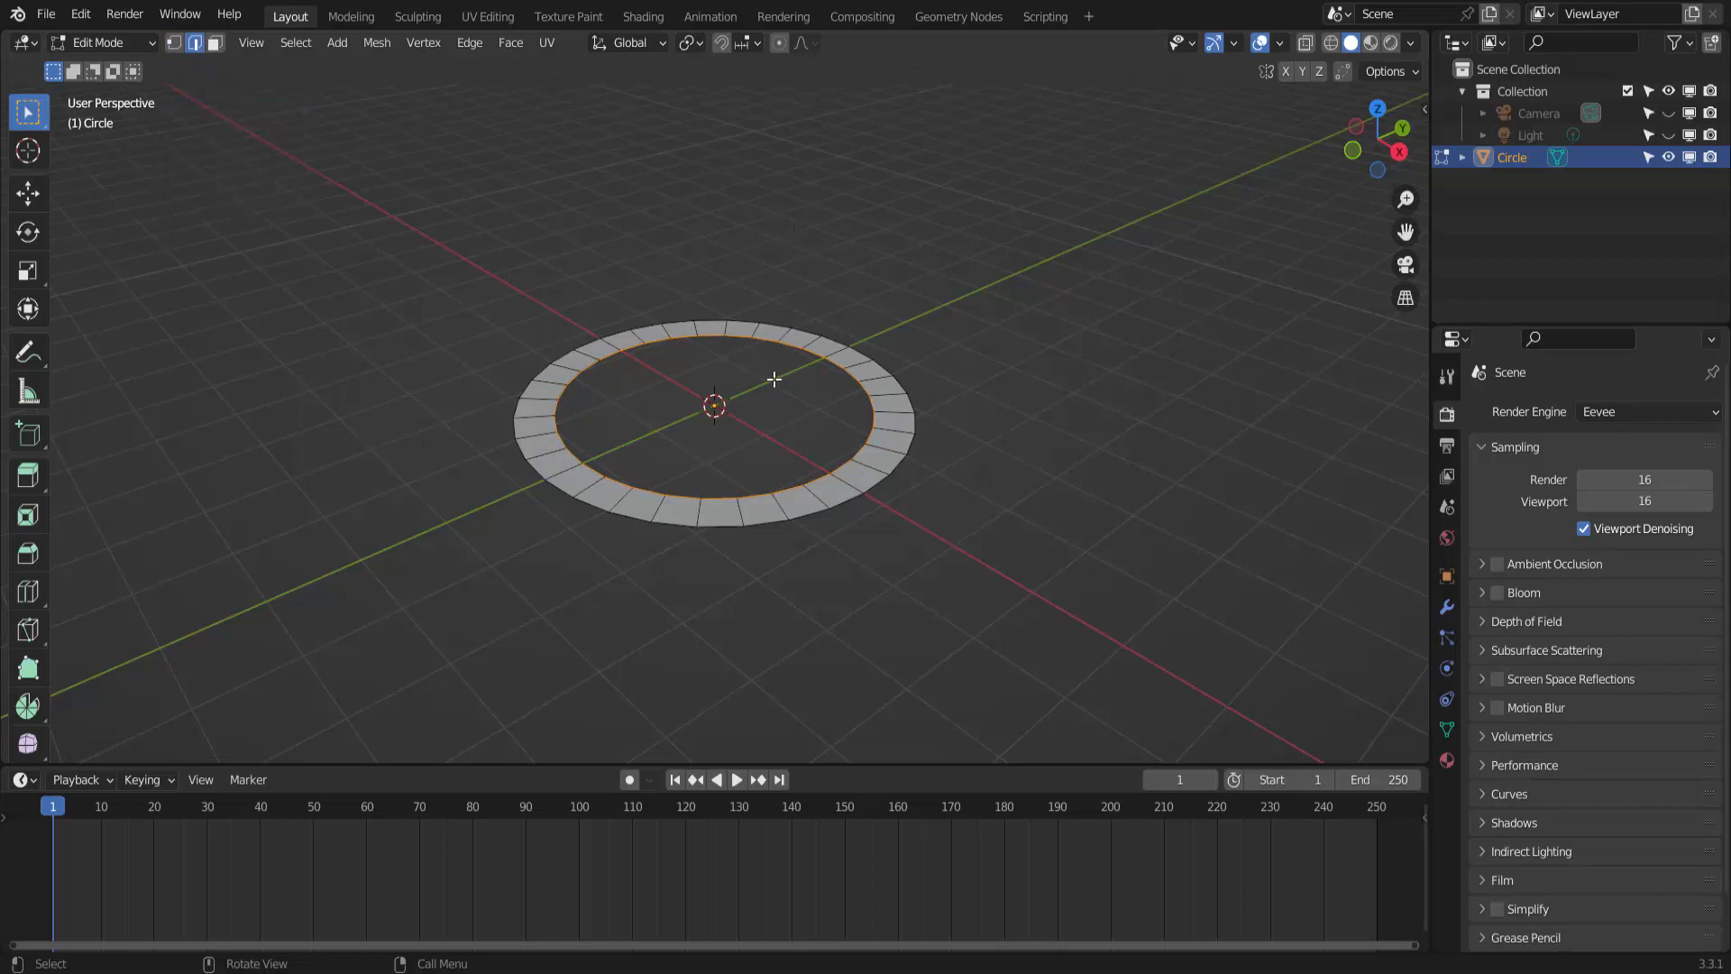
left_click(1331, 44)
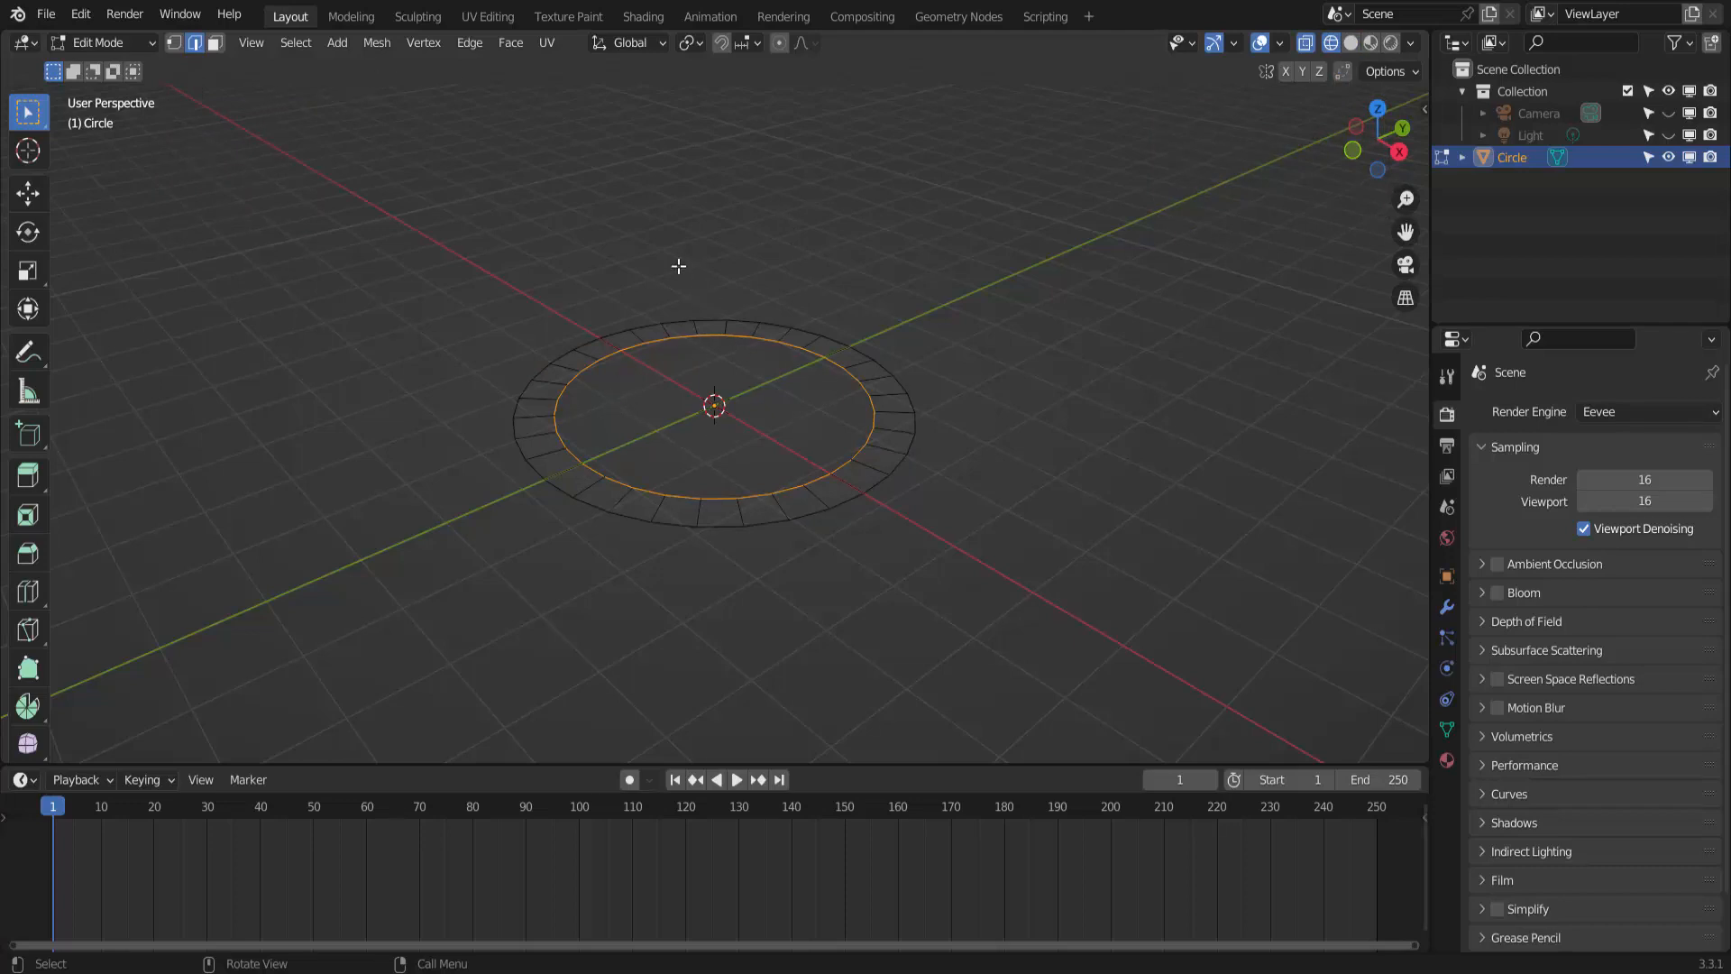
left_click(296, 43)
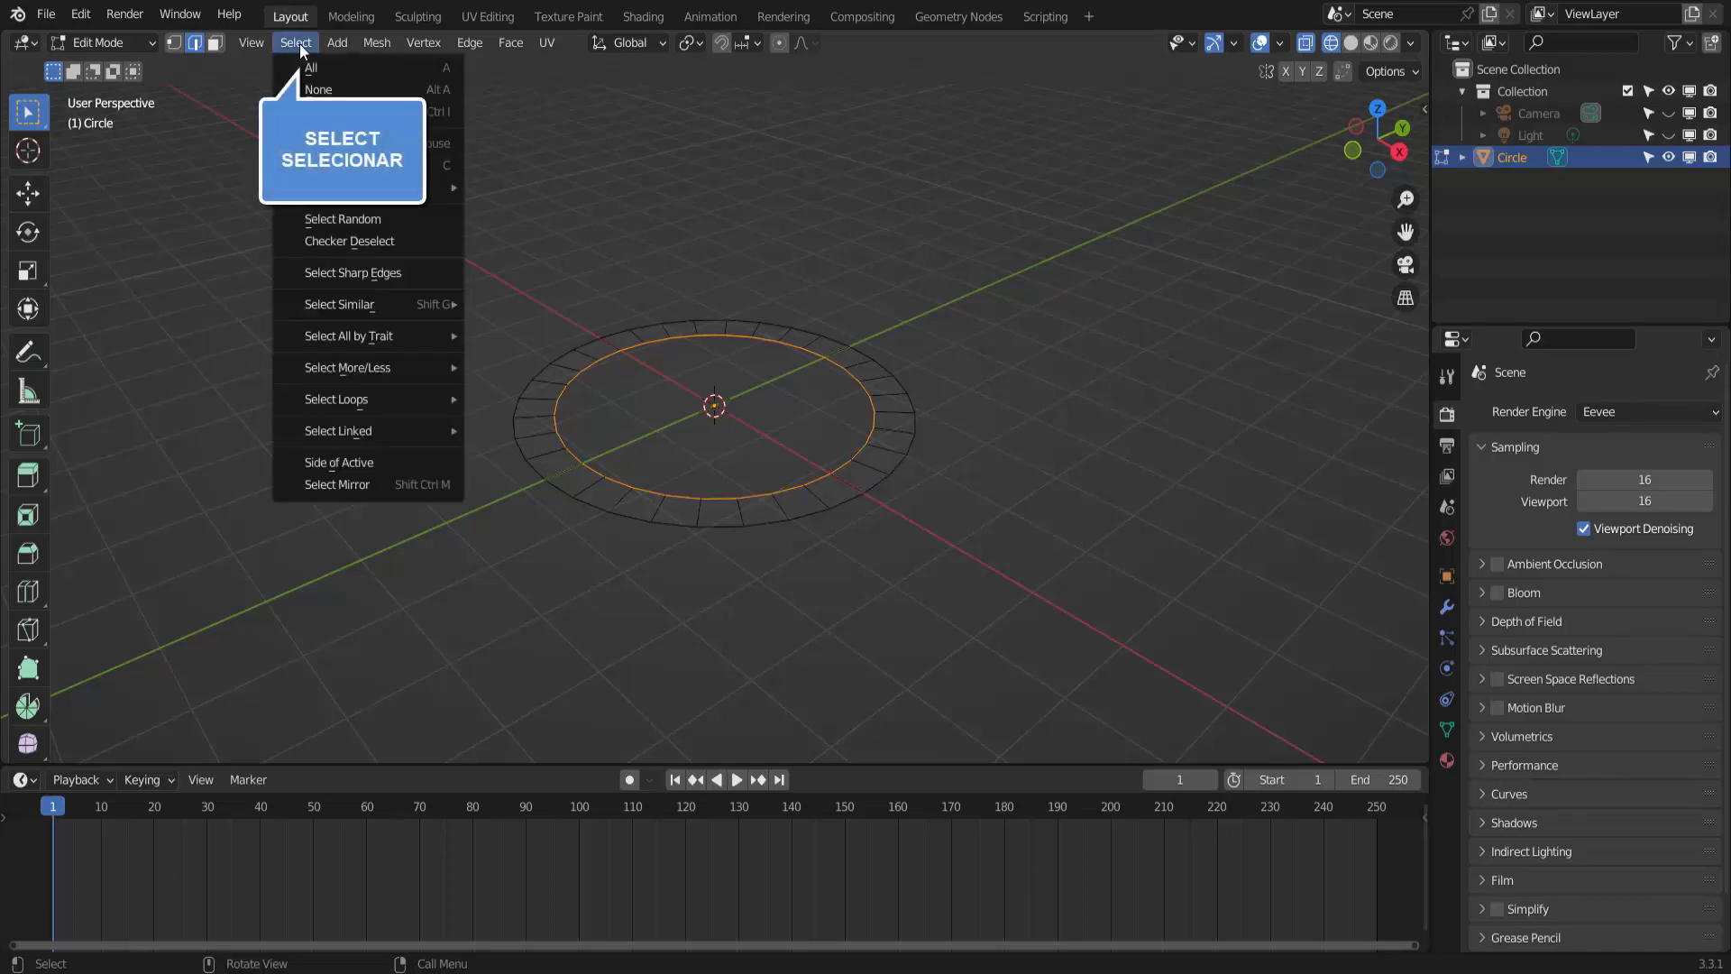
left_click(352, 241)
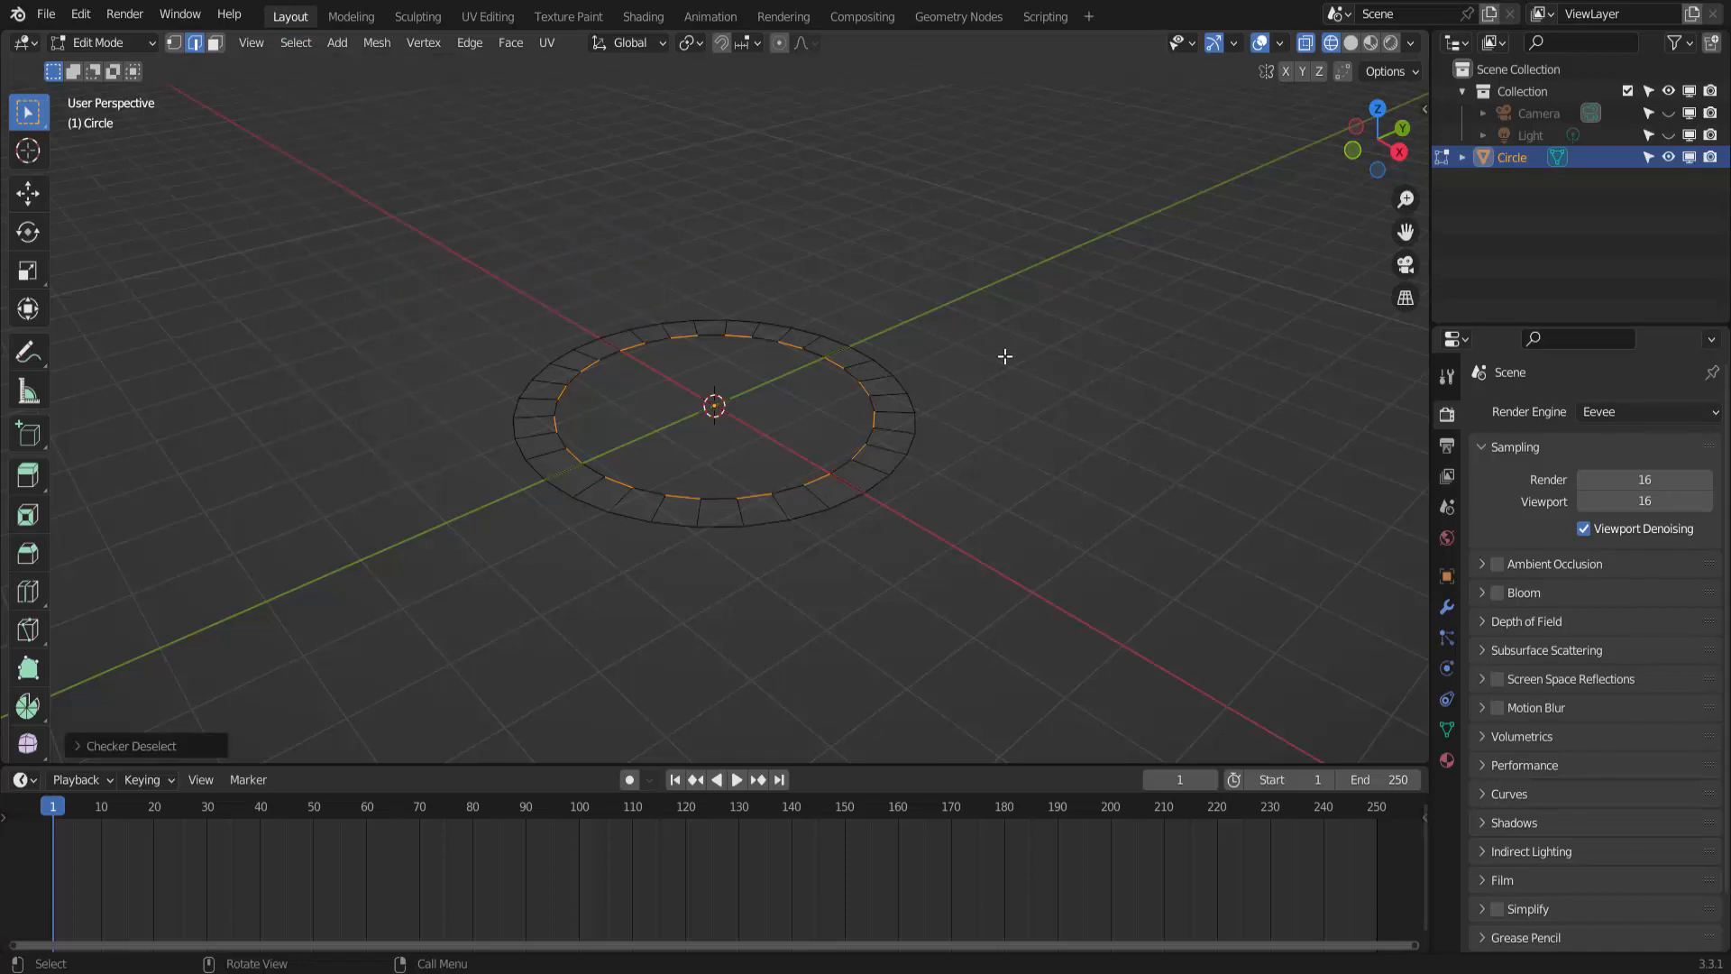
Extrude the alternate inner edges in place, scale them toward the centre to form spokes, and restore solid shading.
scroll(983, 513, "up", 2)
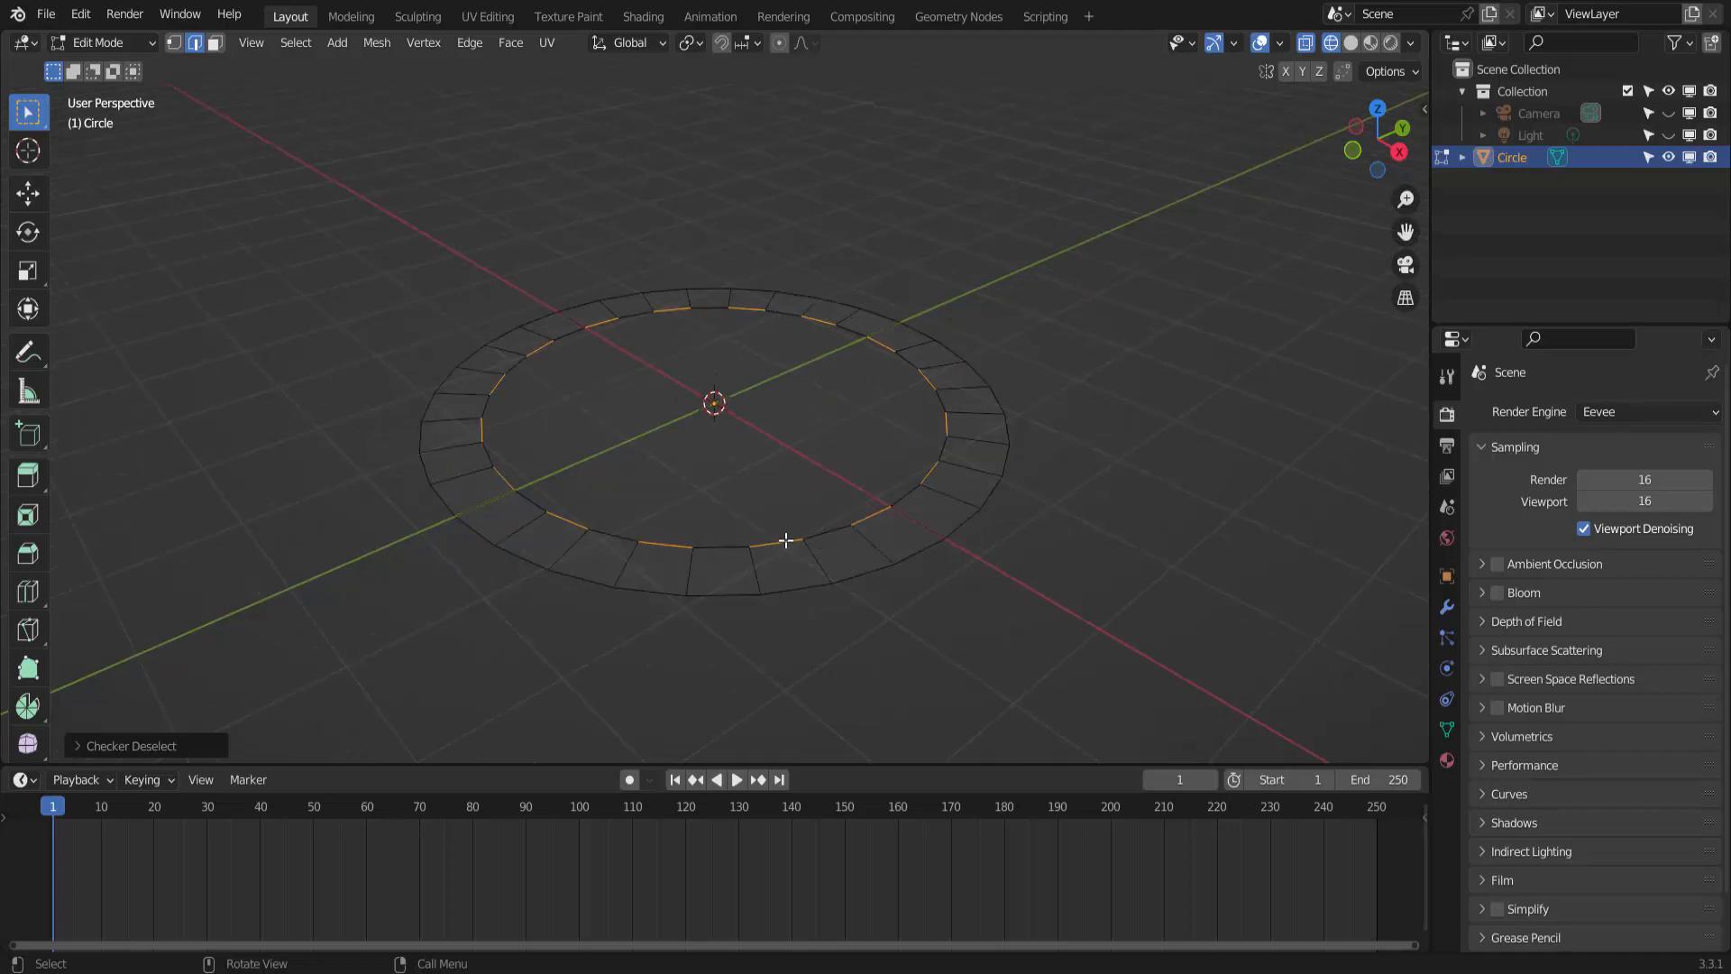
scroll(1093, 315, "down", 1)
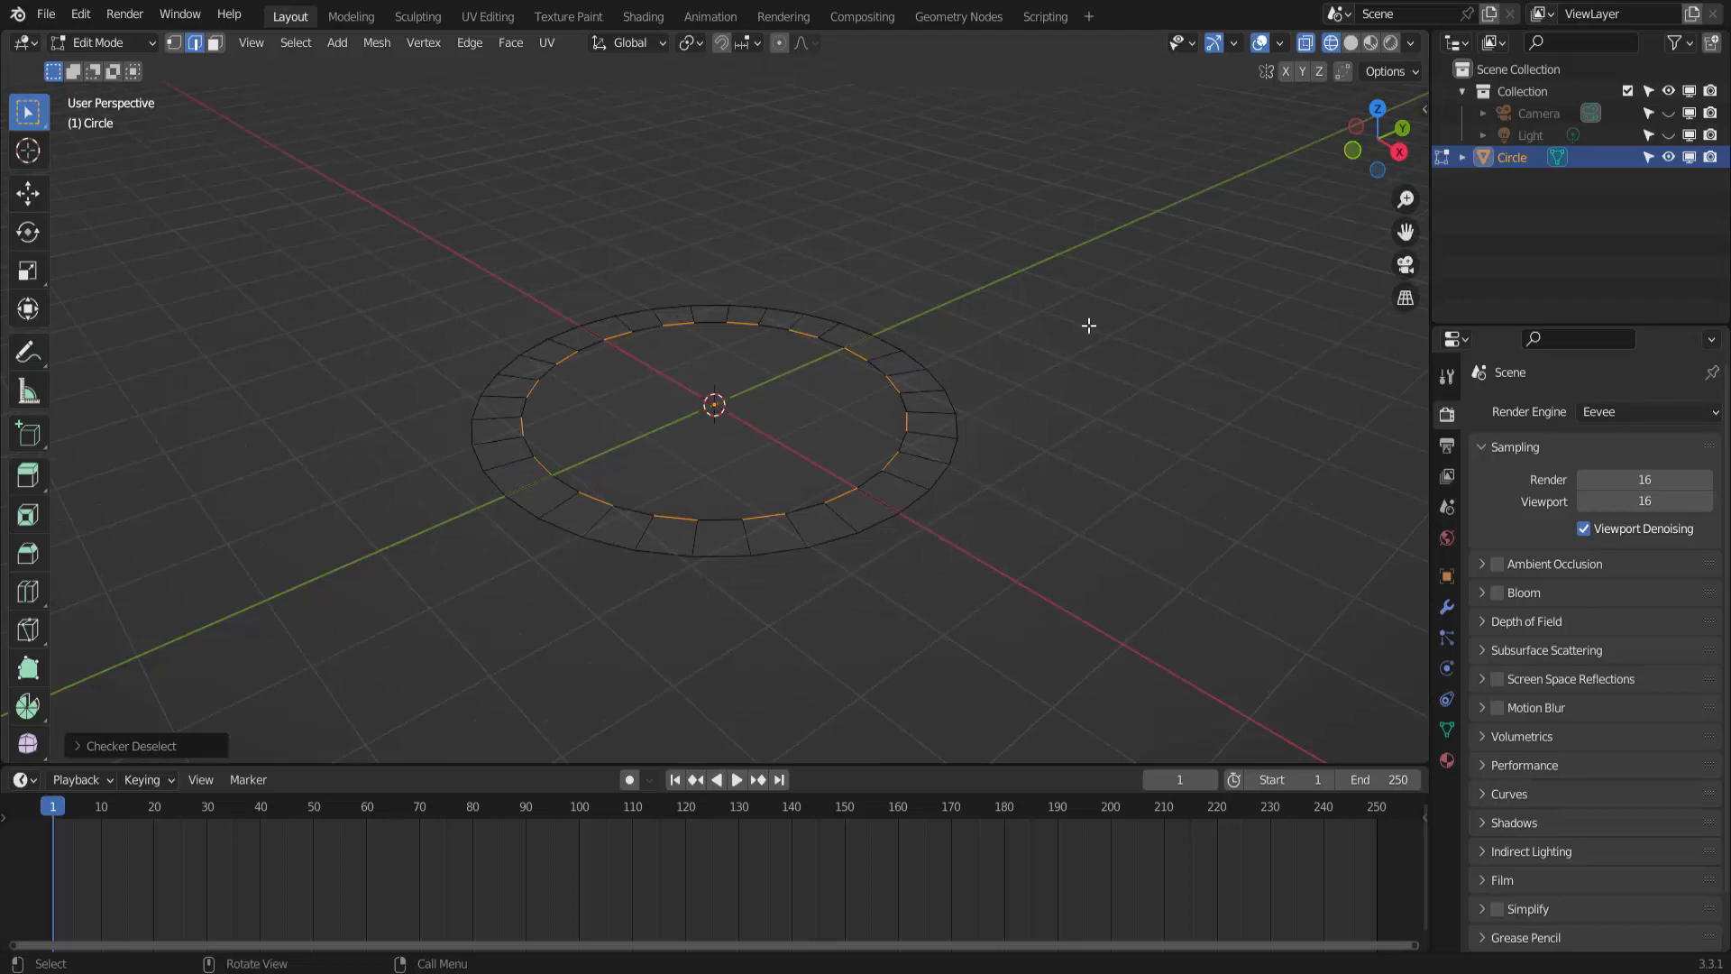
key("e")
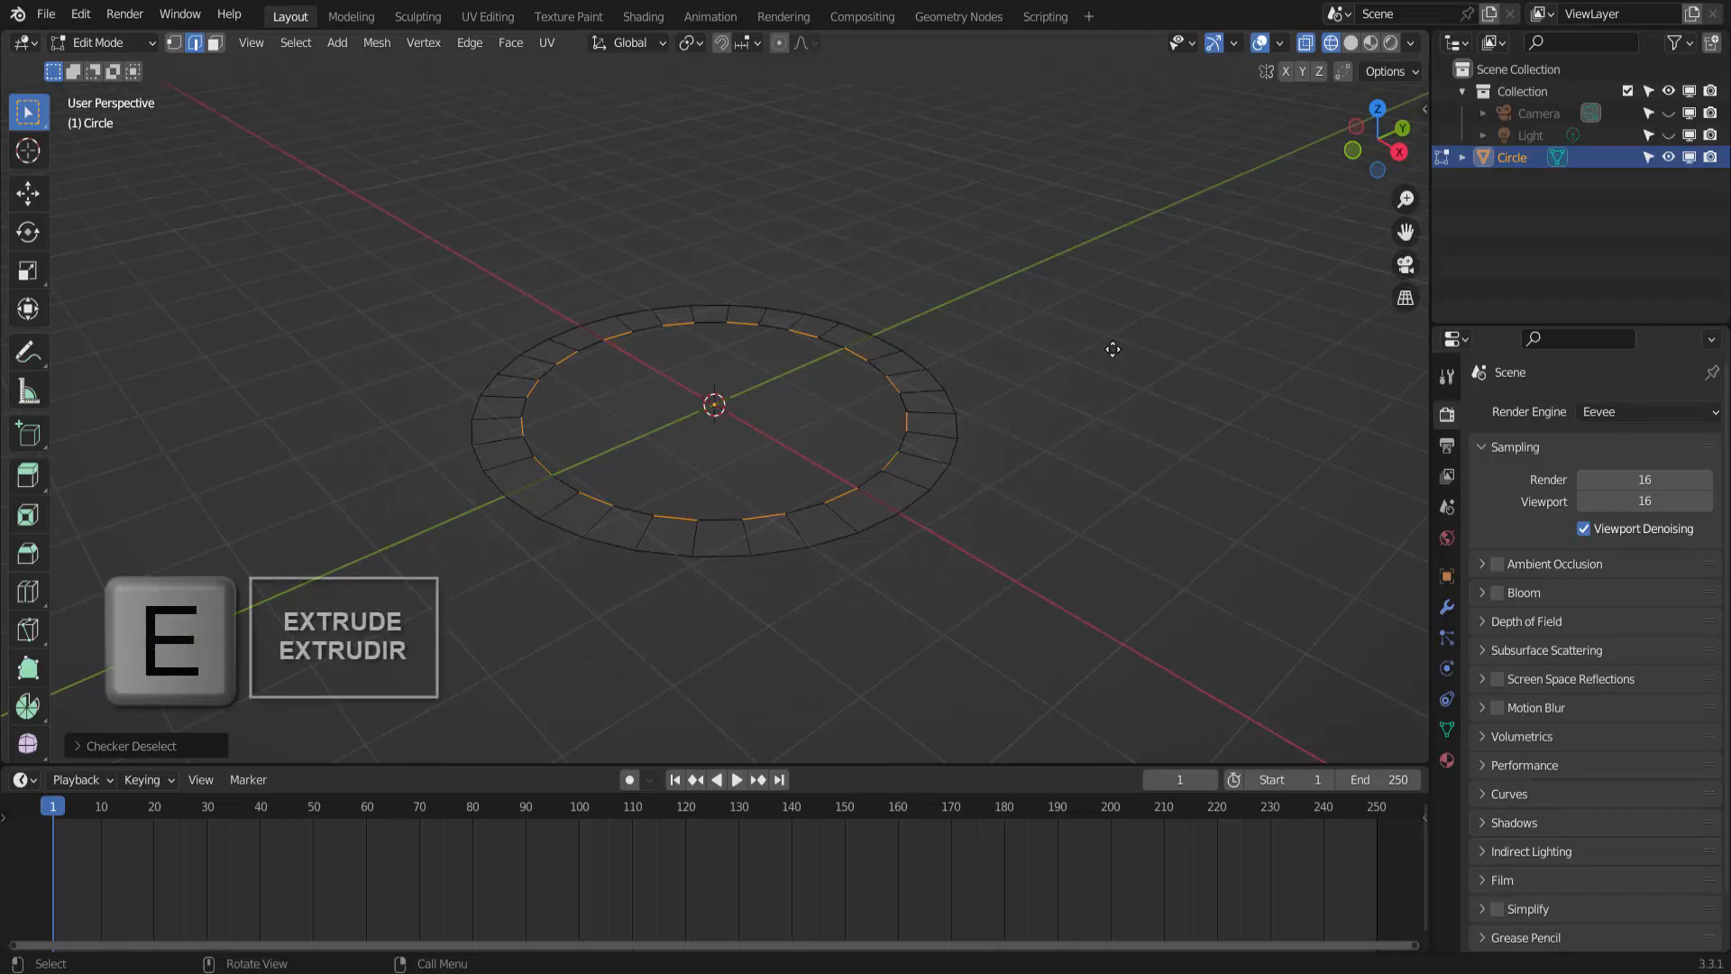
key("Escape")
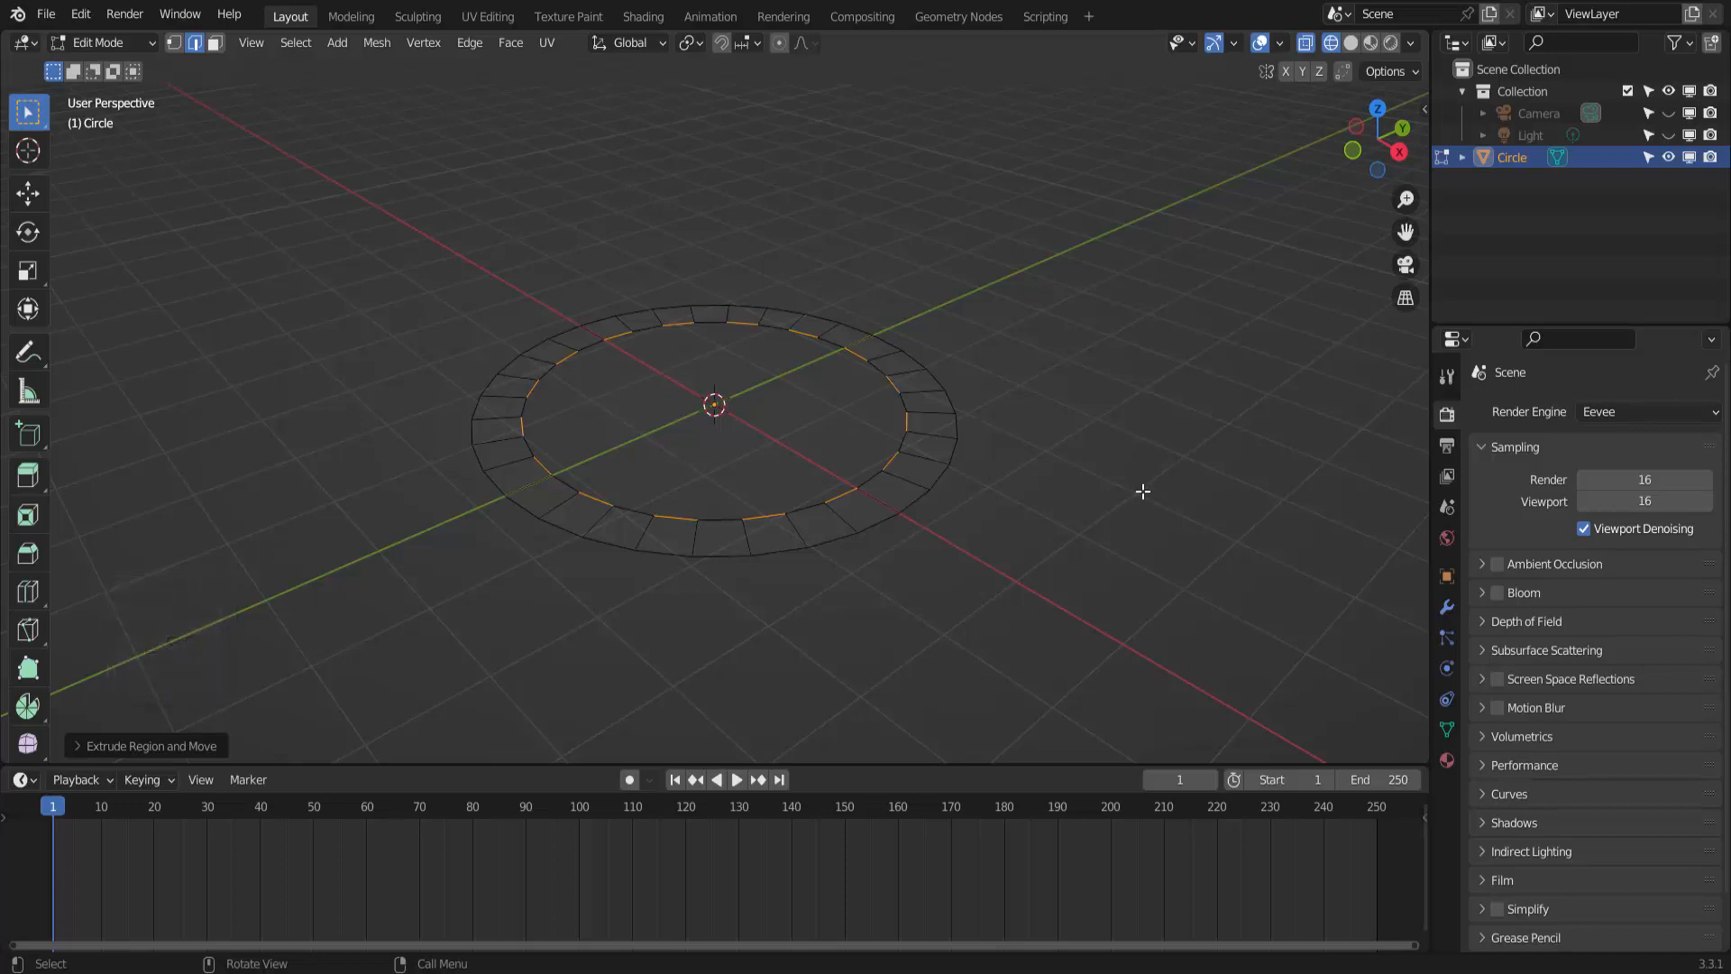
key("s")
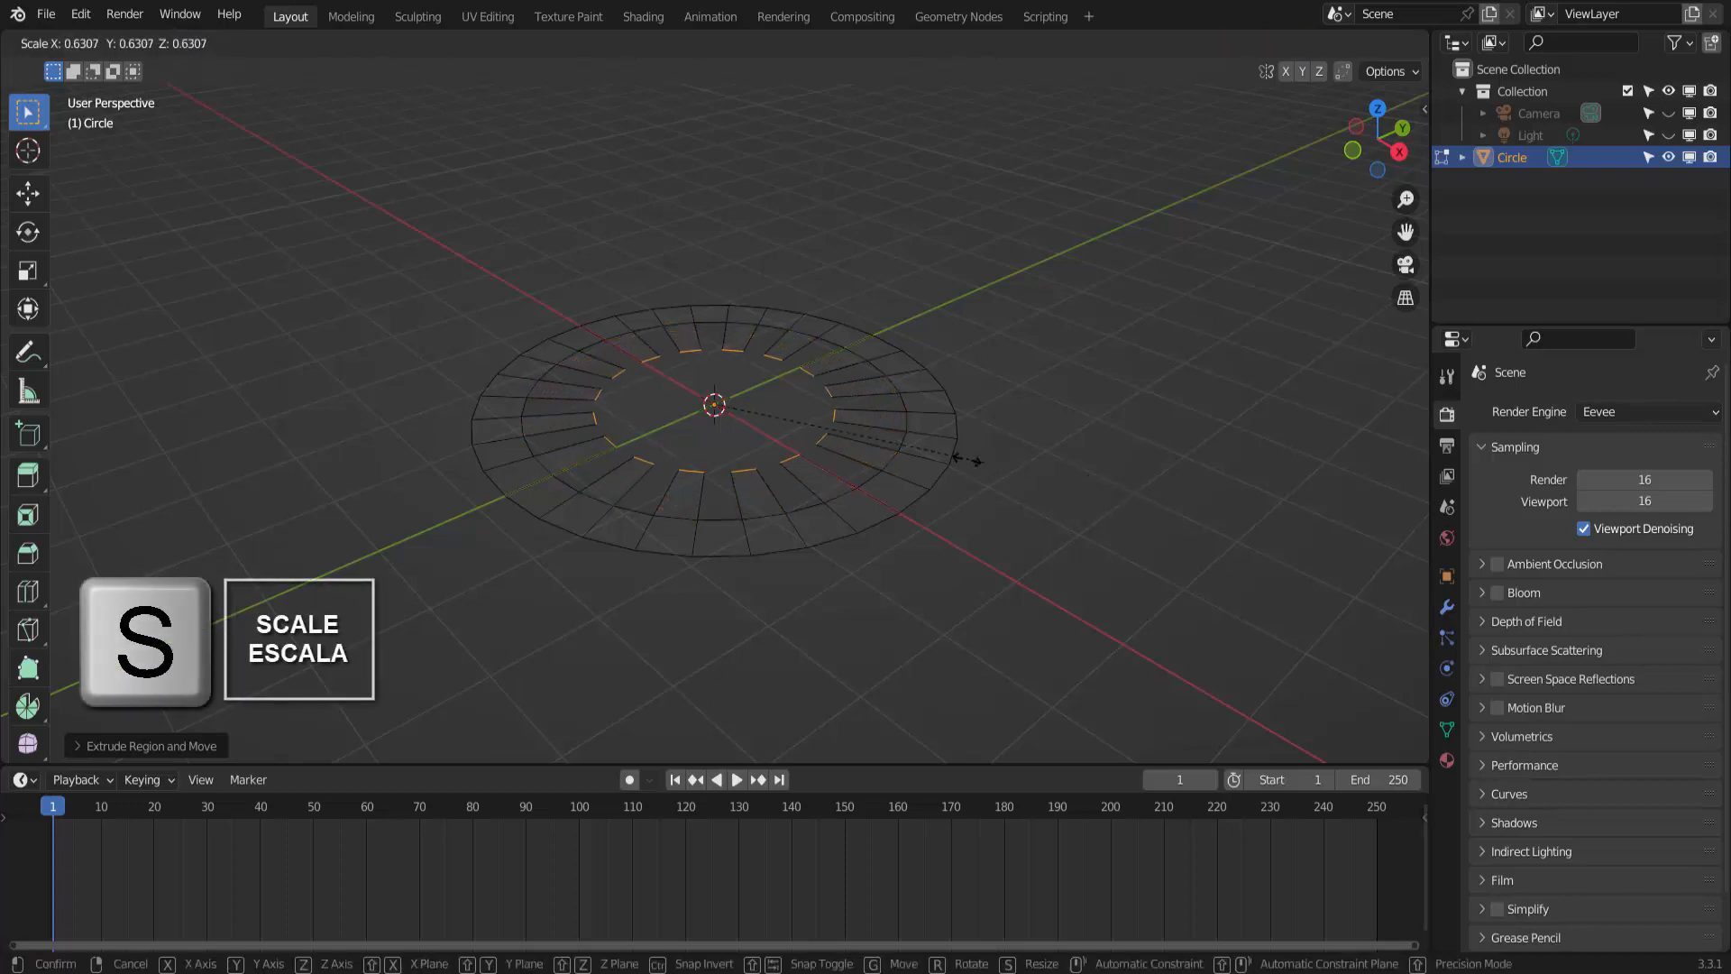
left_click(819, 430)
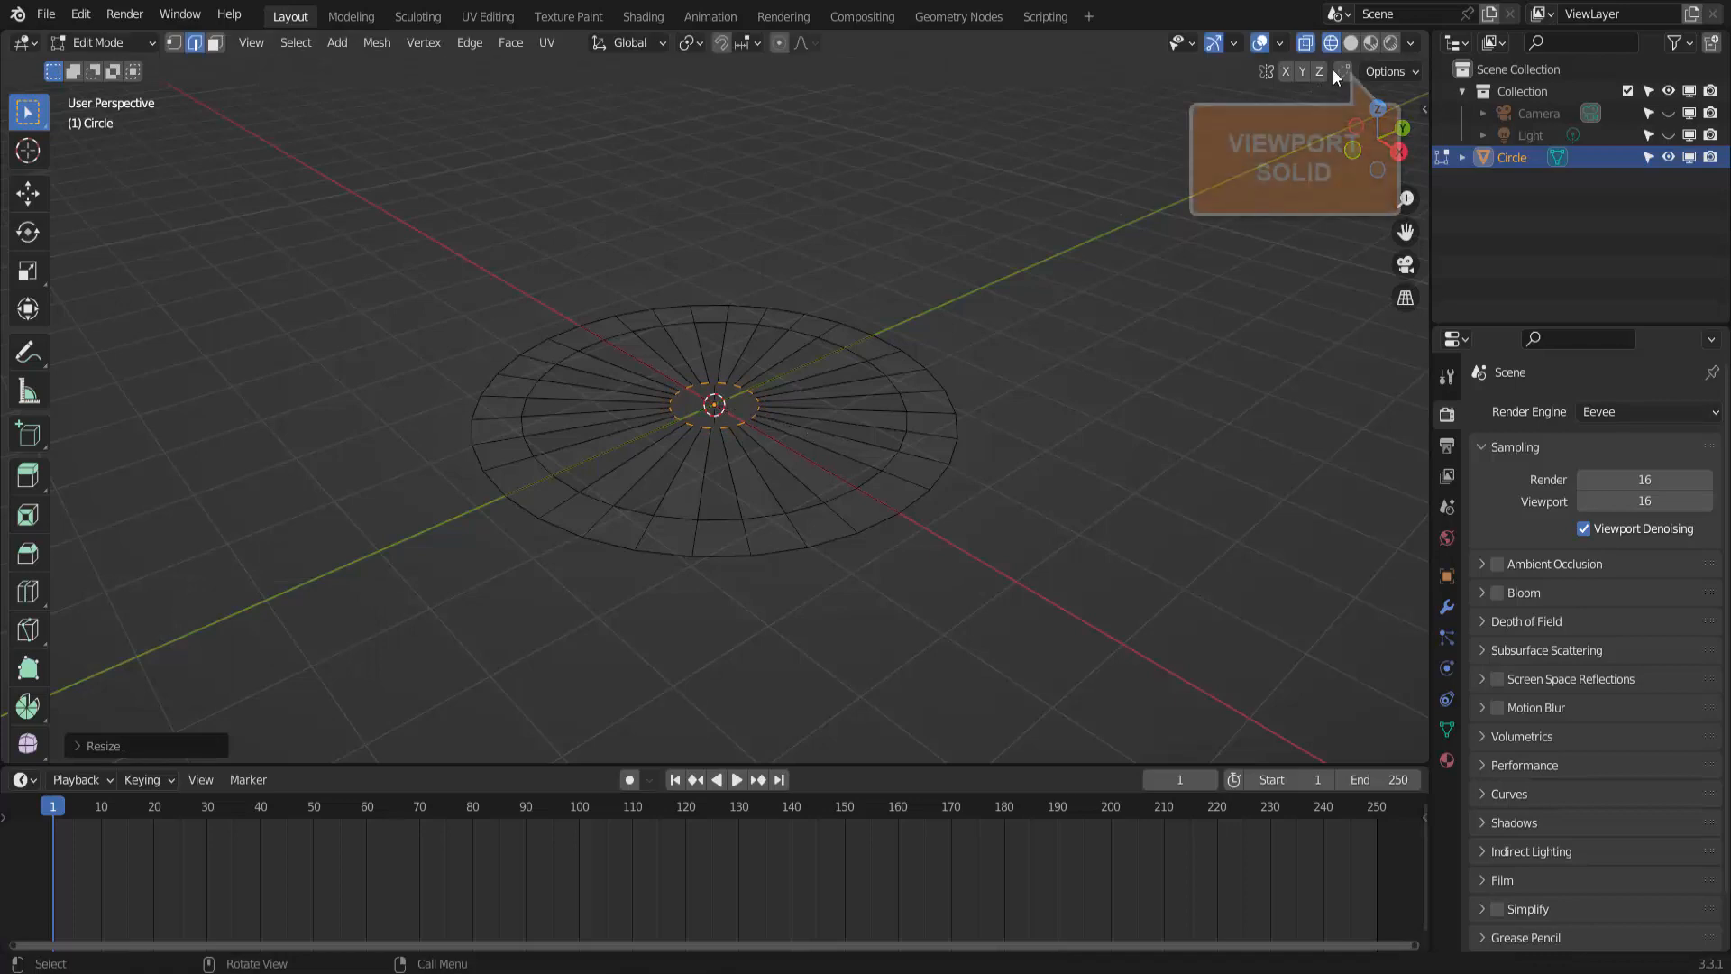
left_click(1351, 42)
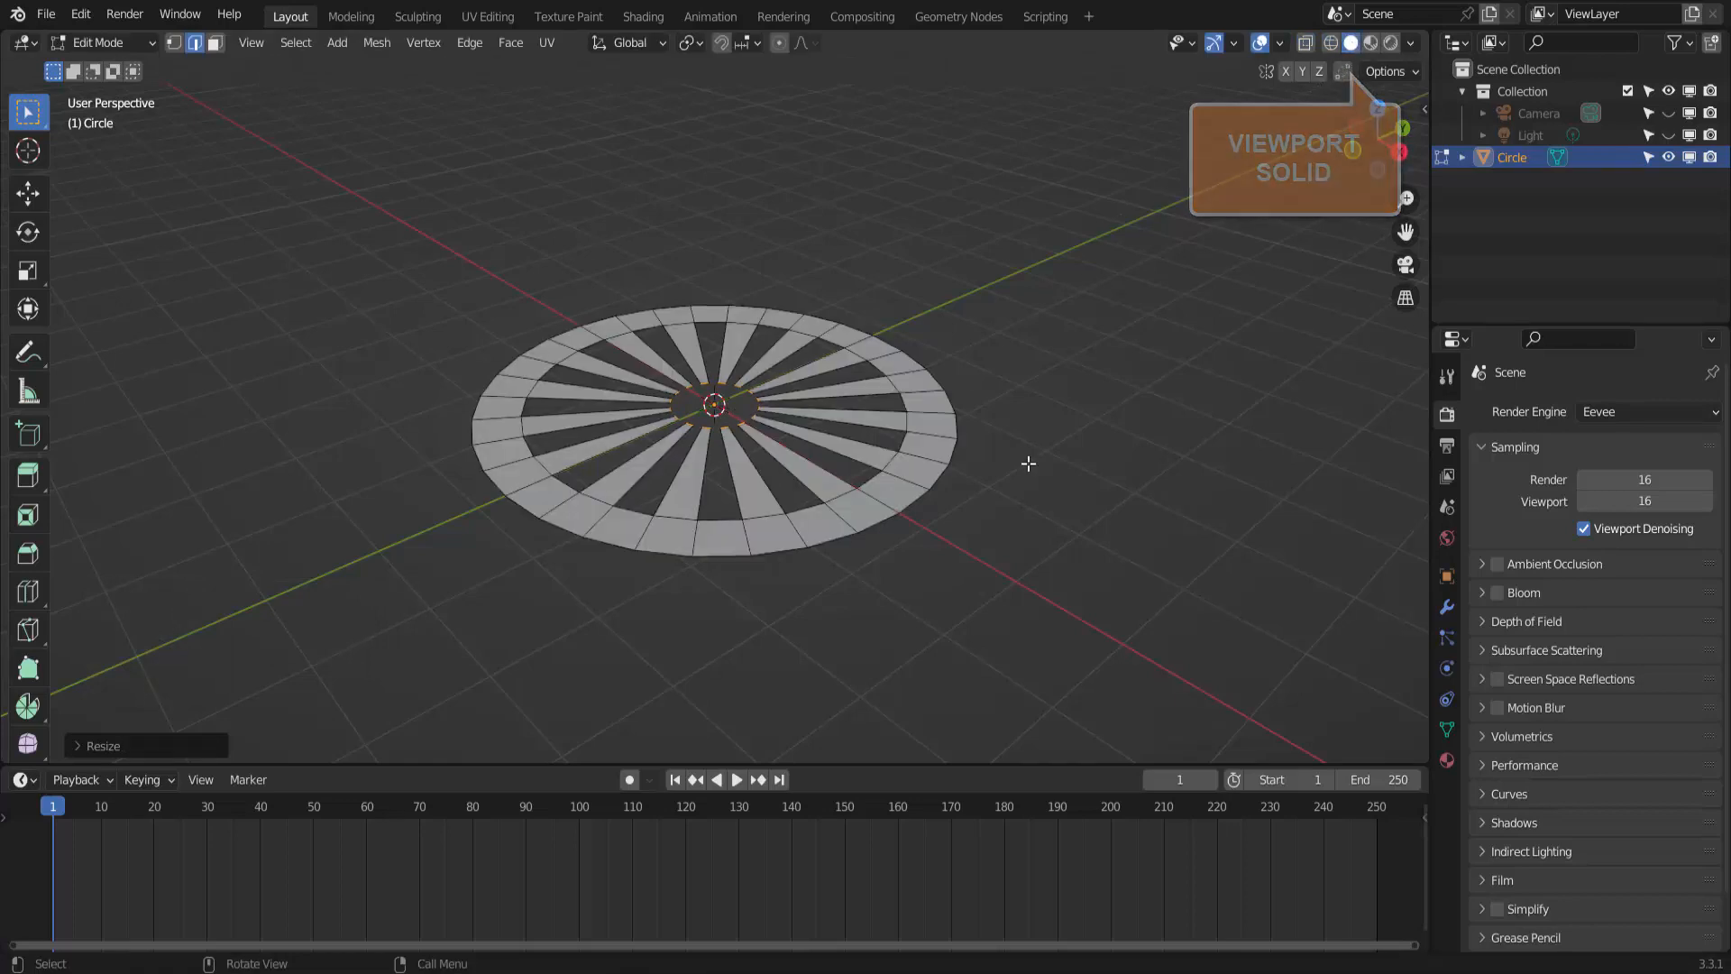
Select the whole wheel mesh and extrude its faces along normals to give it a thin thickness, then clear the selection.
mouse_move(1028, 463)
middle_mouse_down()
mouse_move(1028, 436)
mouse_move(1034, 451)
middle_mouse_up()
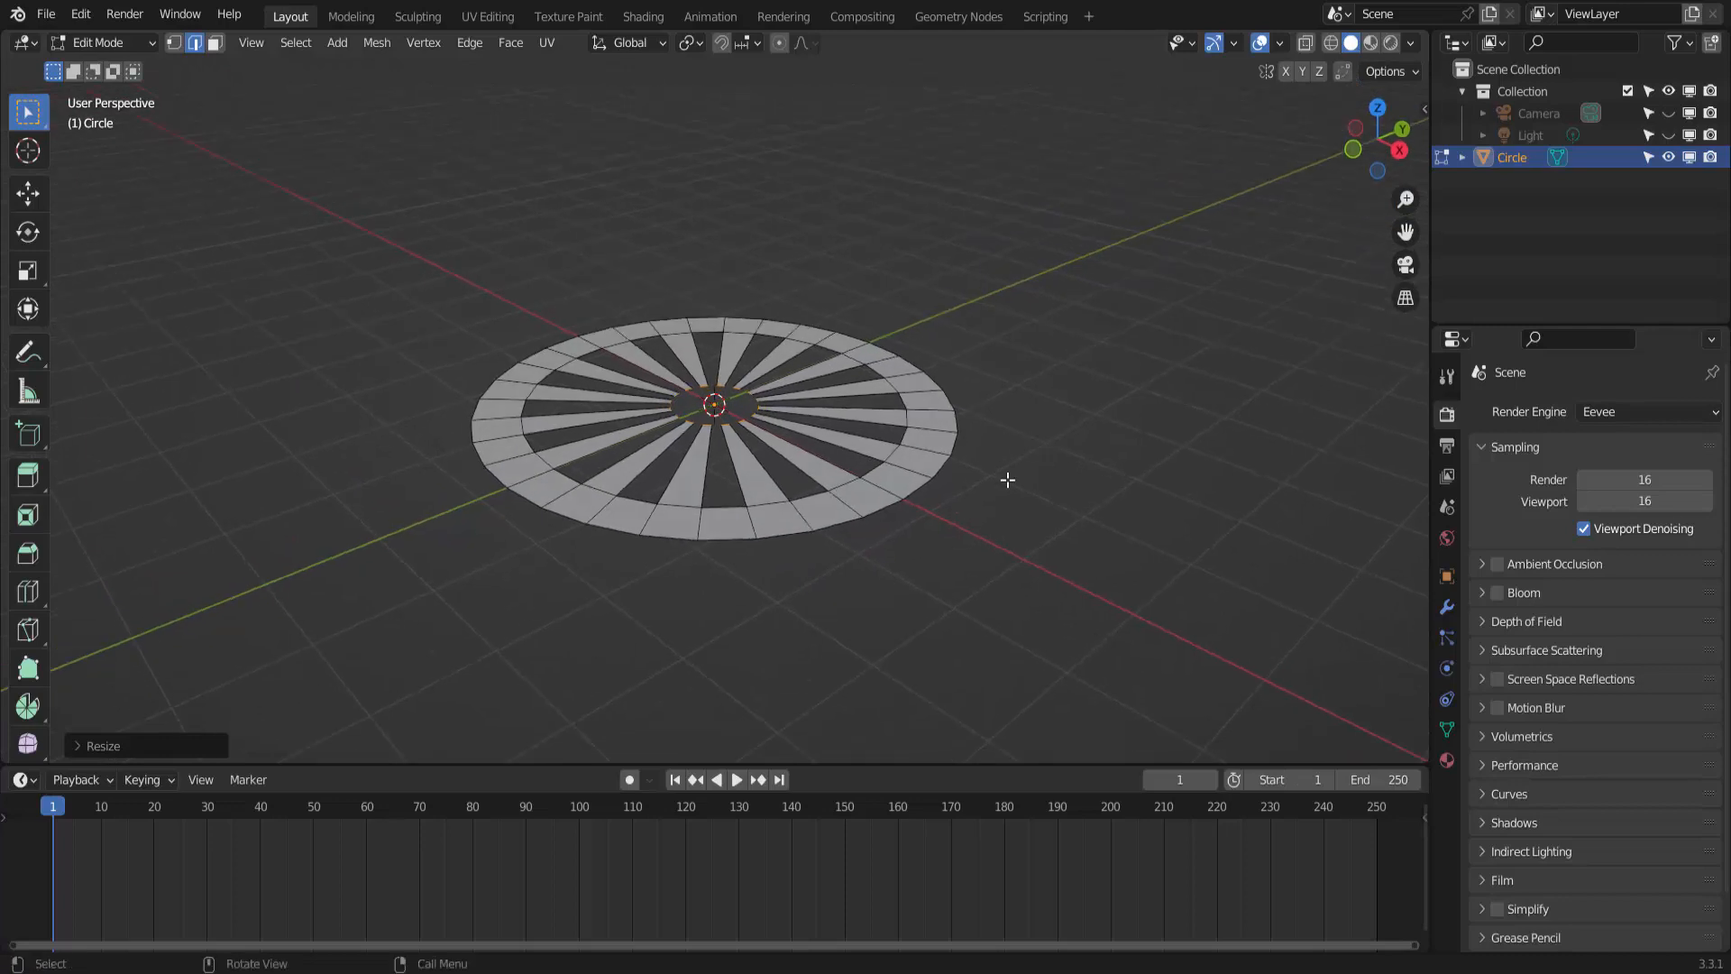
key("a")
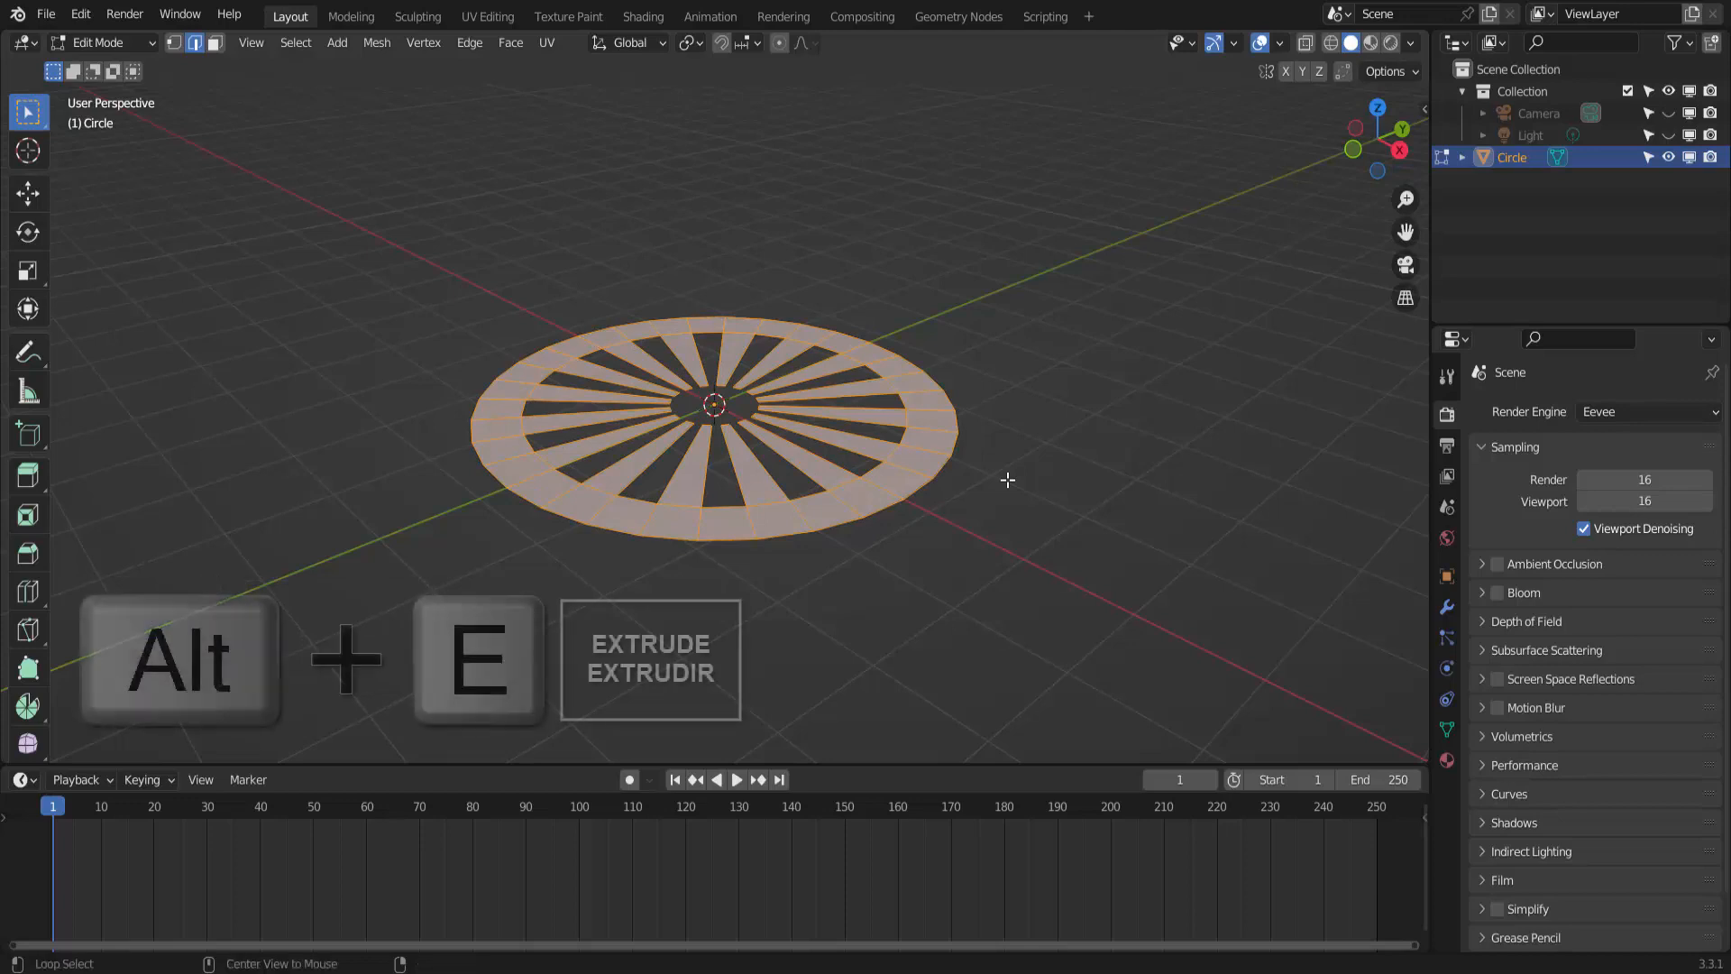
key("alt+e")
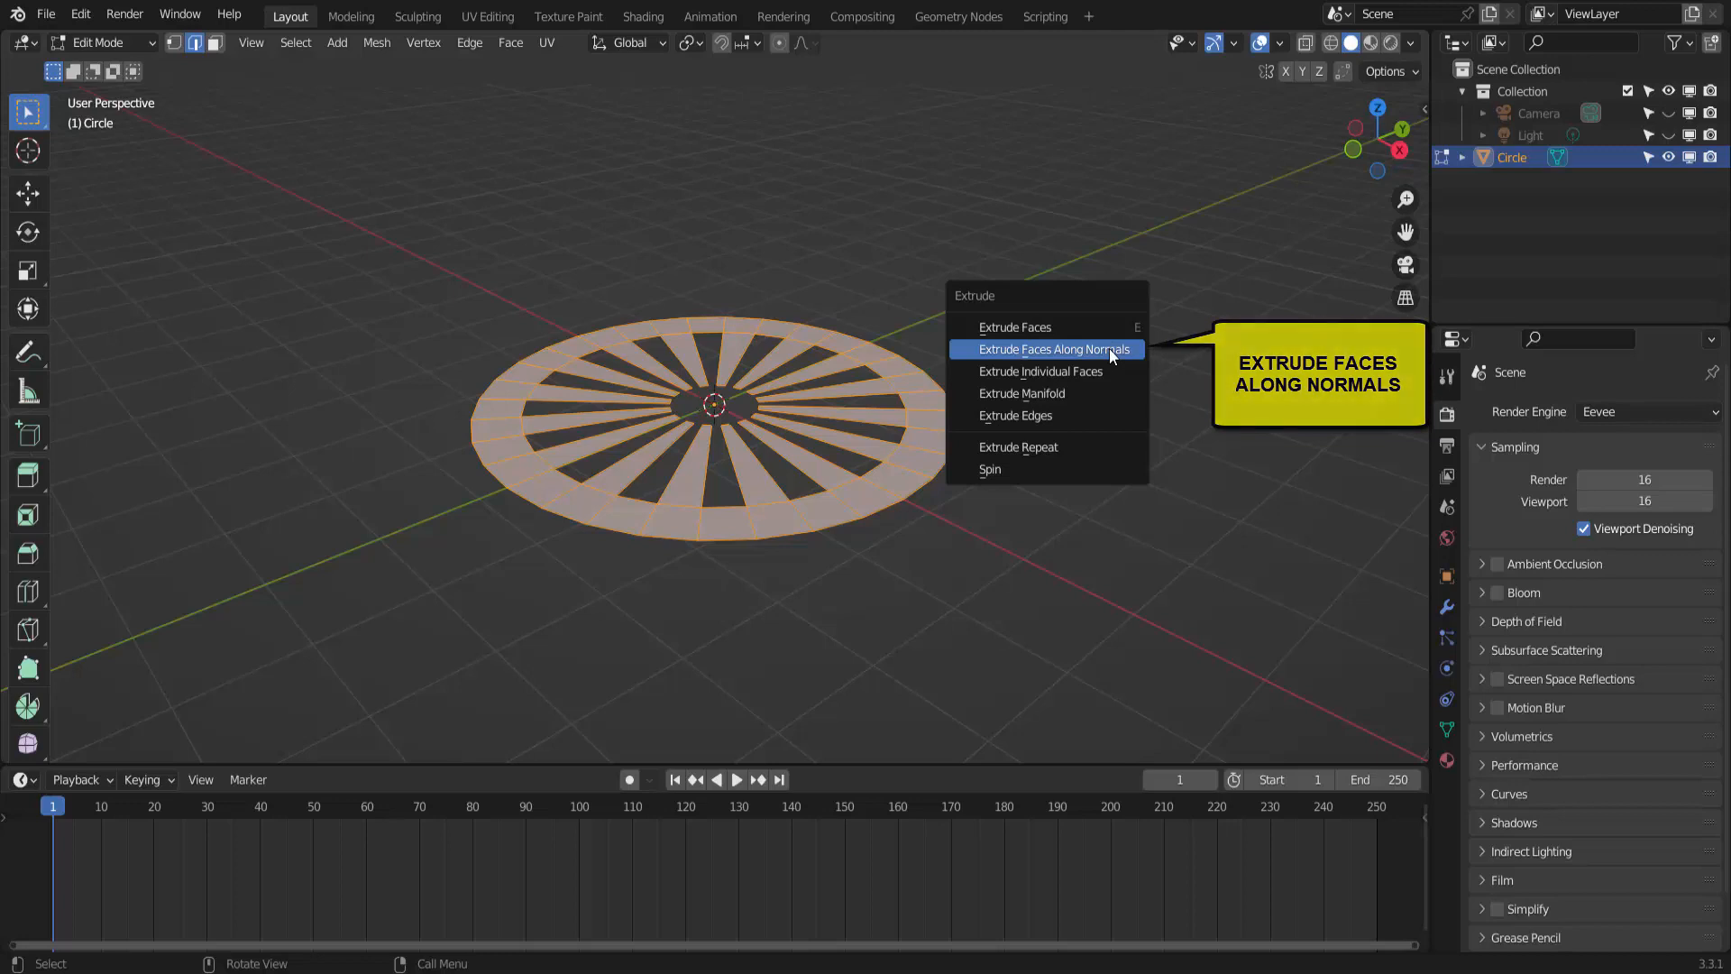
left_click(1109, 348)
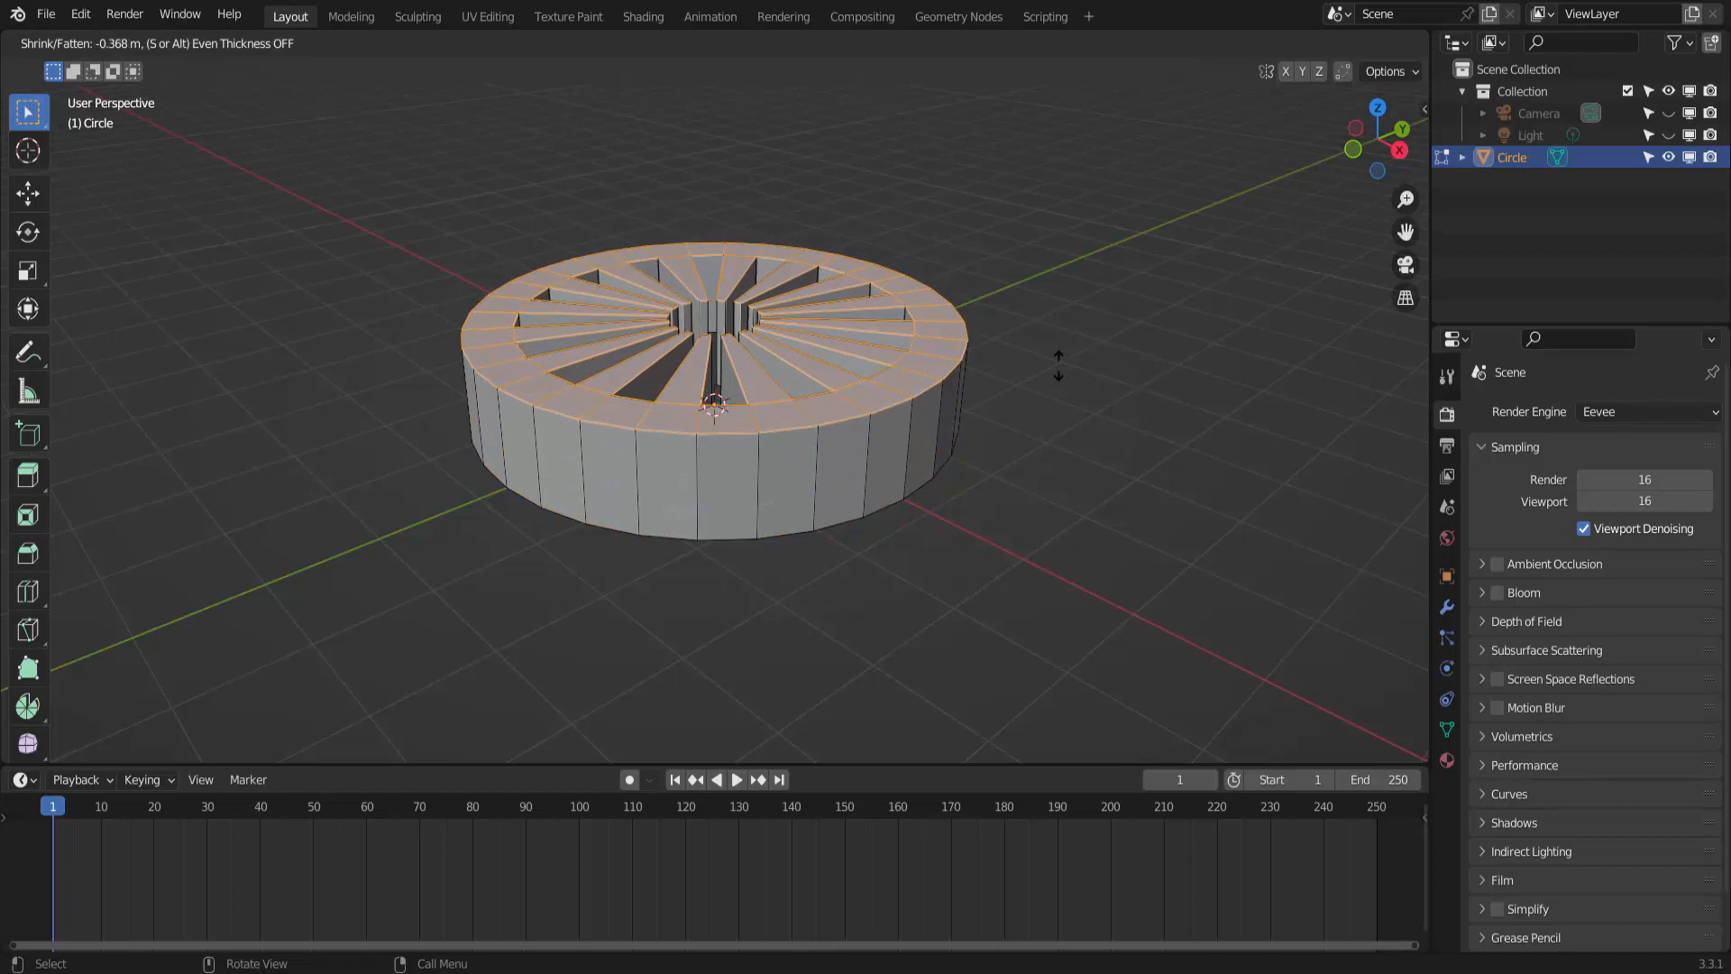
left_click(882, 352)
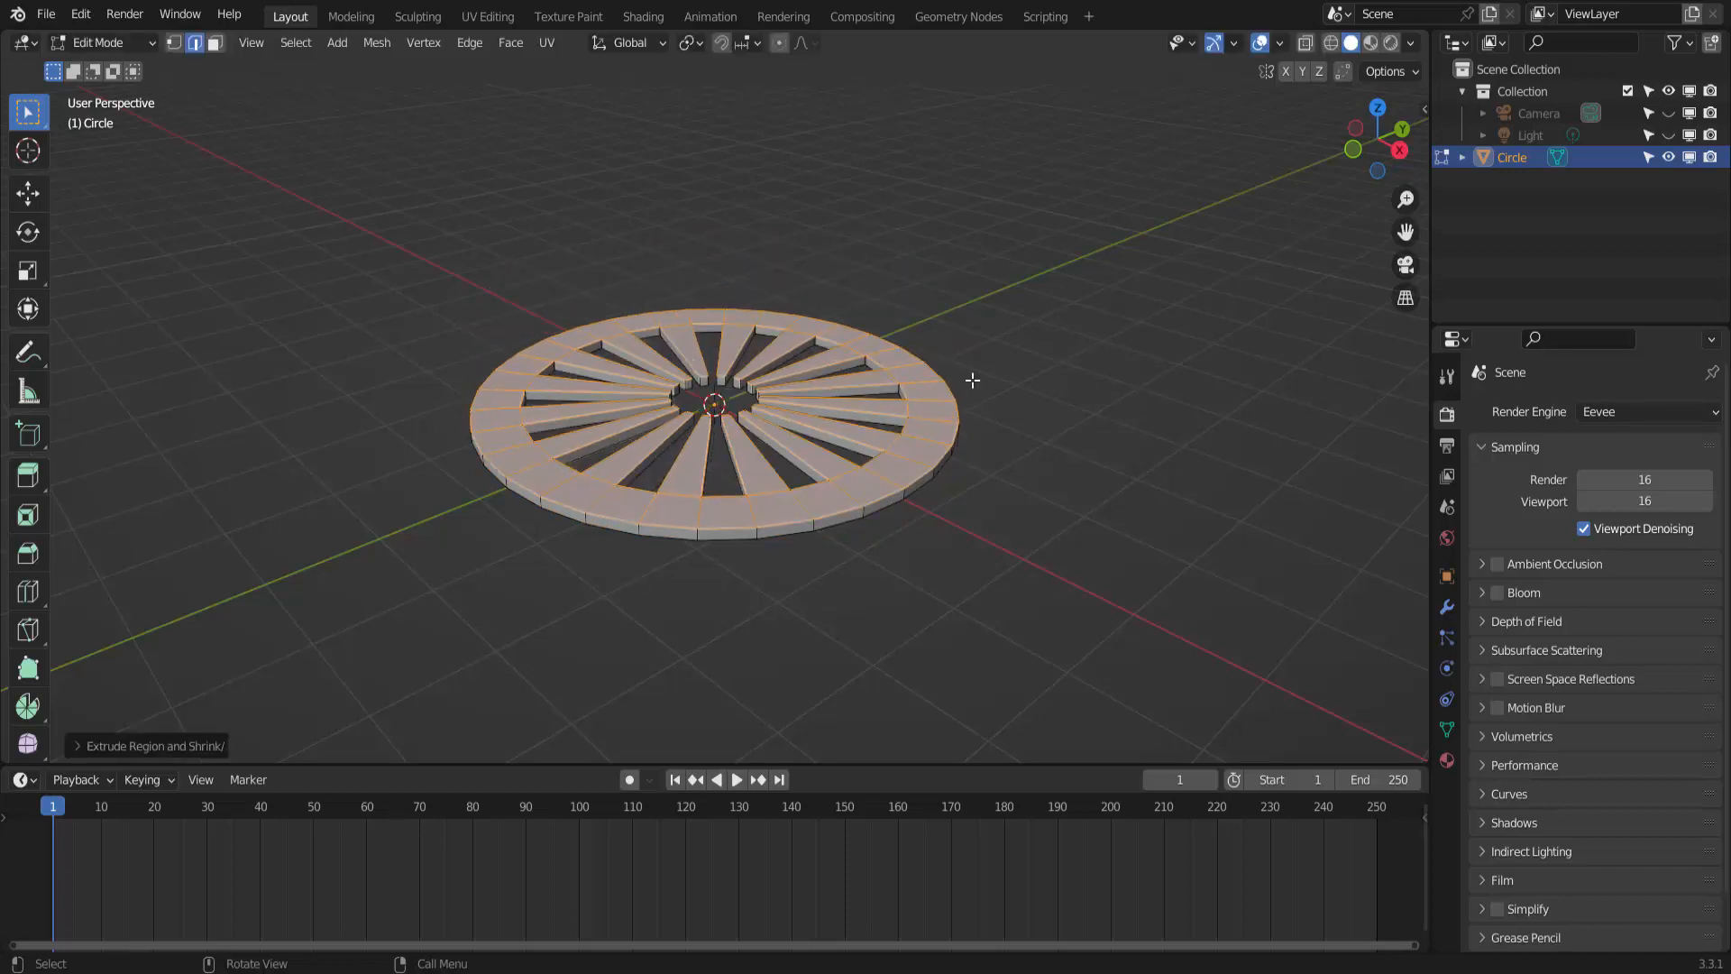
mouse_move(1012, 388)
middle_mouse_down()
mouse_move(971, 445)
mouse_move(1047, 355)
mouse_move(1074, 355)
mouse_move(1063, 387)
mouse_move(1001, 375)
middle_mouse_up()
left_click(1066, 361)
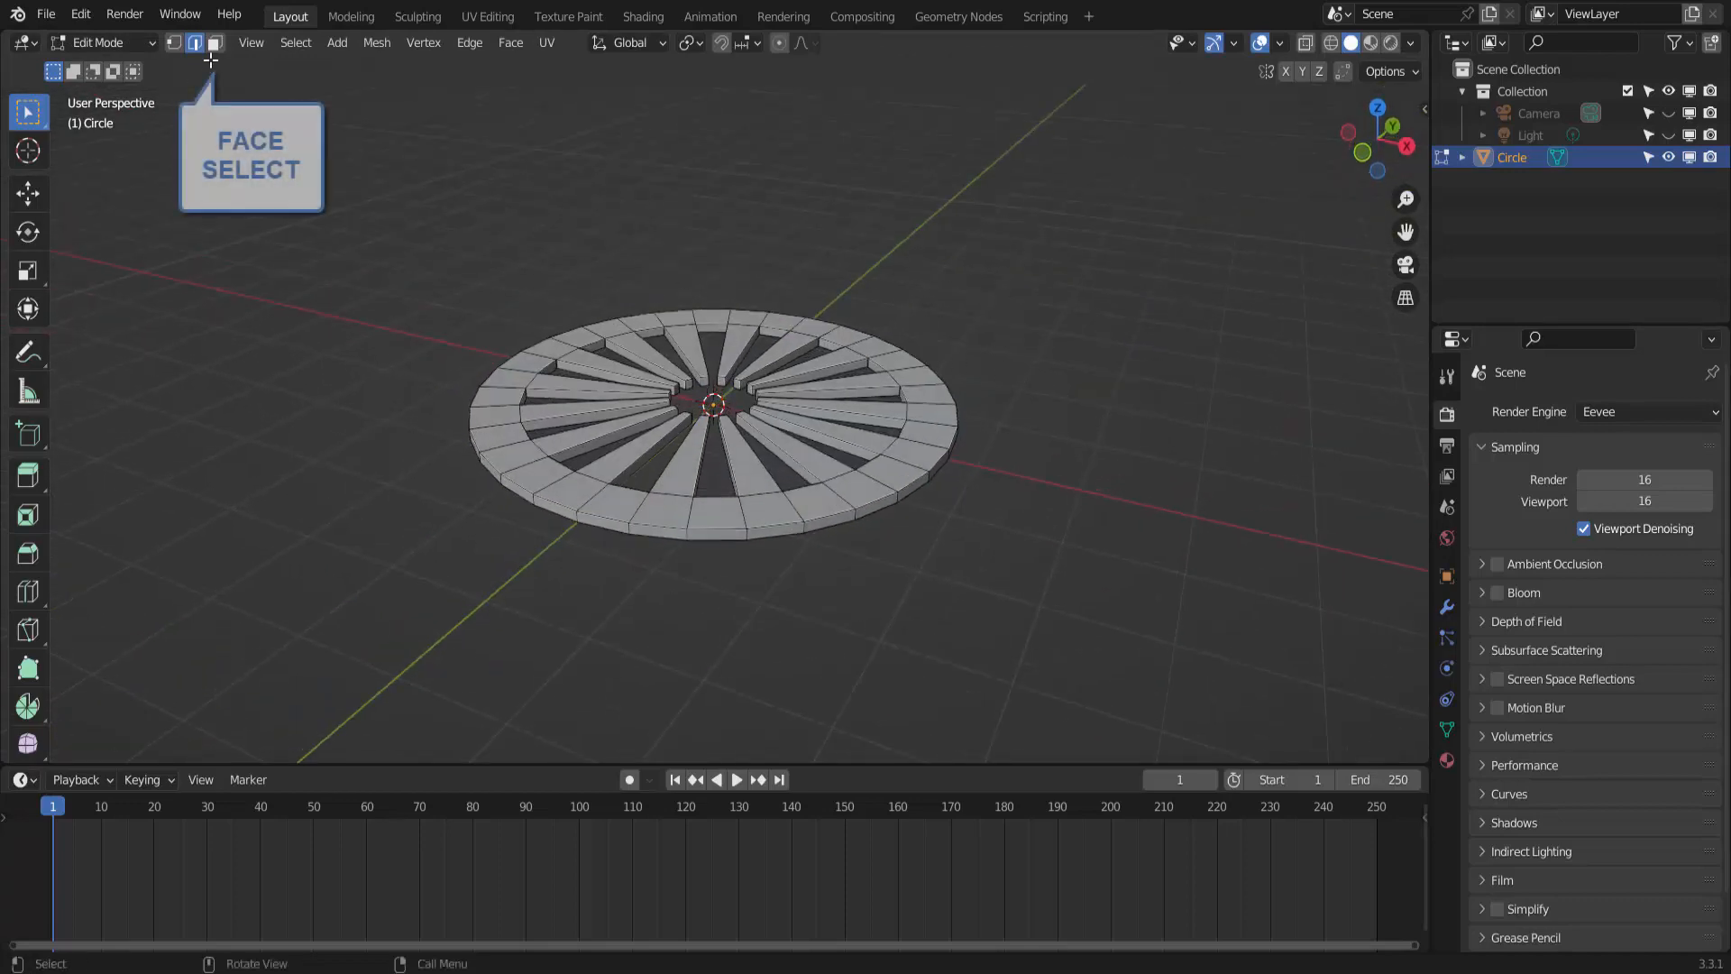
With face selection, select the rim's upper and lower face loops and extrude them along normals by about 0.02 m to thicken the rim.
left_click(215, 42)
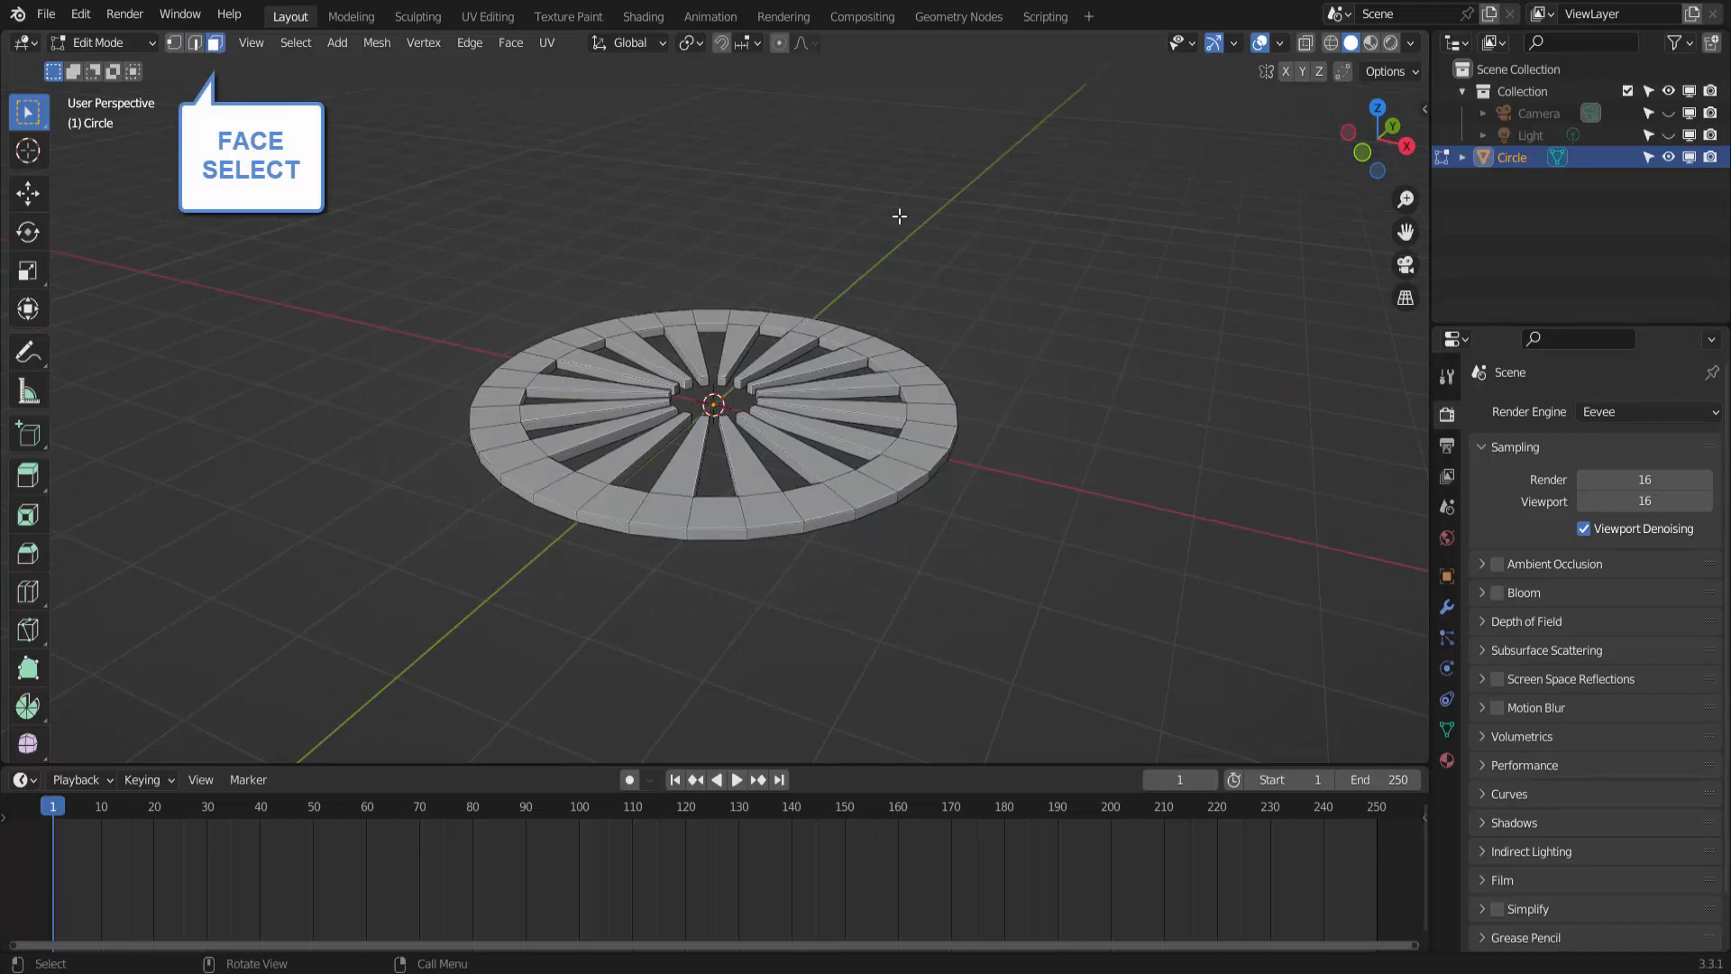
left_click(935, 401, "alt")
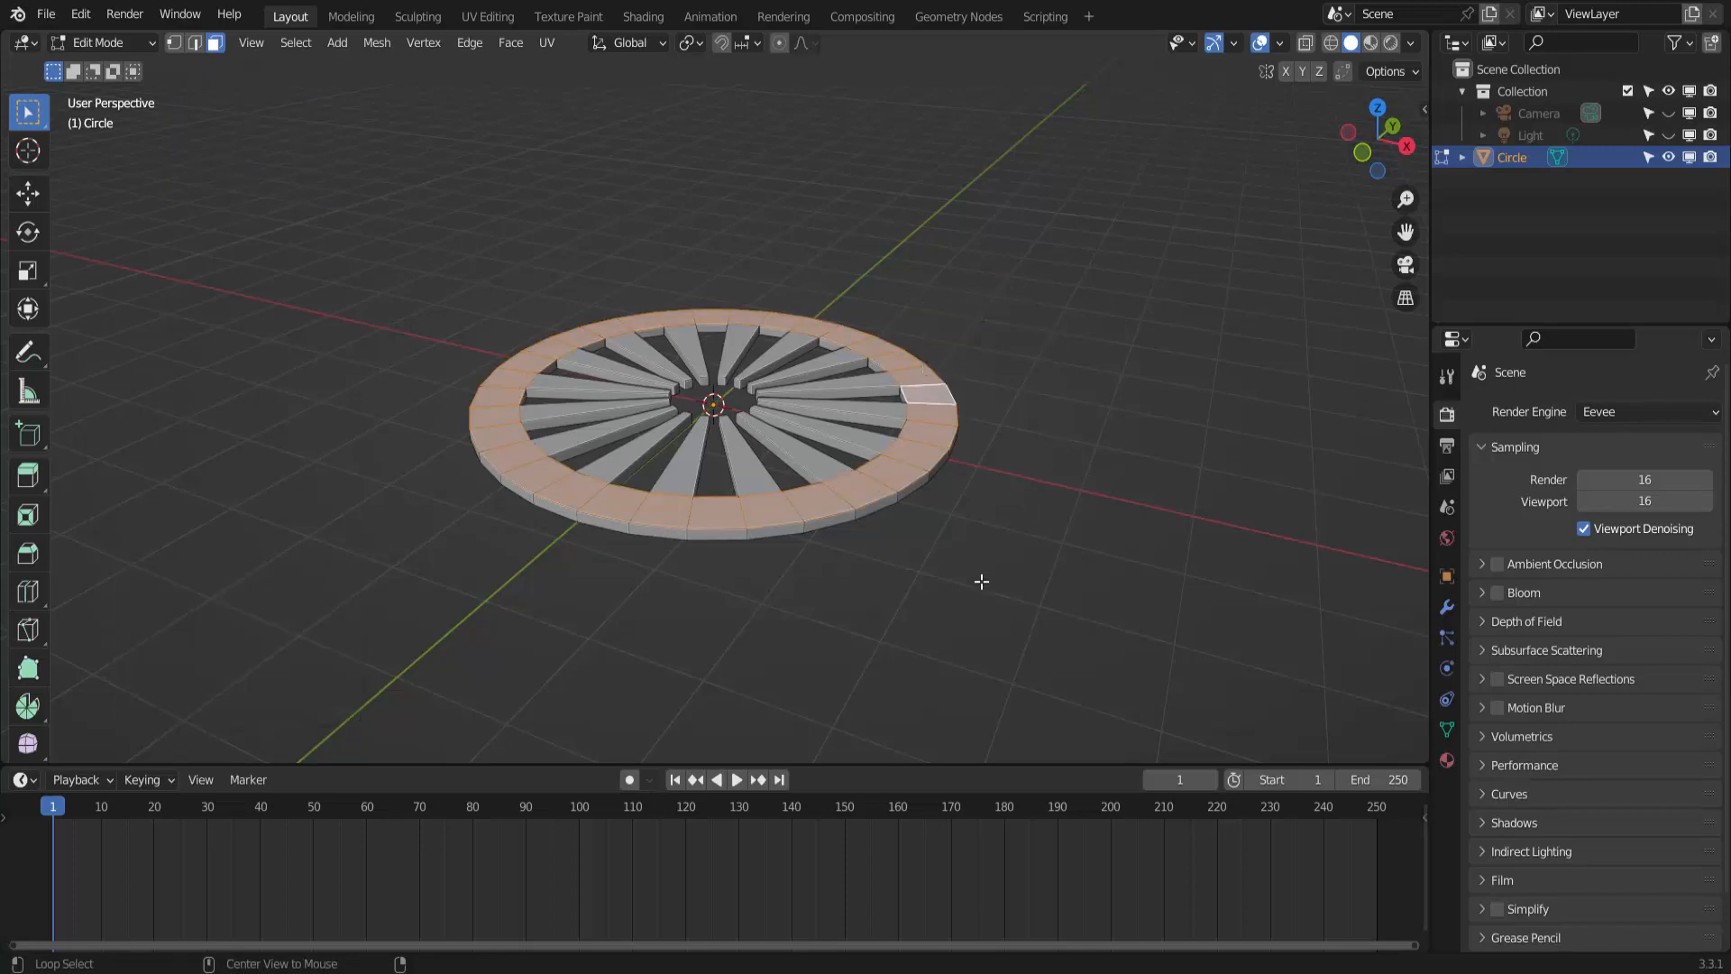
middle_click_drag(979, 575, 1030, 413)
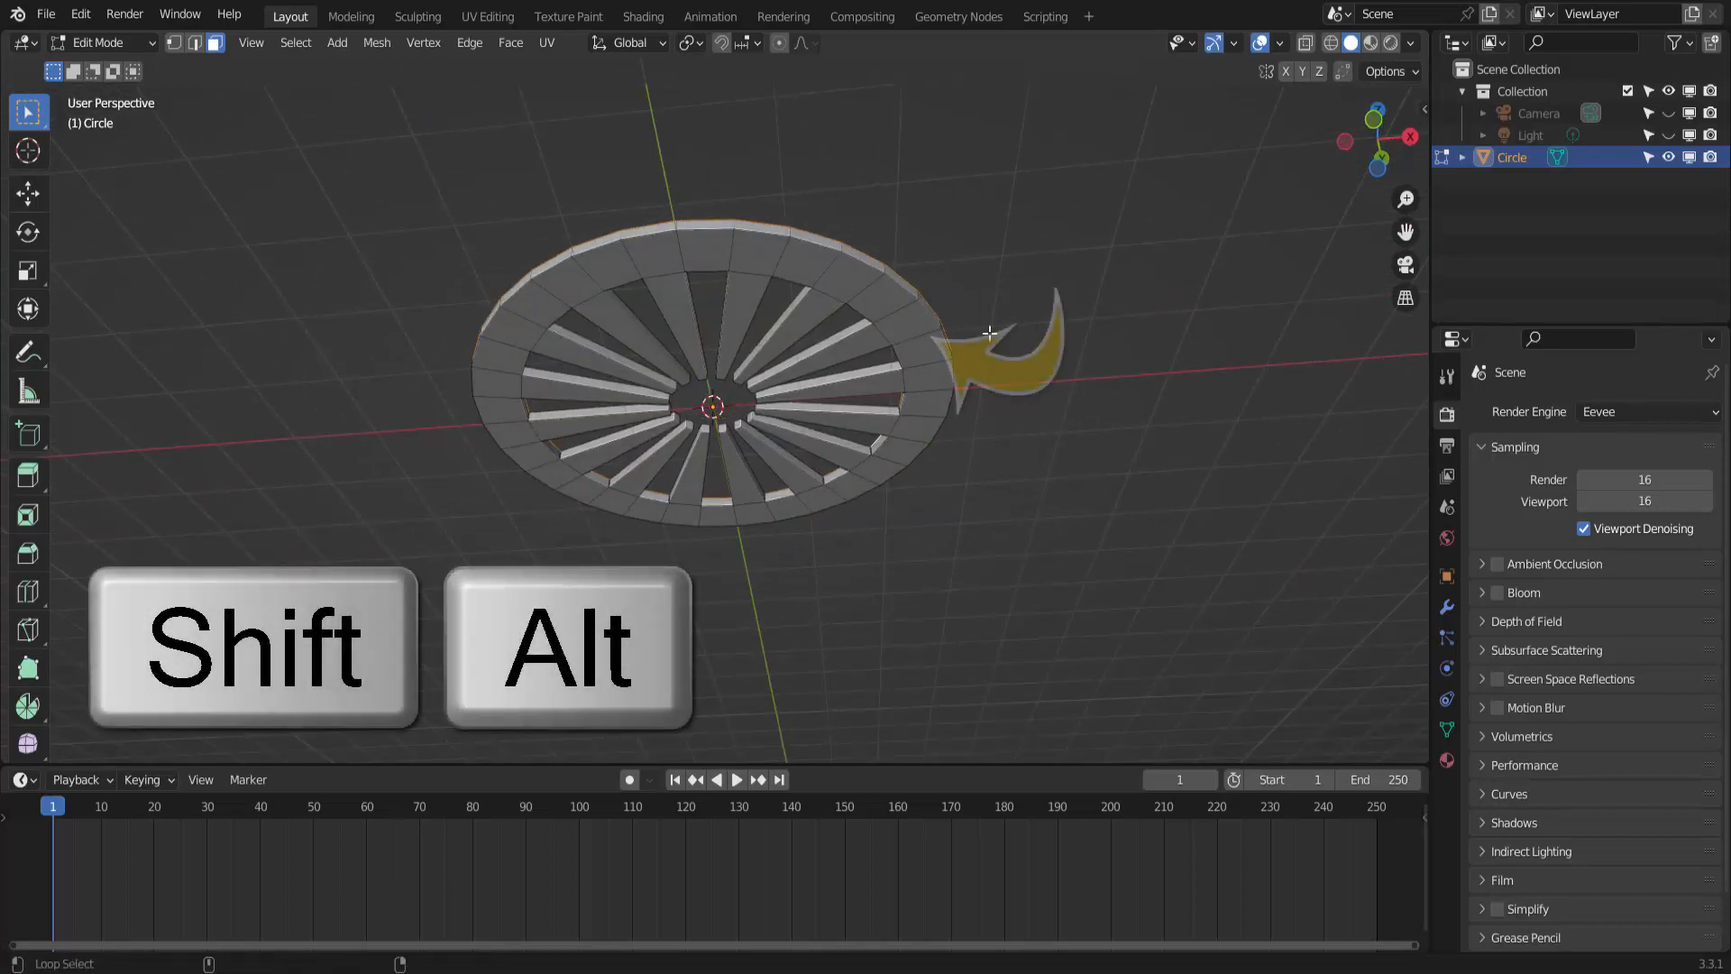
left_click(893, 310, "alt+shift")
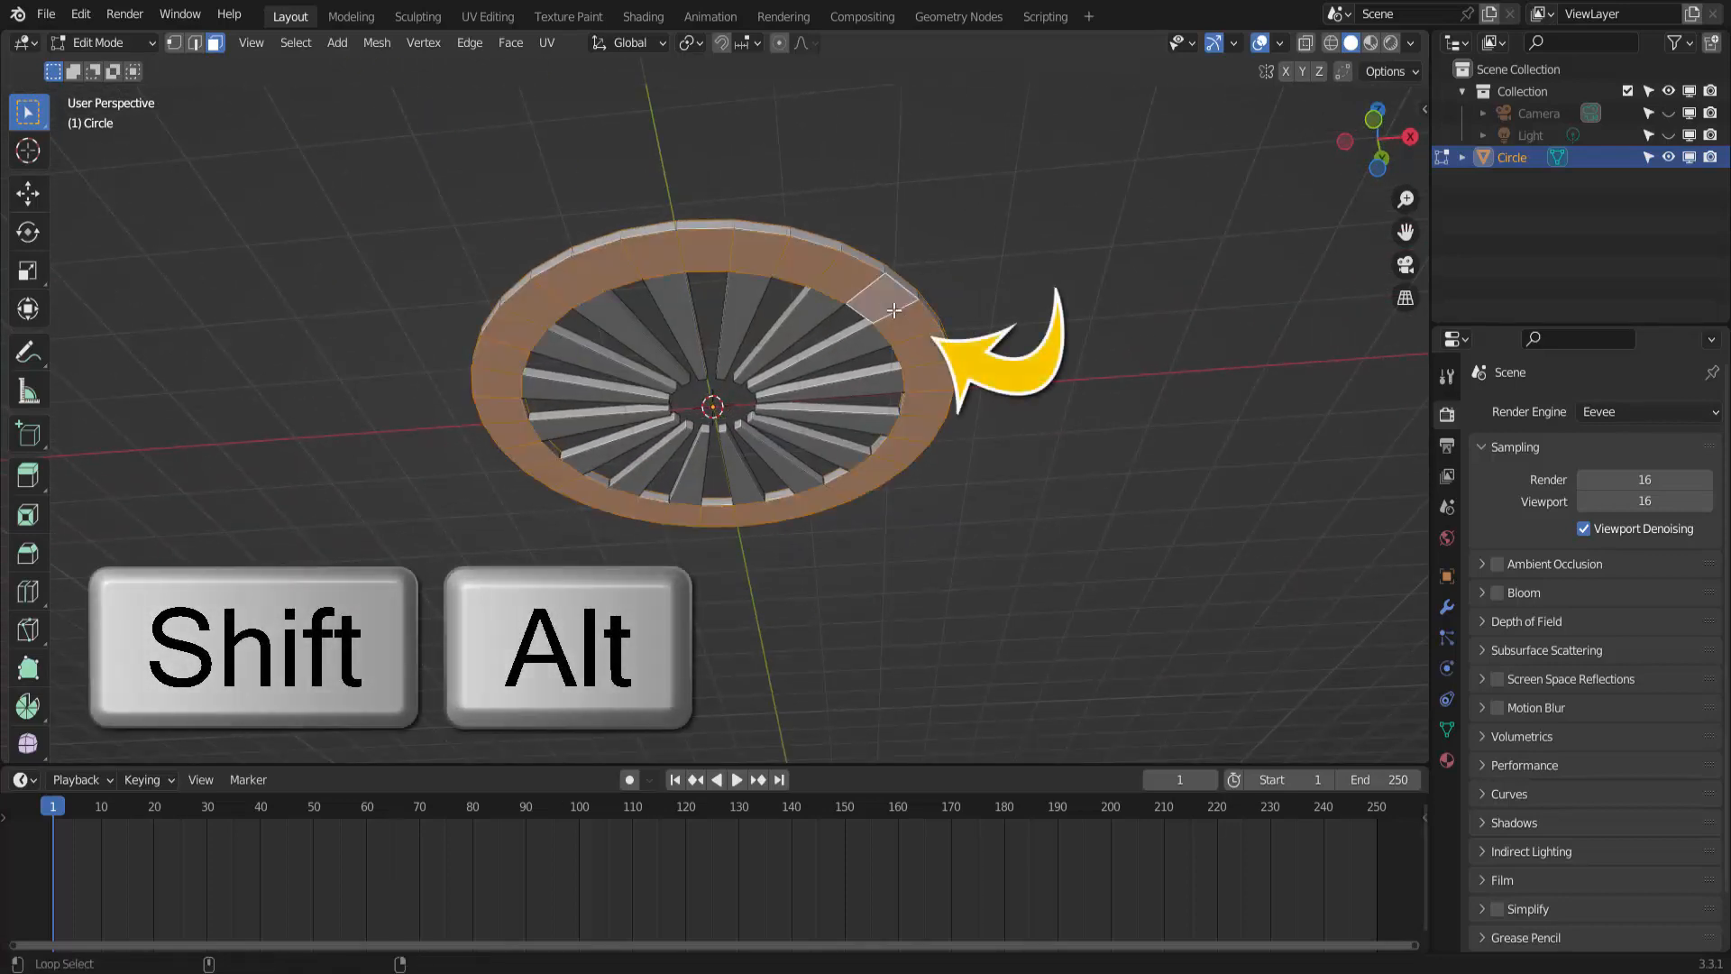
middle_click_drag(894, 310, 988, 496)
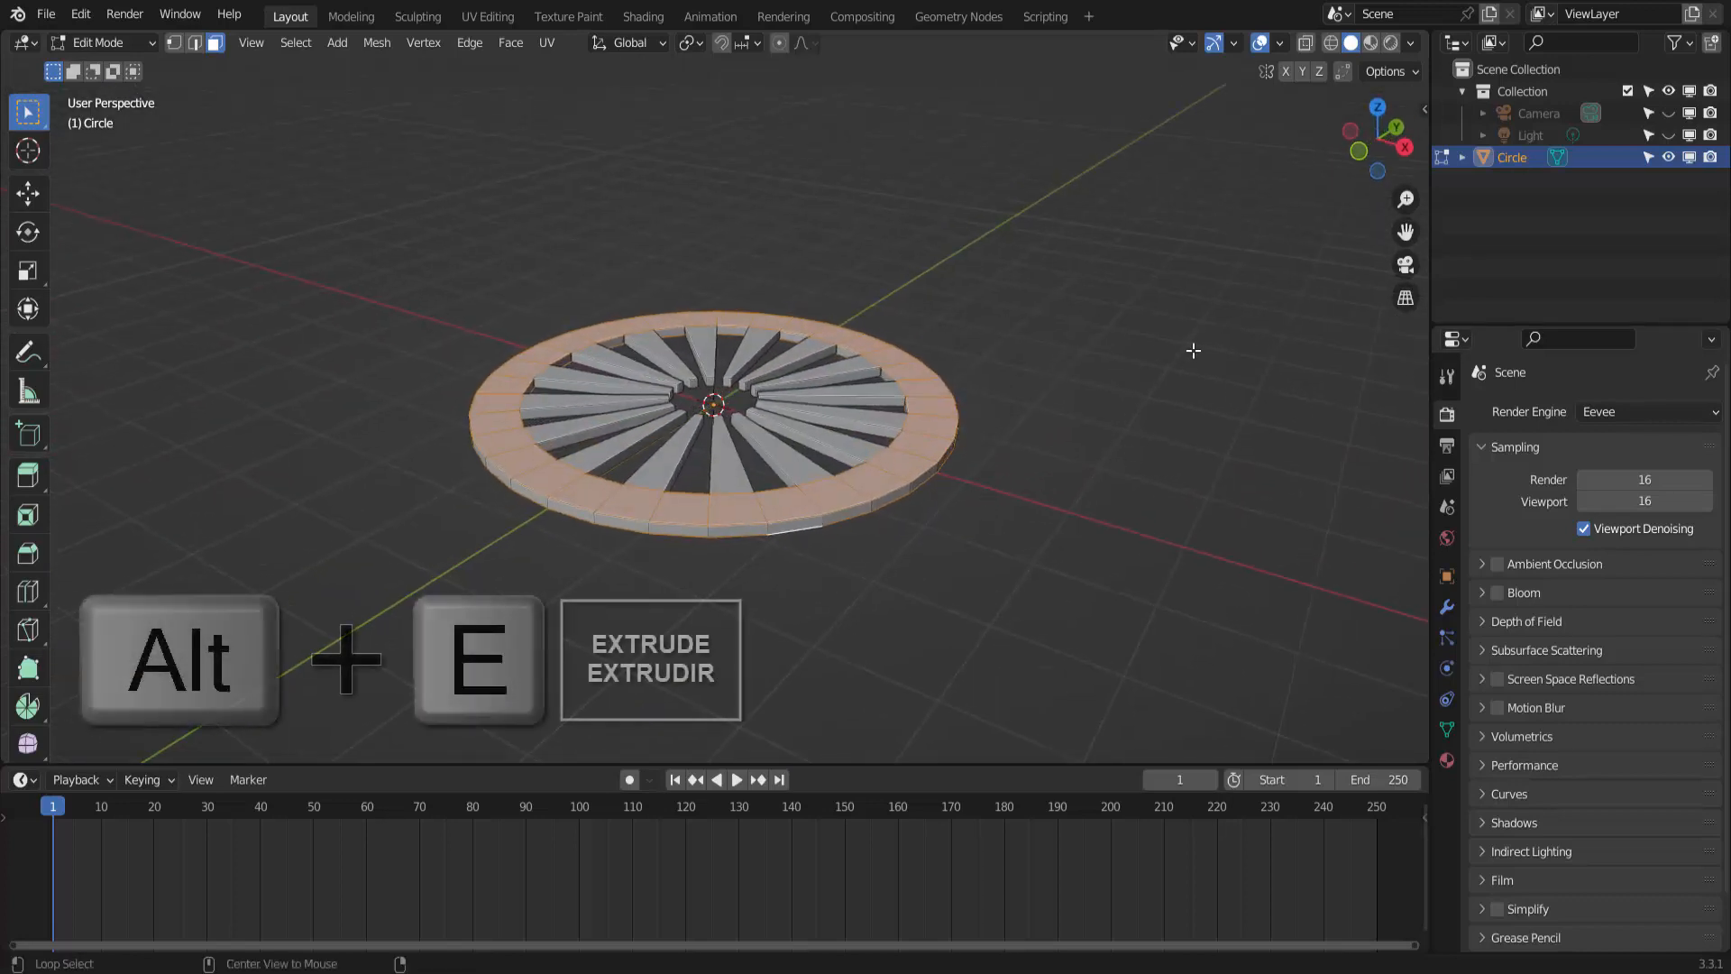
key("alt+e")
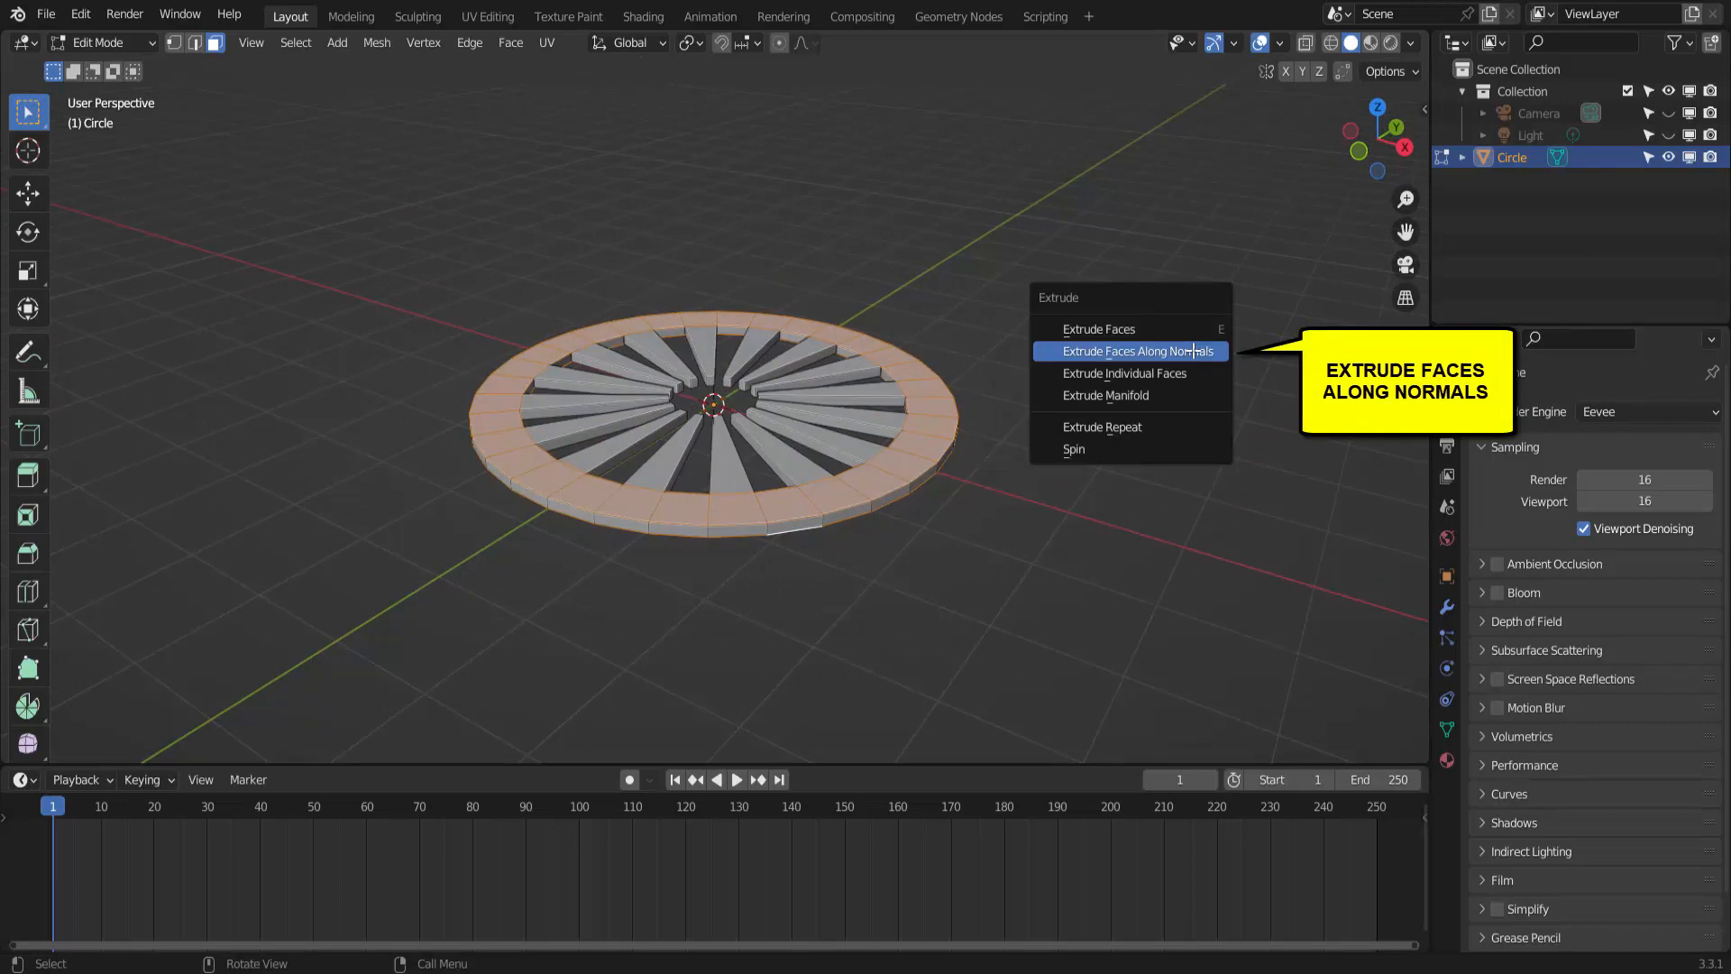
left_click(1193, 350)
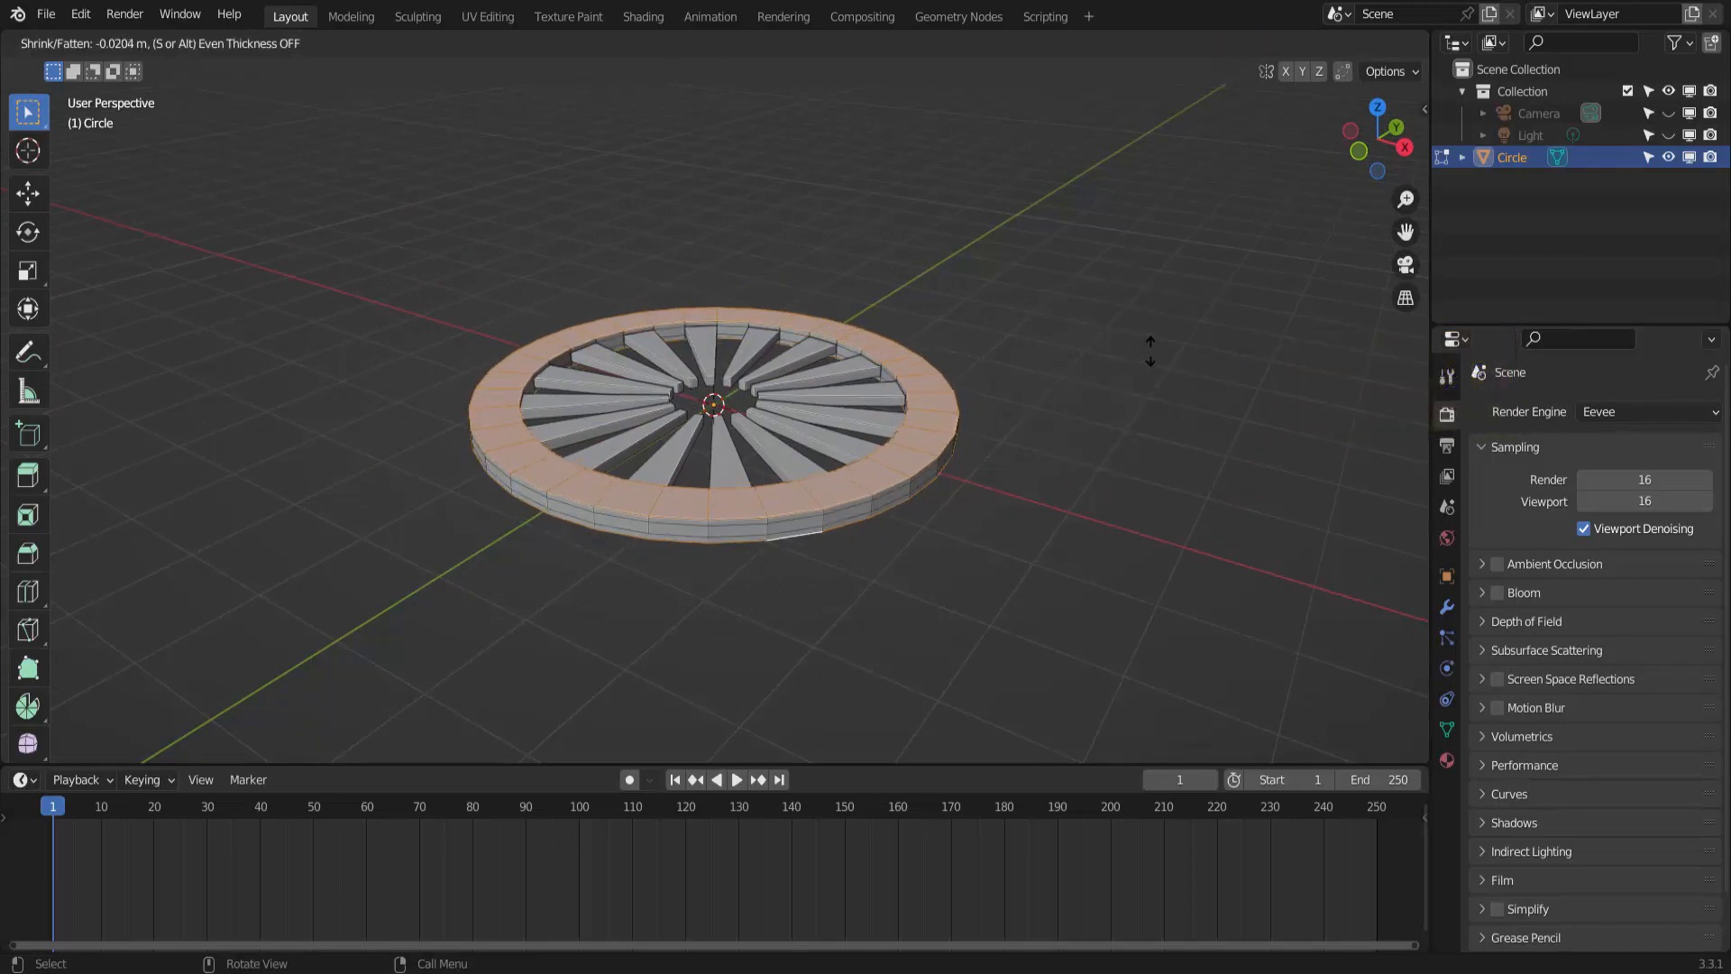
left_click(1151, 352)
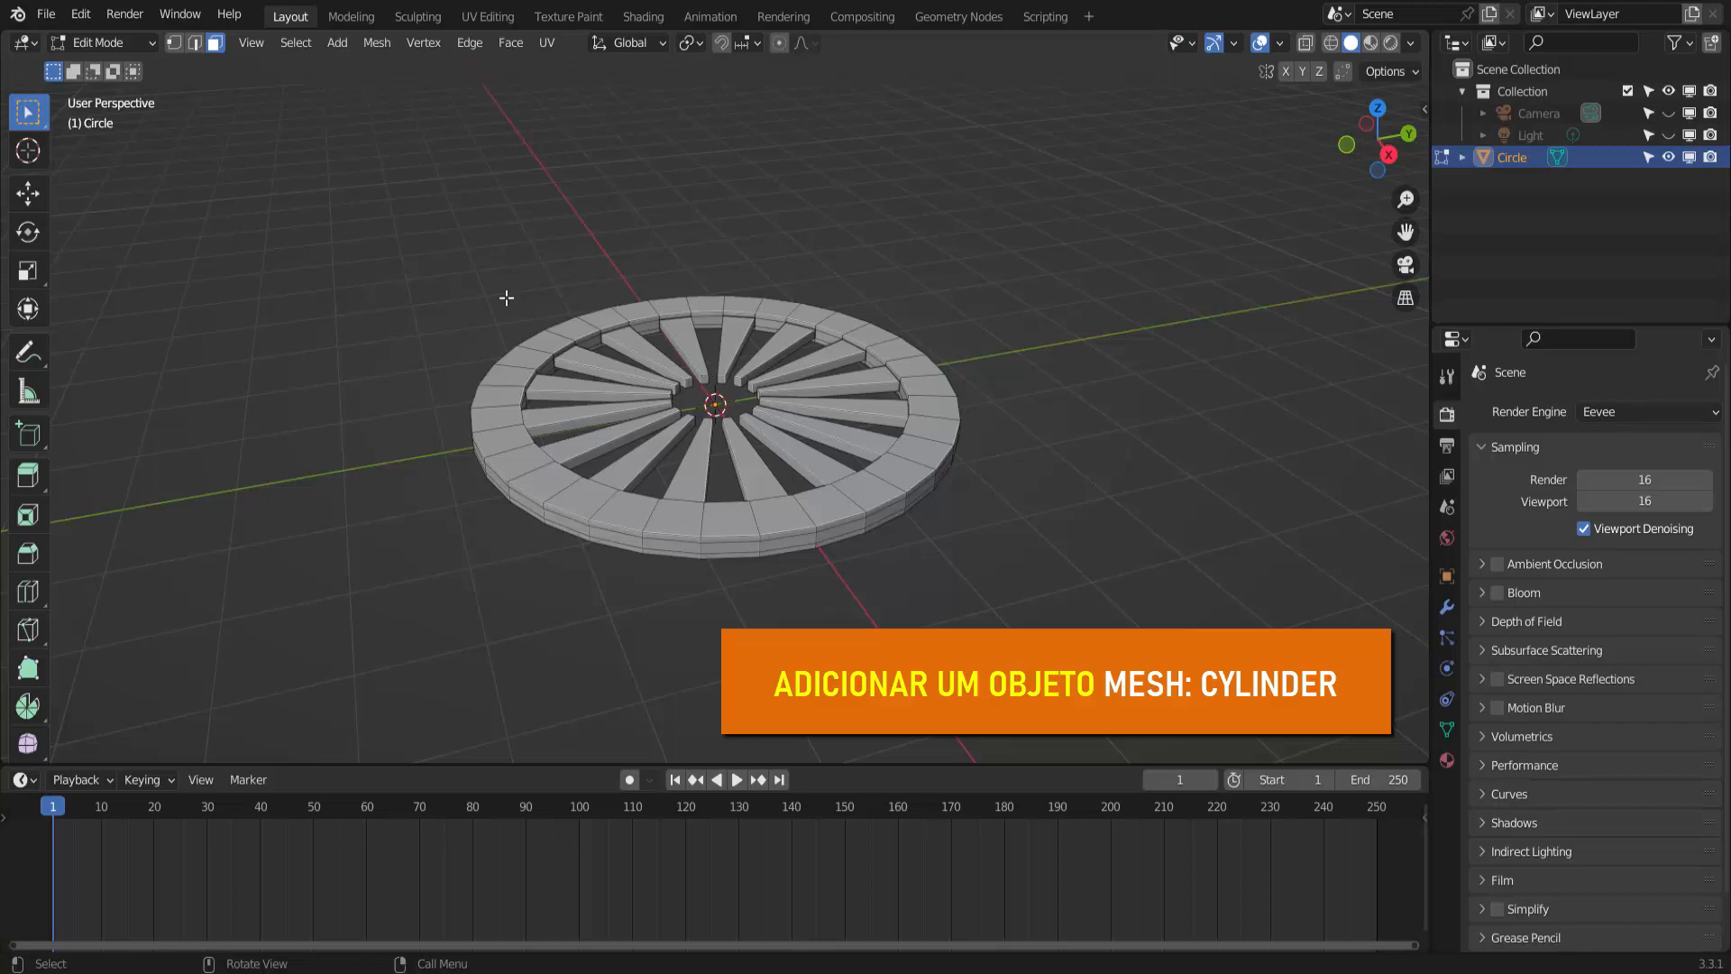
Add a cylinder hub at the wheel's centre with radius 0.69 m and depth 0.38 m, then clear the selection.
left_click(337, 42)
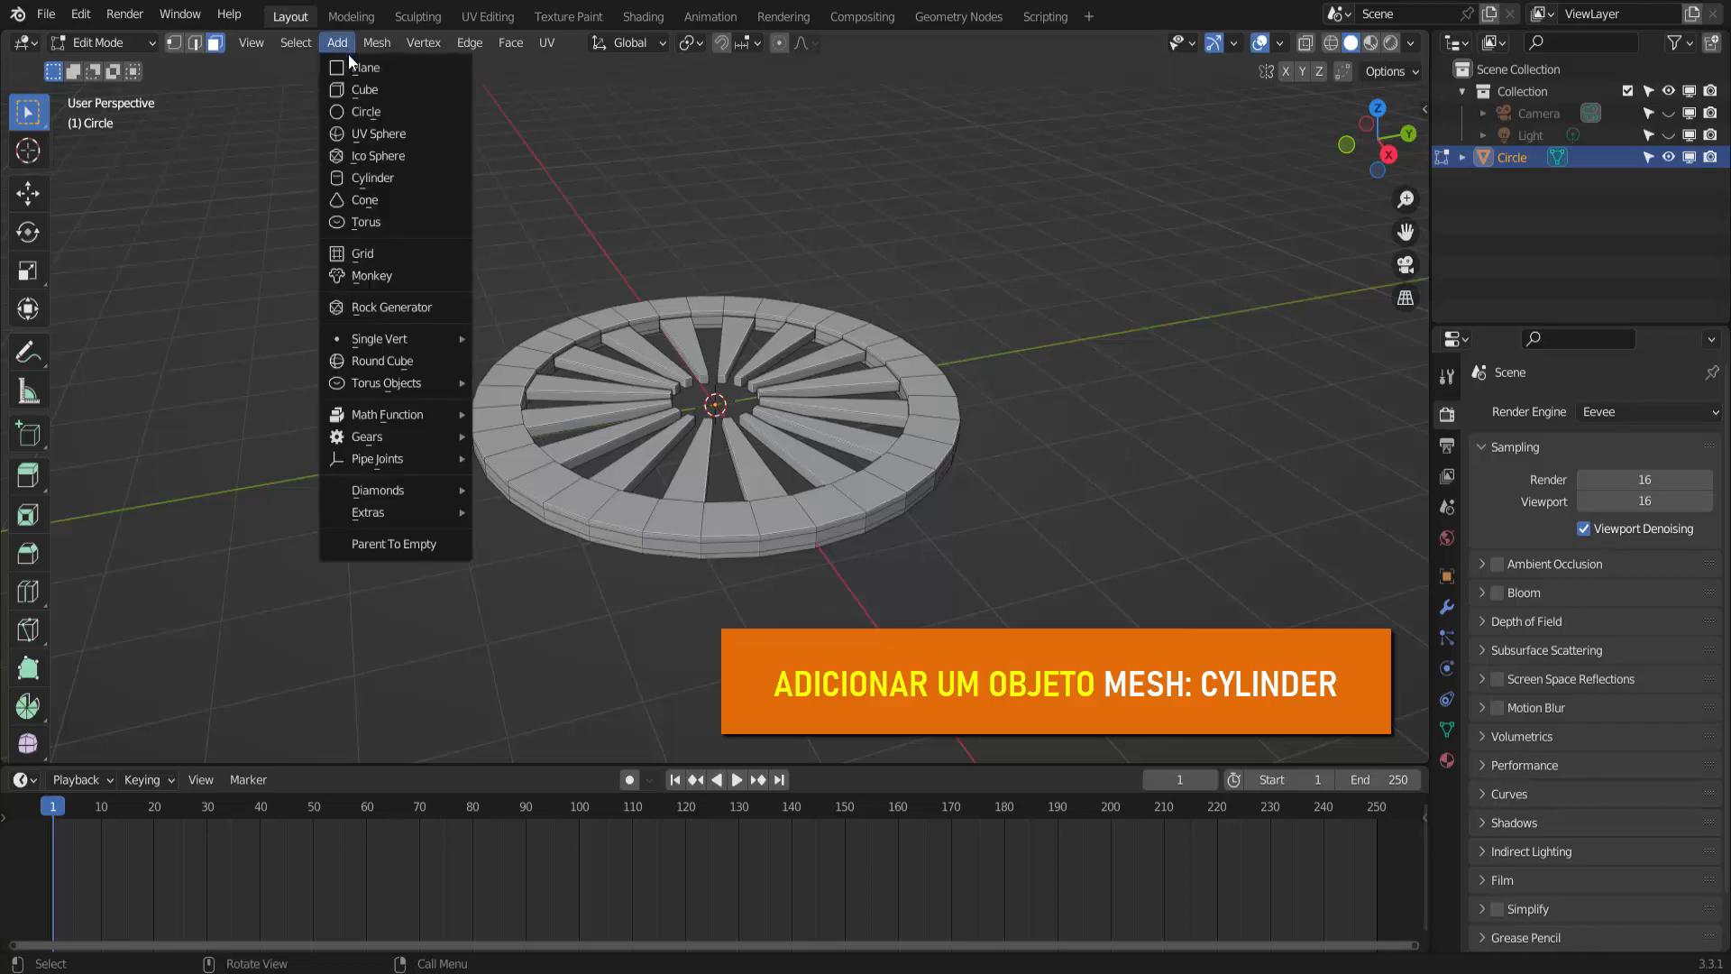
left_click(373, 177)
left_click(81, 746)
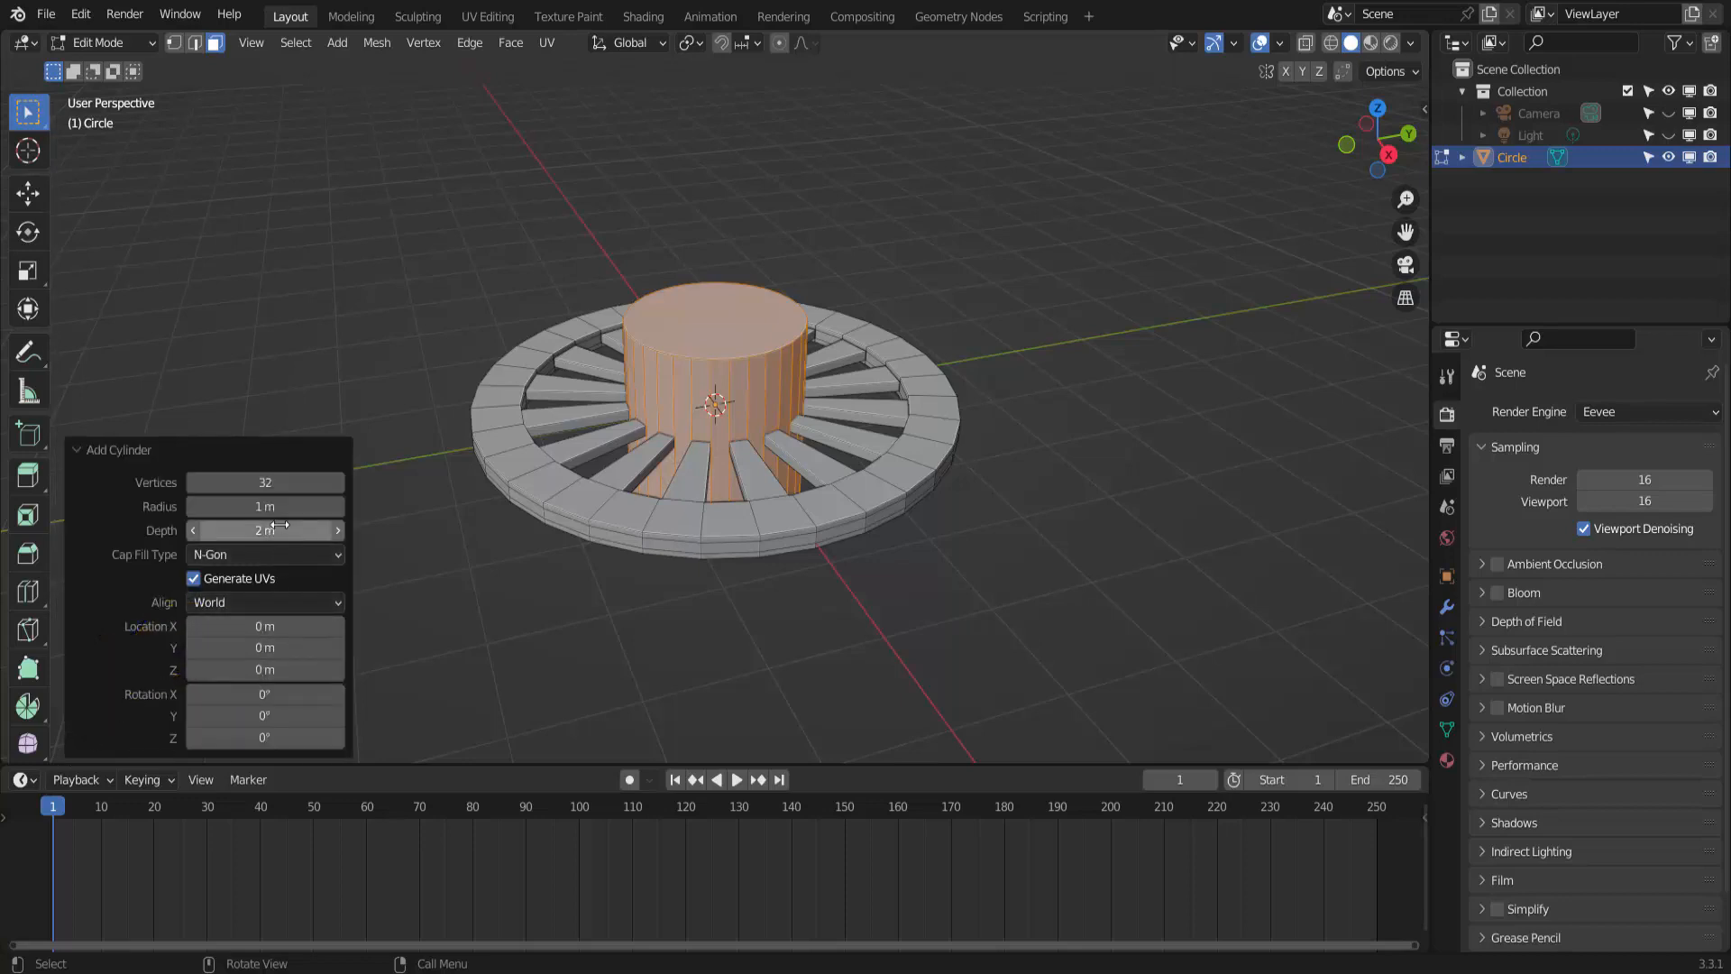
left_click_drag(265, 506, 213, 505)
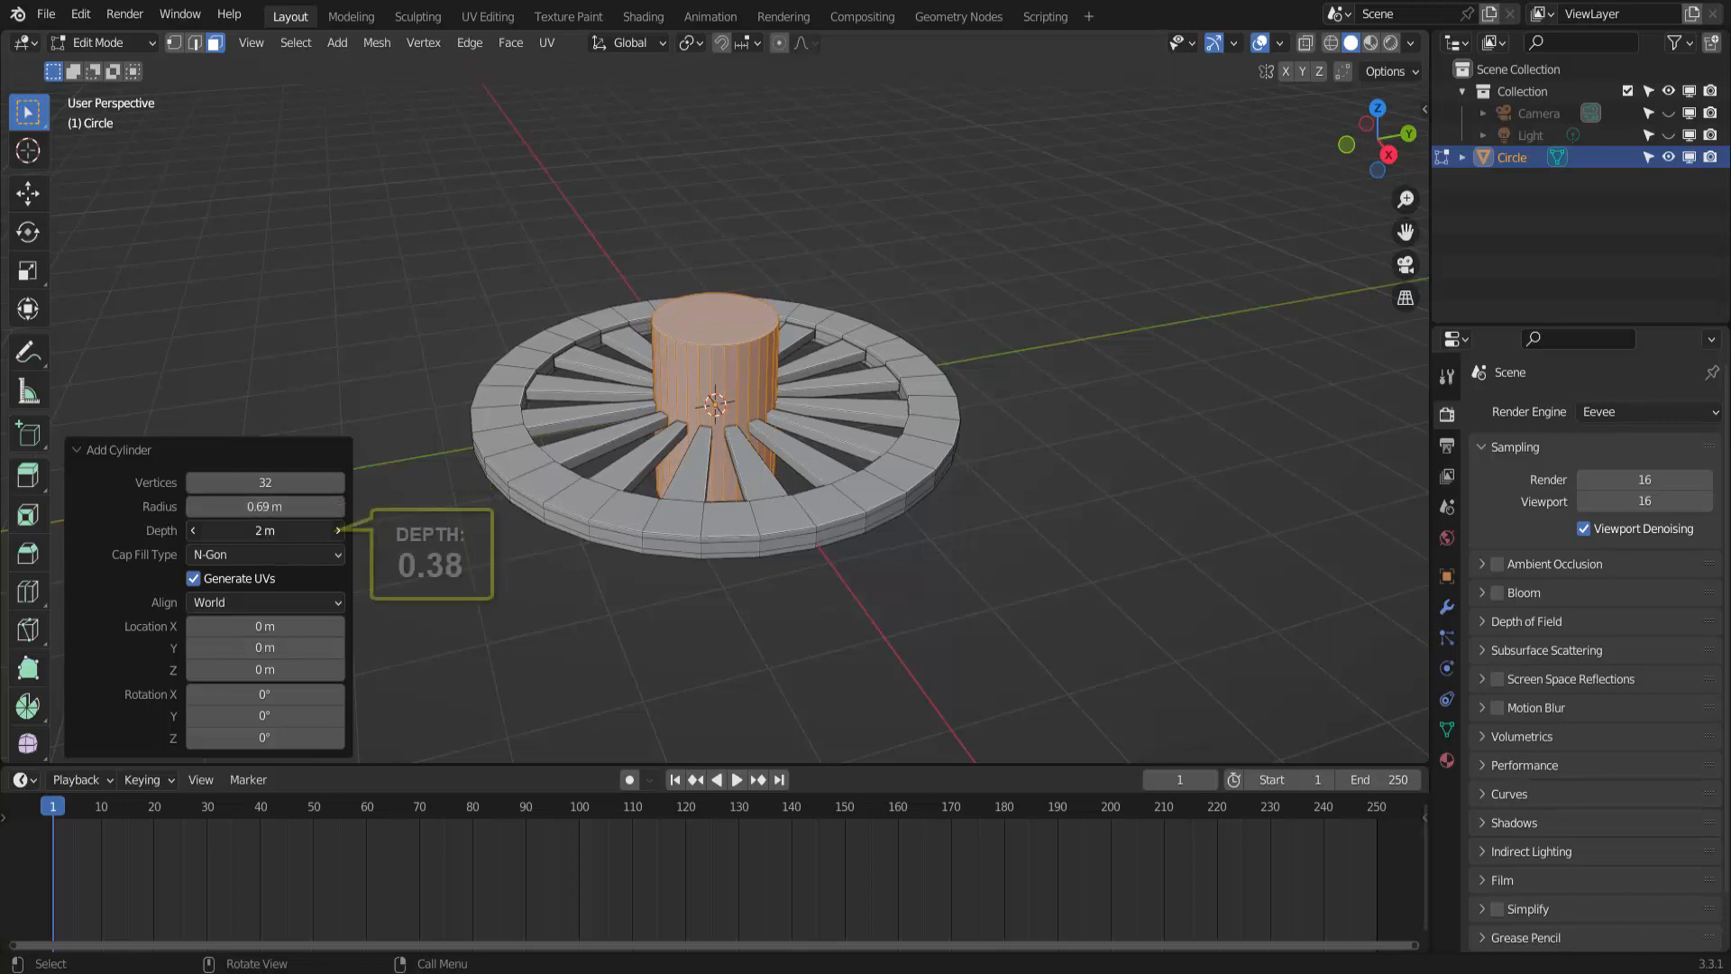
left_click_drag(265, 531, 209, 530)
middle_click_drag(963, 469, 1005, 301)
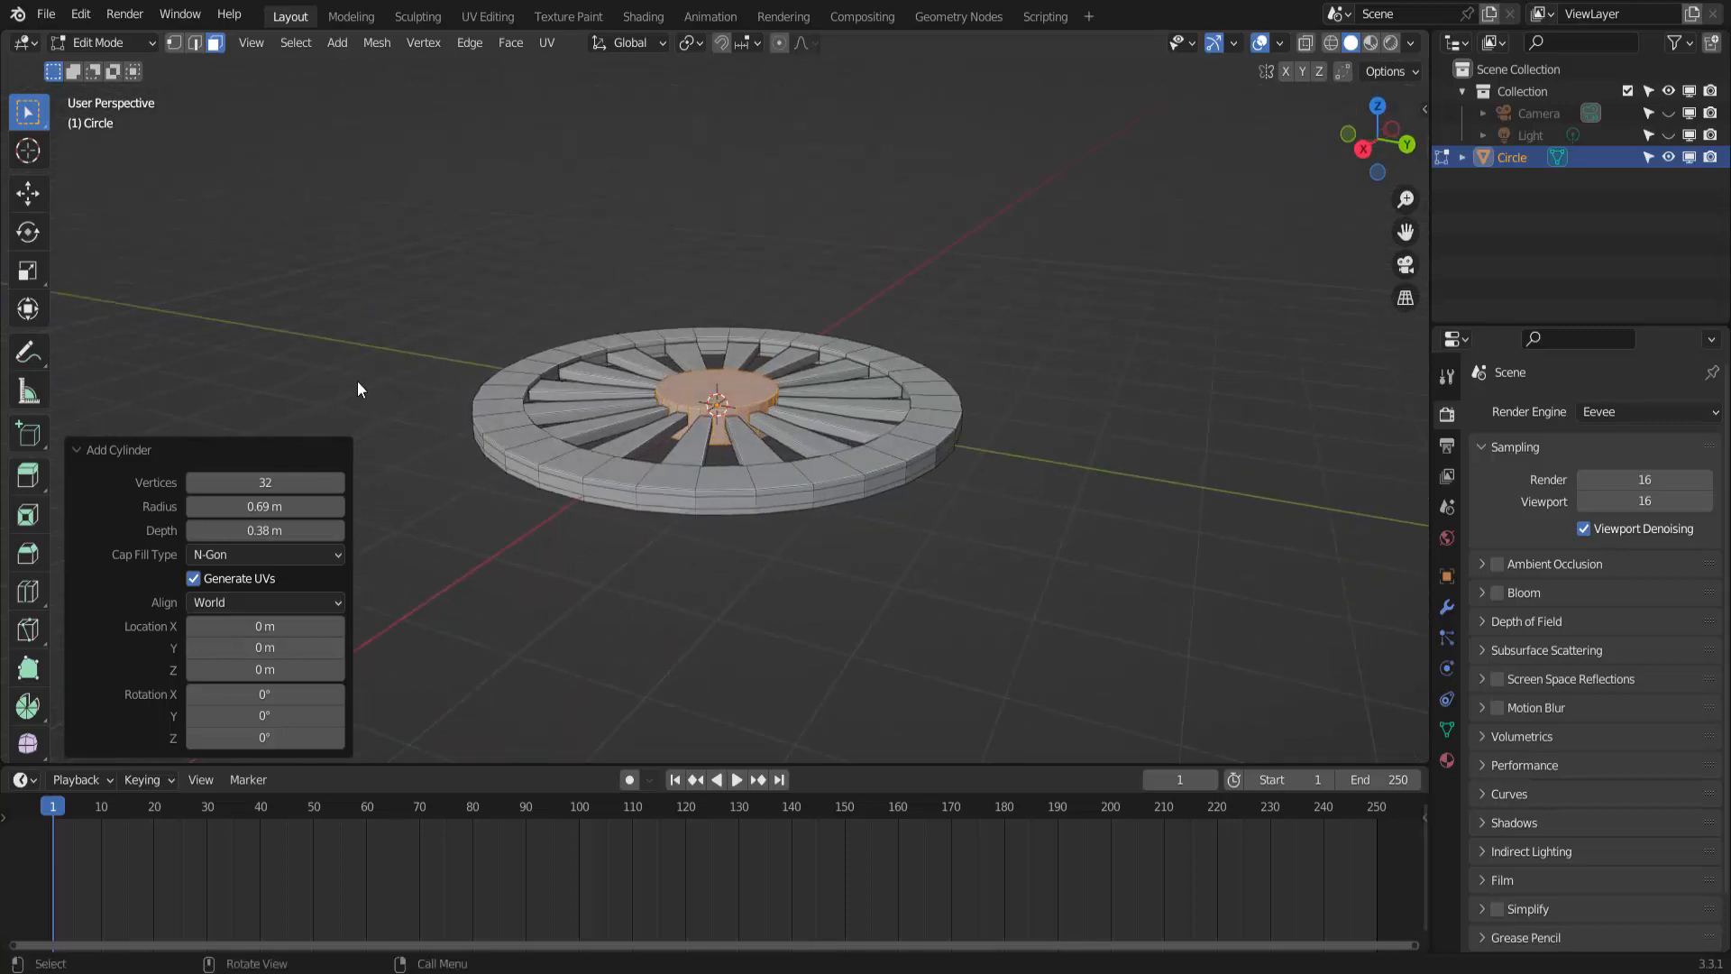
key("alt+a")
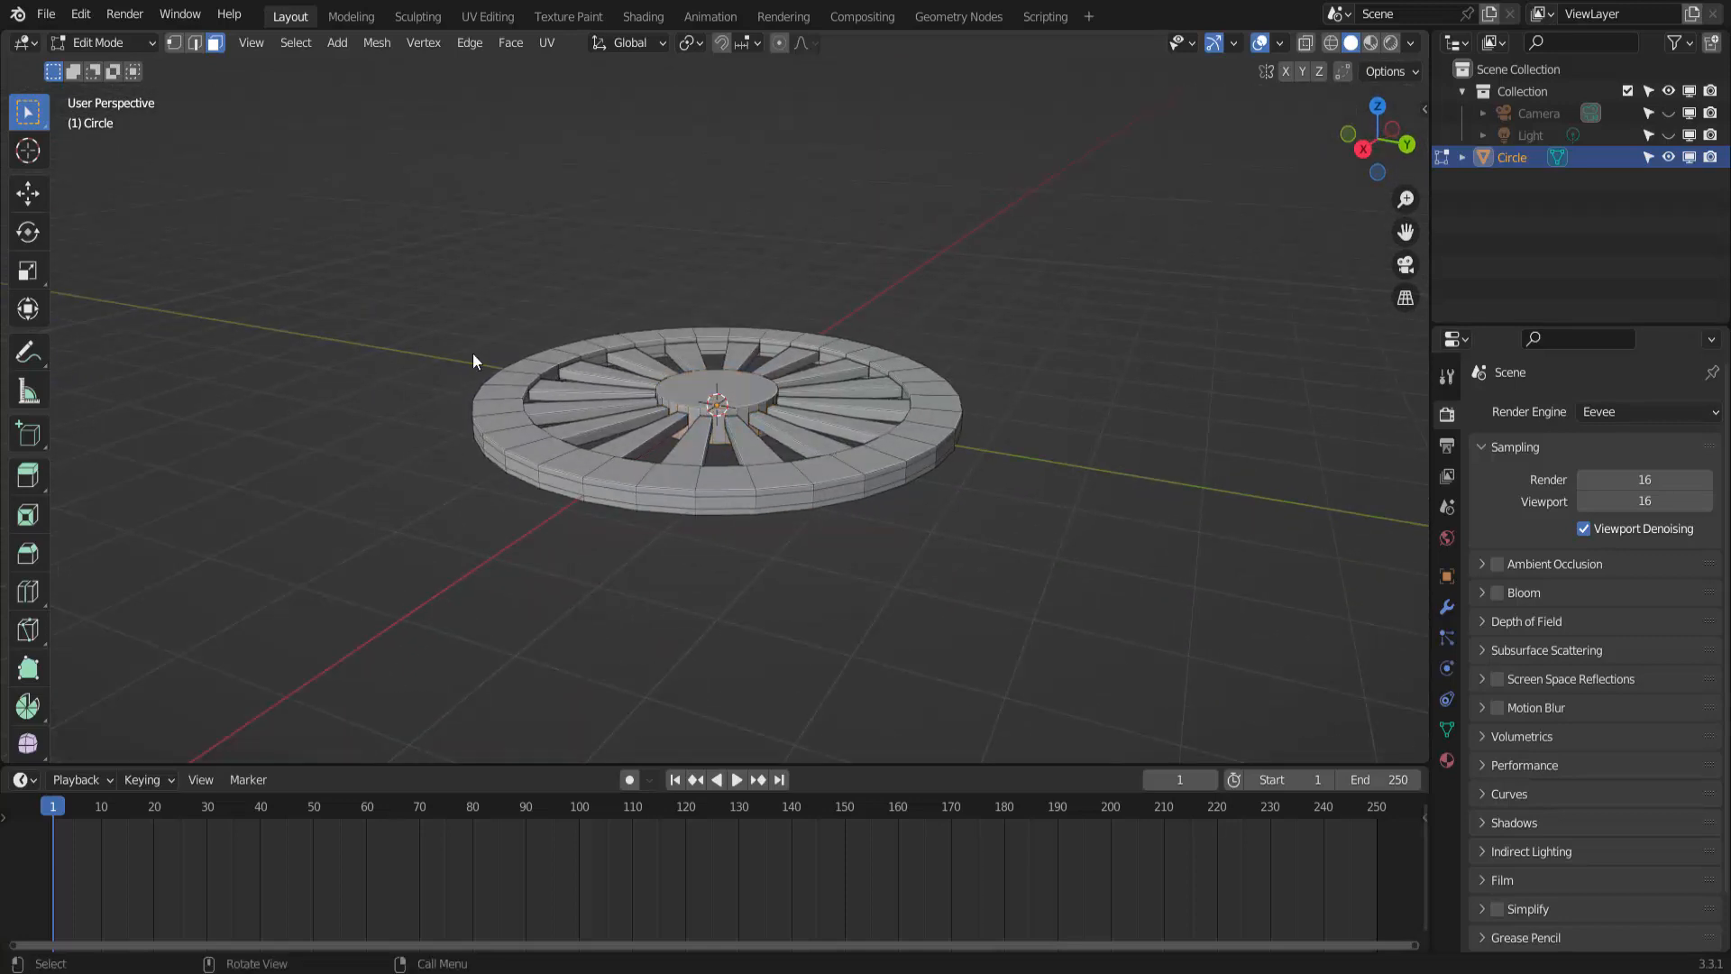
In Object Mode, apply Shade Smooth to the wheel and enable Auto Smooth in its normals settings.
left_click(105, 43)
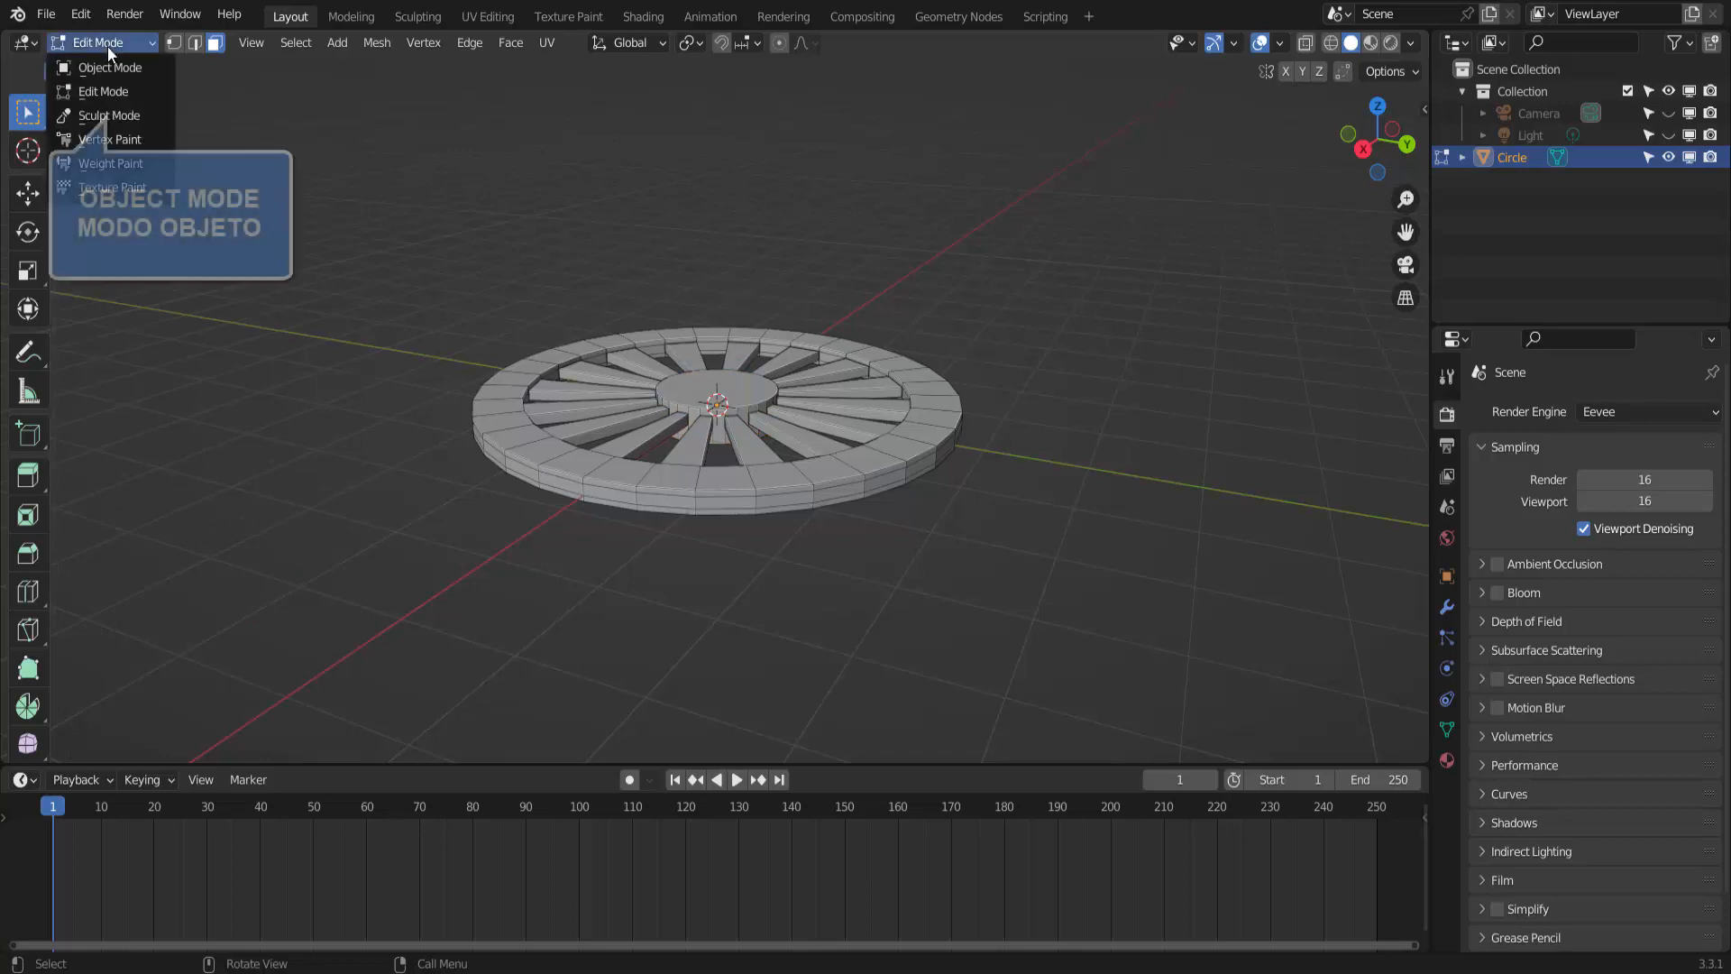
left_click(110, 67)
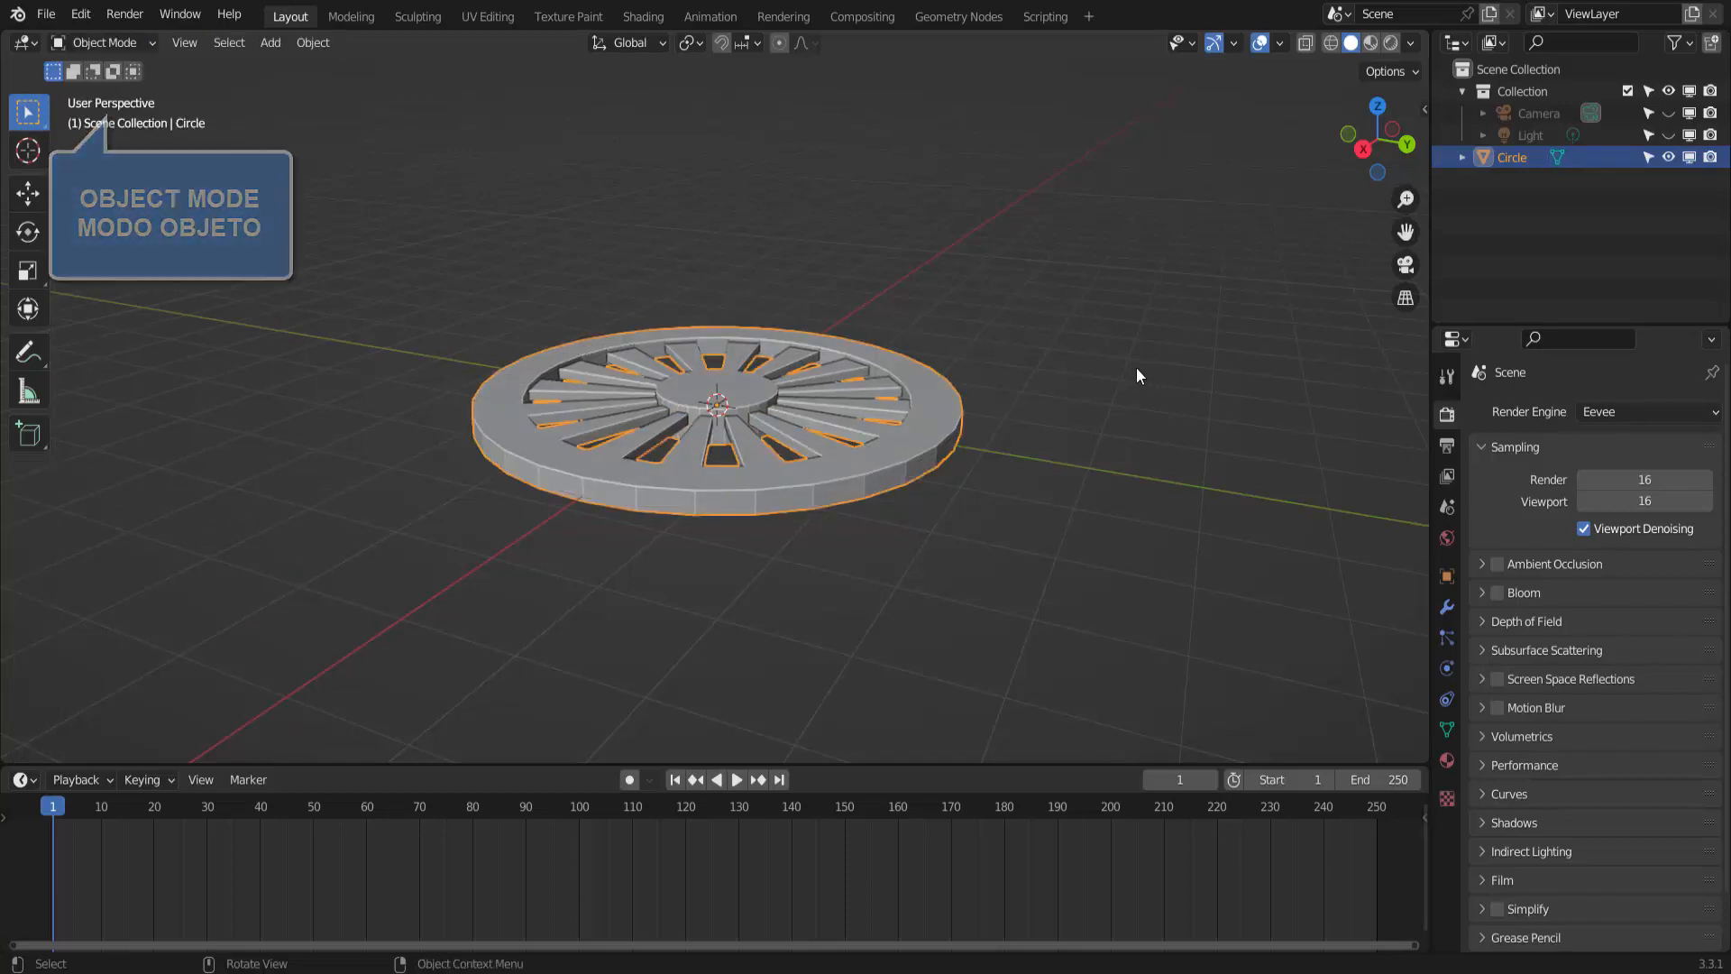
right_click(1102, 223)
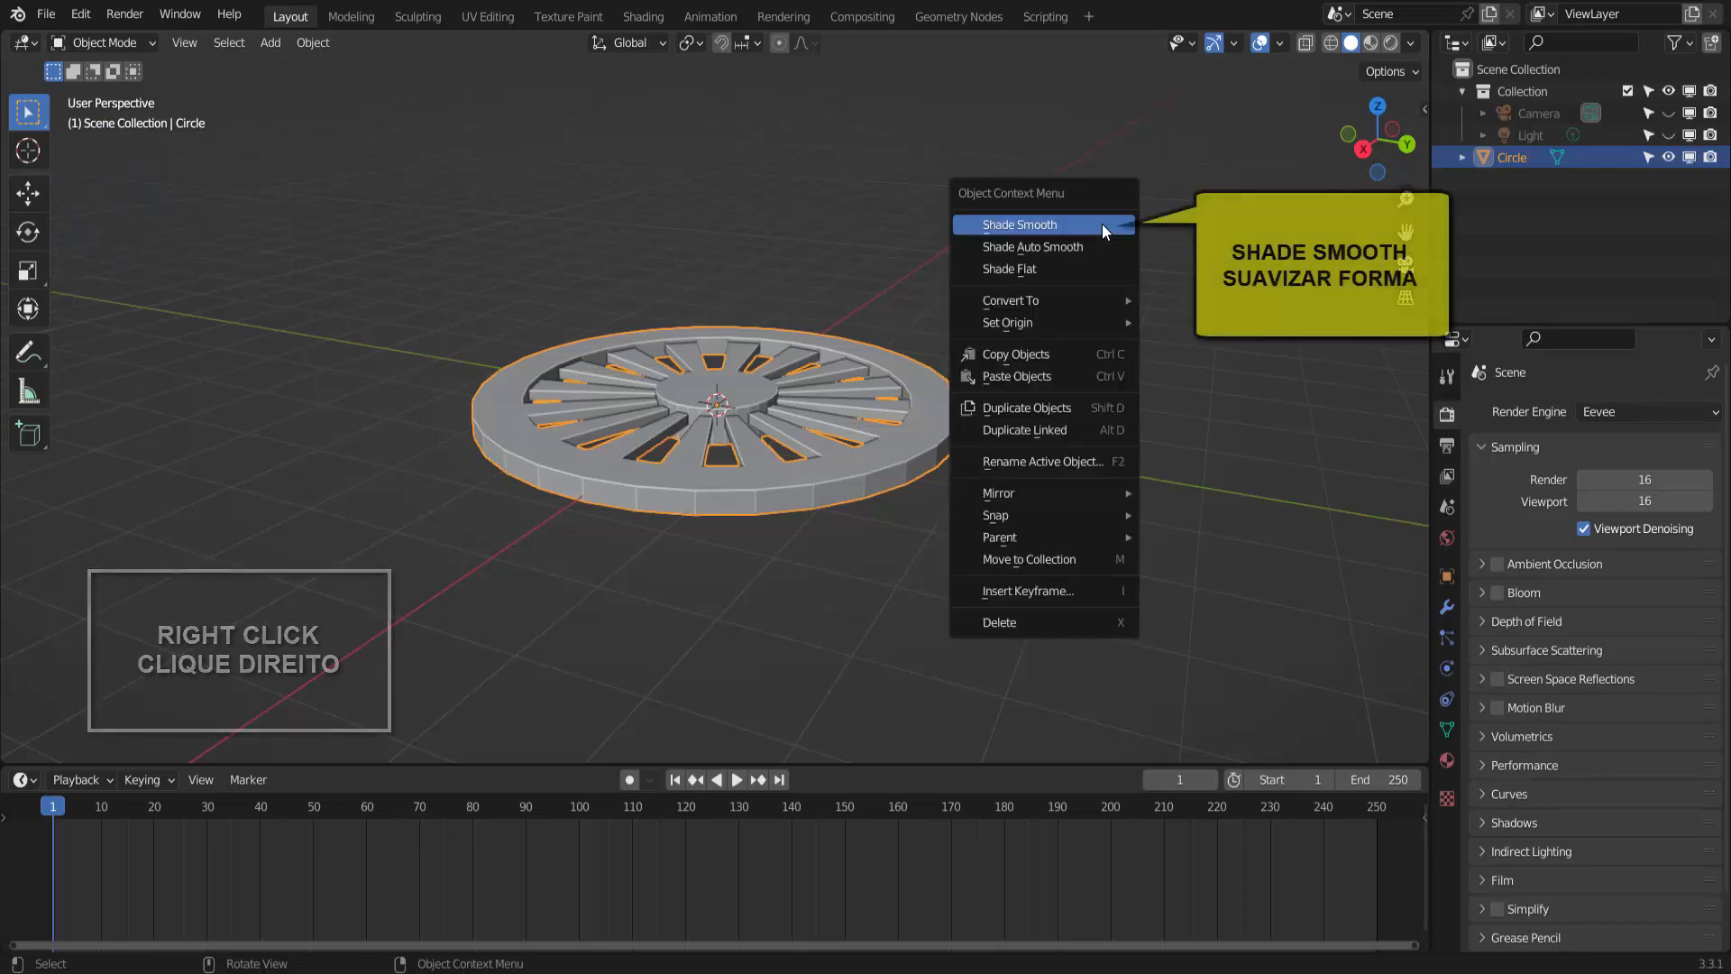
left_click(1102, 224)
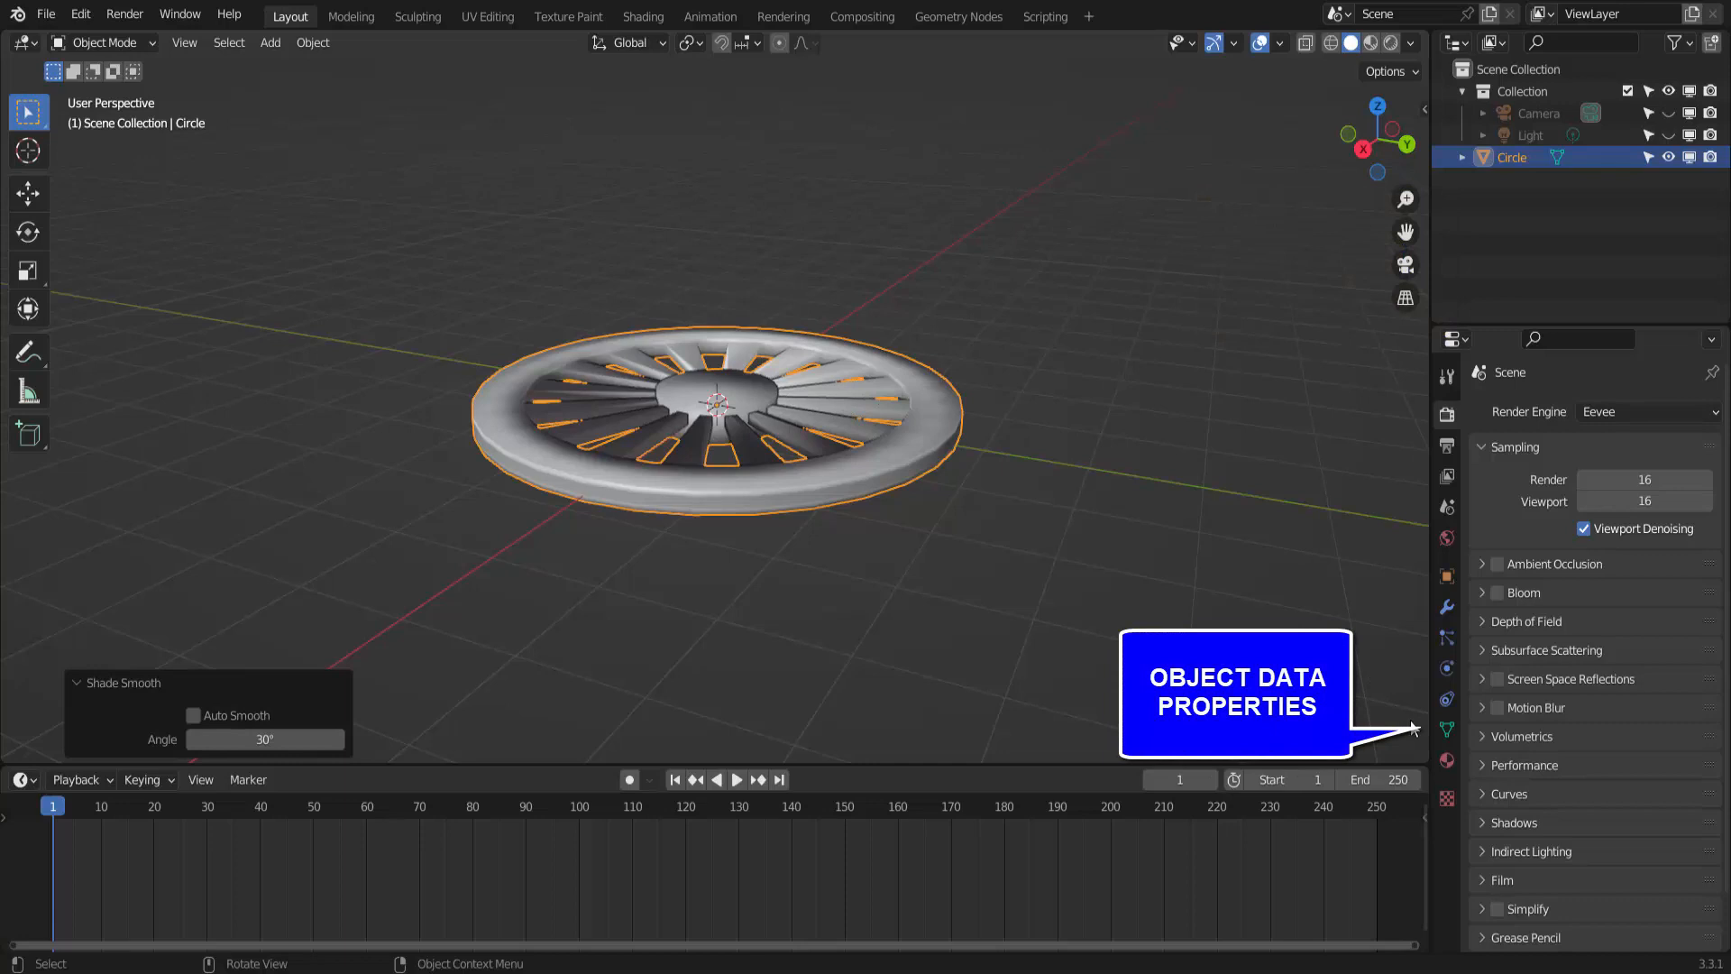
left_click(1449, 730)
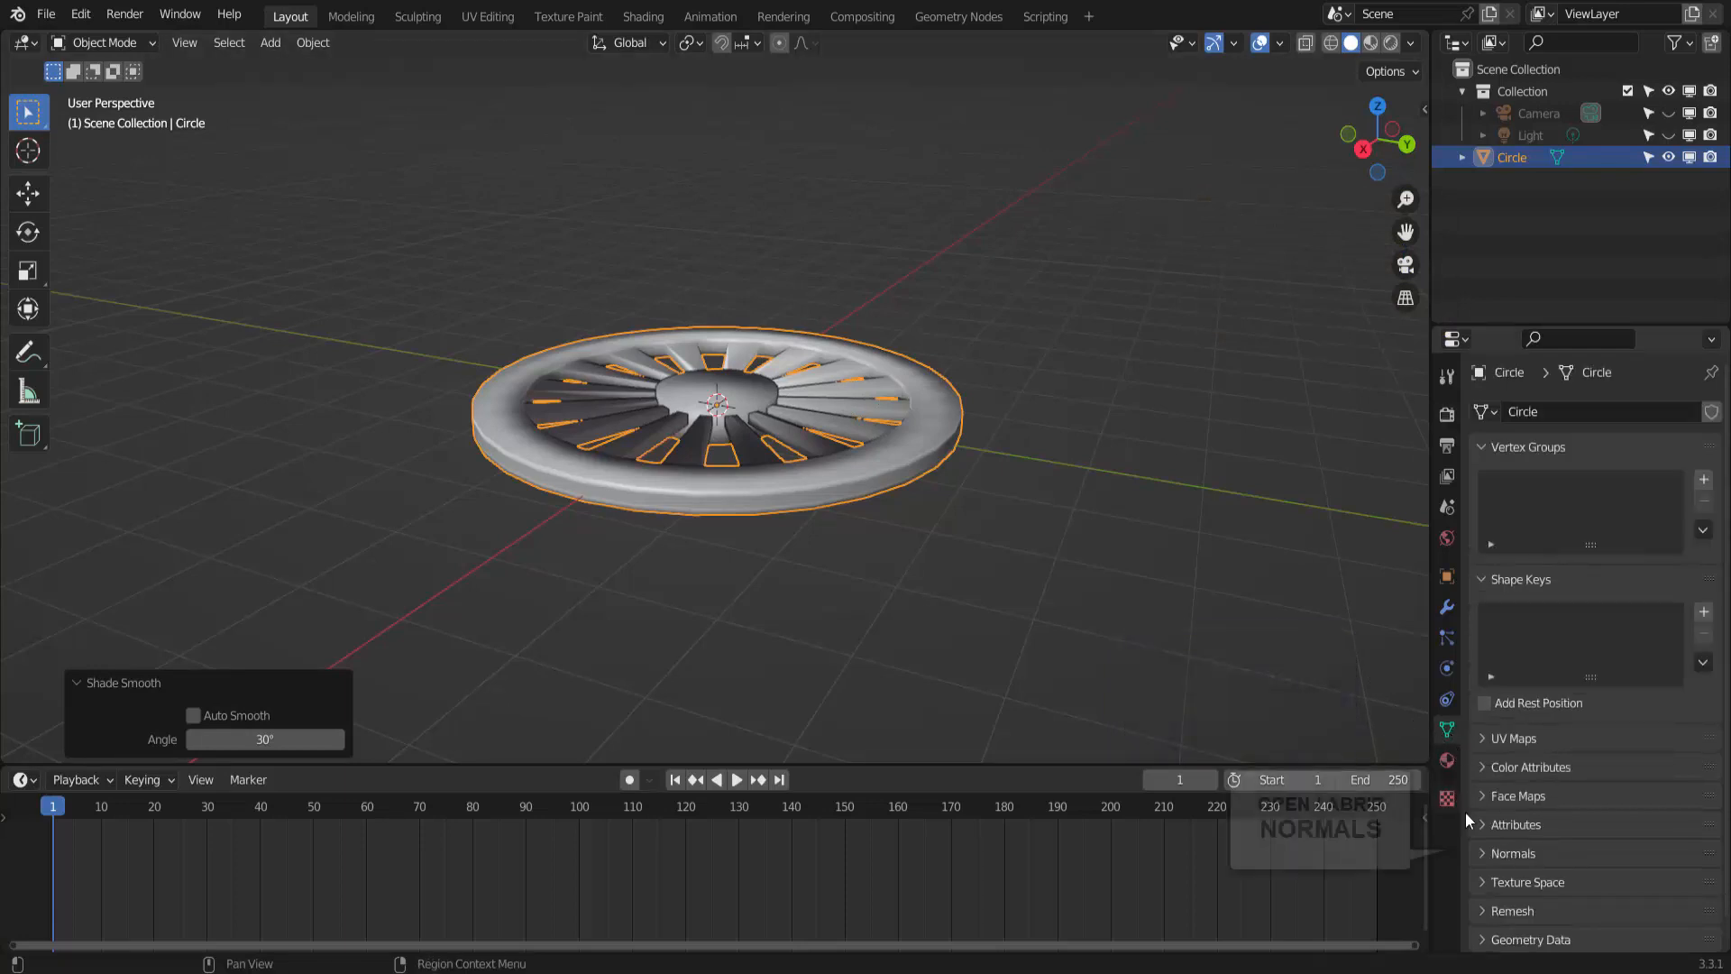
left_click(1484, 852)
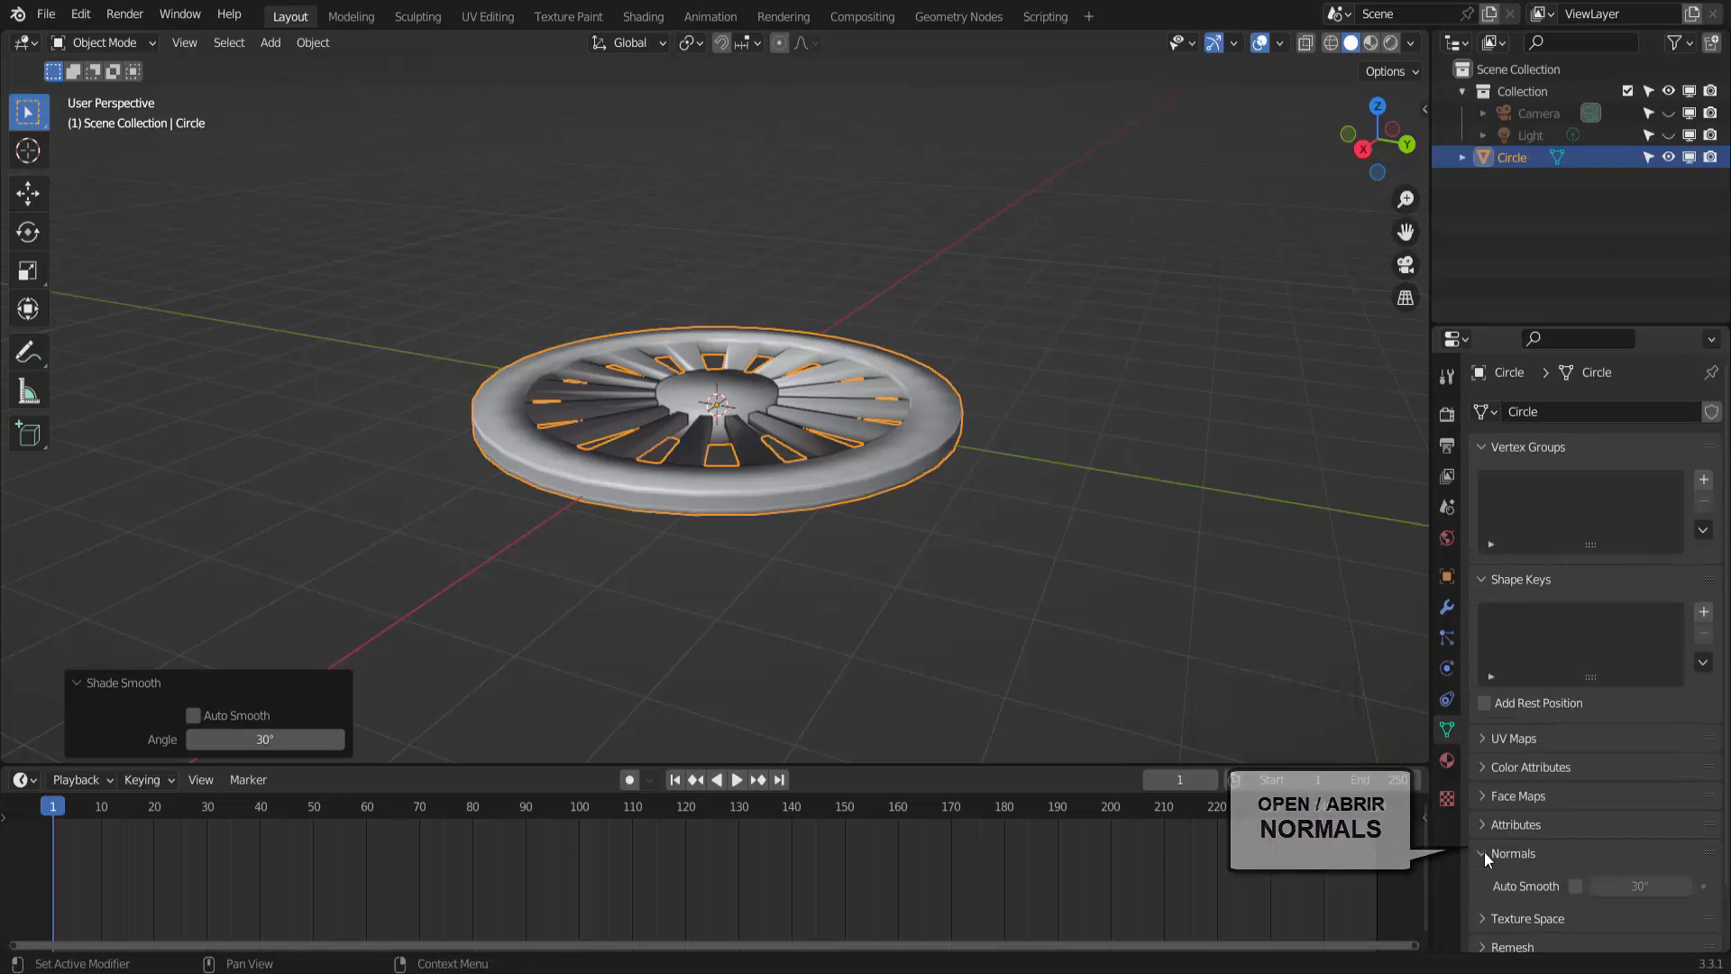
left_click(1574, 886)
mouse_move(1102, 536)
middle_mouse_down()
mouse_move(1041, 608)
mouse_move(923, 599)
mouse_move(950, 506)
mouse_move(1022, 565)
middle_mouse_up()
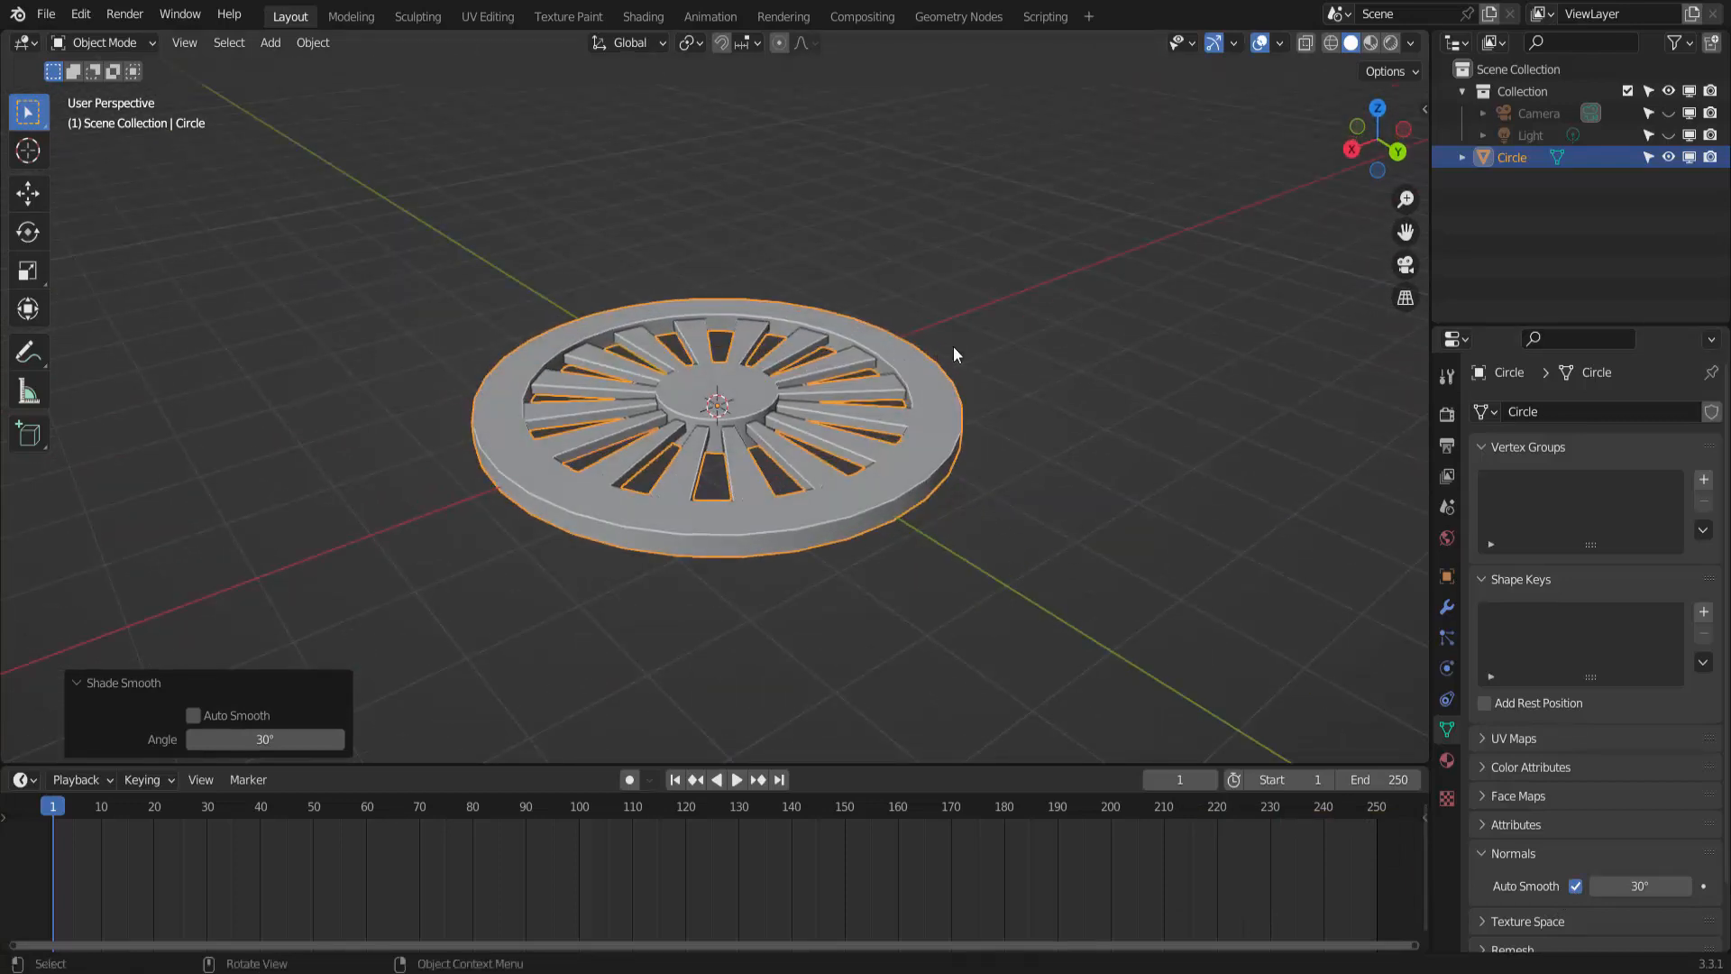
Rotate the wheel 90° around the global X axis so that it stands upright.
scroll(972, 346, "down", 3)
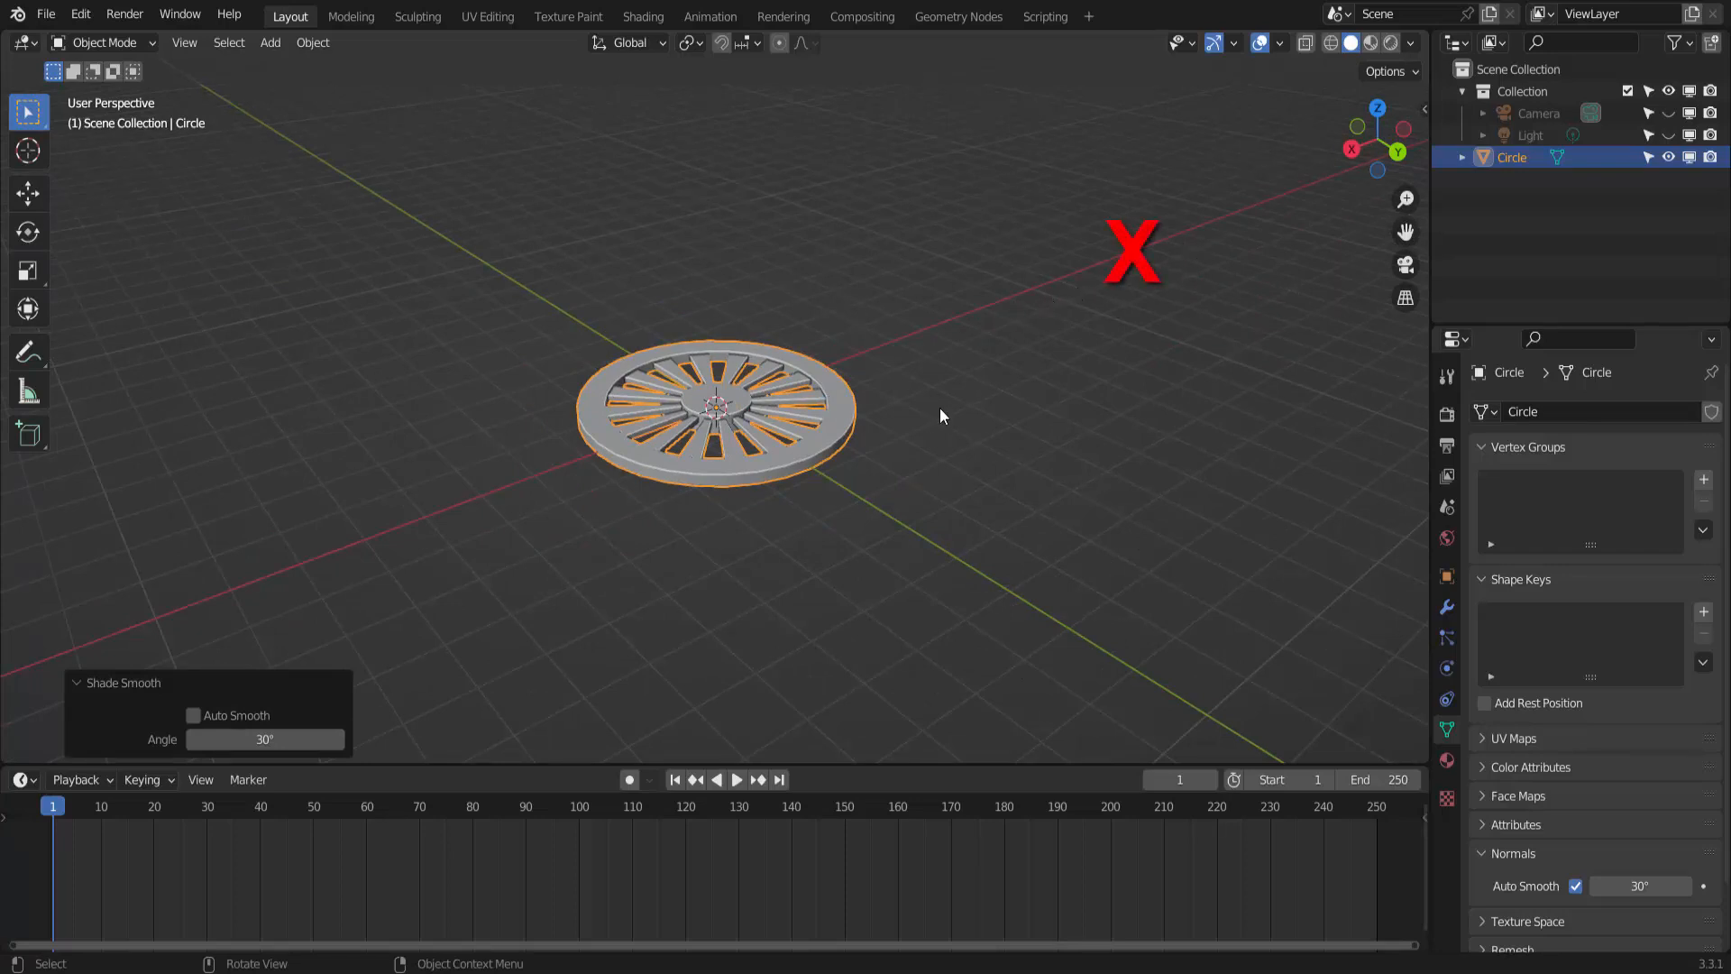
key("r")
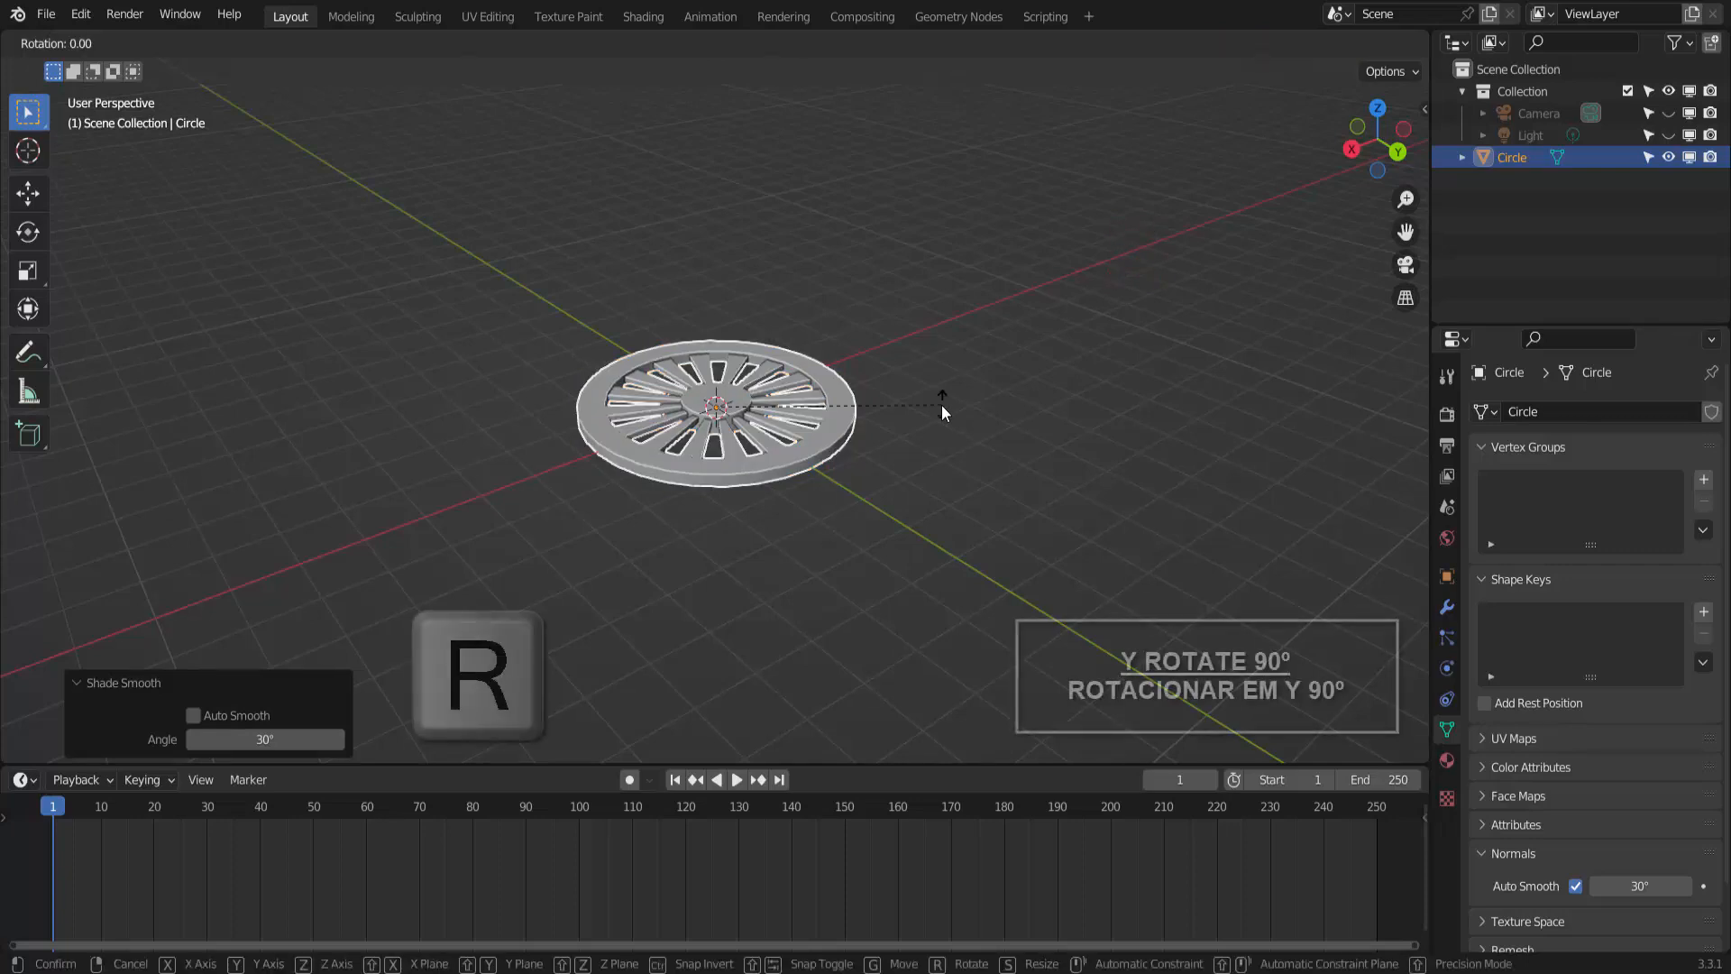
key("x")
key("9")
key("0")
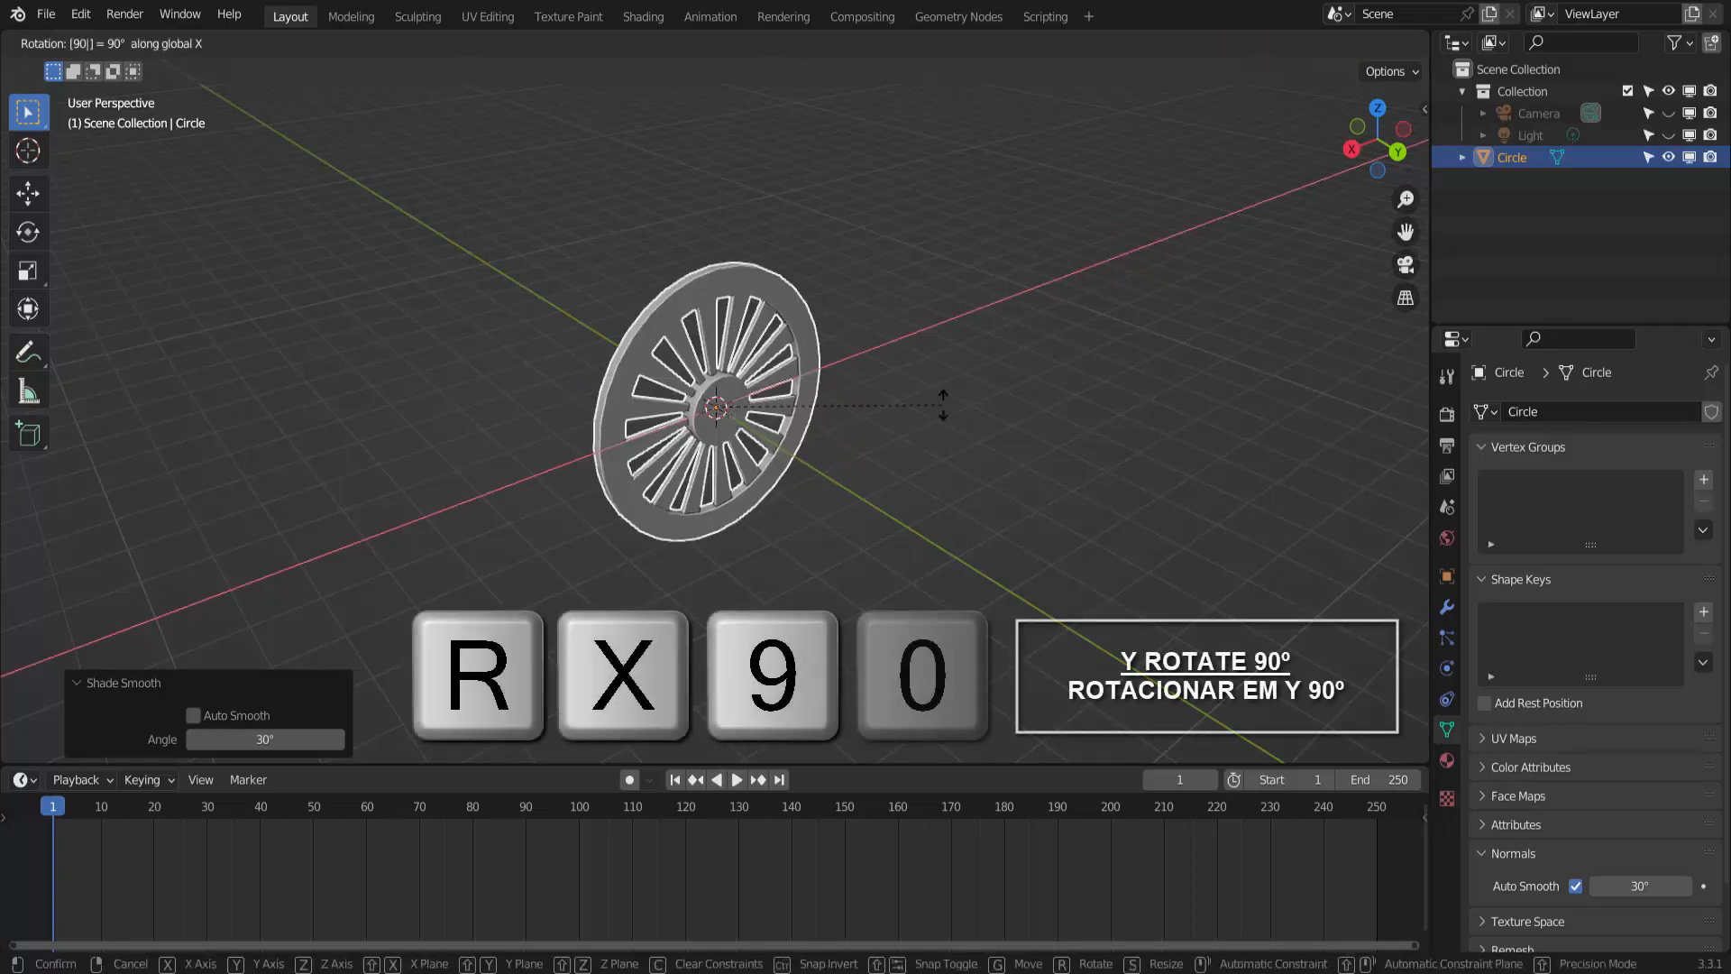
key("Return")
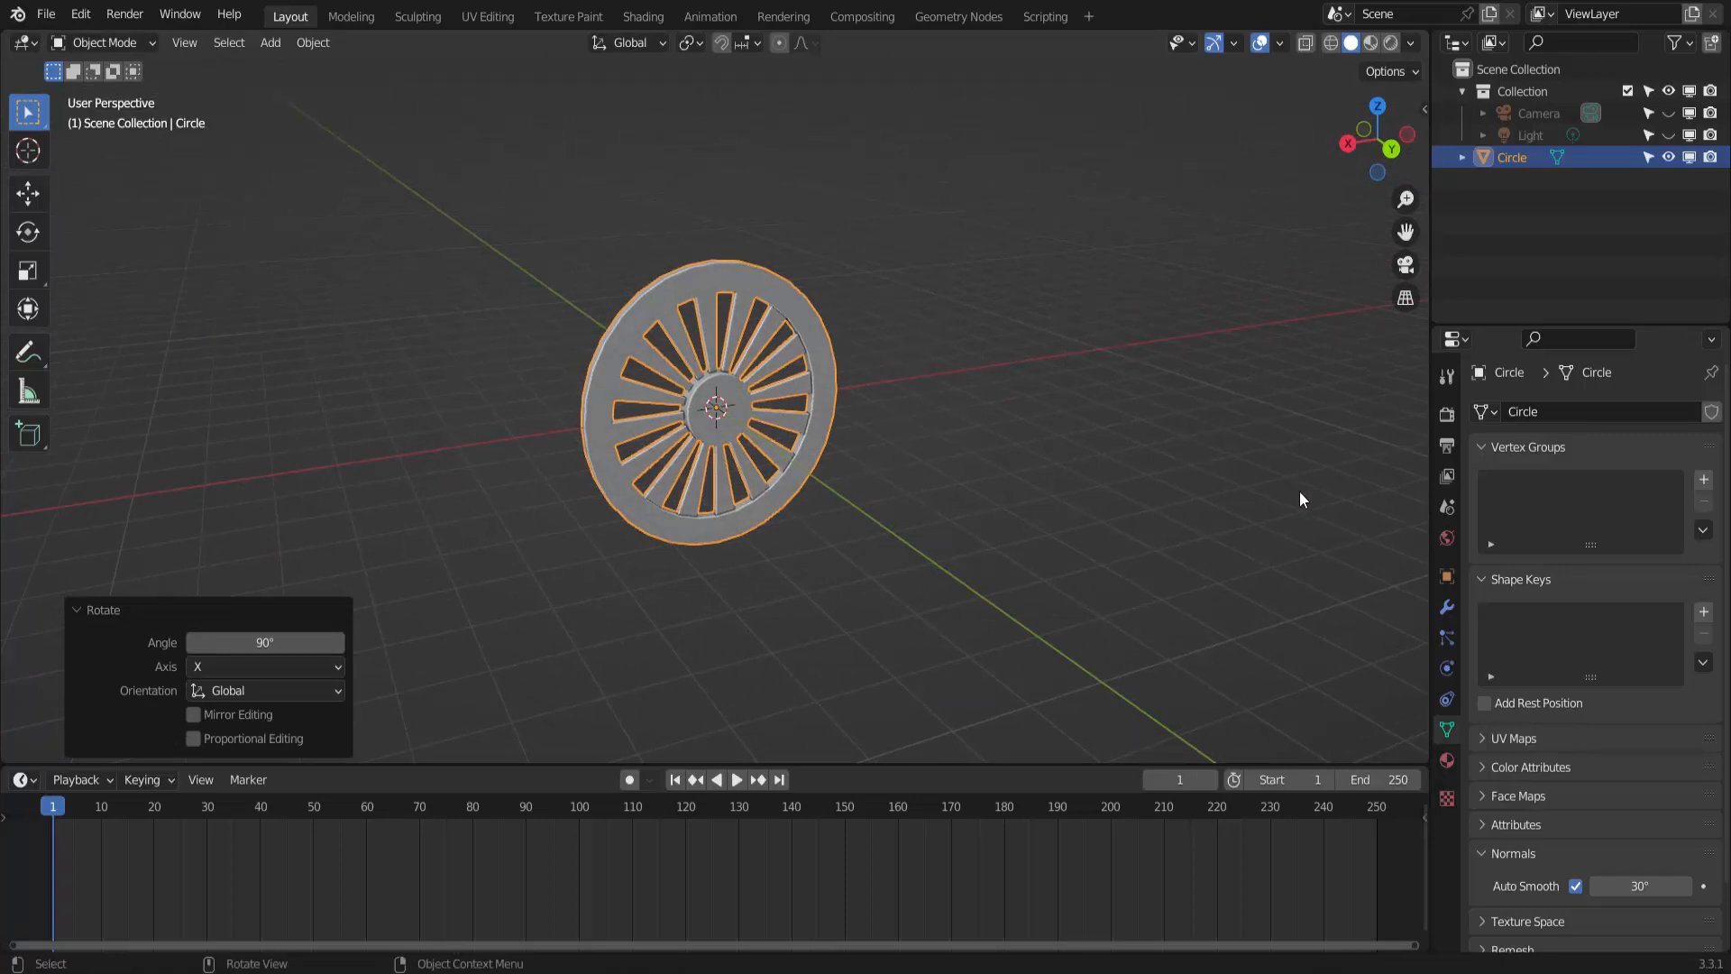
Show the wheel's transform values in the viewport and apply its rotation.
left_click(1448, 576)
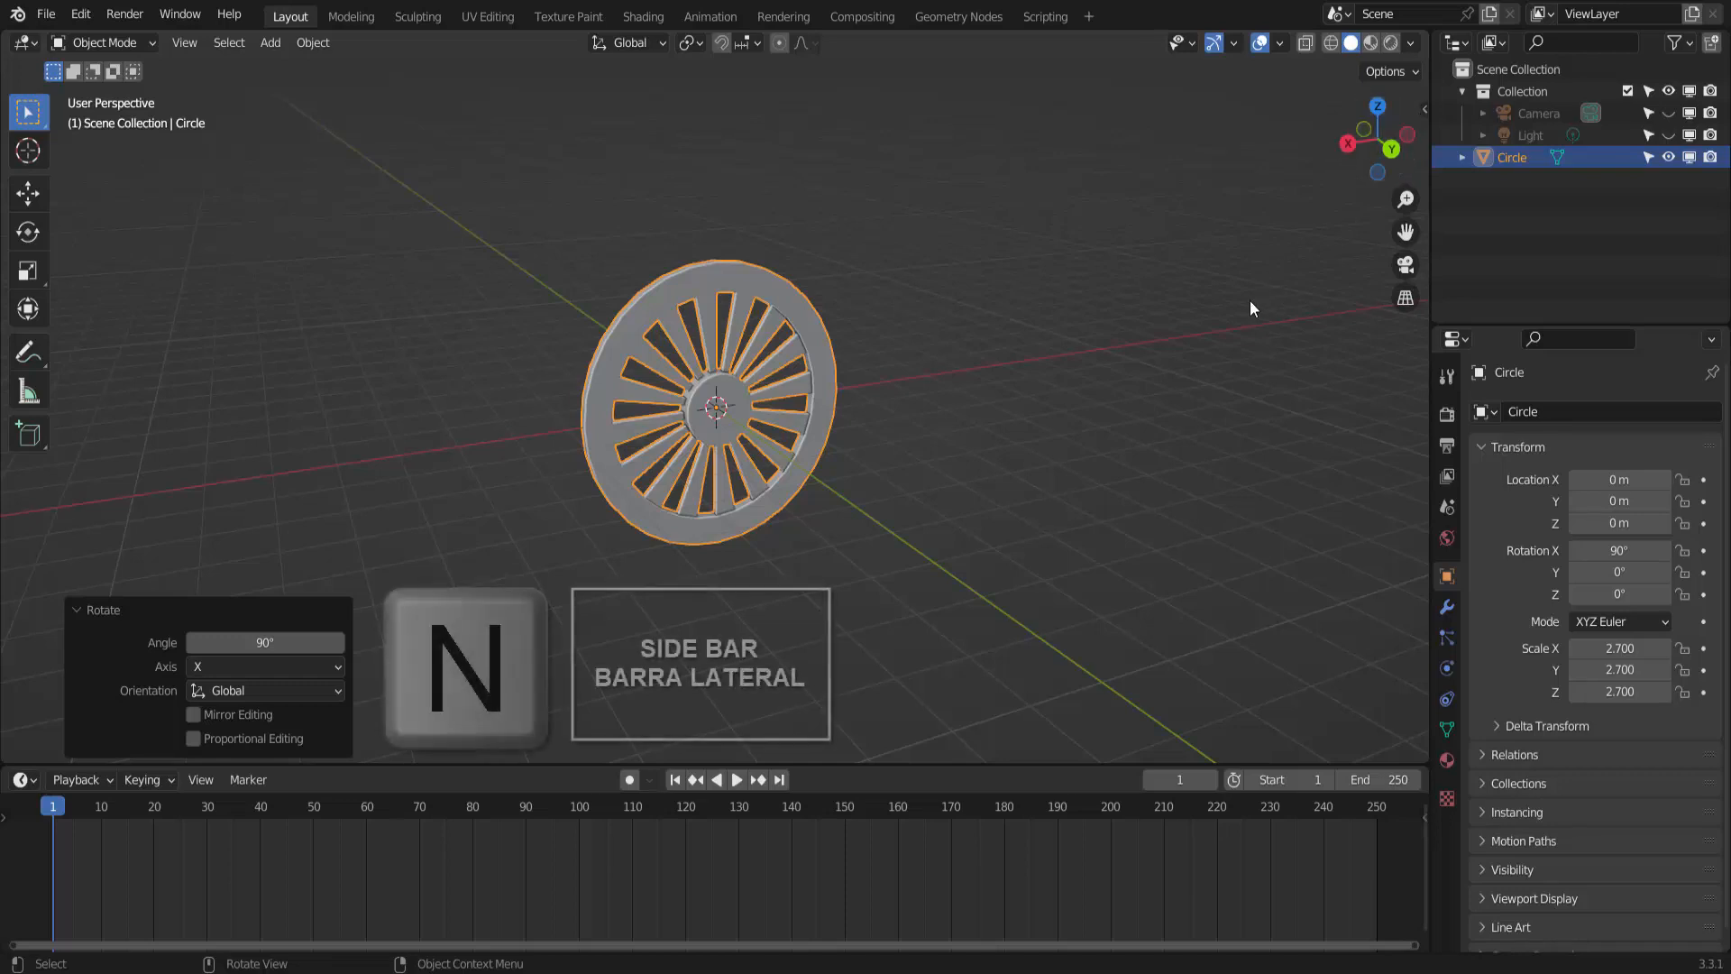
key("n")
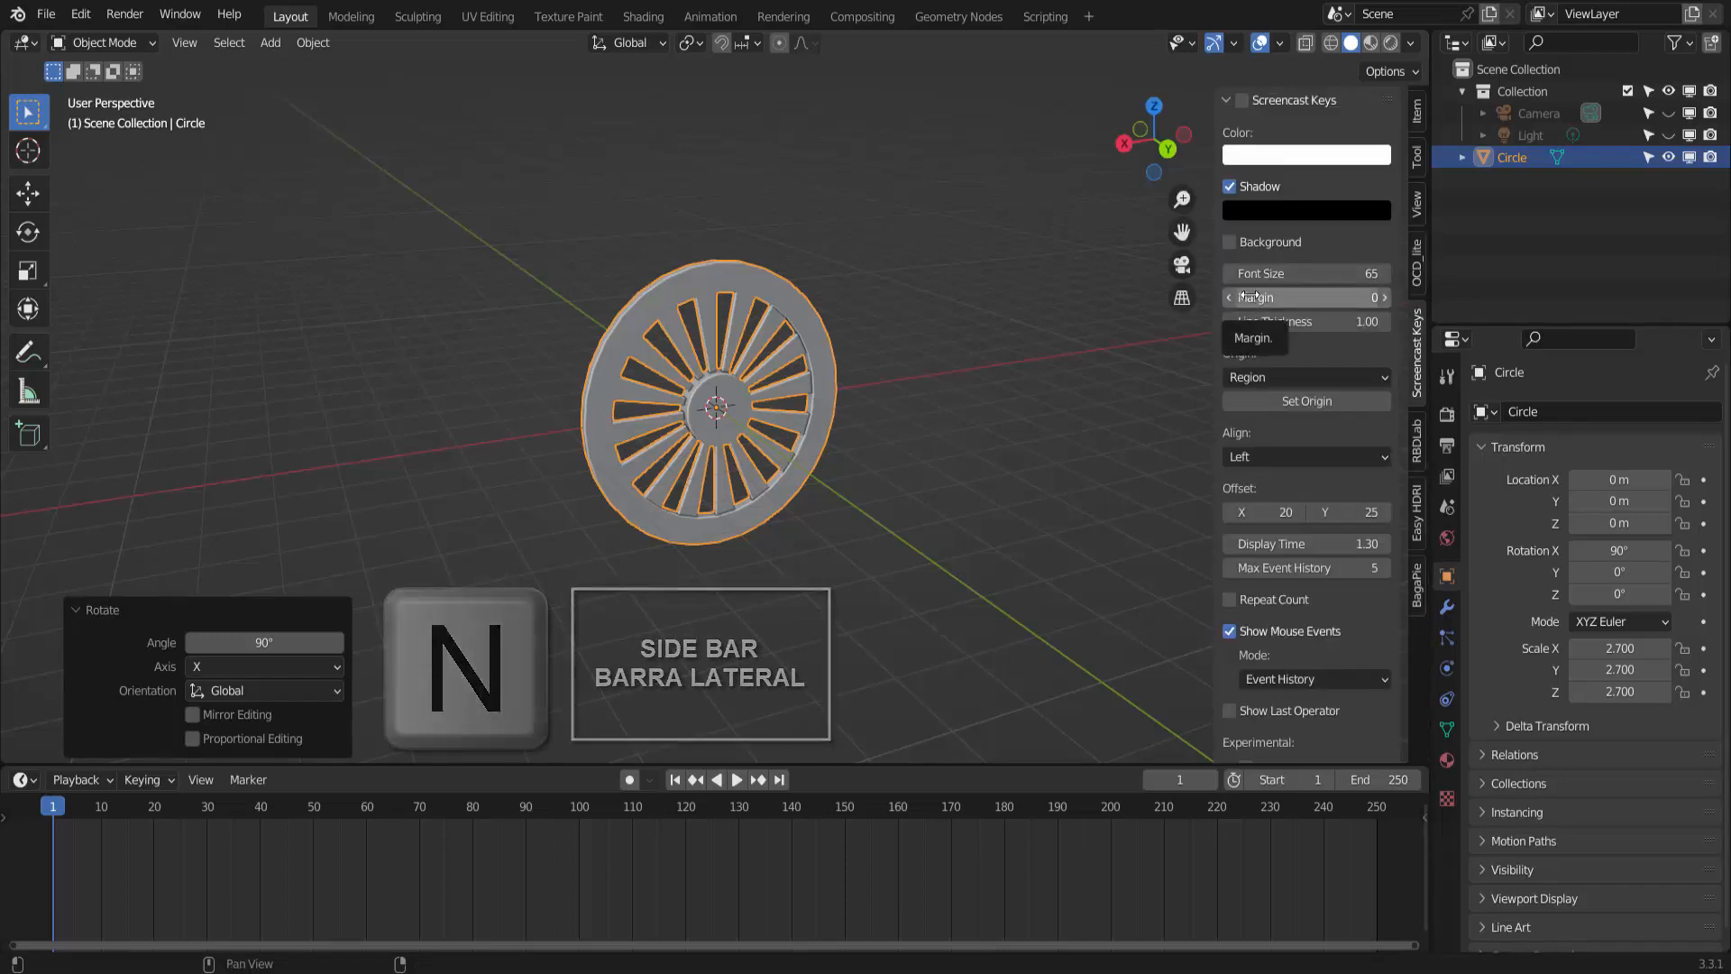
left_click(1419, 121)
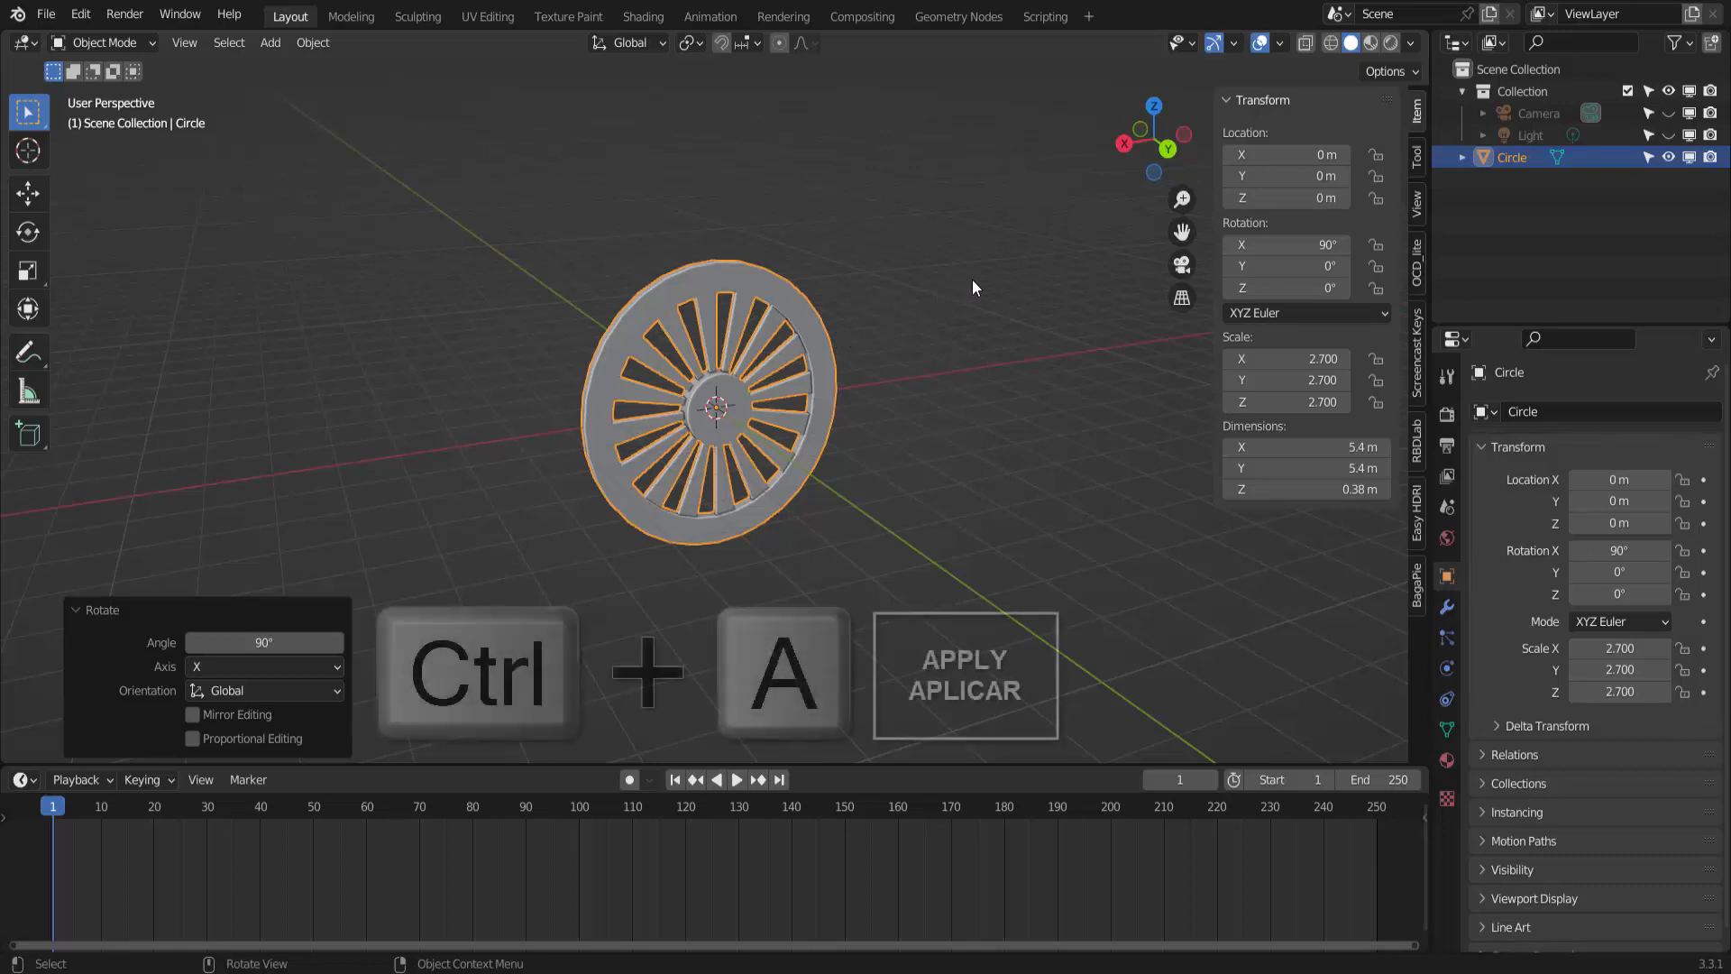
key("ctrl+a")
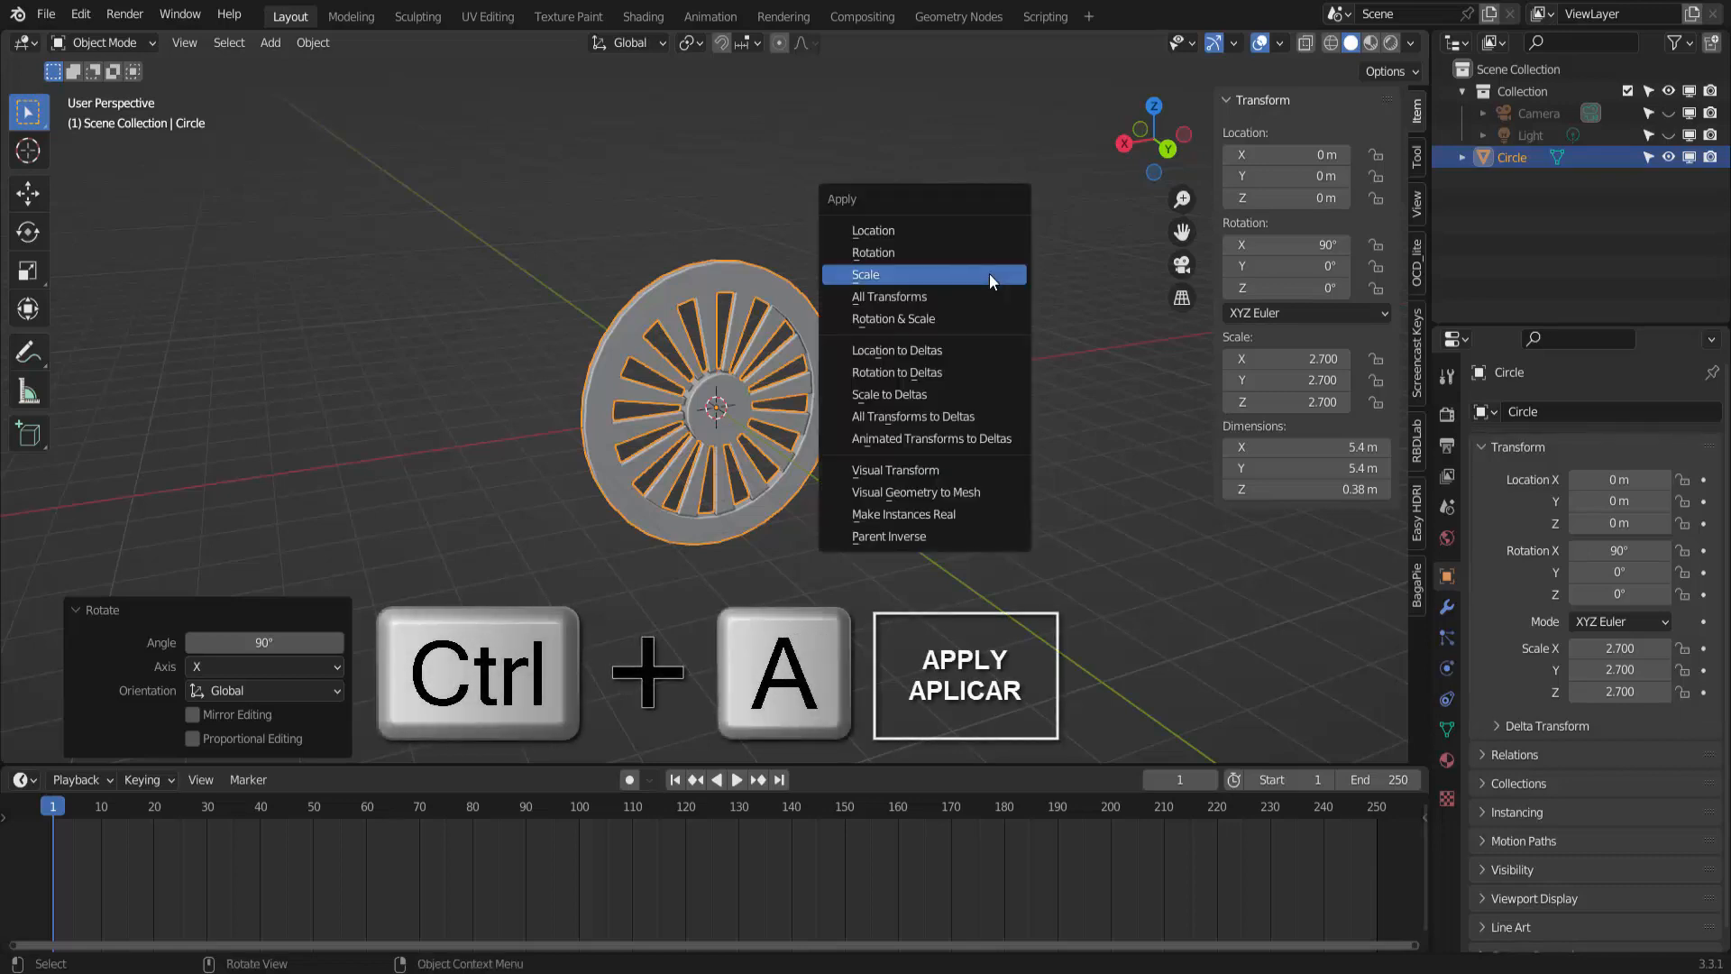
left_click(898, 252)
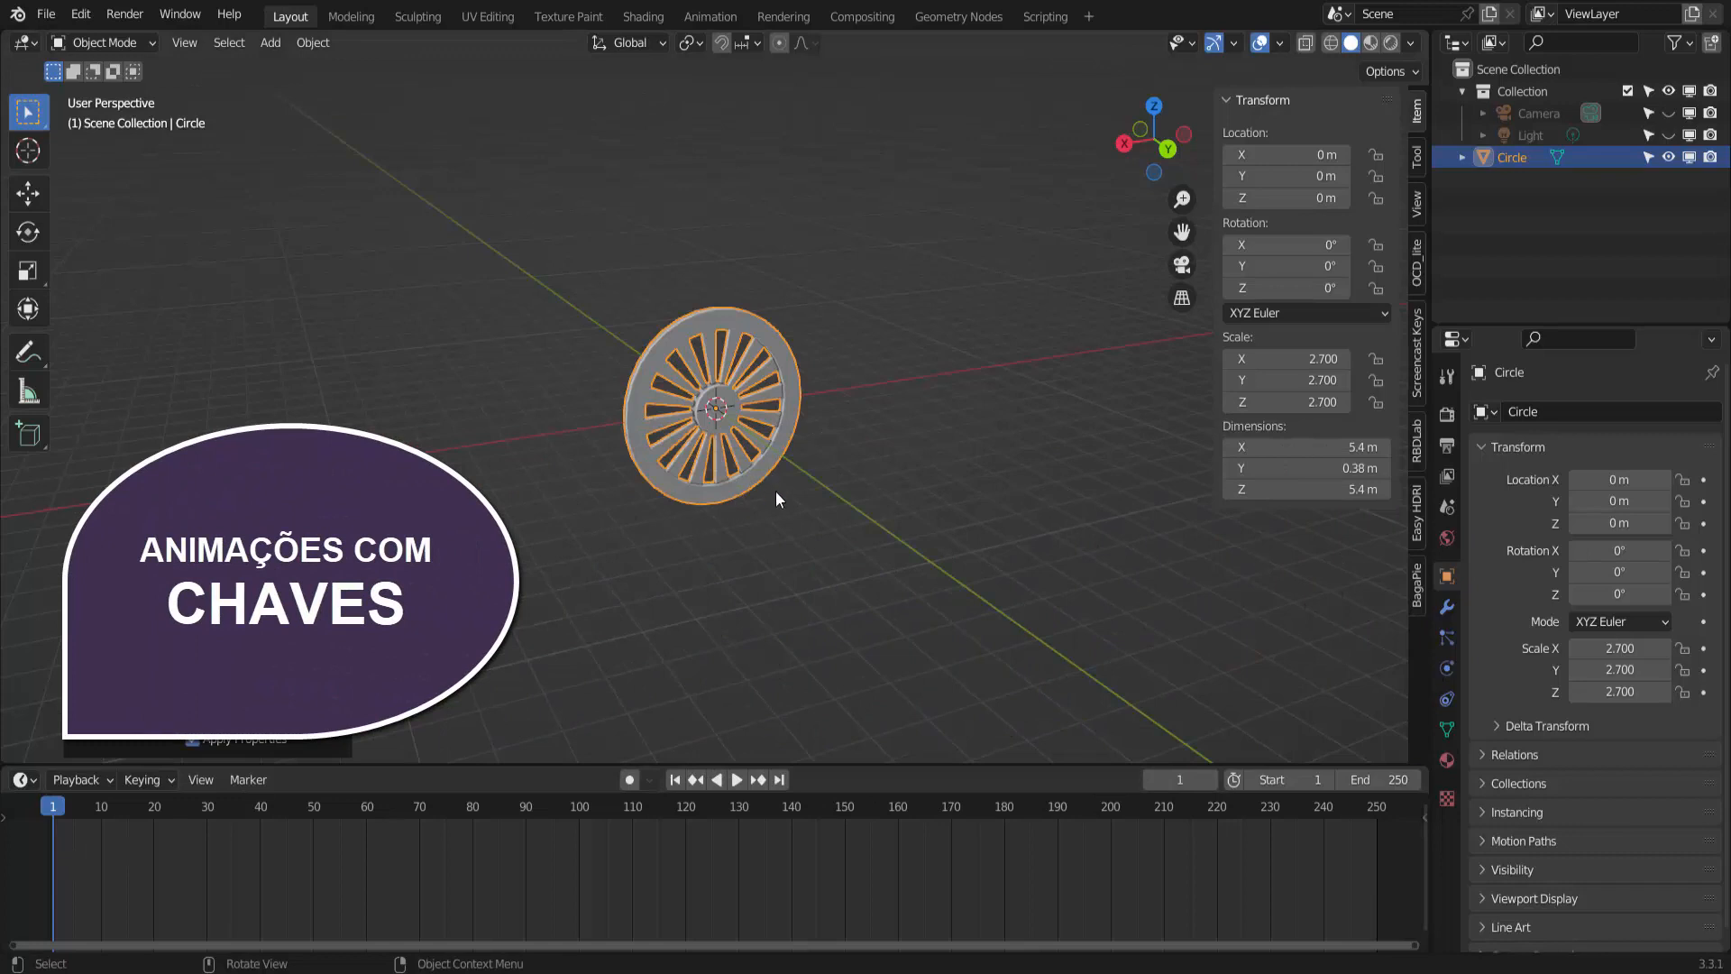
Insert a Location keyframe for the wheel at frame 1.
left_click(754, 353)
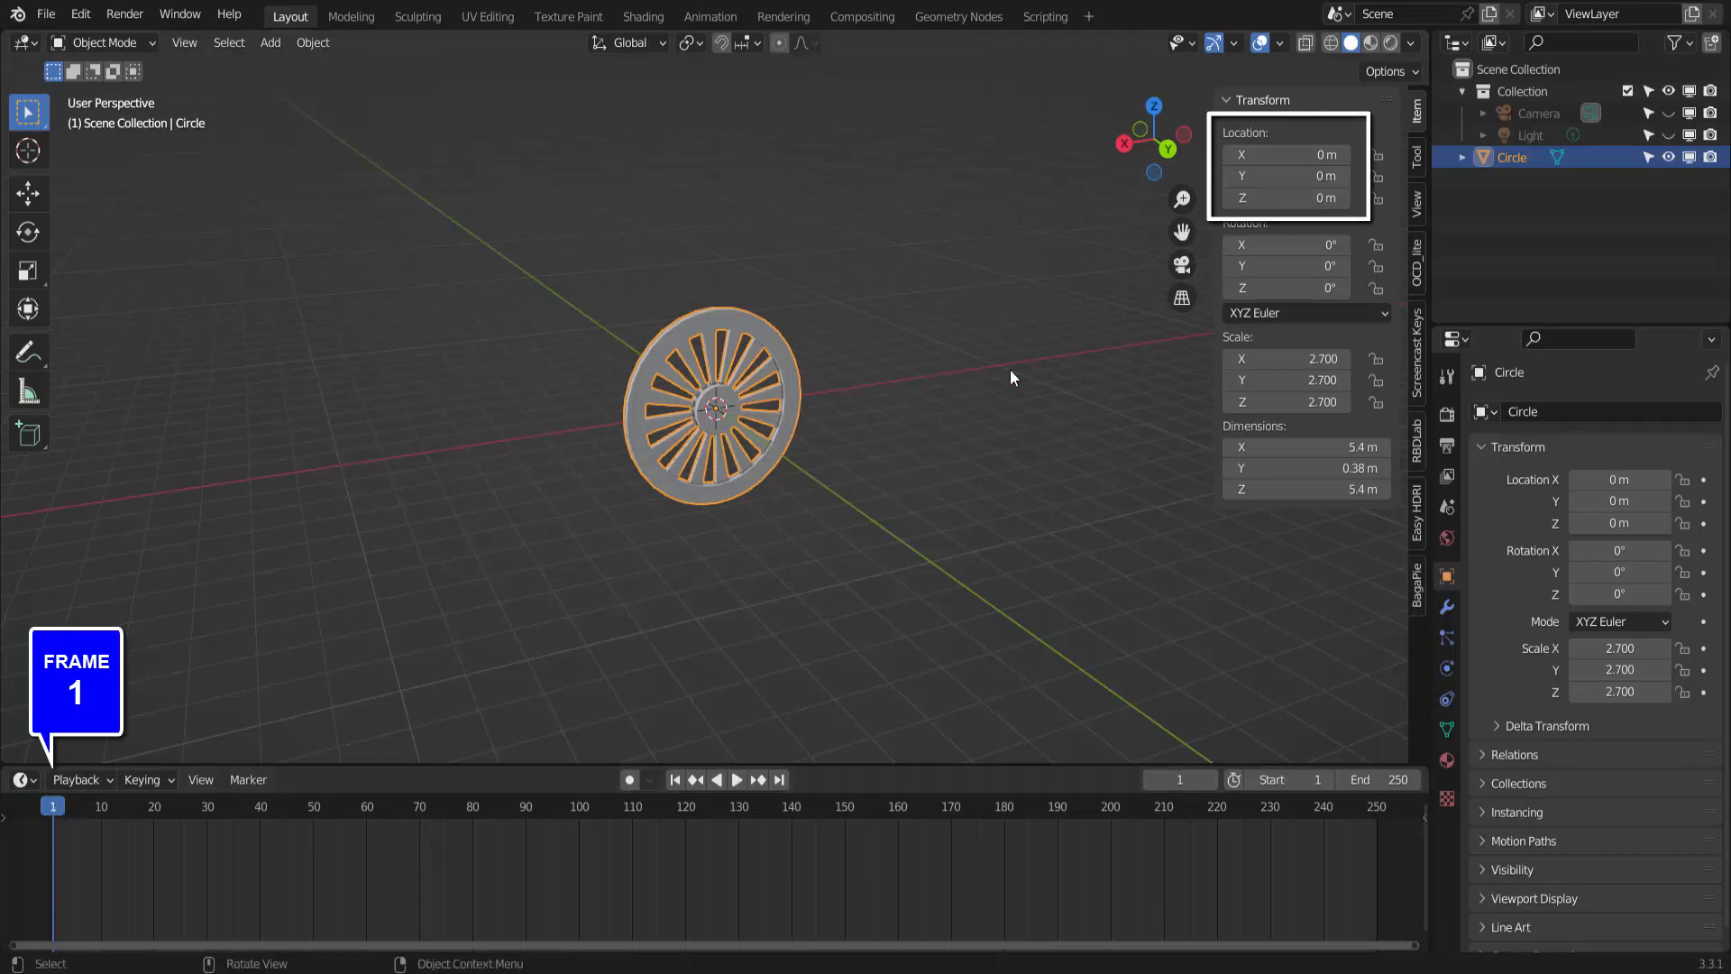
key("i")
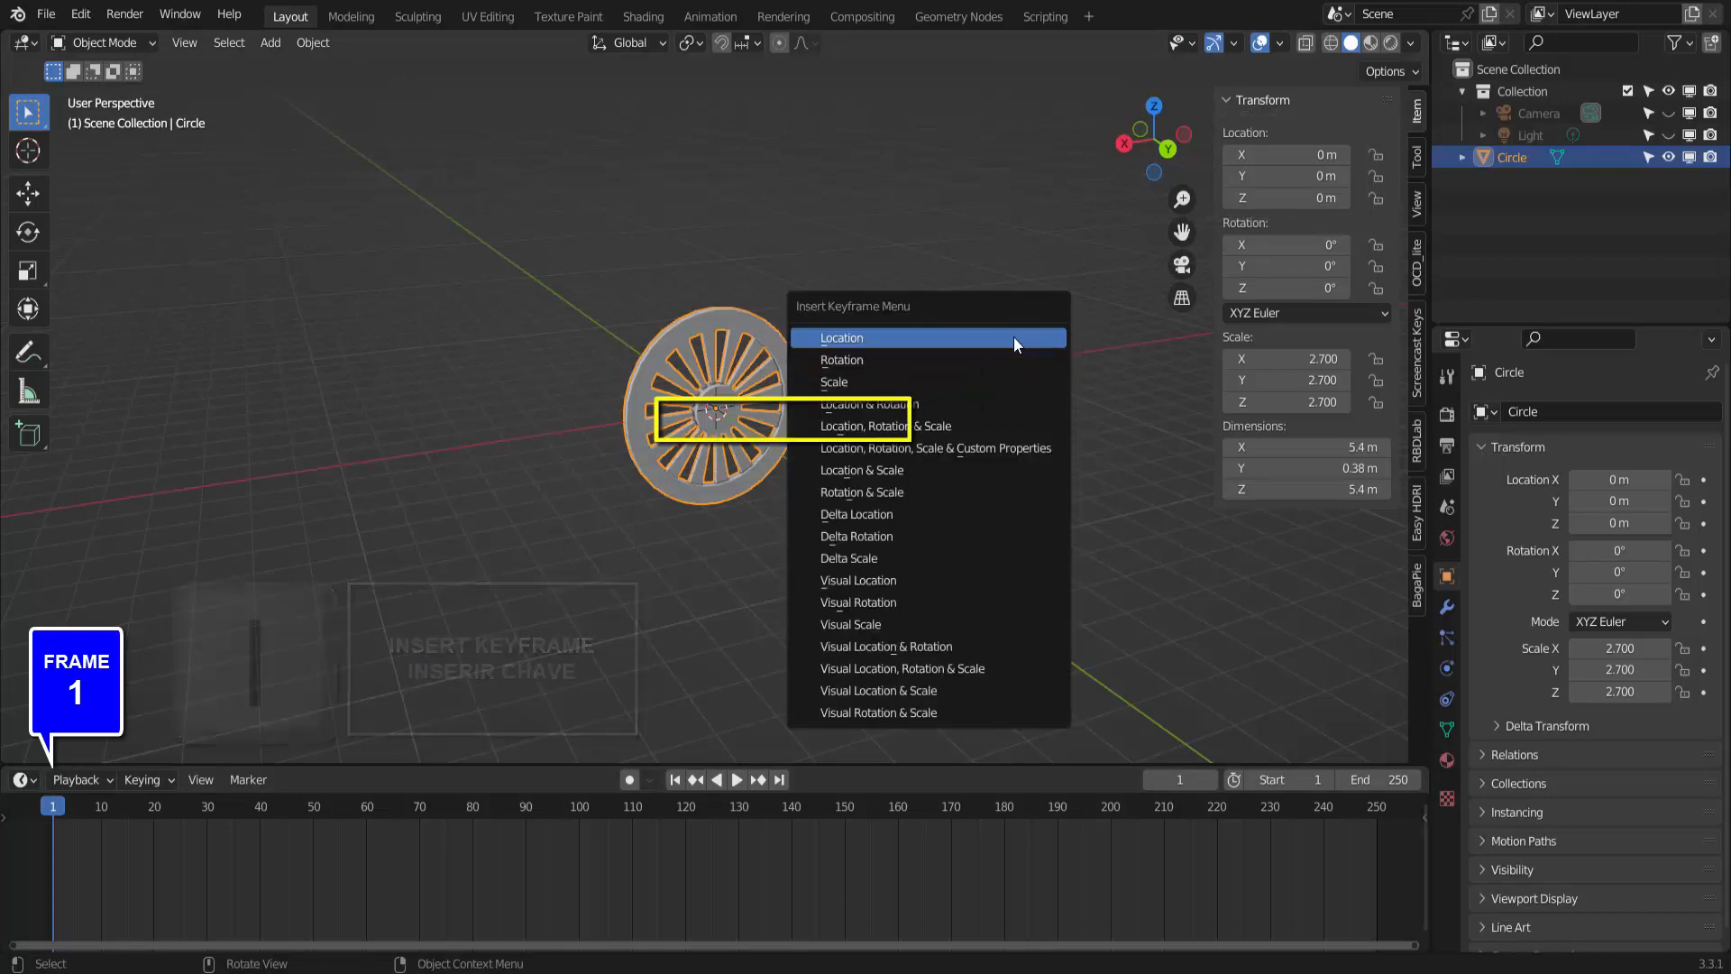
left_click(1013, 338)
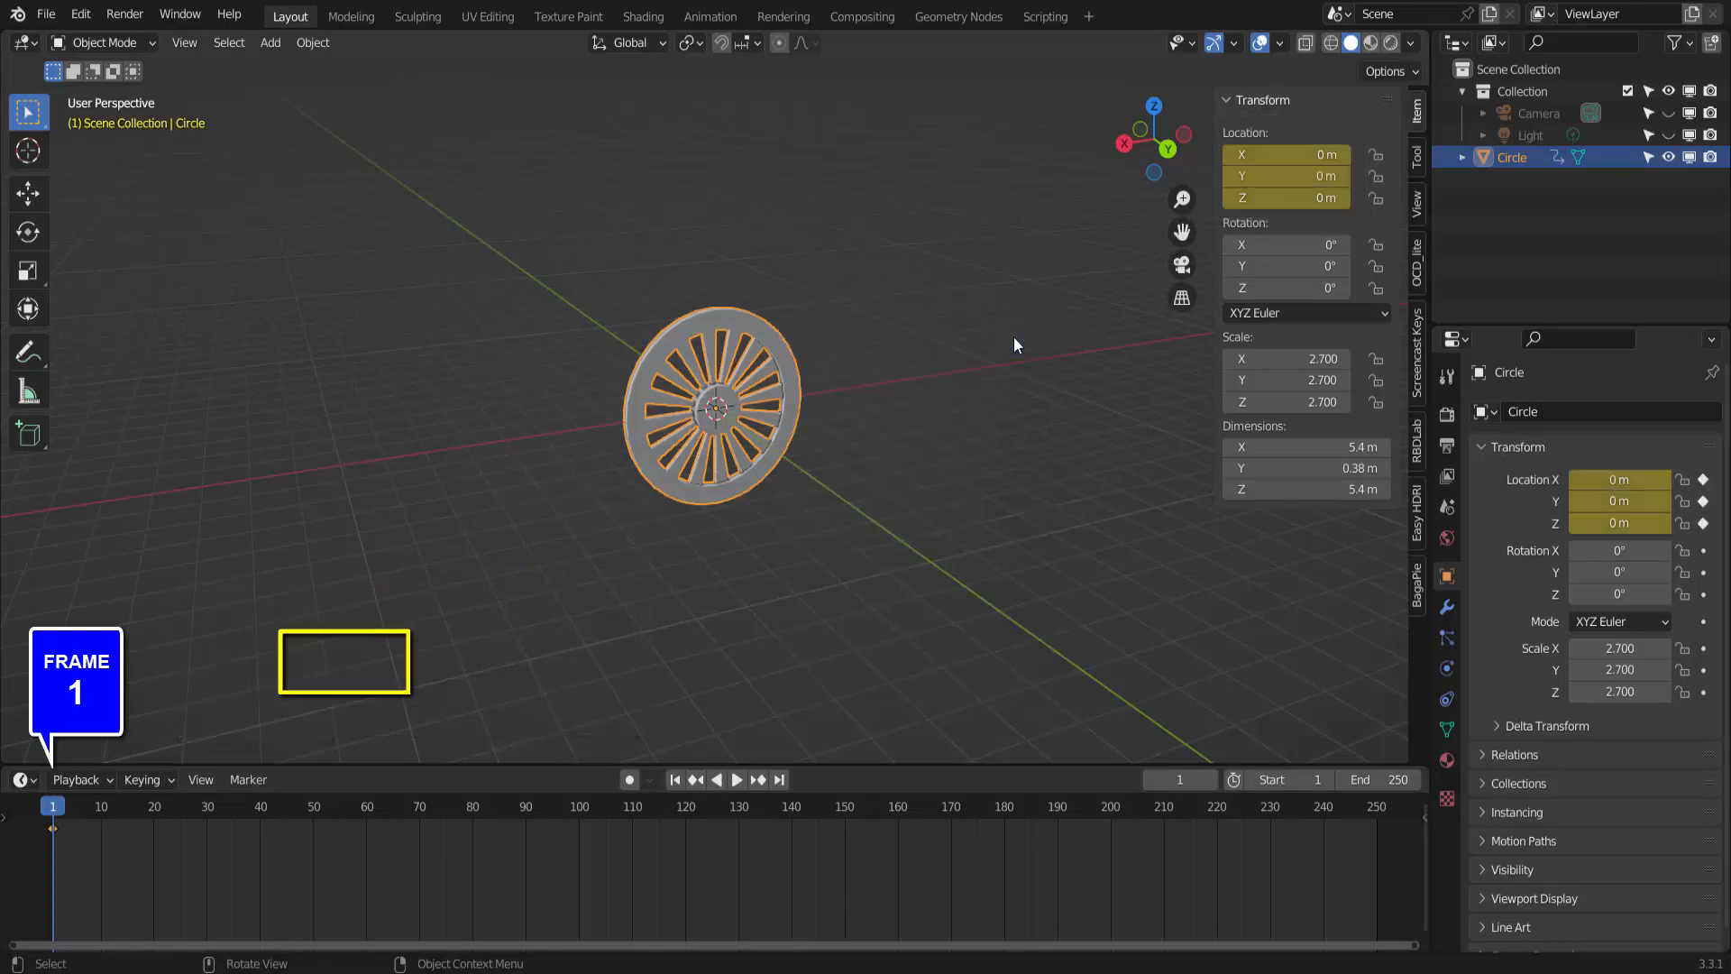
Go to frame 31 and move the wheel along the X axis to about -8.42 m.
left_click(215, 808)
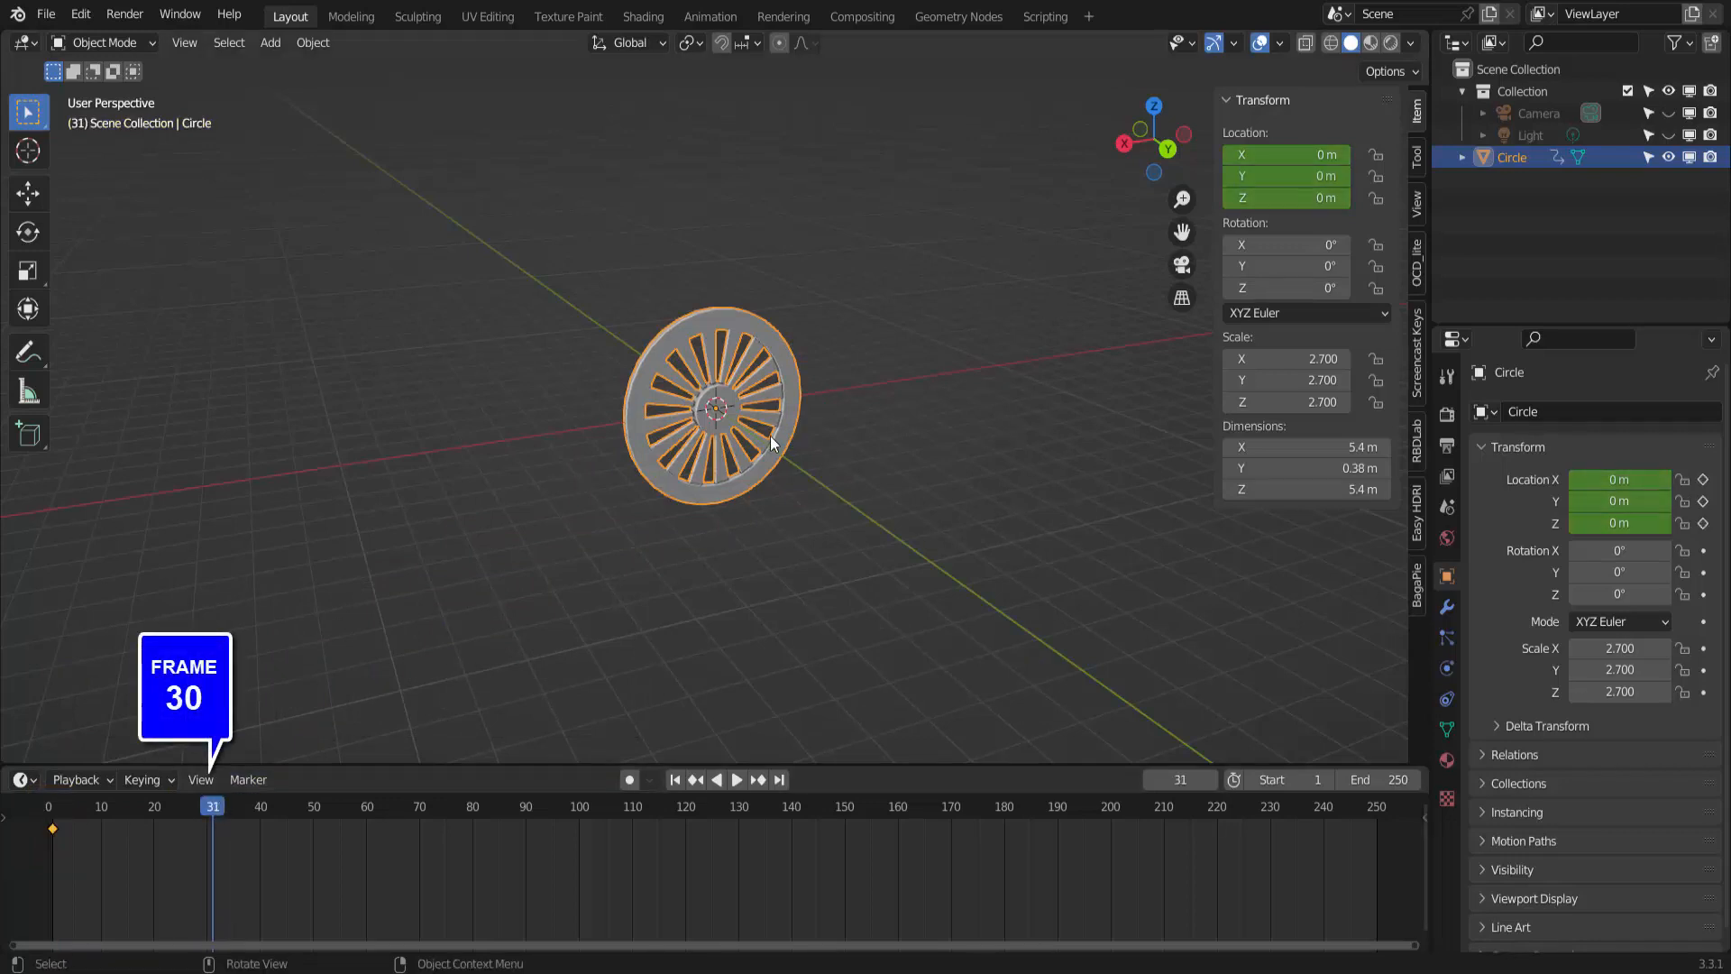
left_click(34, 204)
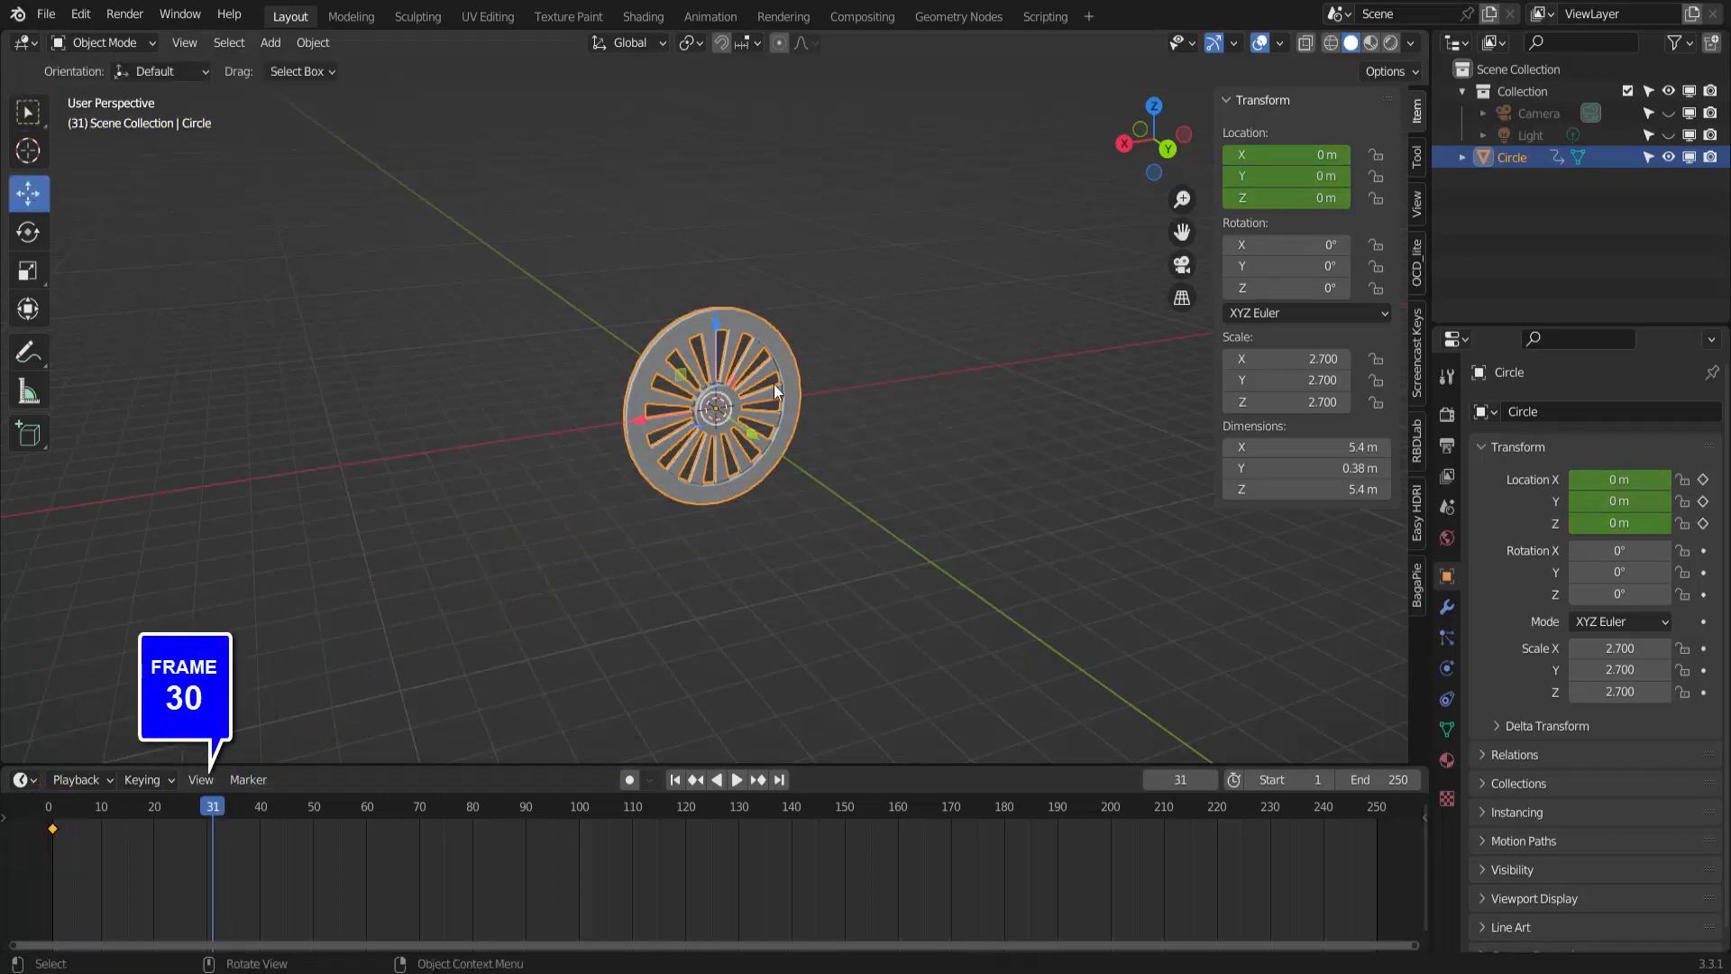
left_click_drag(647, 415, 941, 218)
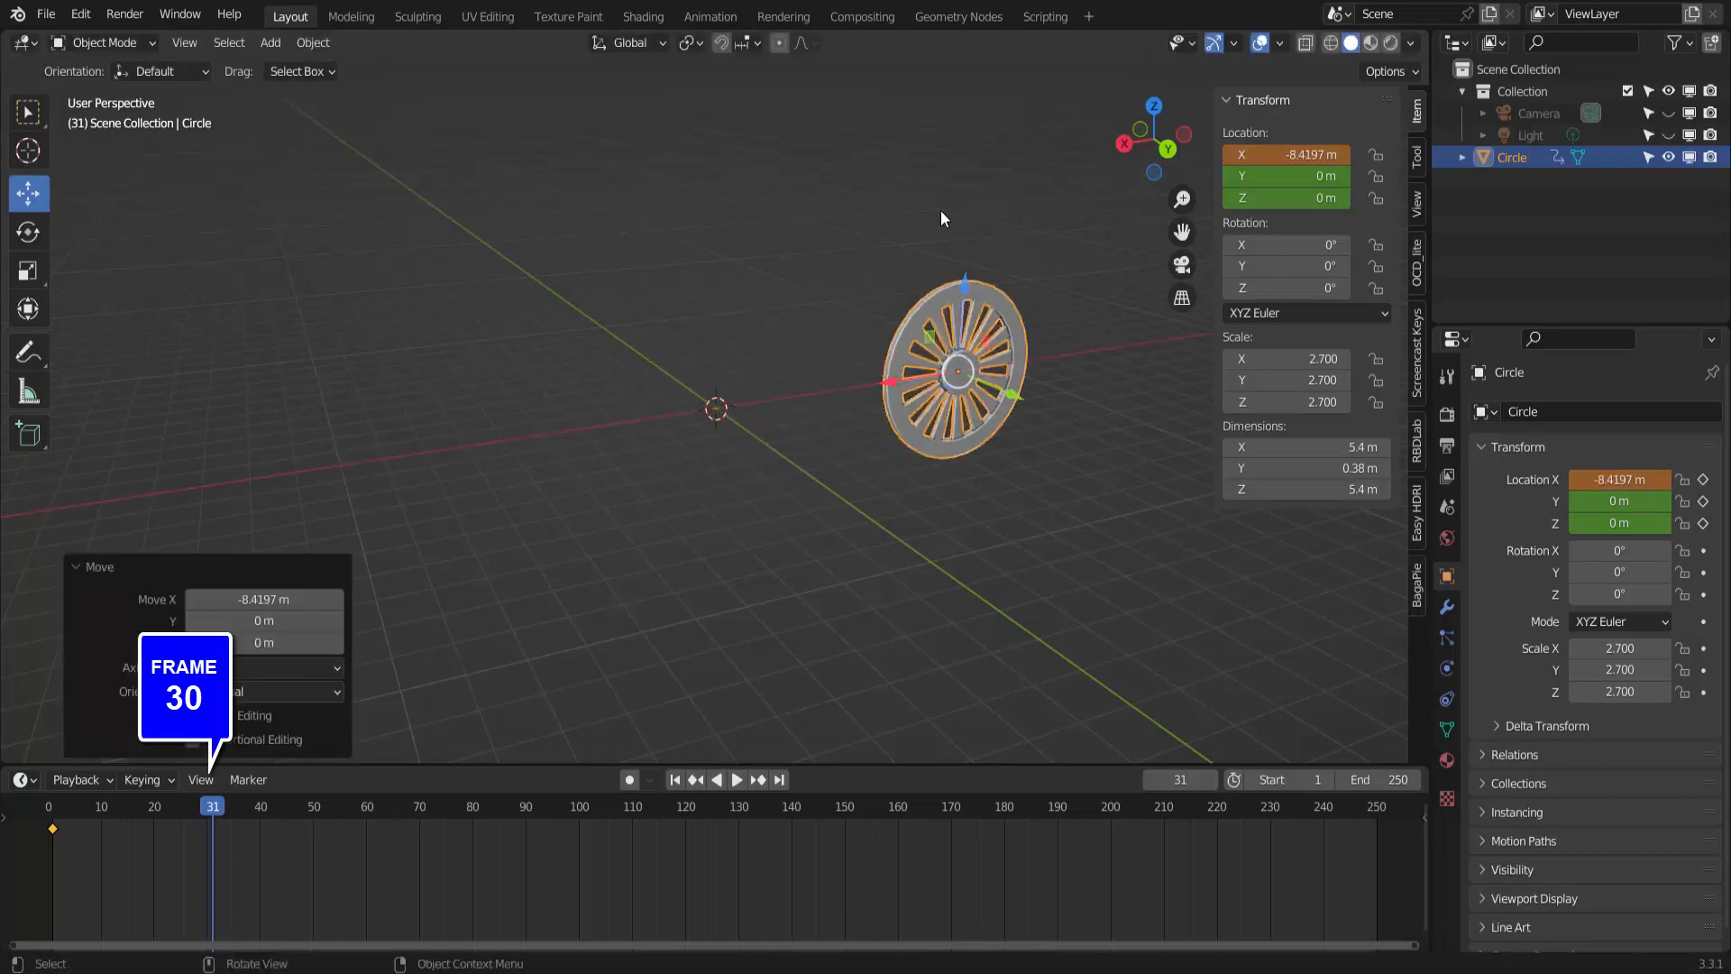
Insert a Location keyframe for the wheel at frame 31 and play the animation from frame 1.
key("i")
left_click(966, 169)
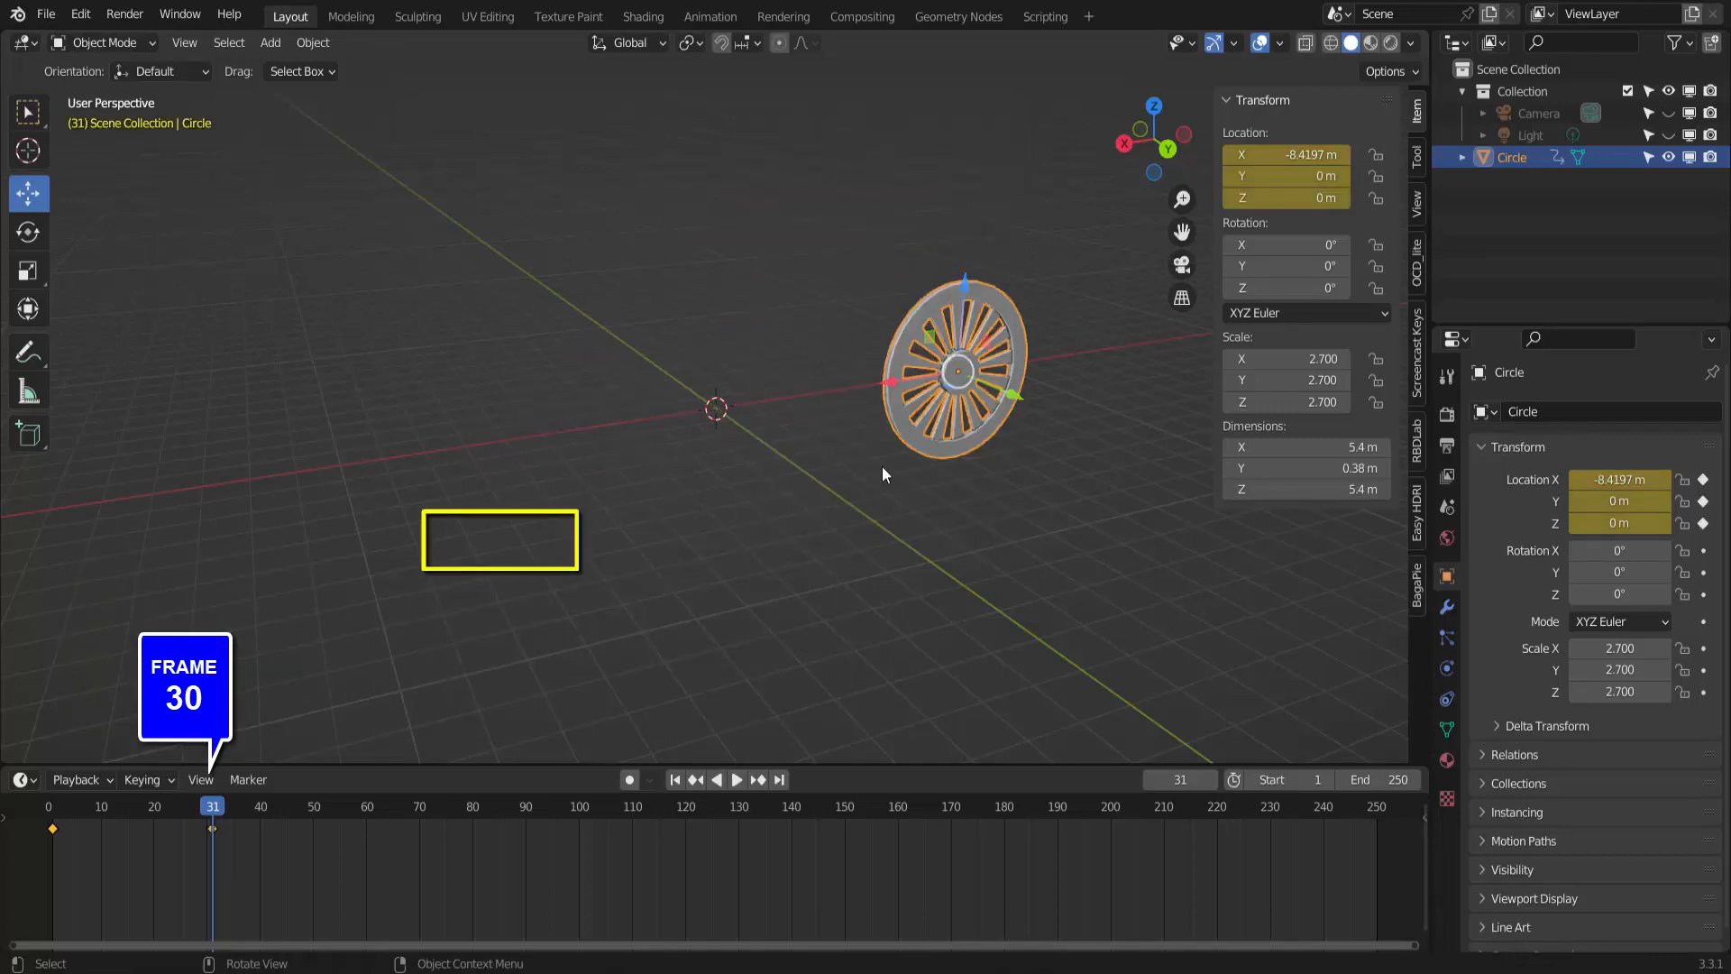
left_click(677, 780)
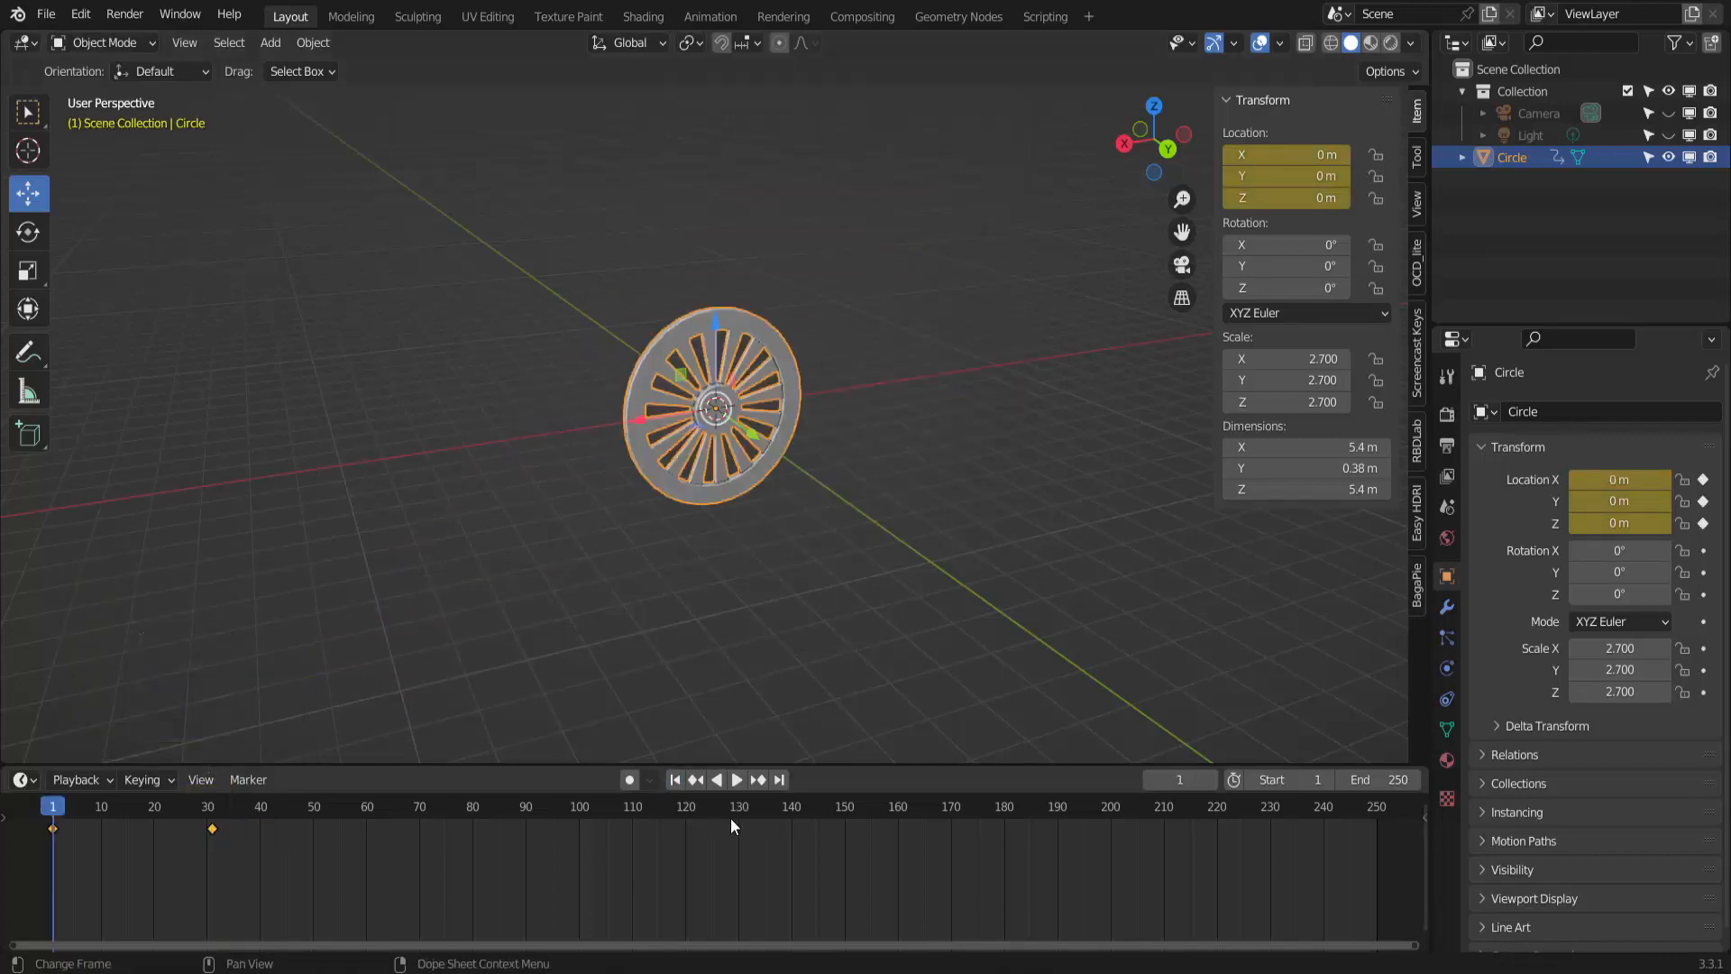
left_click(736, 780)
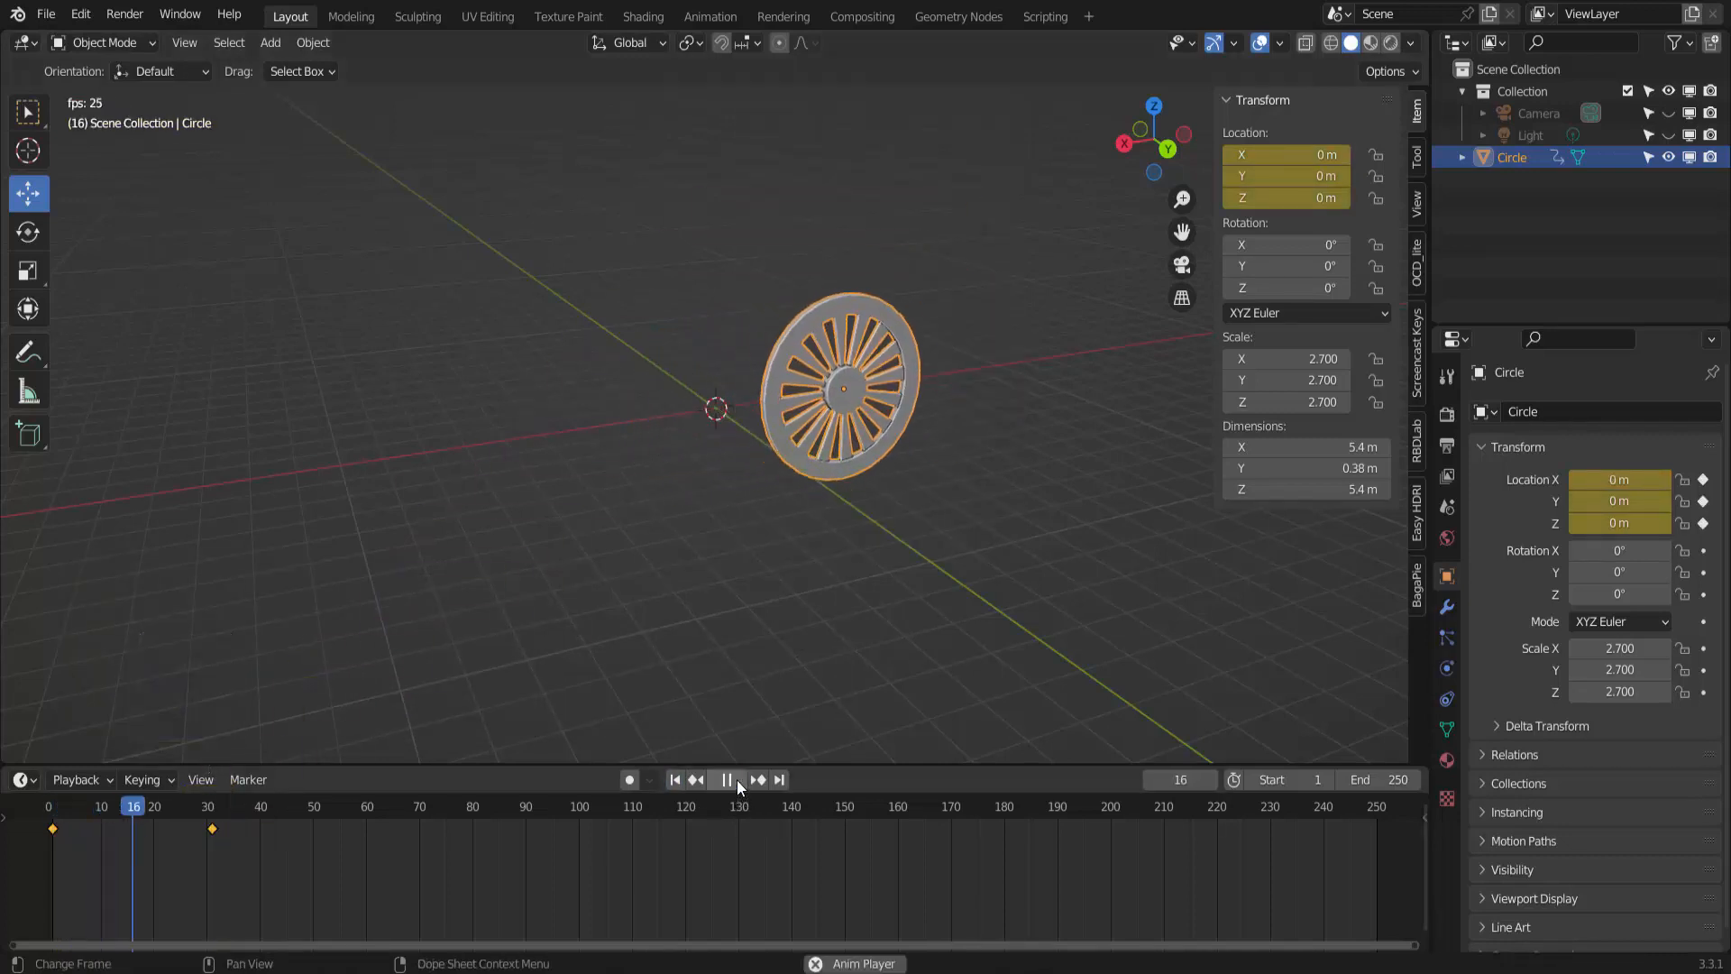
key("space")
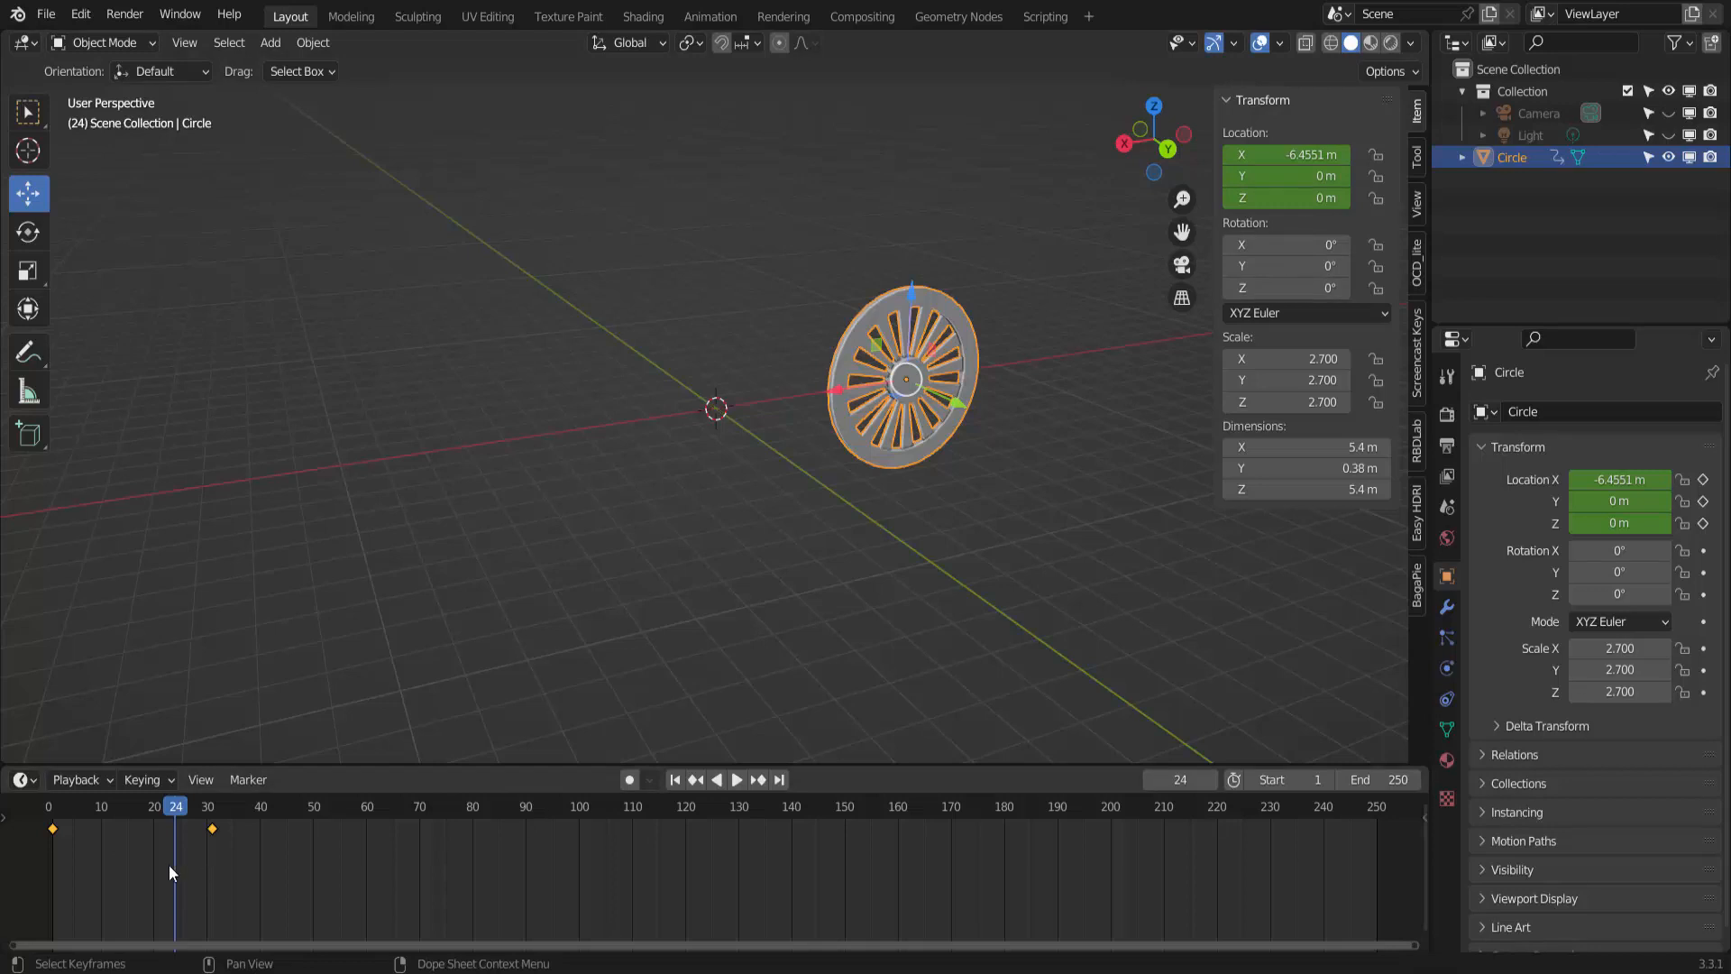
Return to frame 1 and delete the wheel's location keyframes from the timeline.
left_click(676, 778)
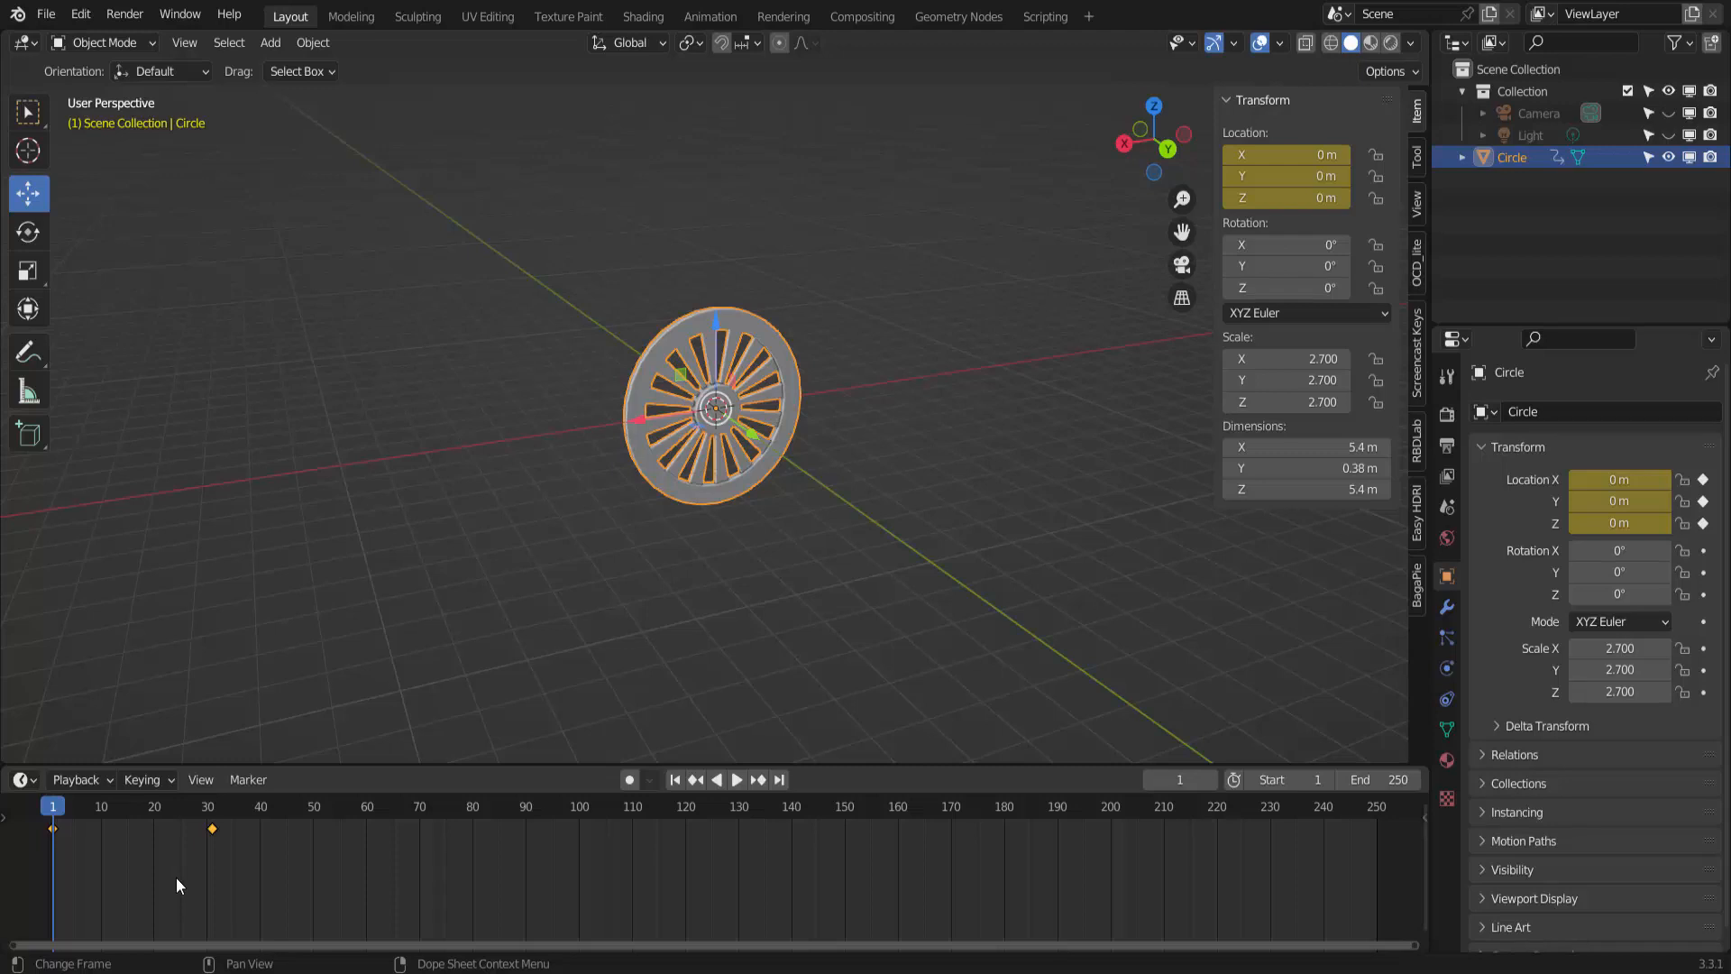
key("x")
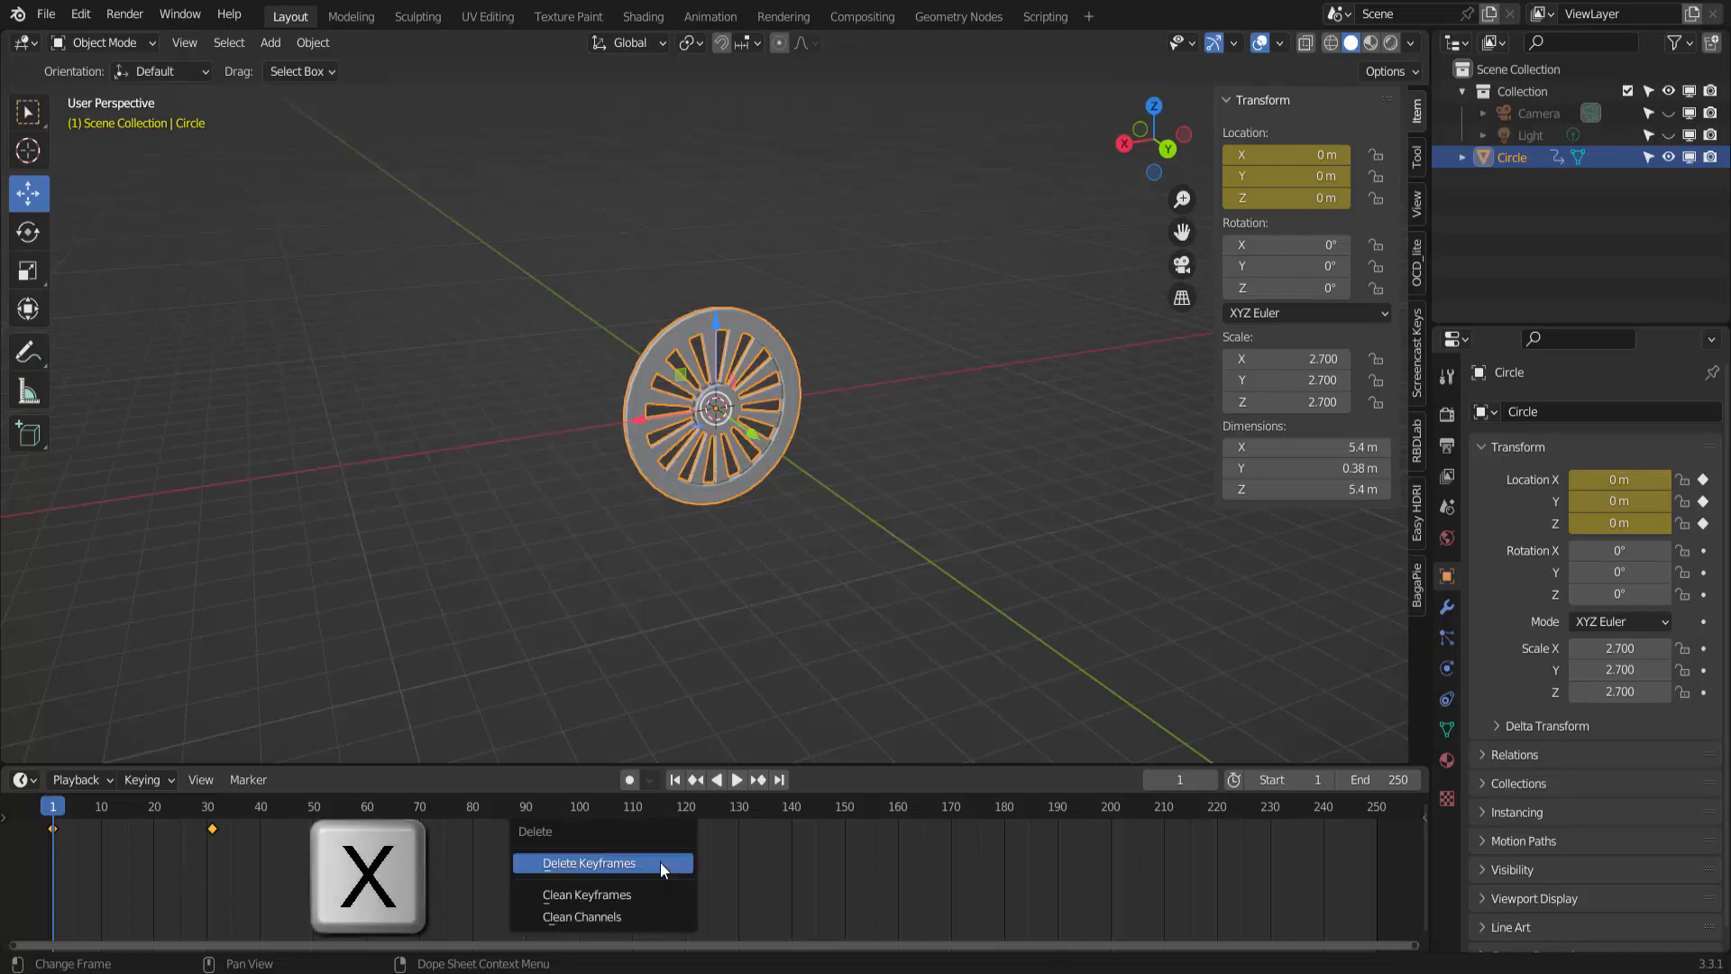
left_click(661, 863)
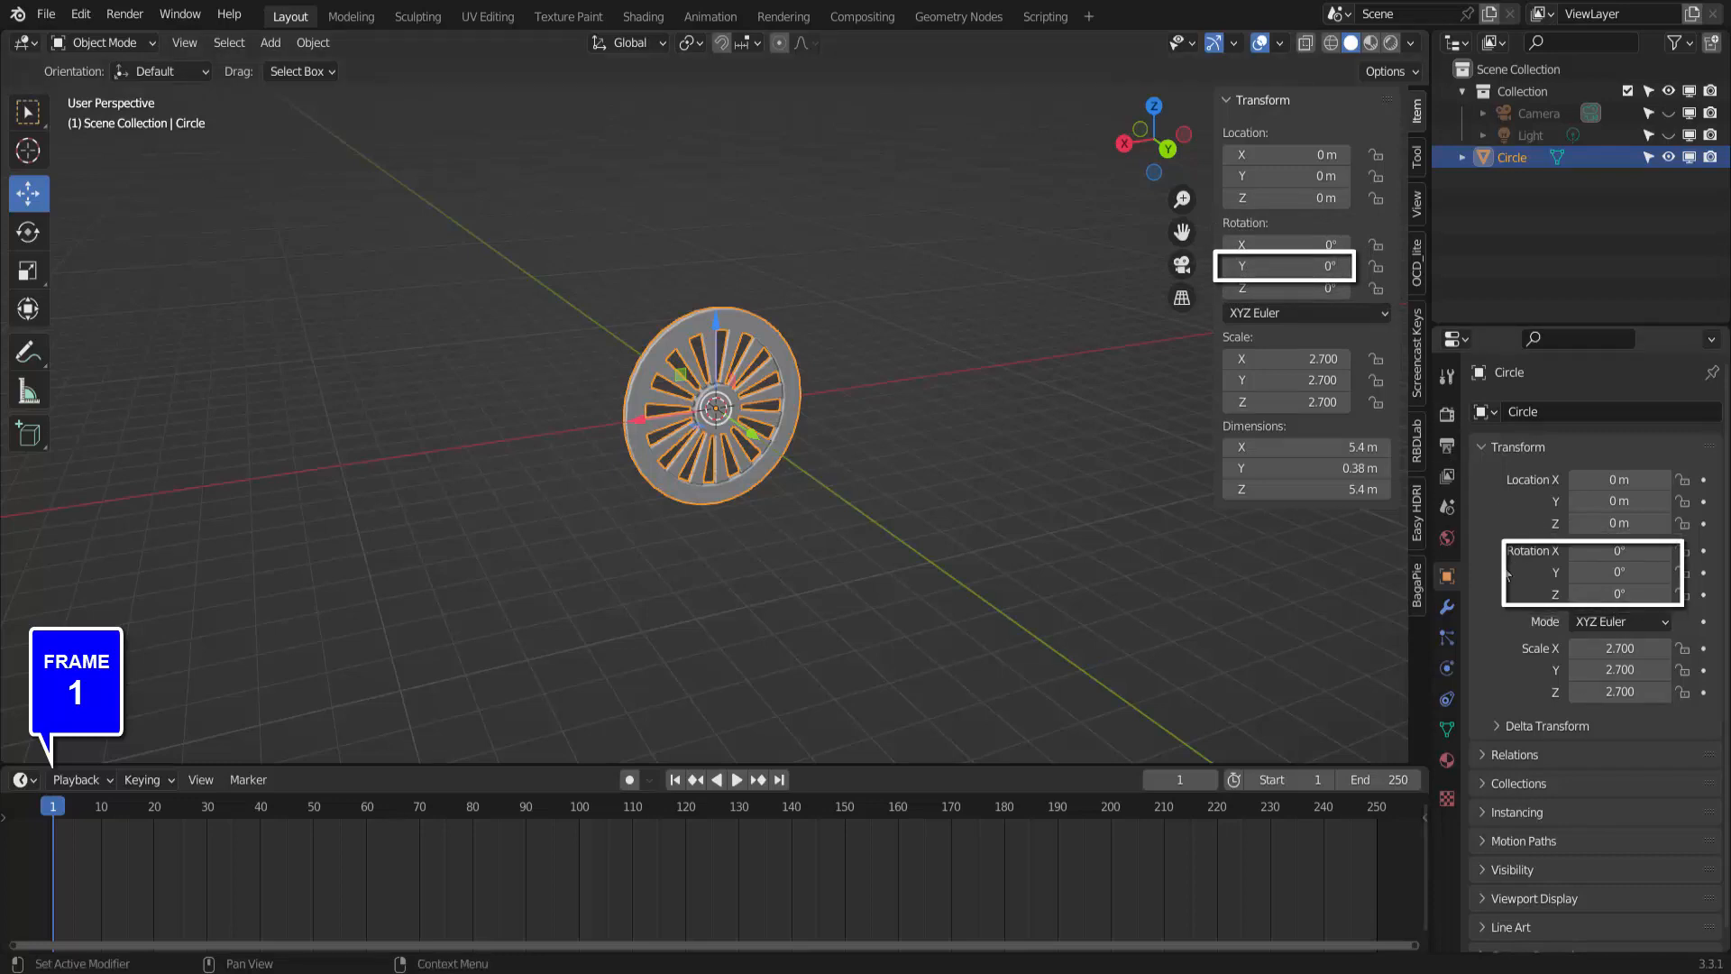
Try a Y rotation of -39° on the wheel and set it back to 0°.
left_click_drag(1275, 267, 1205, 267)
left_click(1276, 267)
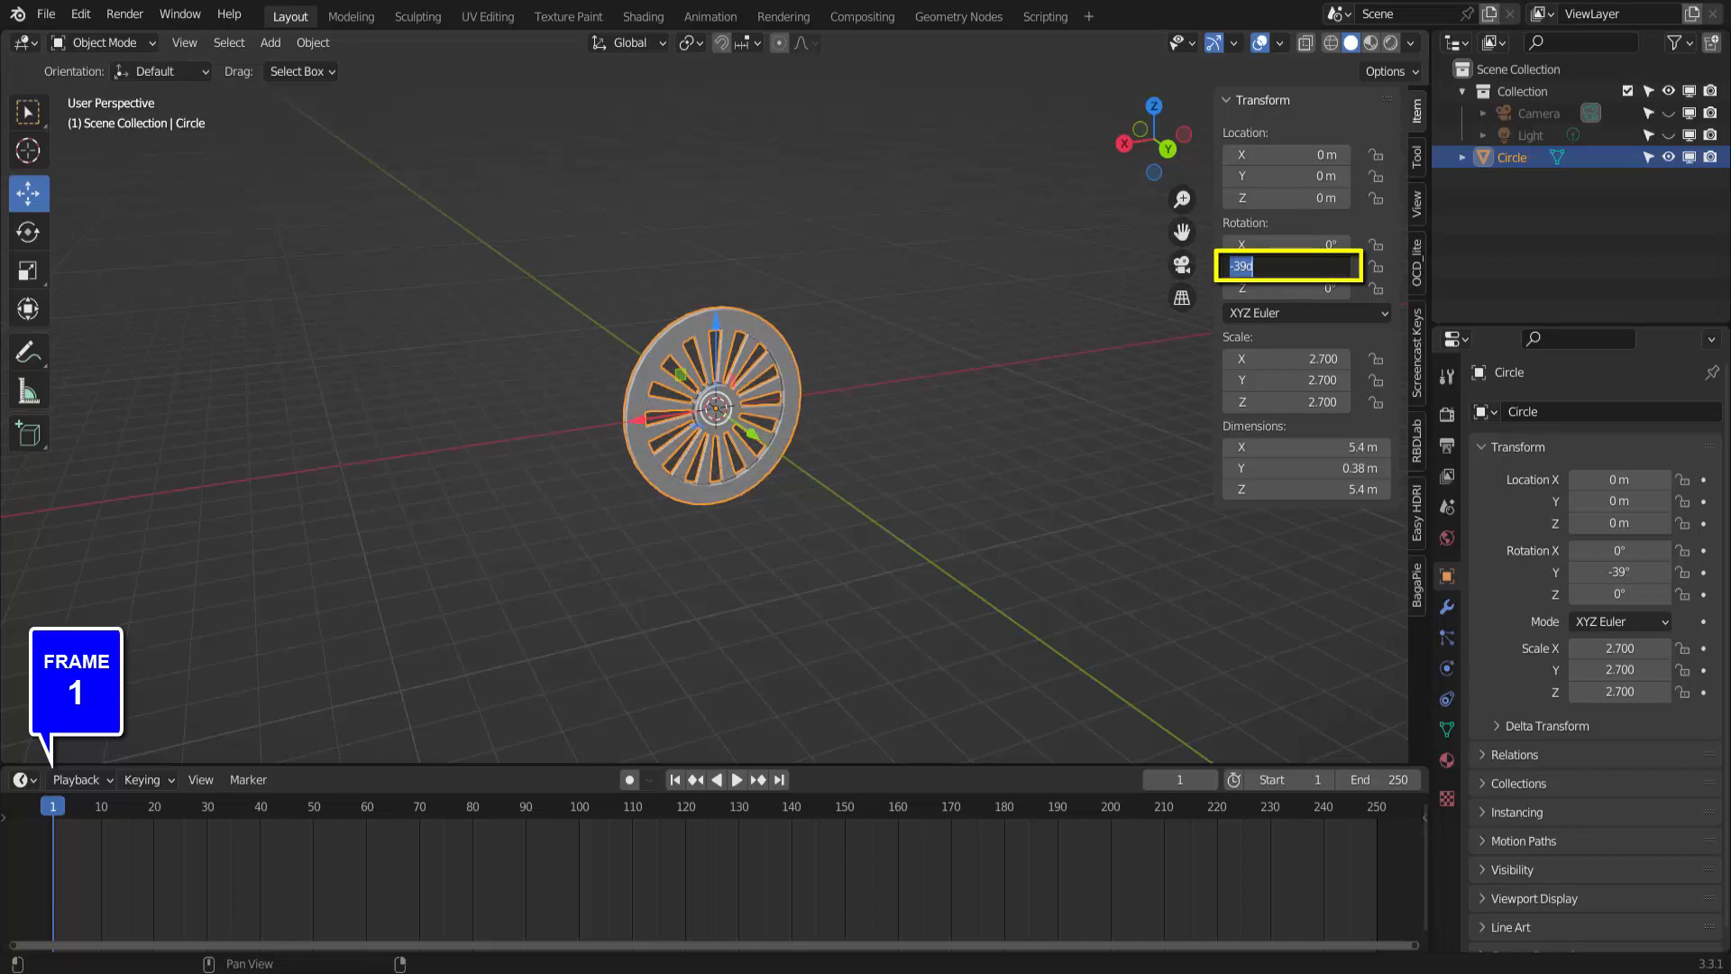
type("0")
key("Return")
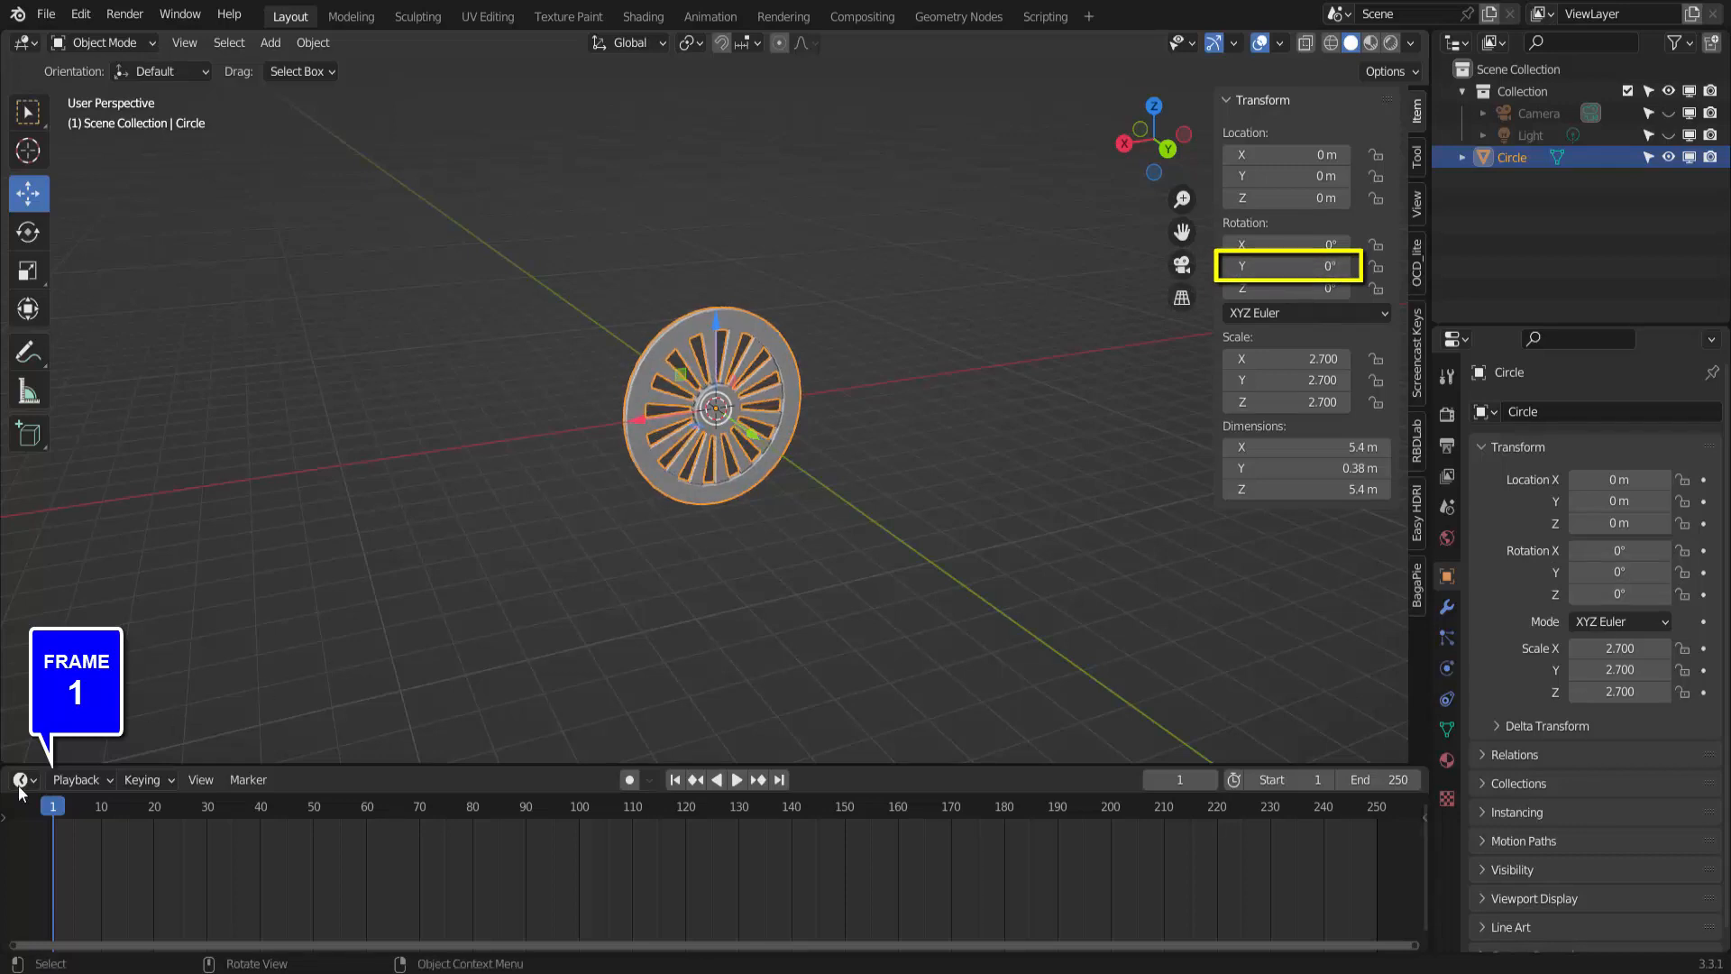
Insert Rotation keyframes for the wheel at frame 1 with 0° and at frame 30 with a Y rotation of about -29.7°.
key("i")
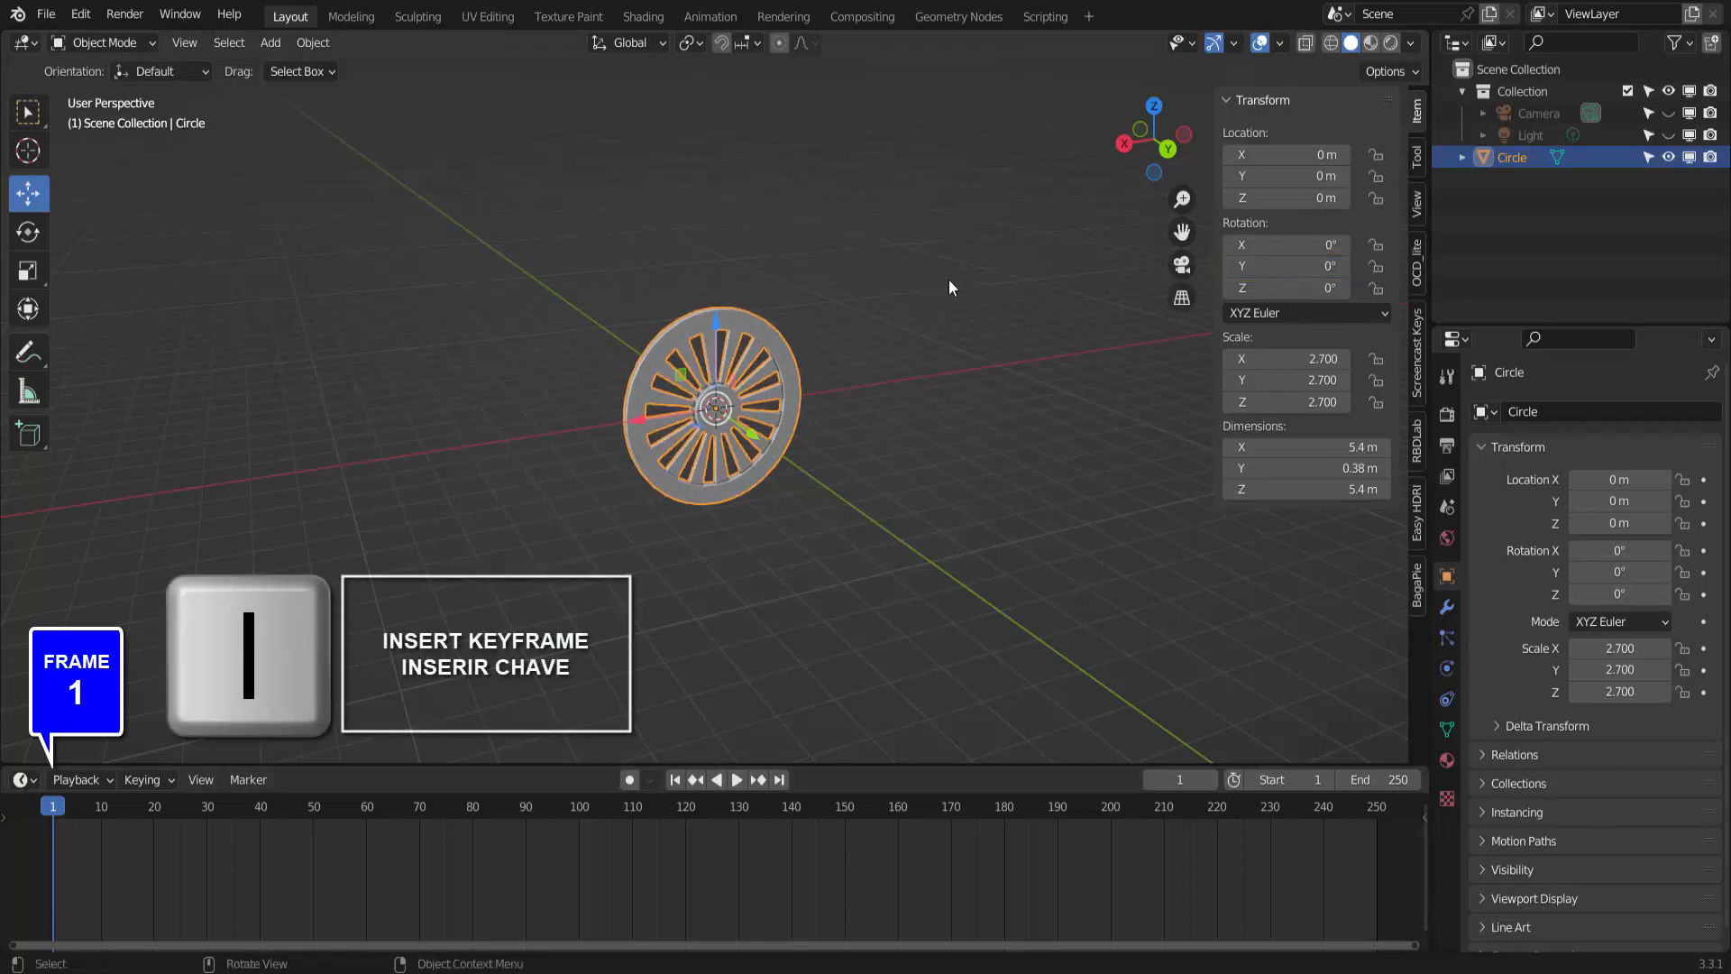
left_click(924, 304)
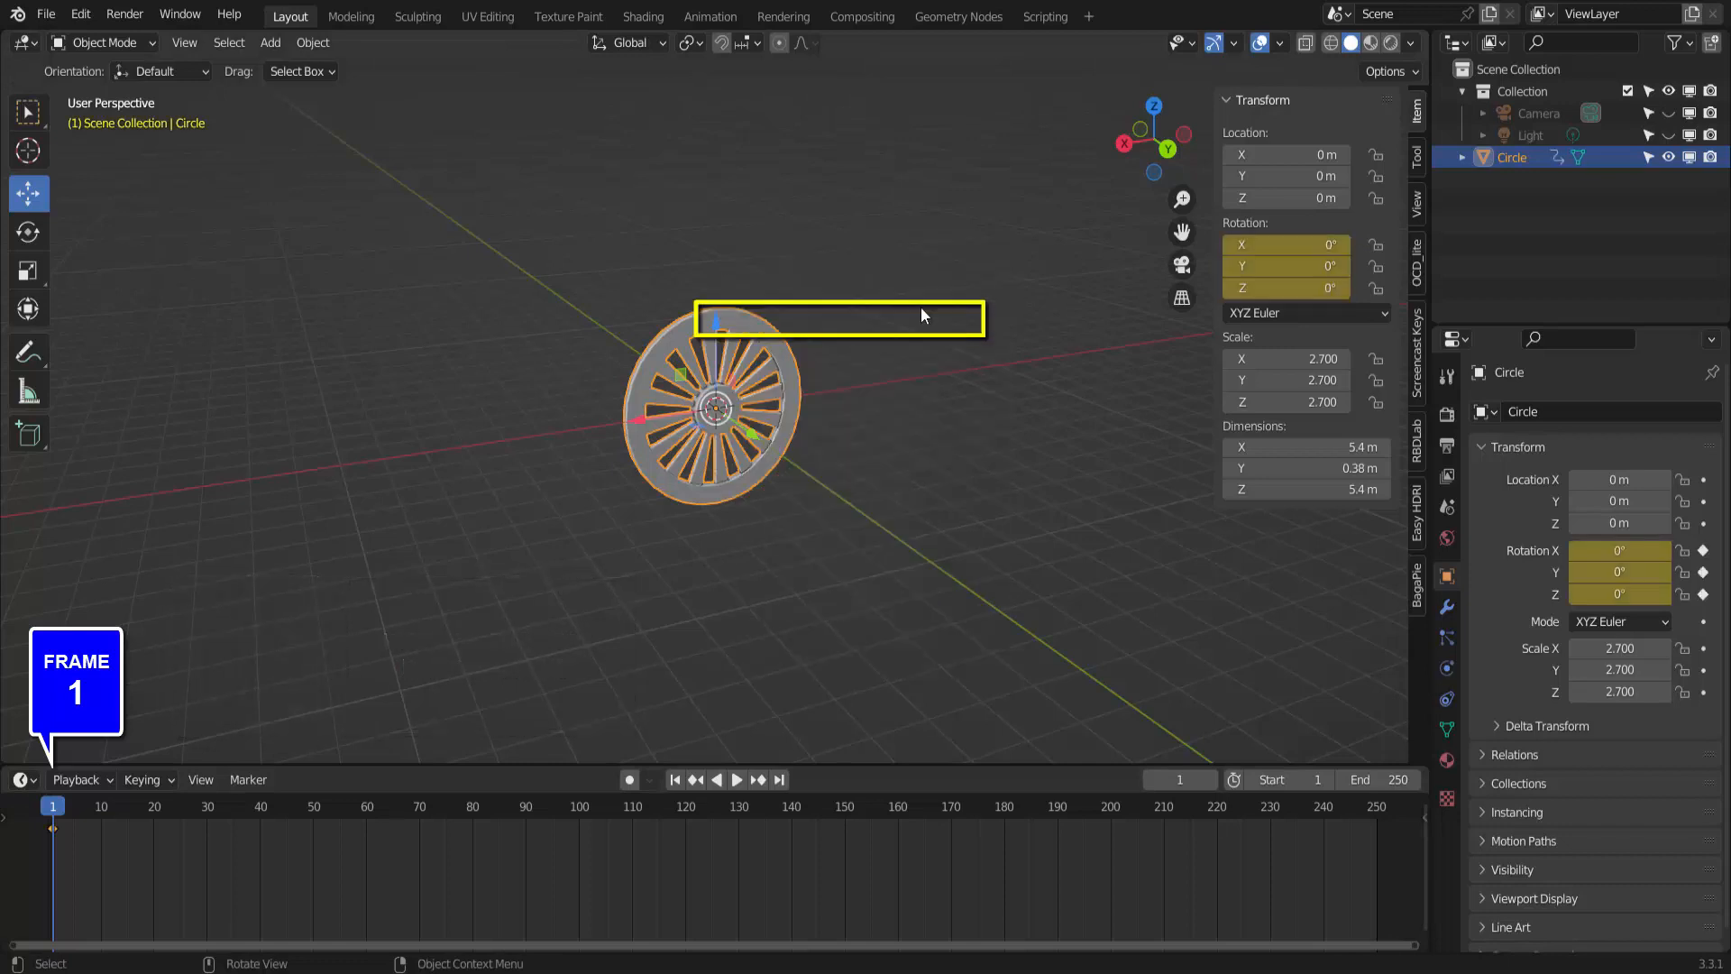
left_click(208, 809)
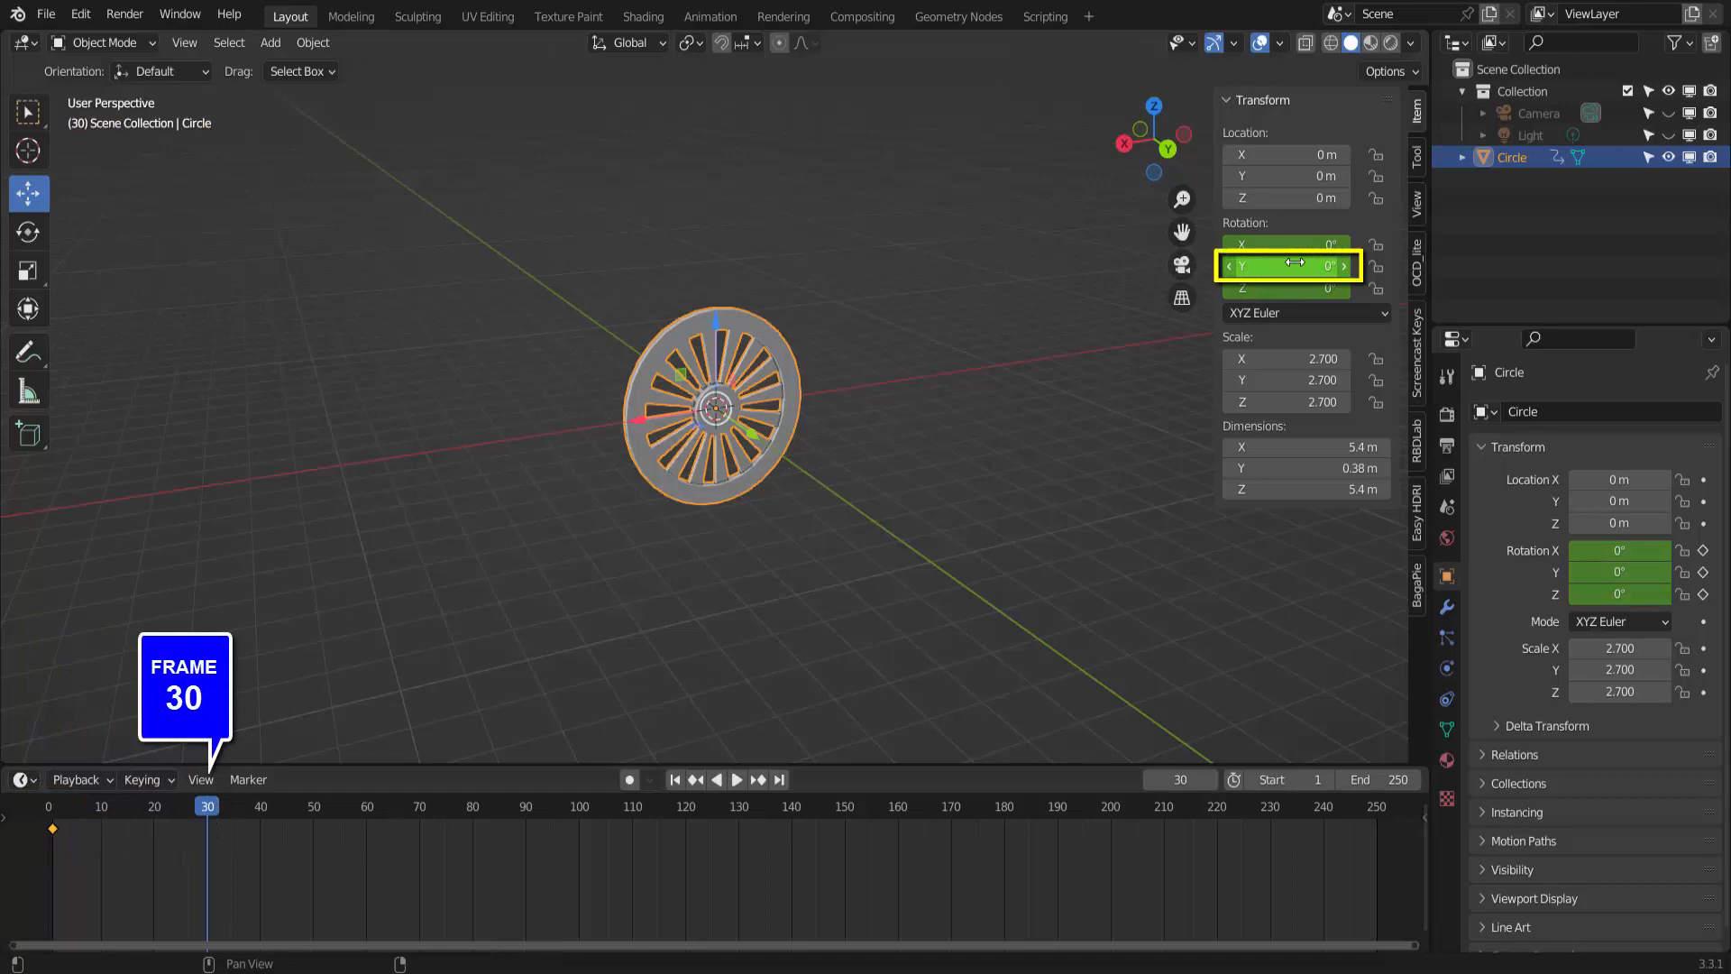
left_click_drag(1295, 263, 1203, 262)
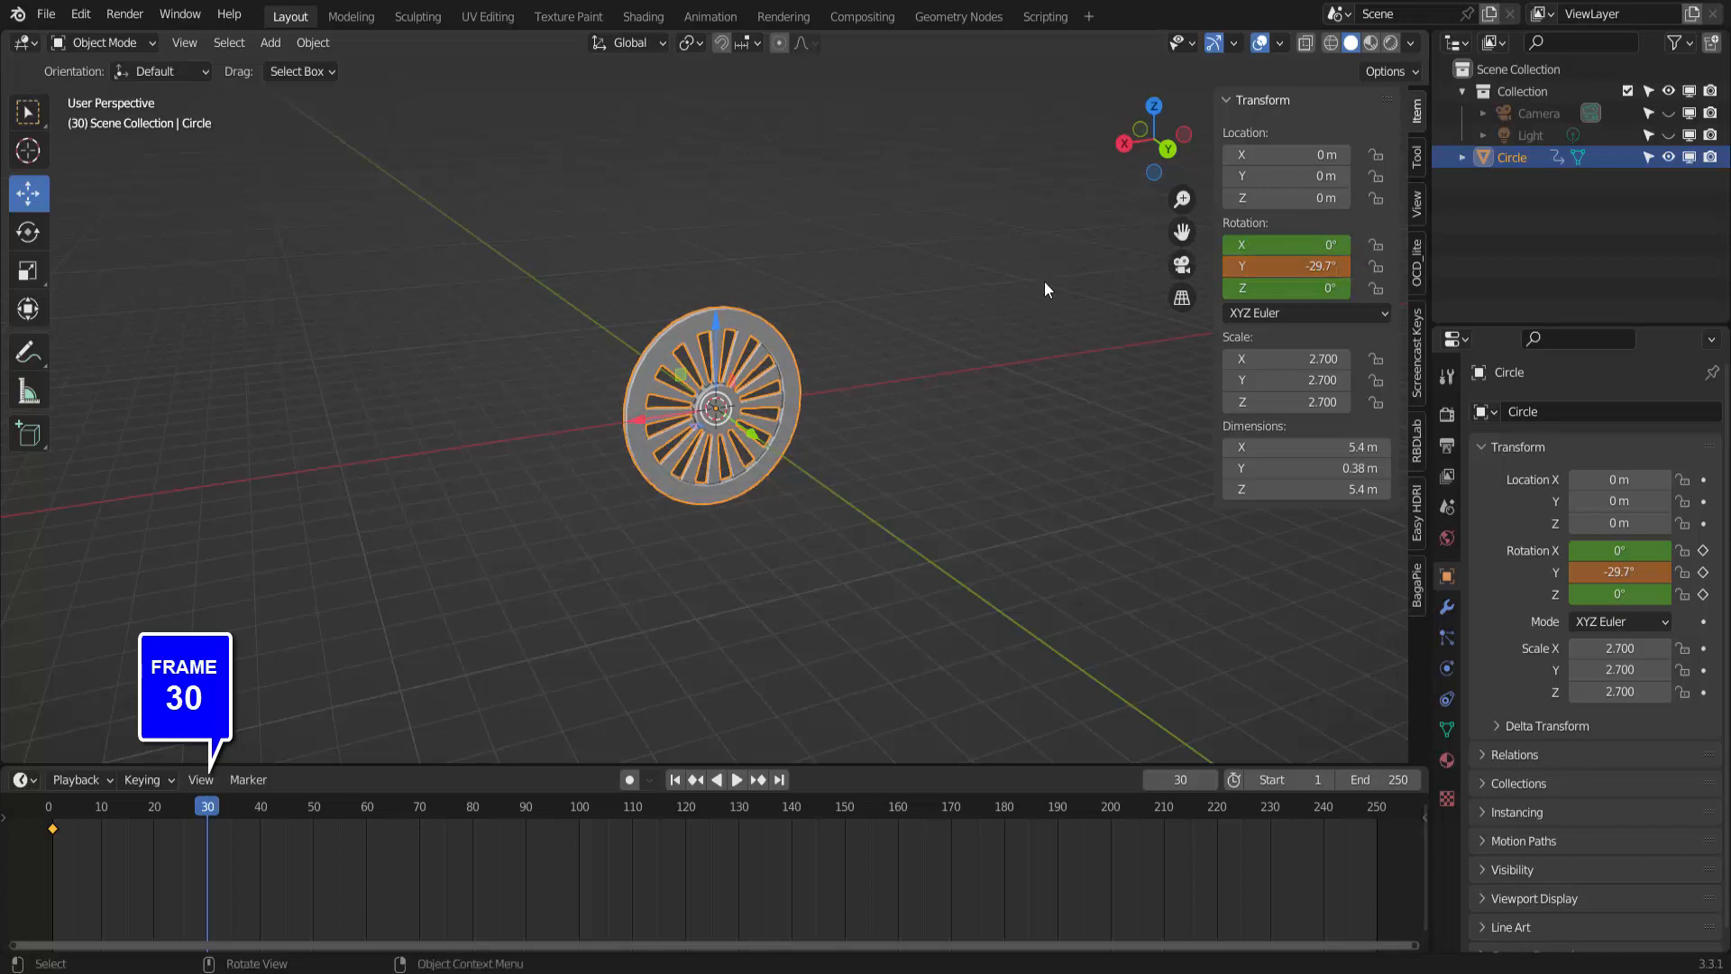
key("i")
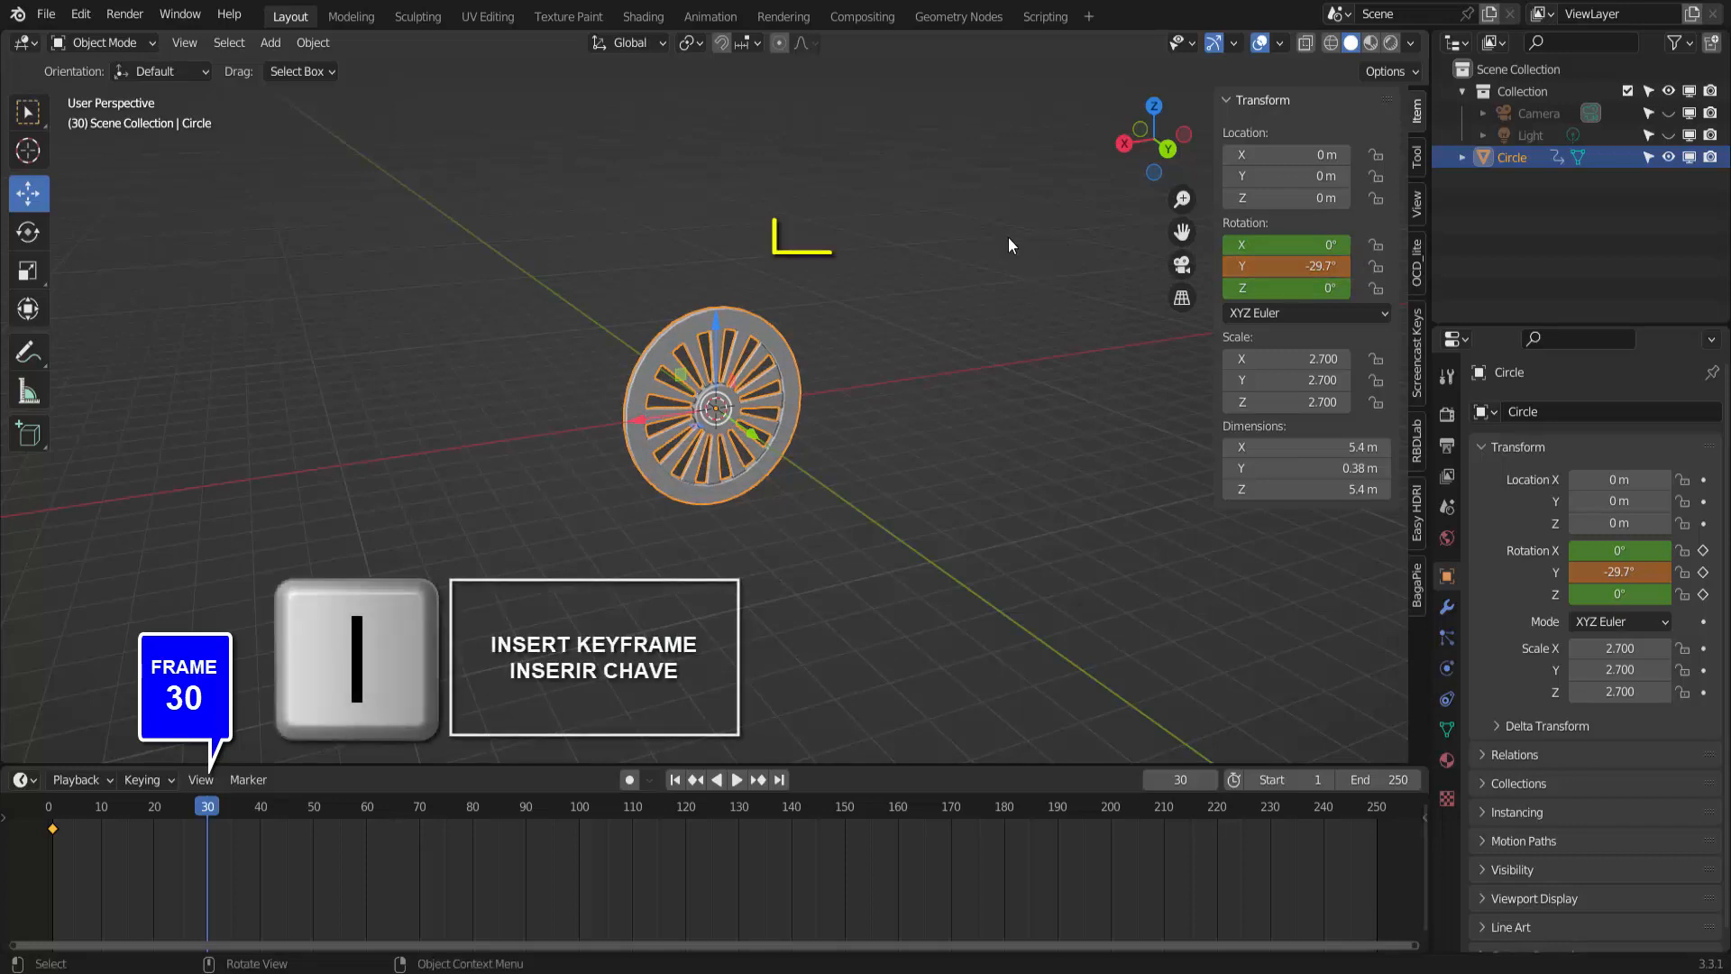
left_click(1010, 240)
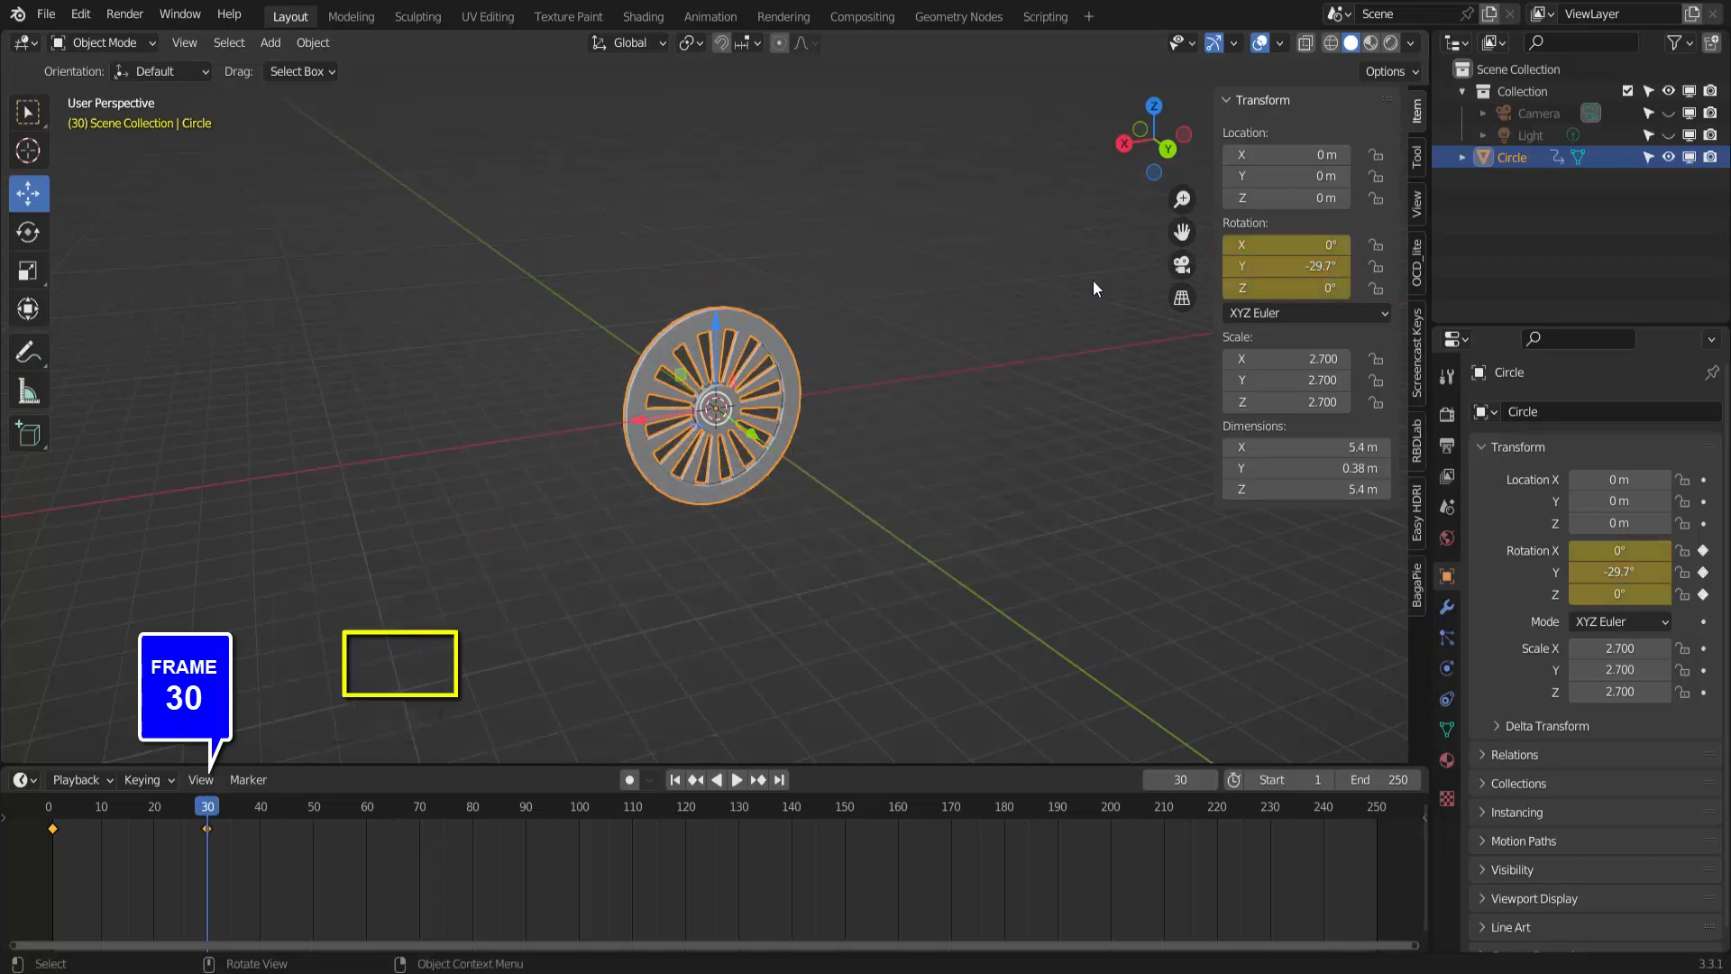
Play the wheel's rotation animation from frame 1, stop it and return to the first frame.
right_click(1286, 266)
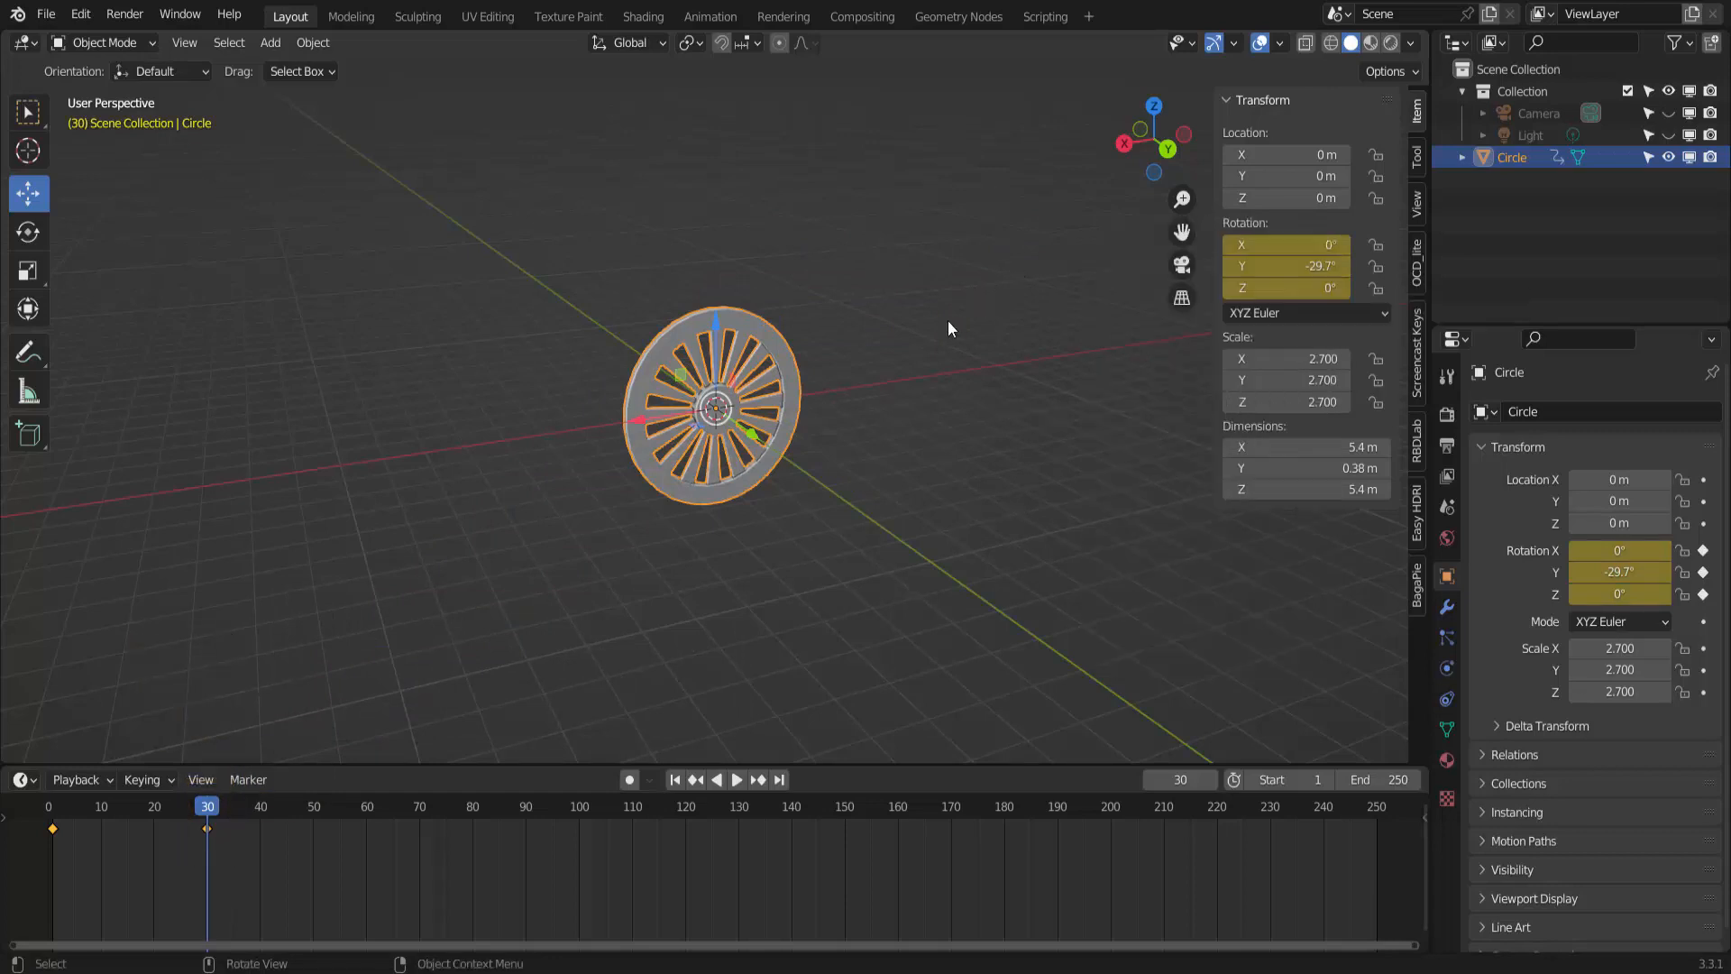
left_click(673, 780)
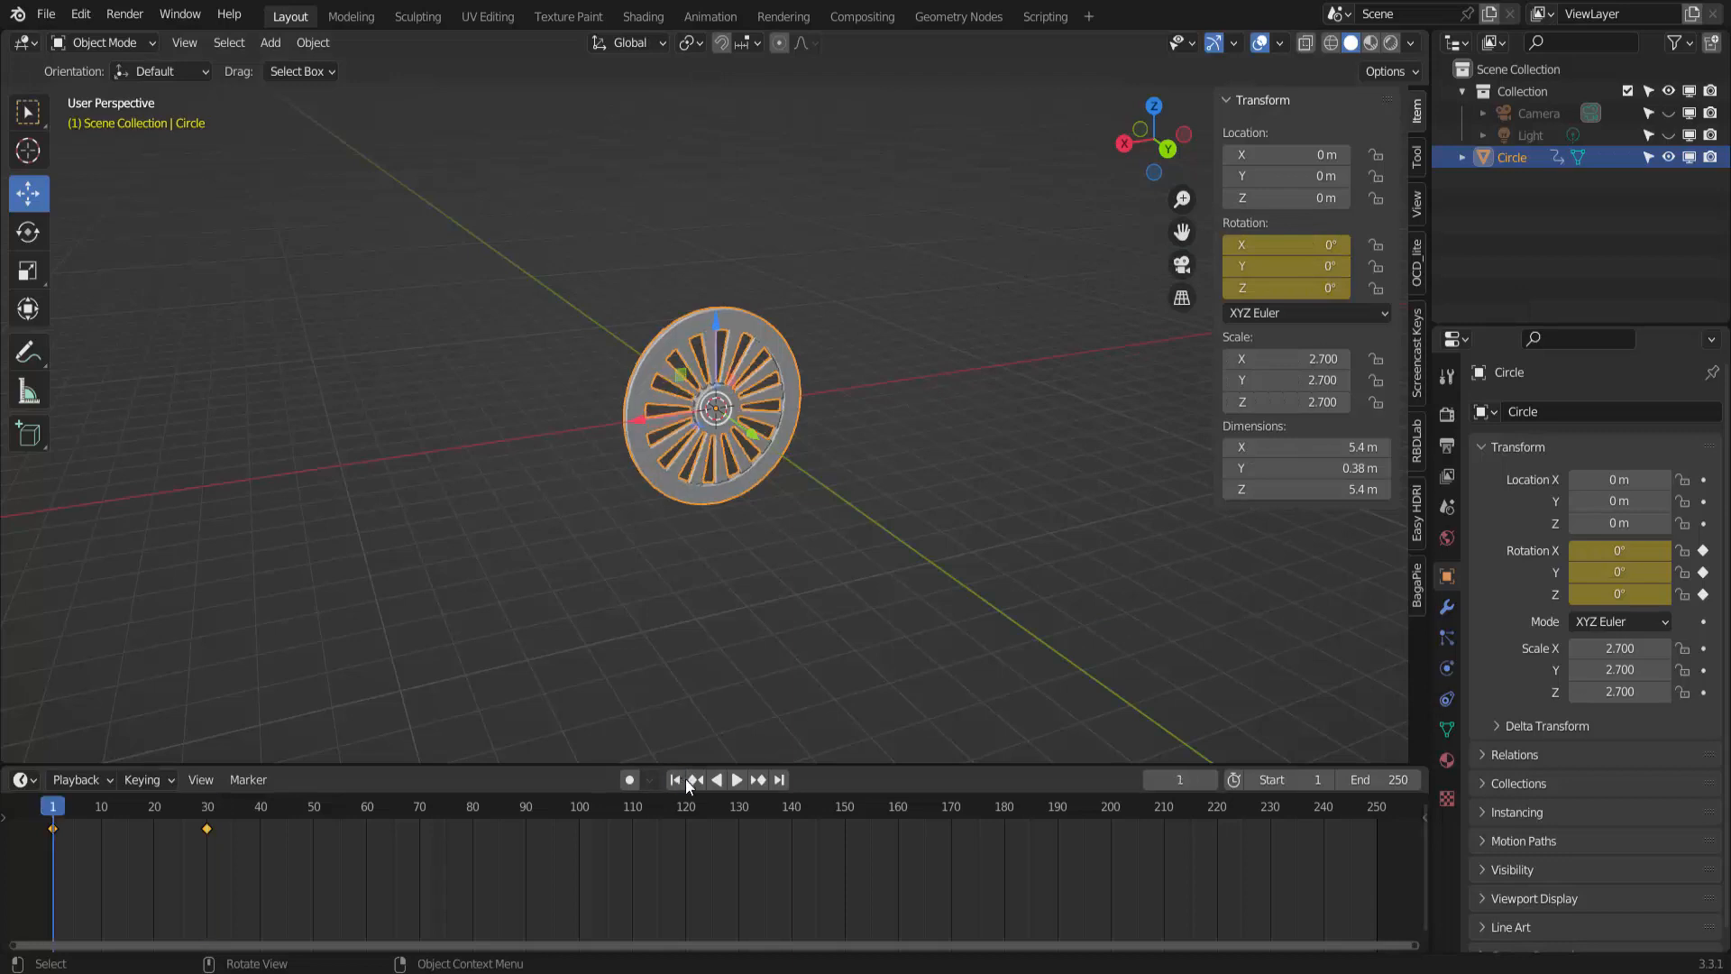
left_click(737, 781)
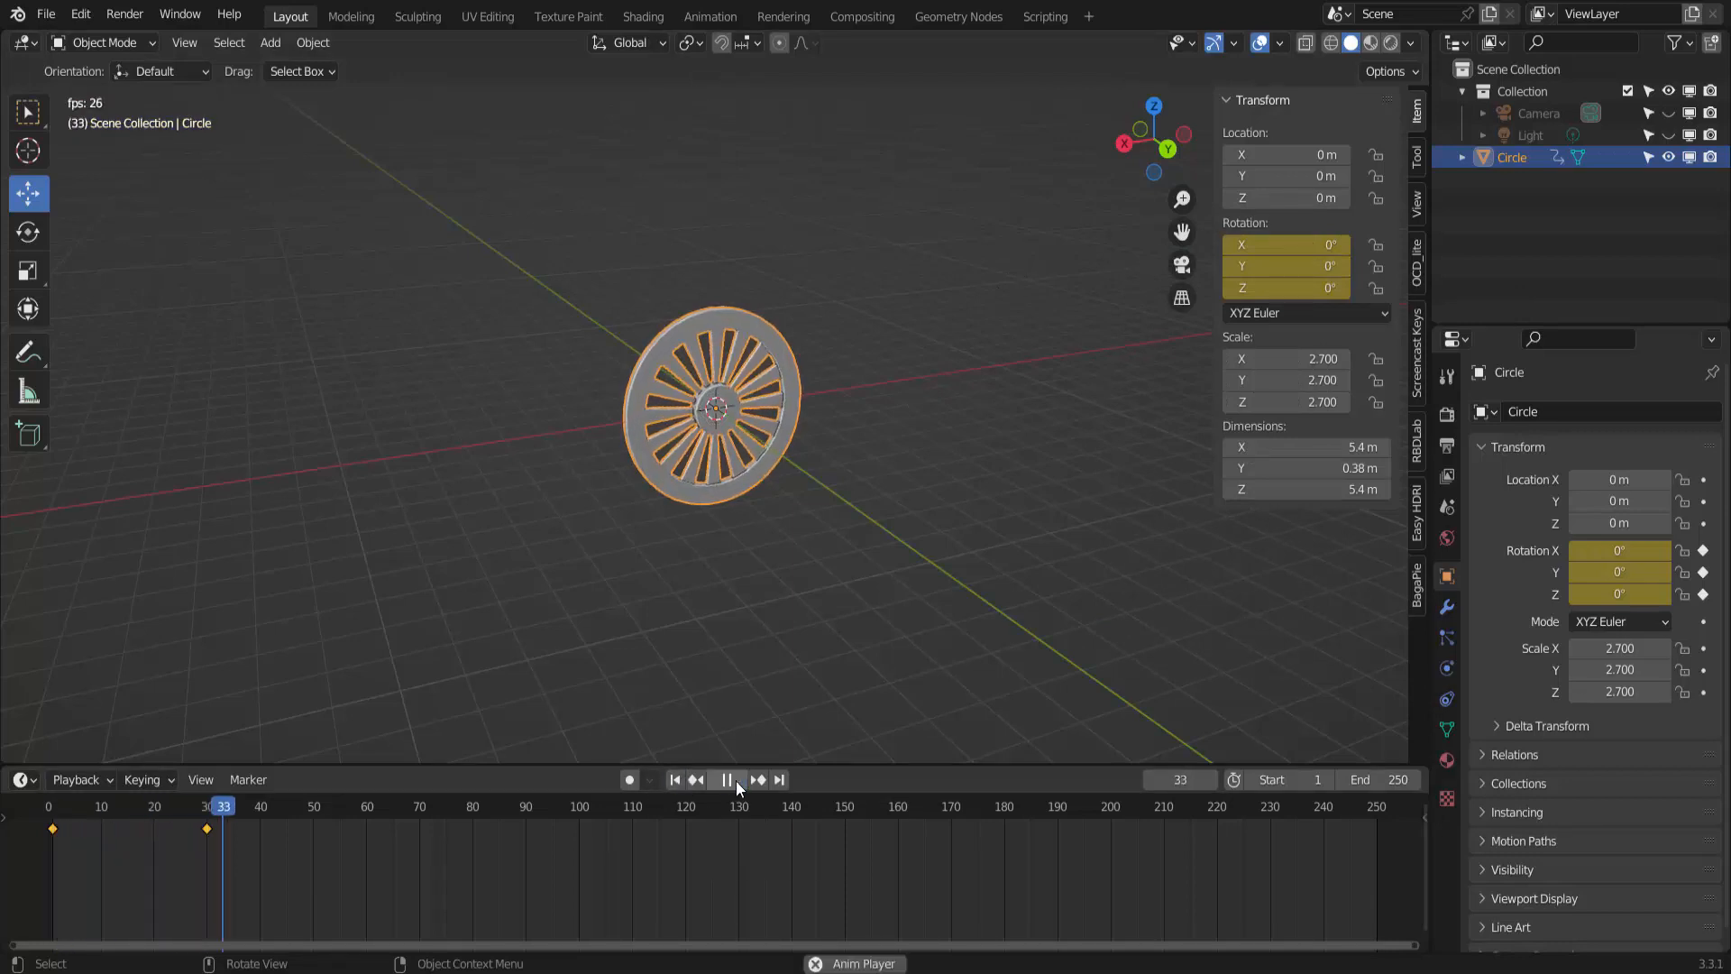
left_click(726, 781)
left_click(675, 780)
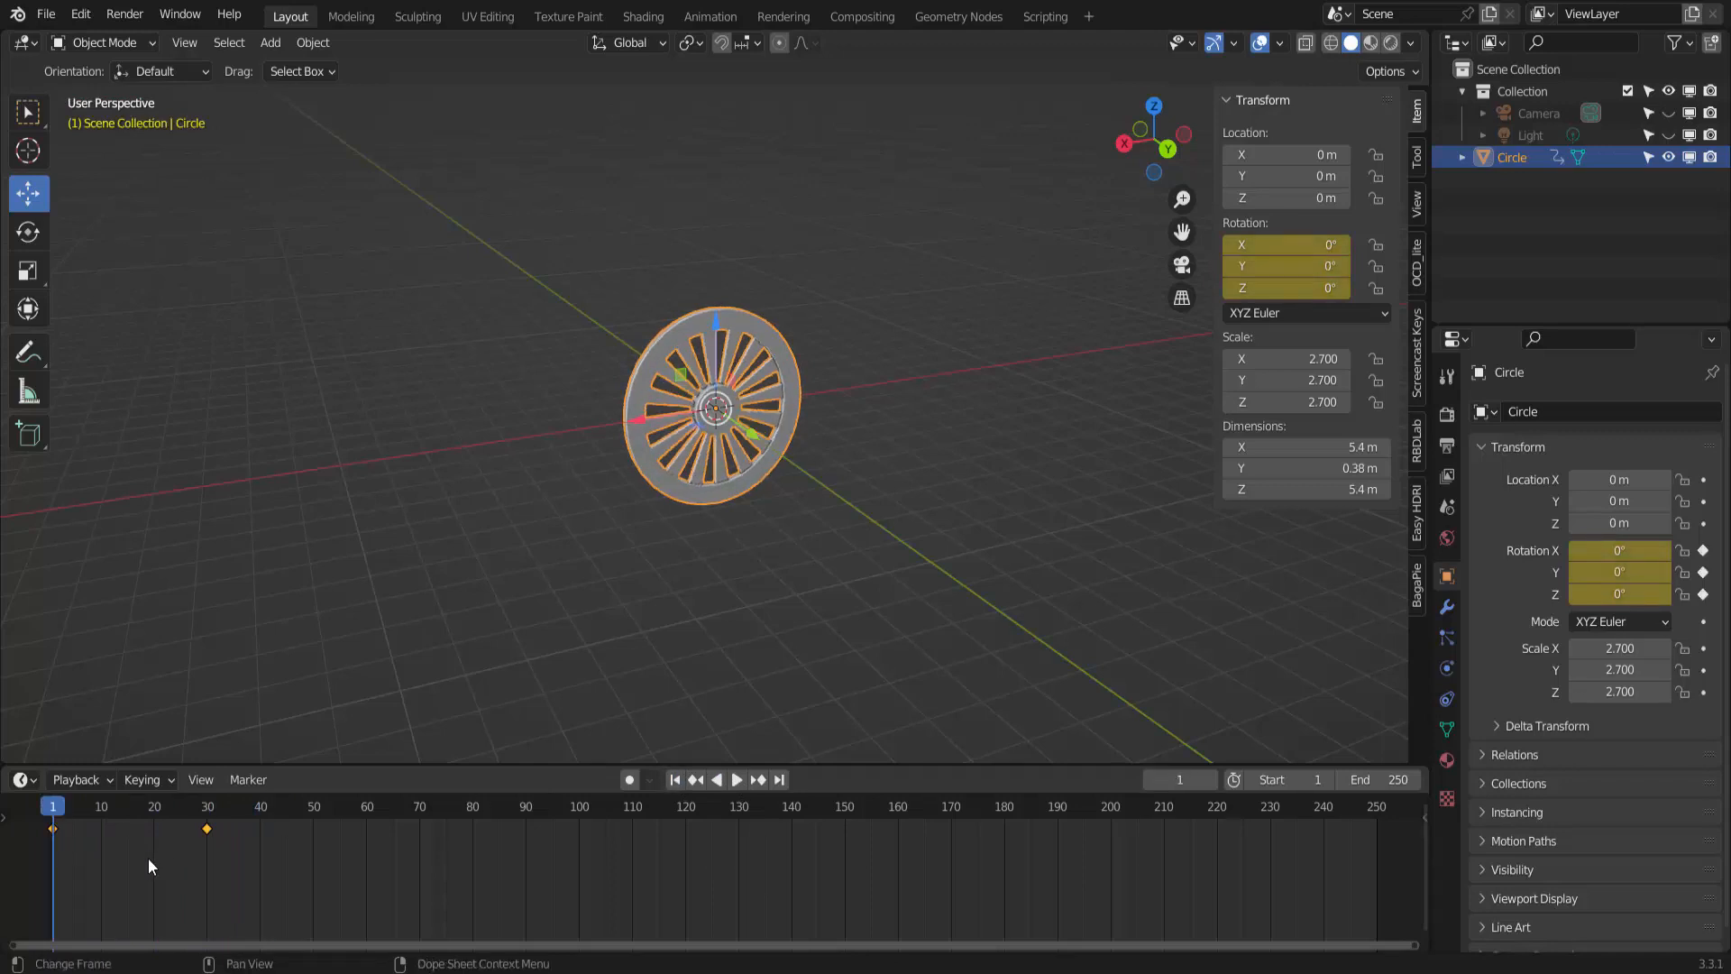
Delete the wheel's rotation keyframes, play the timeline briefly as a check and return to frame 1.
key("x")
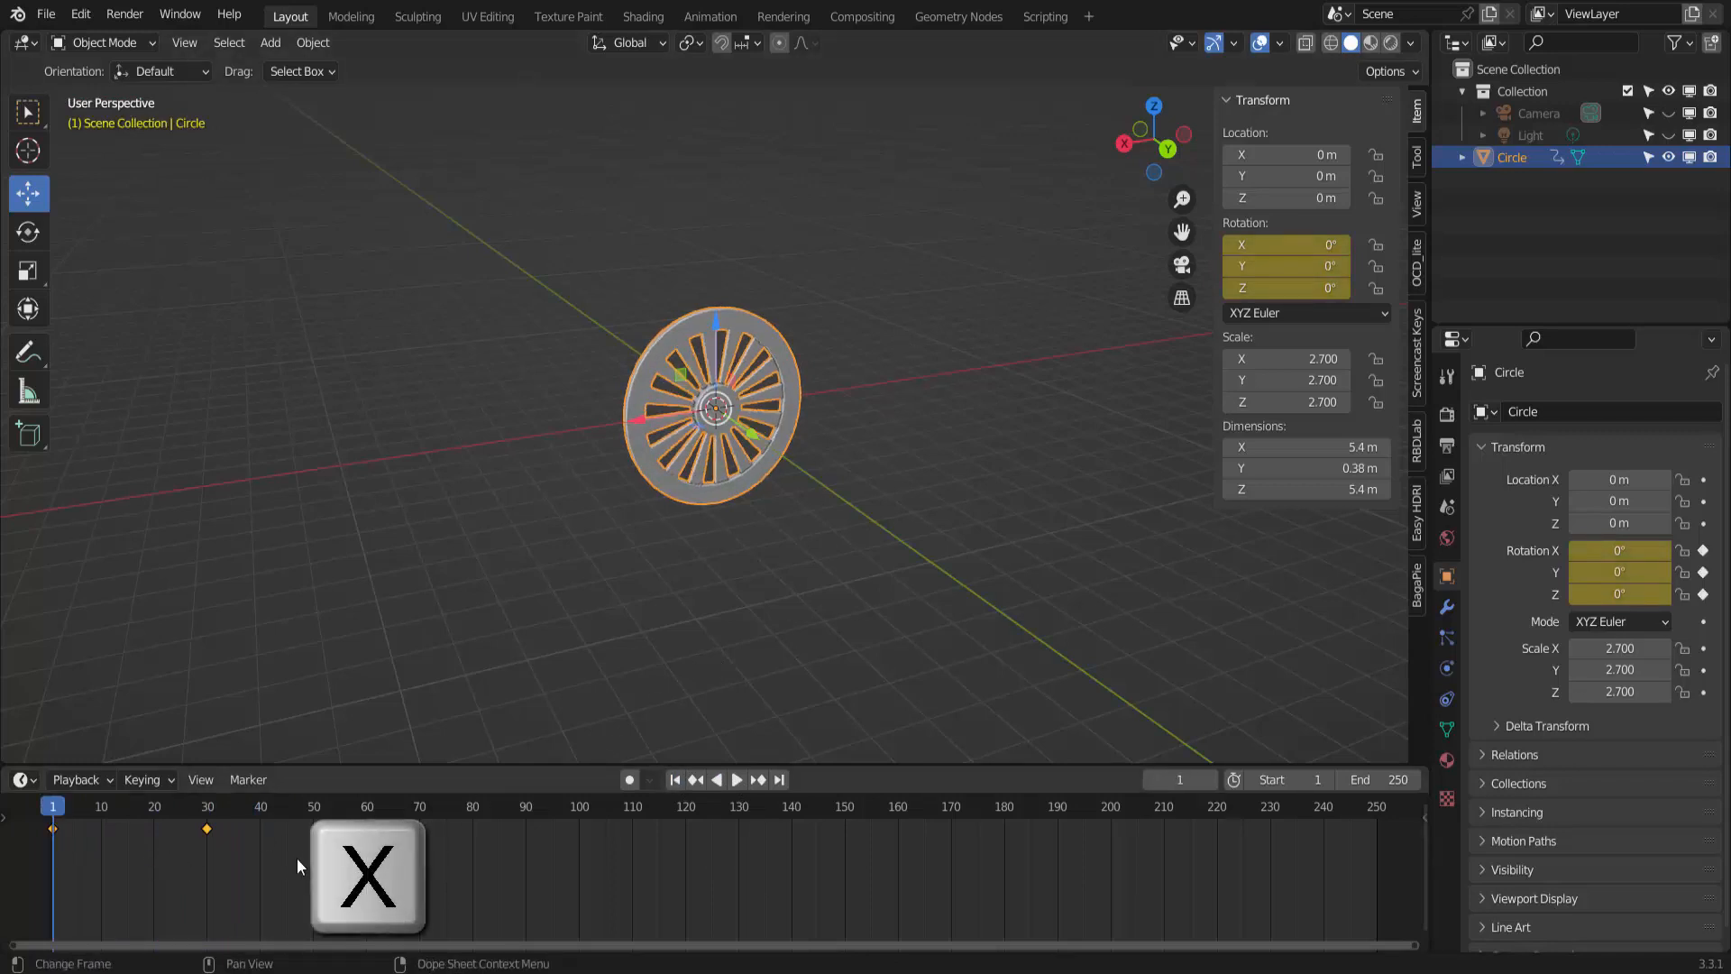
left_click(500, 851)
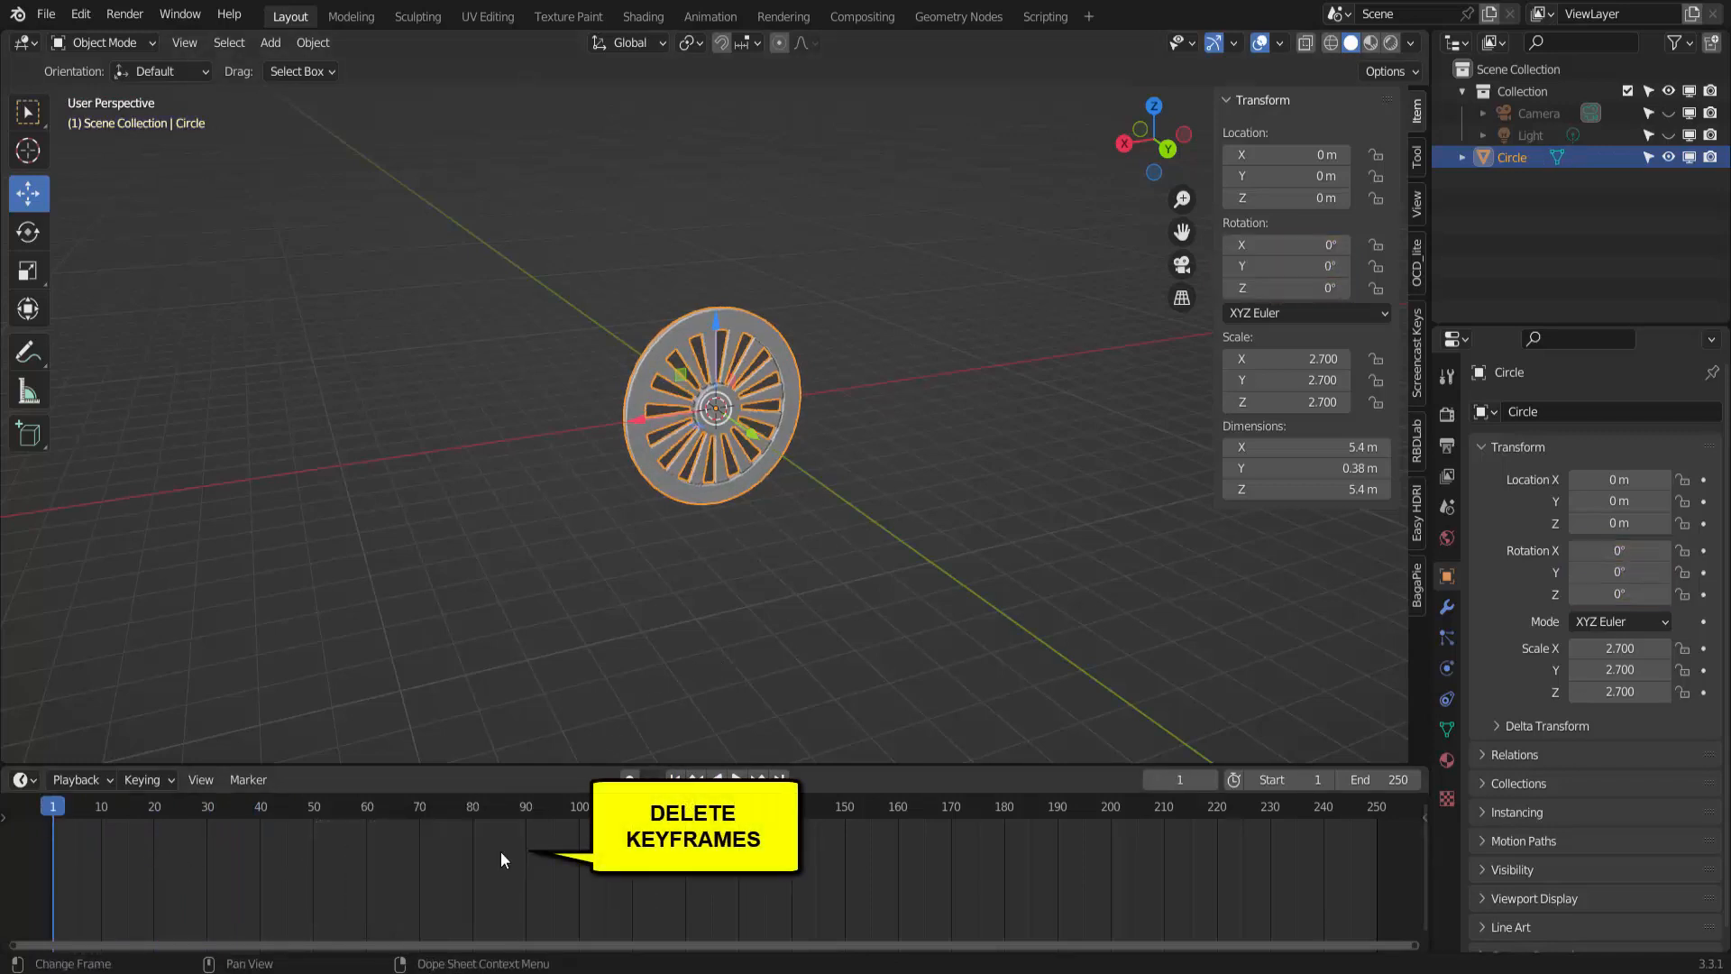
left_click(737, 779)
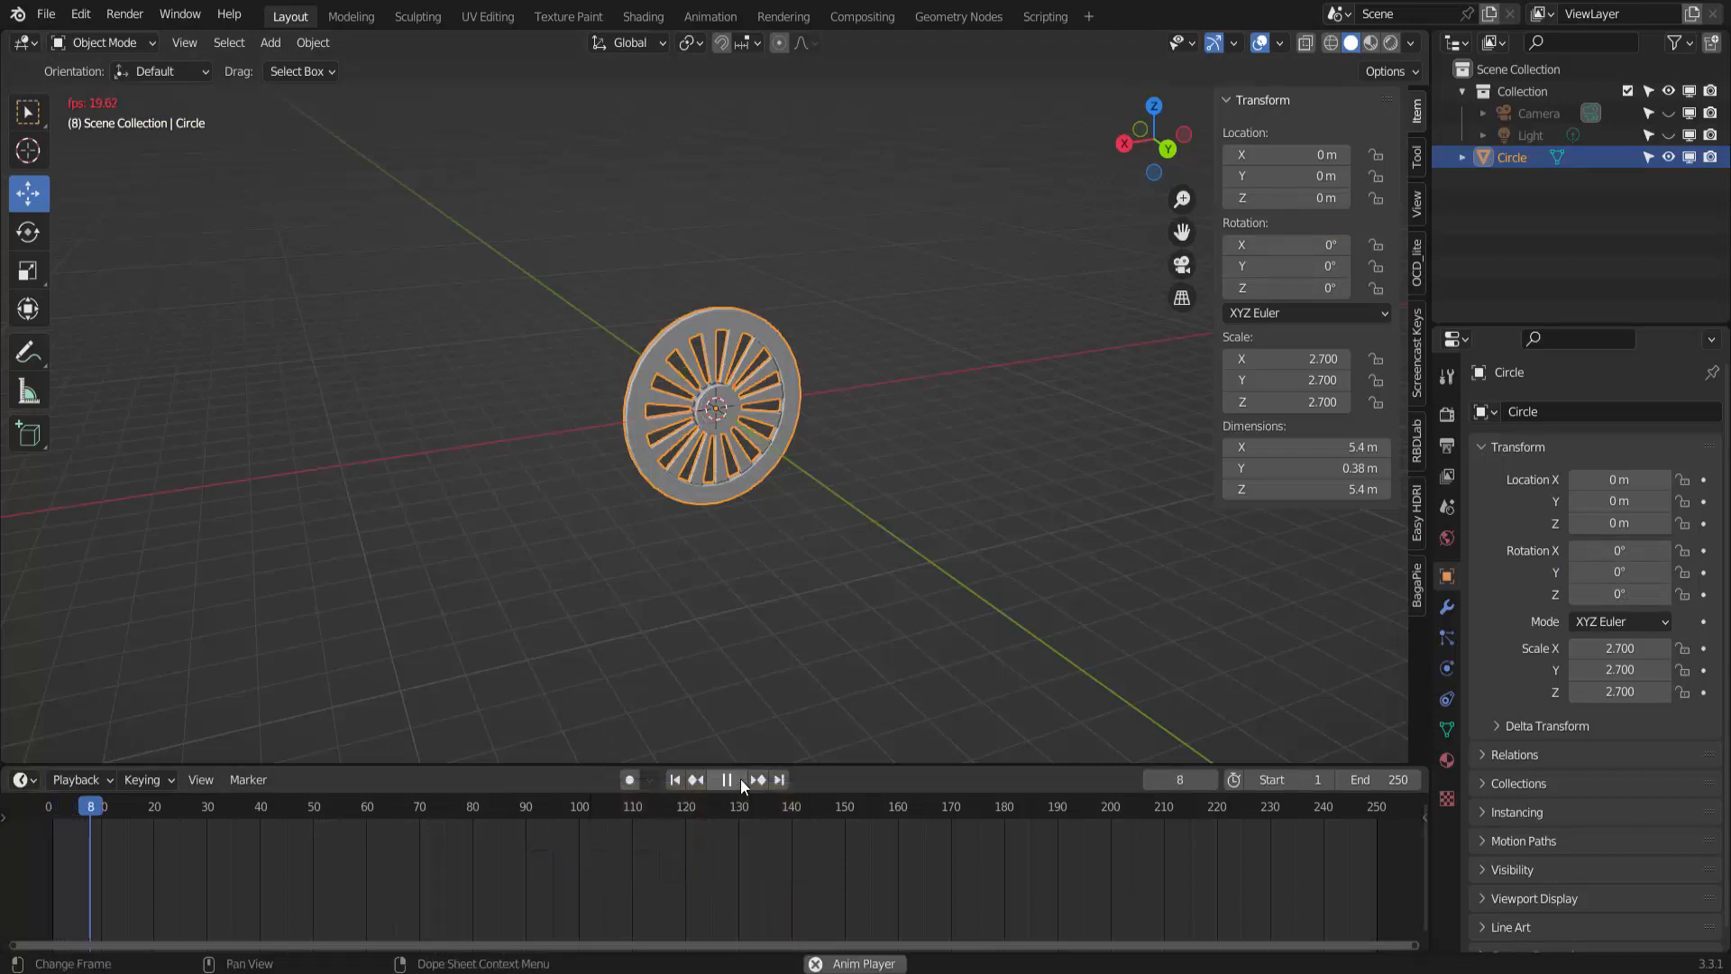
left_click(737, 780)
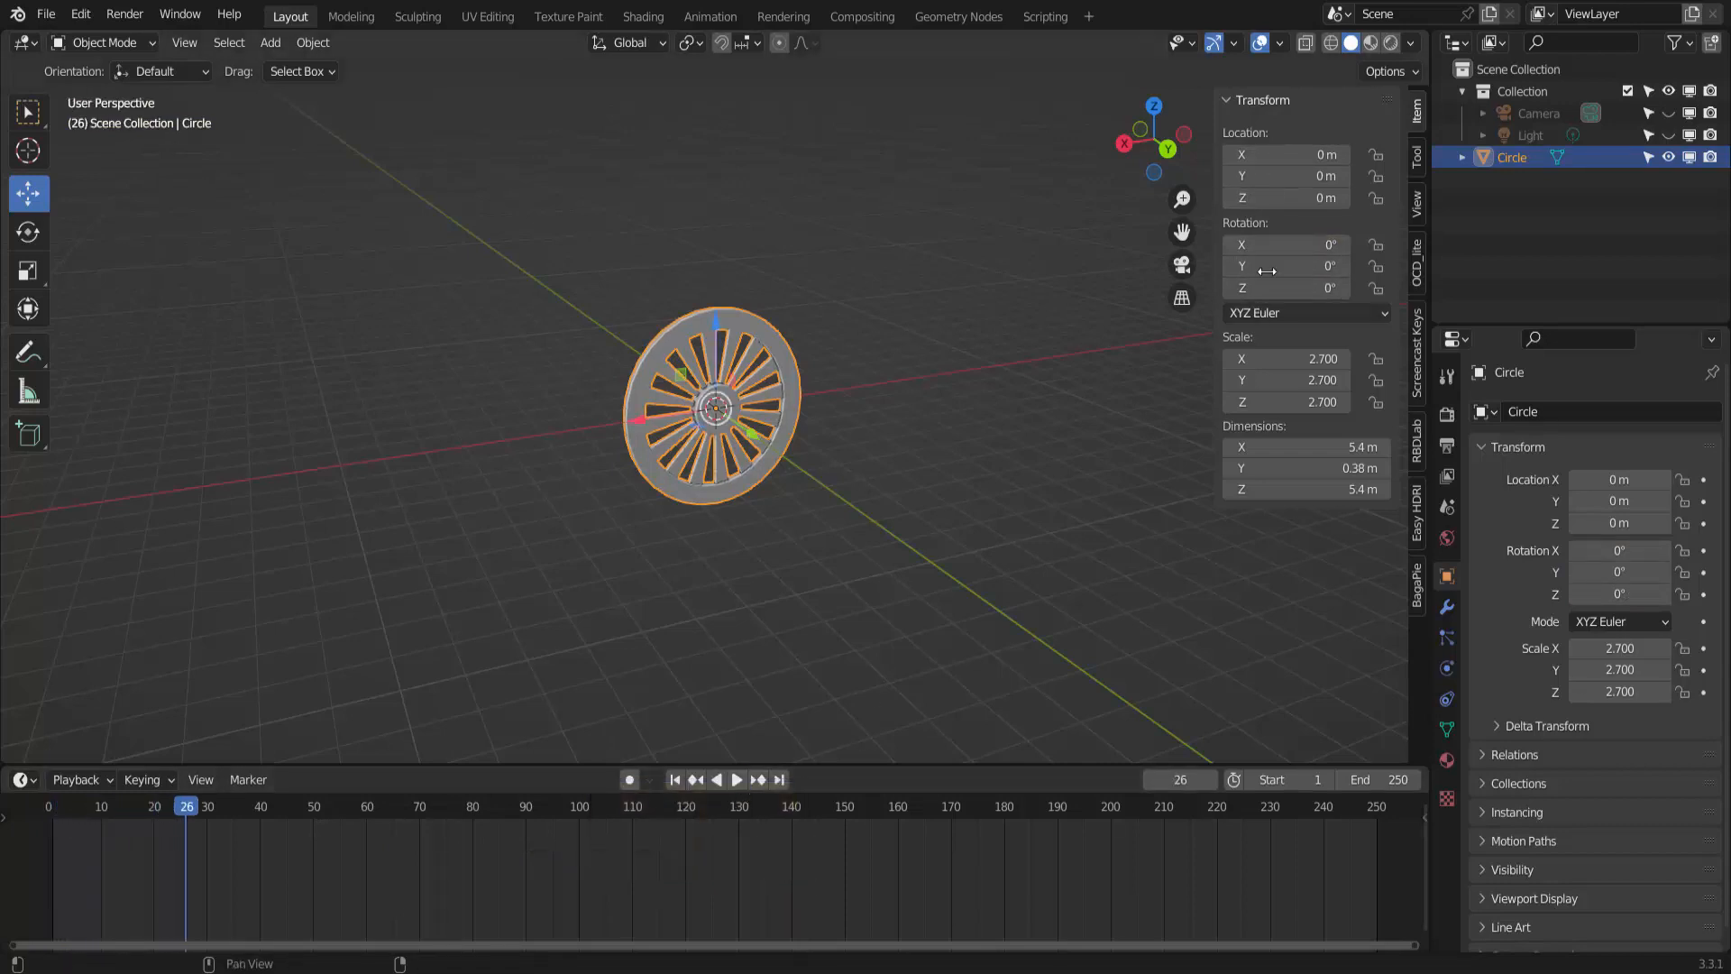
left_click(675, 780)
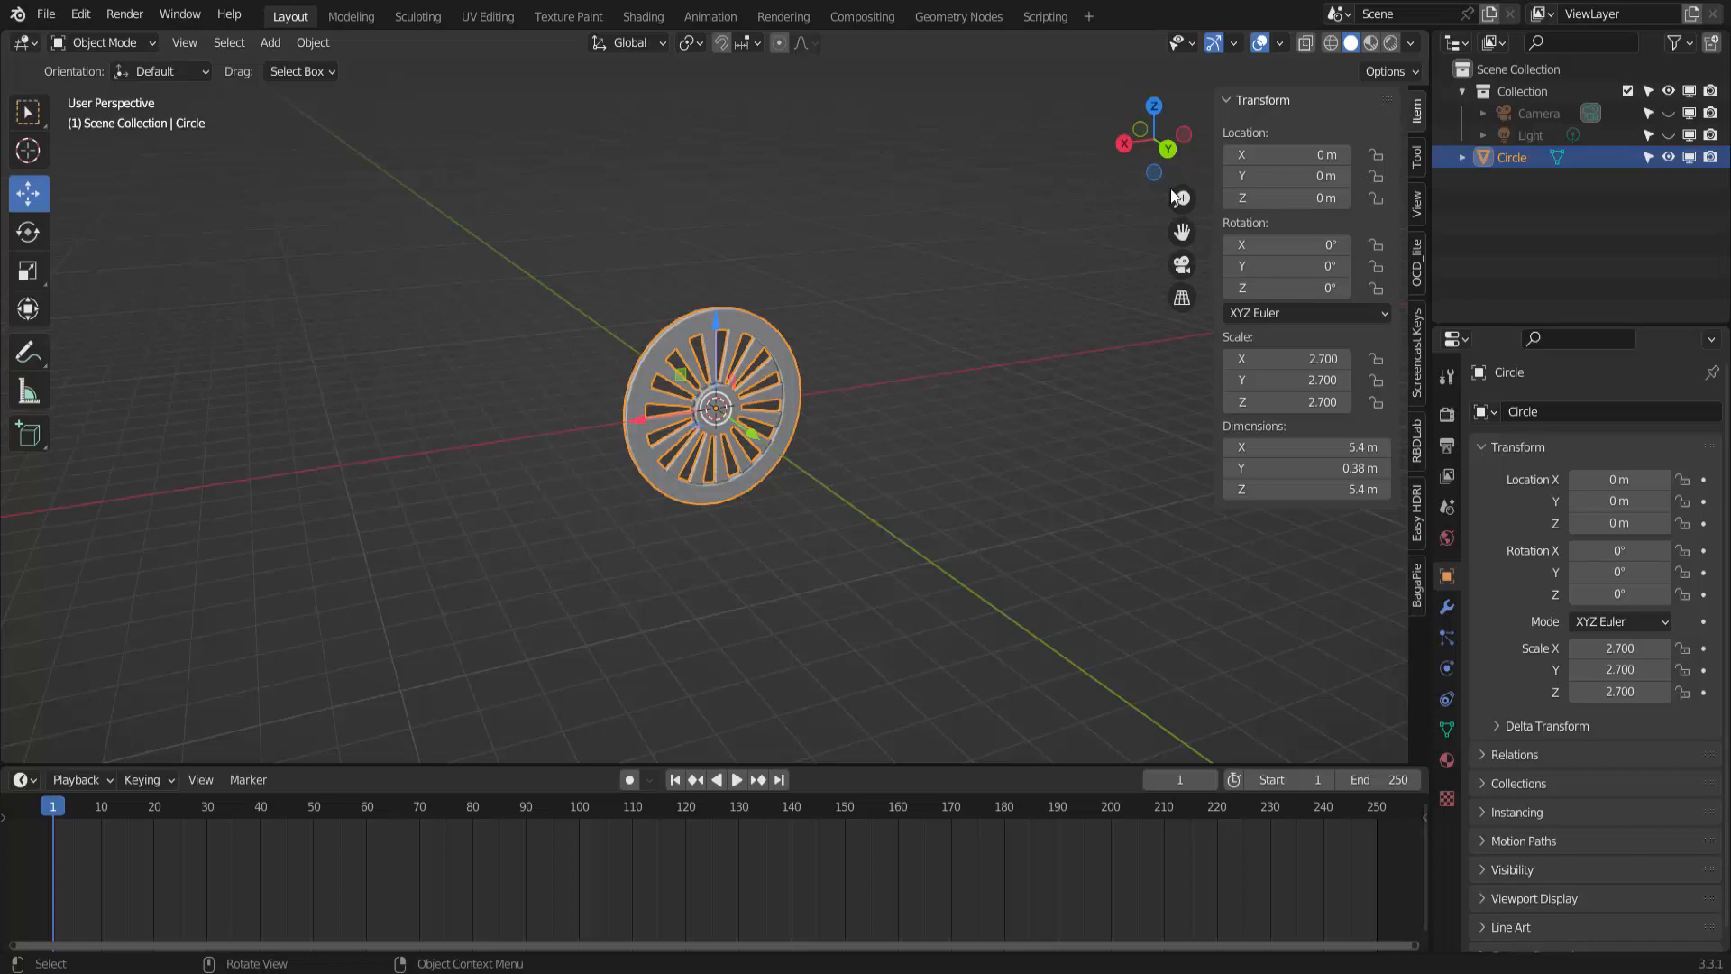
Drive the wheel's X location with the expression #frame /12.
left_click(1277, 155)
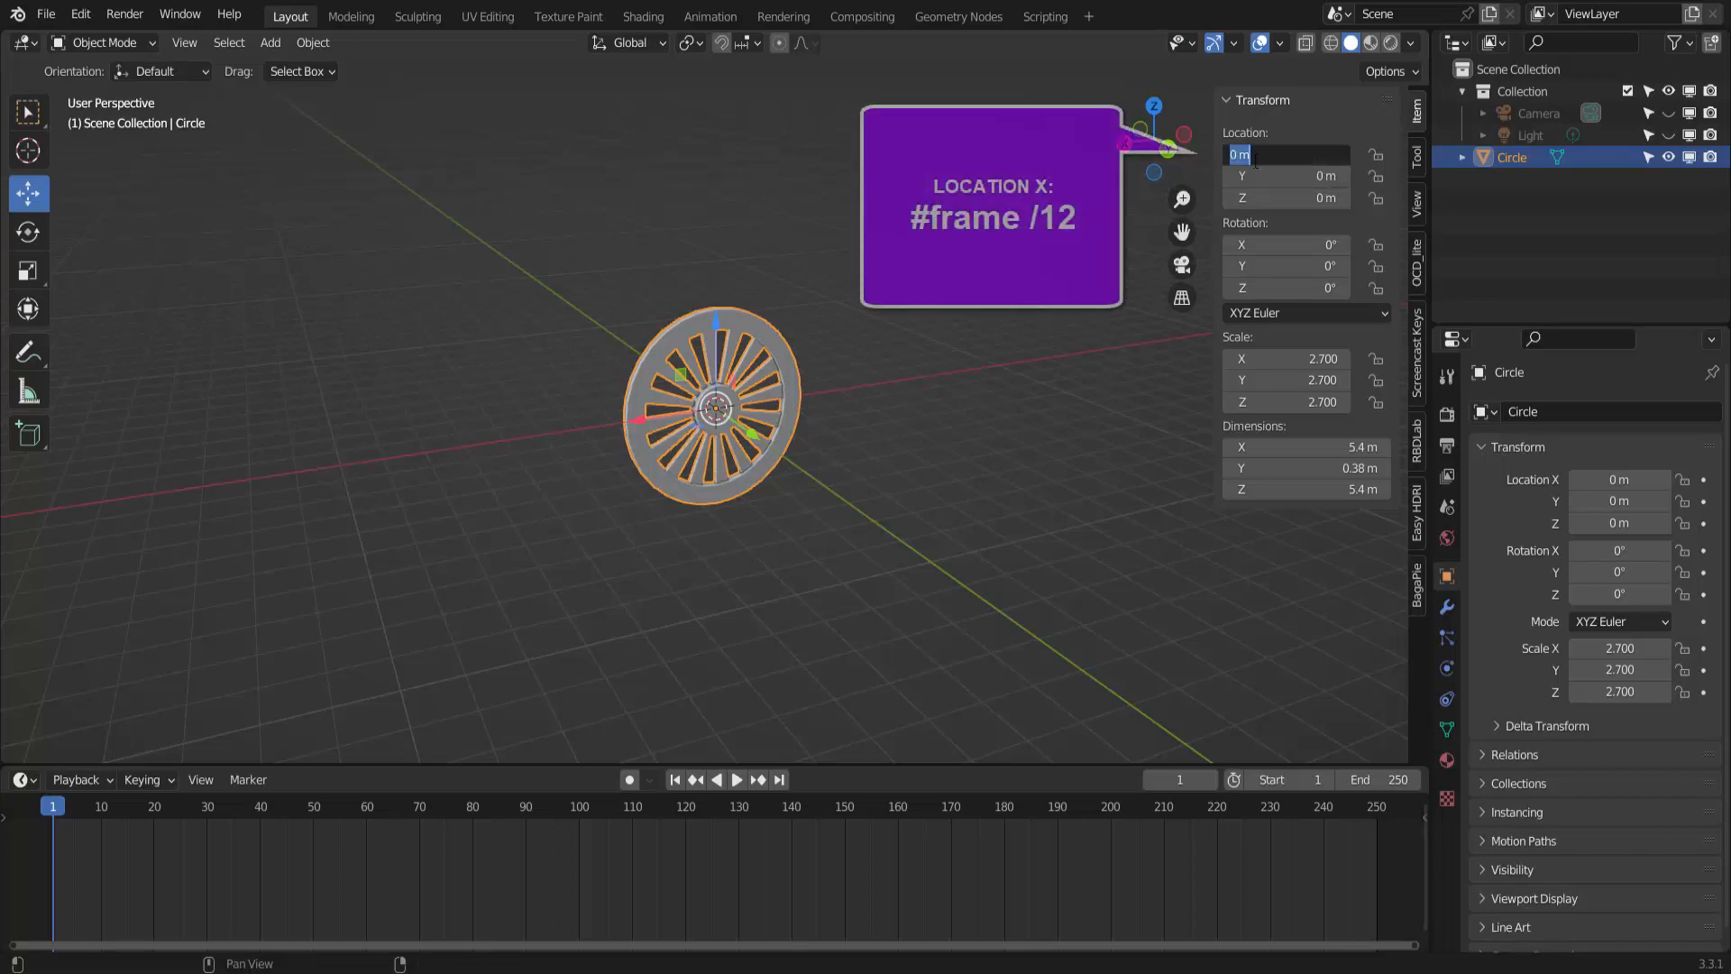
type("#")
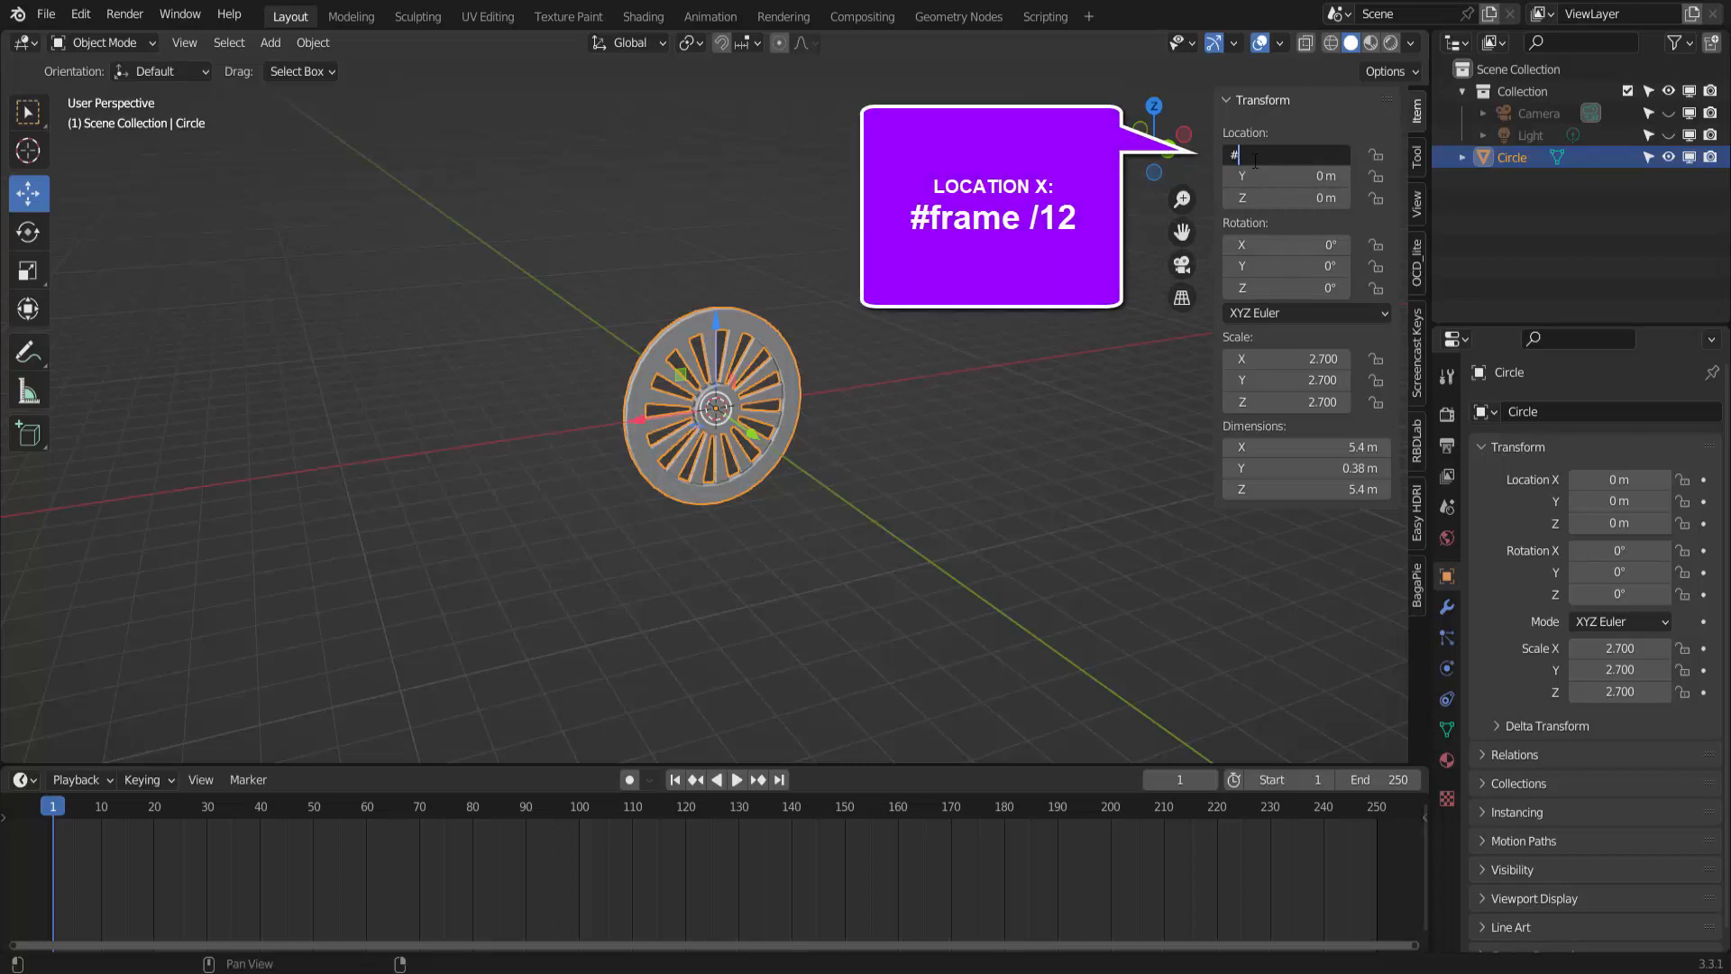
type("frame /")
type("12")
key("Return")
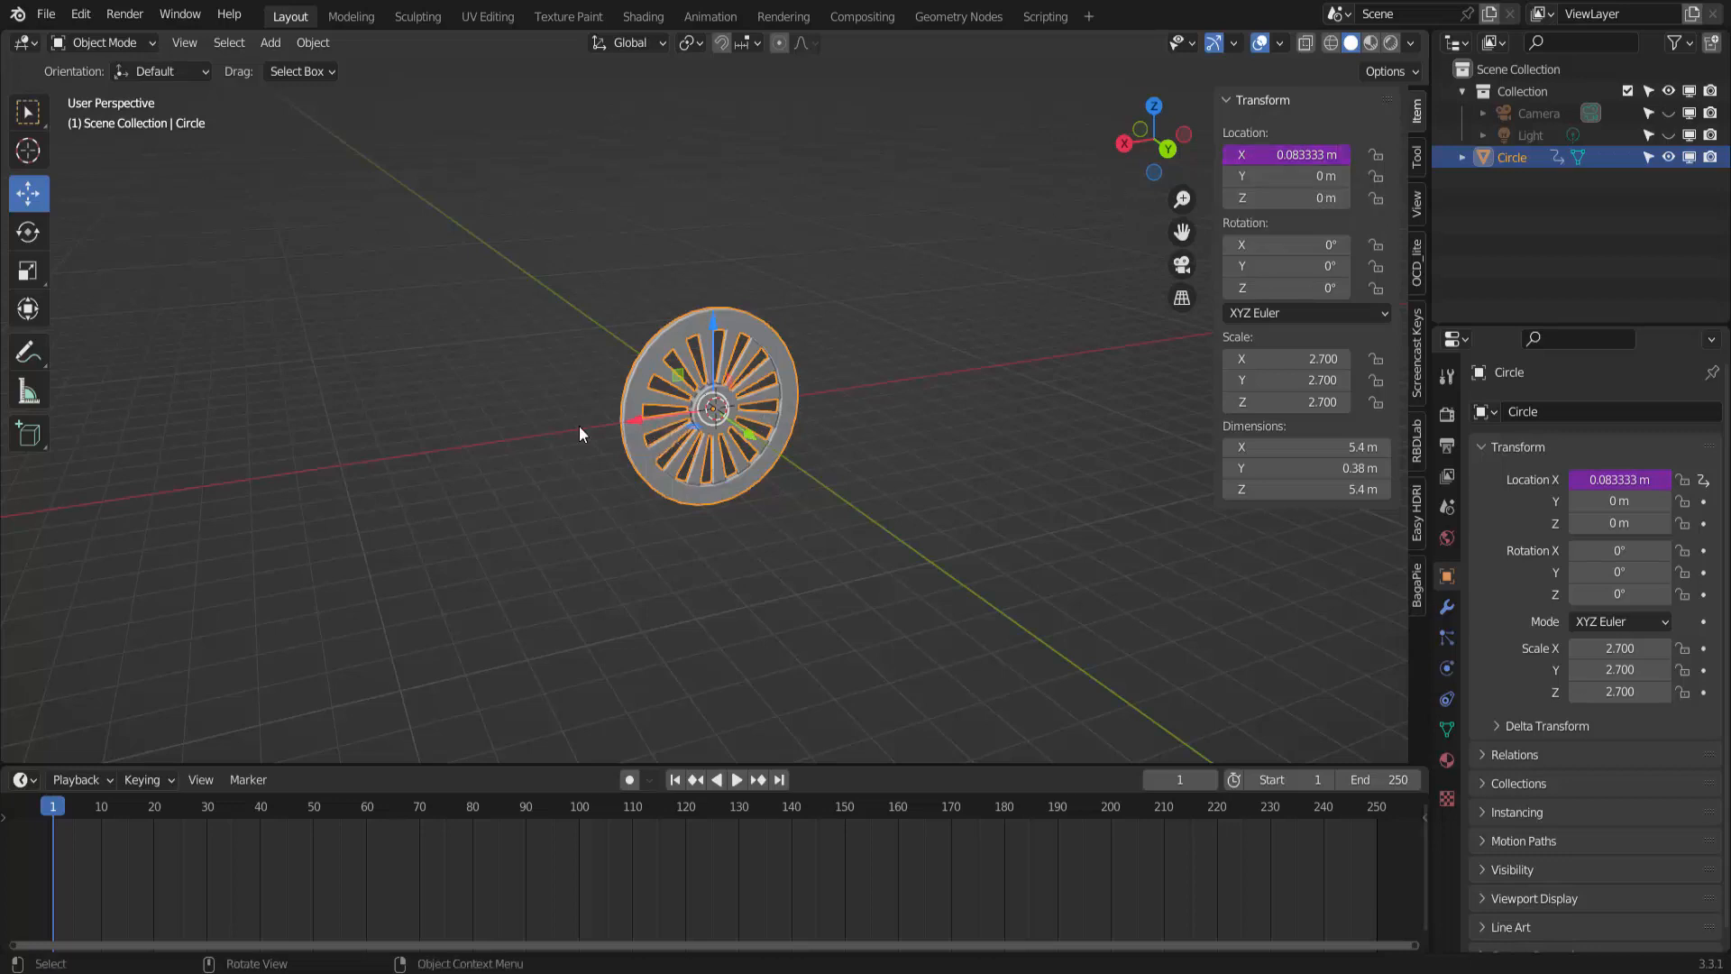
Play the driven wheel movement from another viewing angle, stop it and return to frame 1.
middle_click_drag(514, 505, 971, 518)
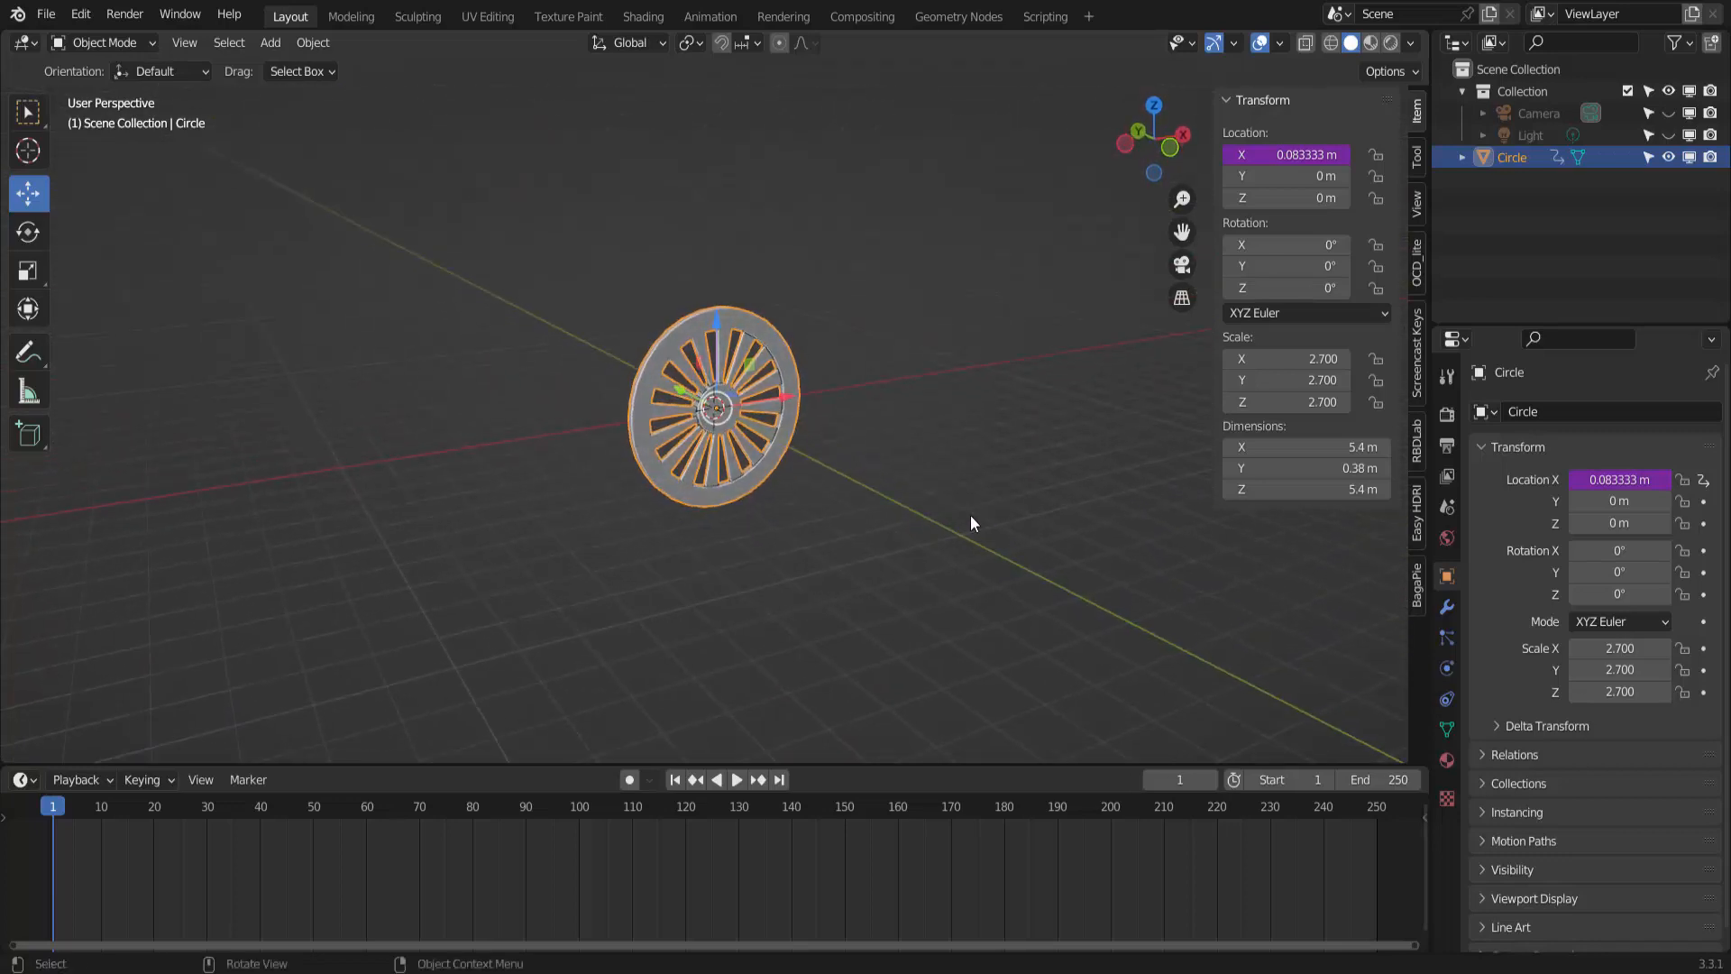
left_click(738, 779)
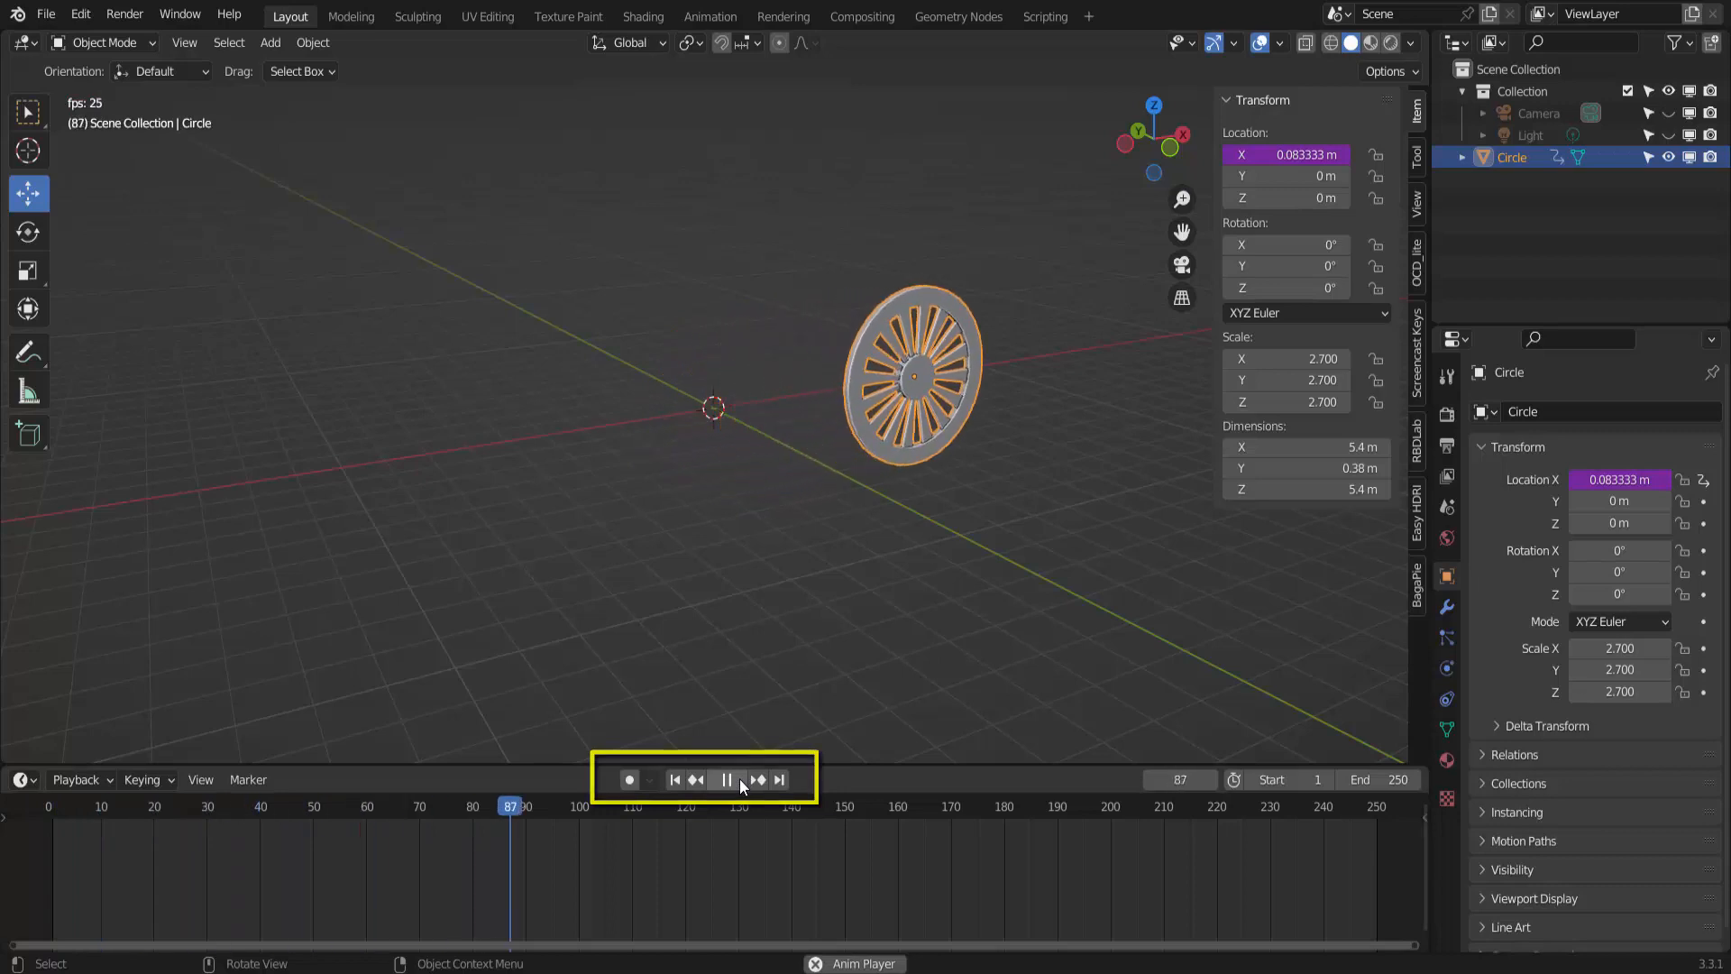
left_click(740, 778)
left_click(674, 779)
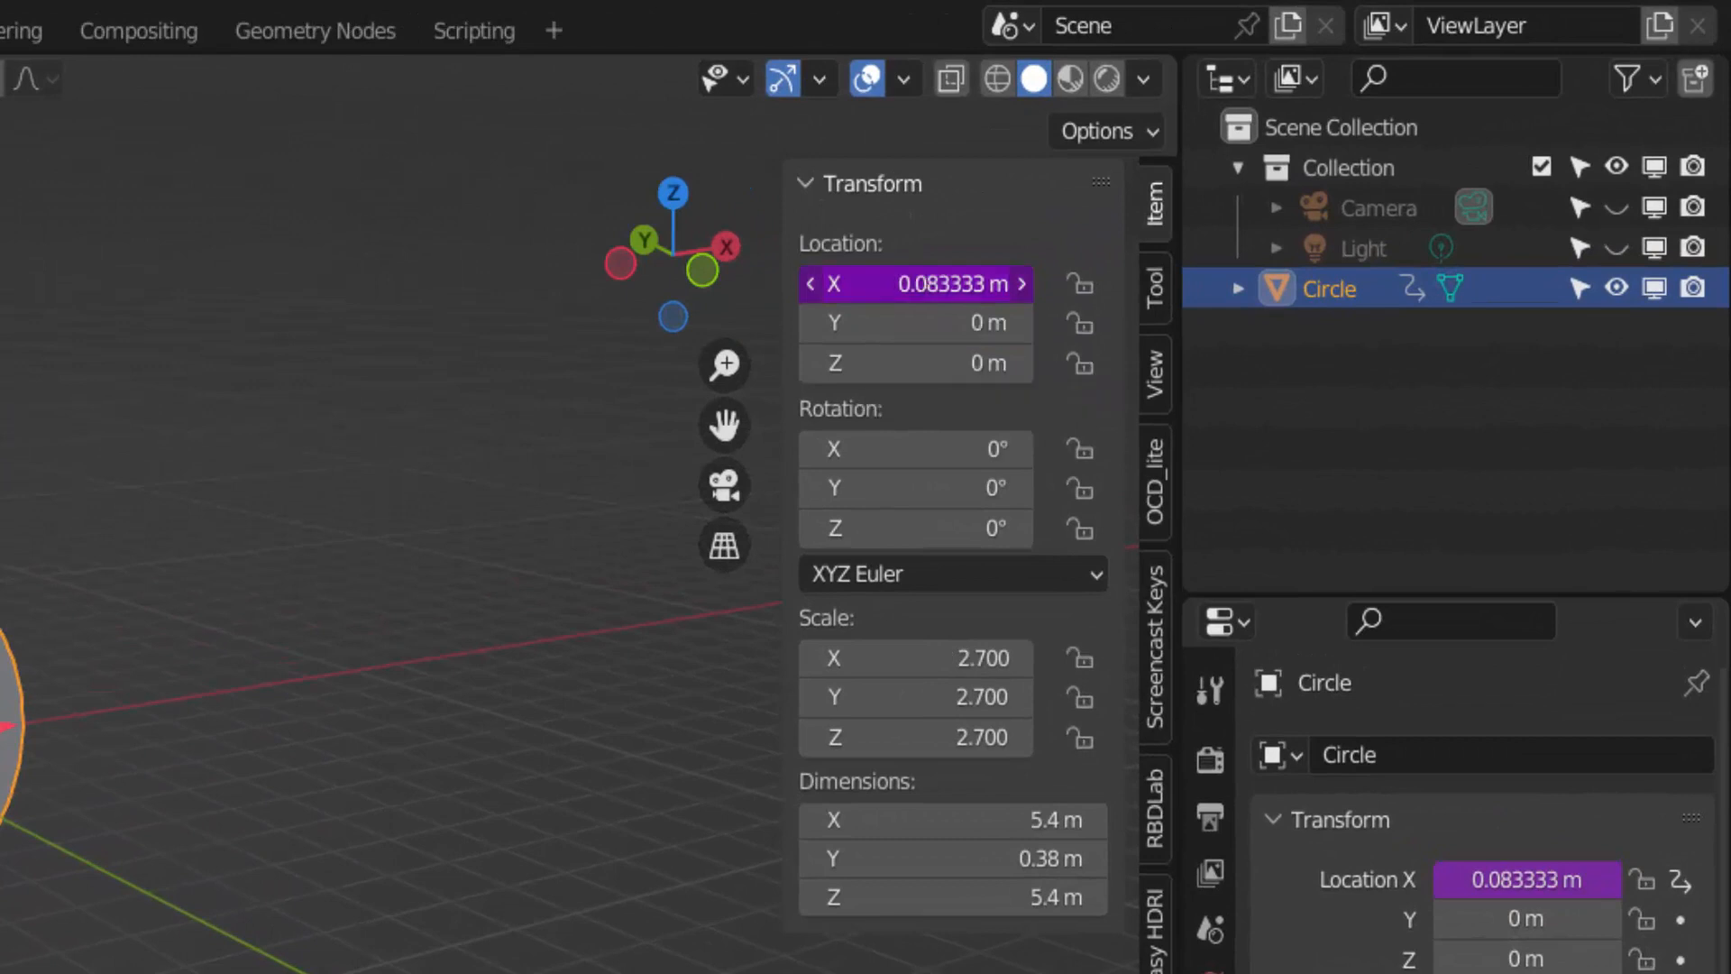
Change the wheel's X location driver expression to frame /80 and play the animation to check the speed.
left_click(1248, 168)
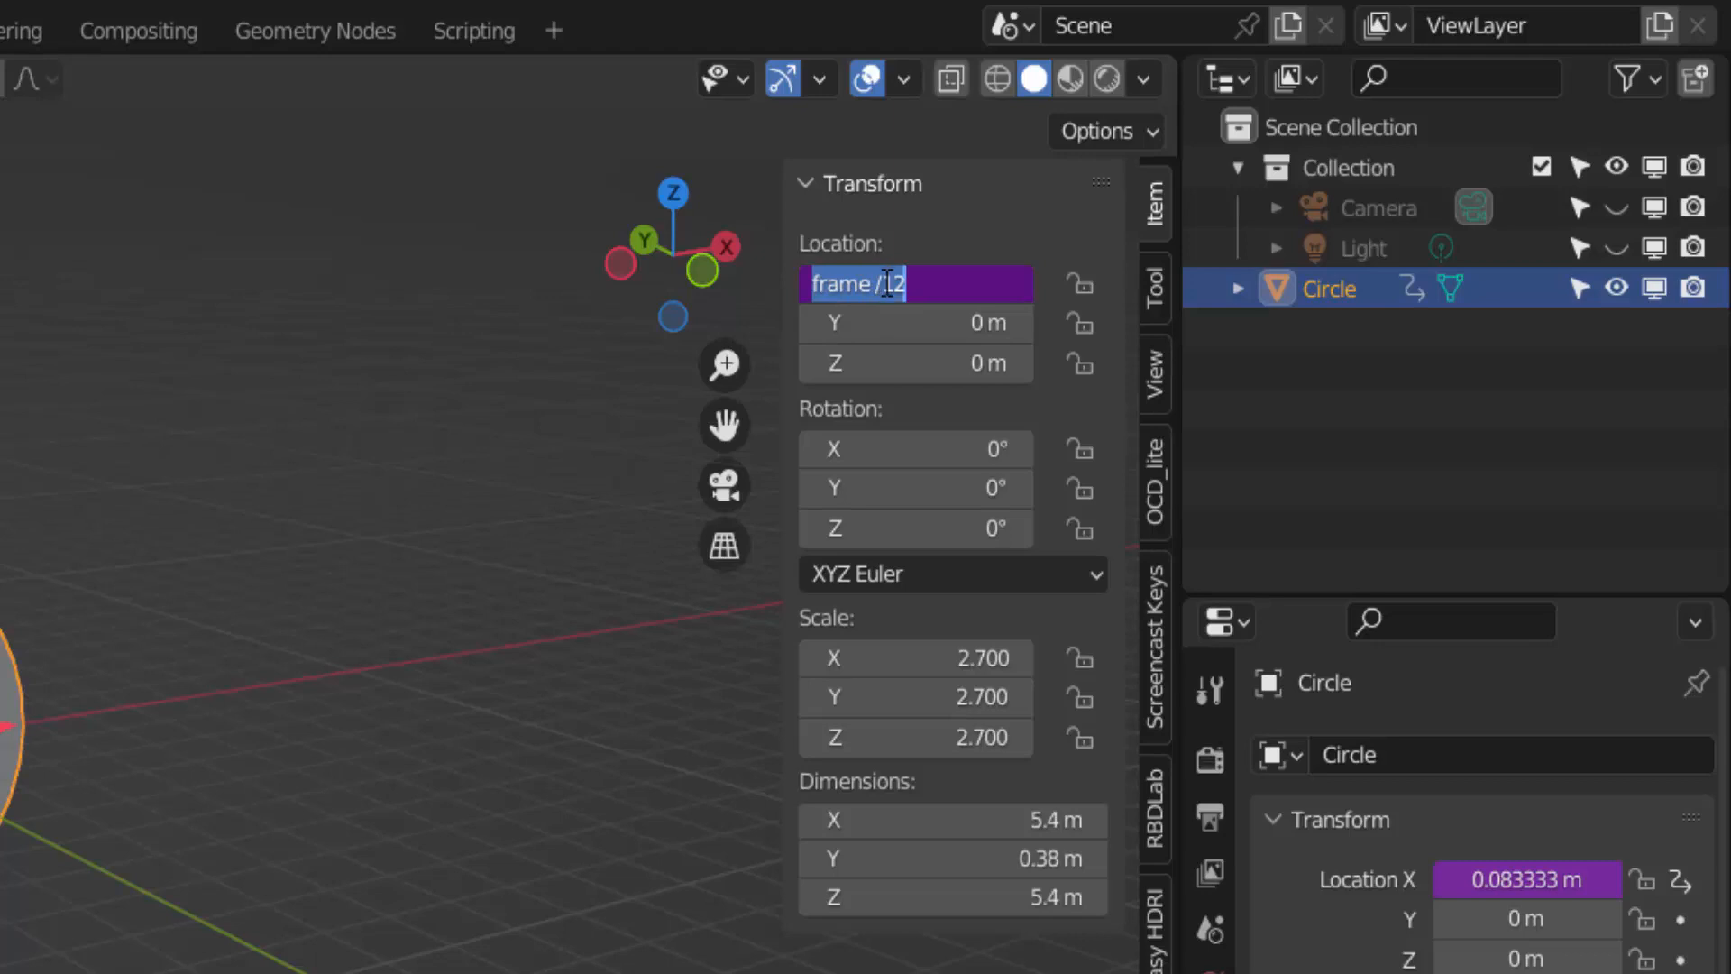
left_click_drag(885, 283, 911, 283)
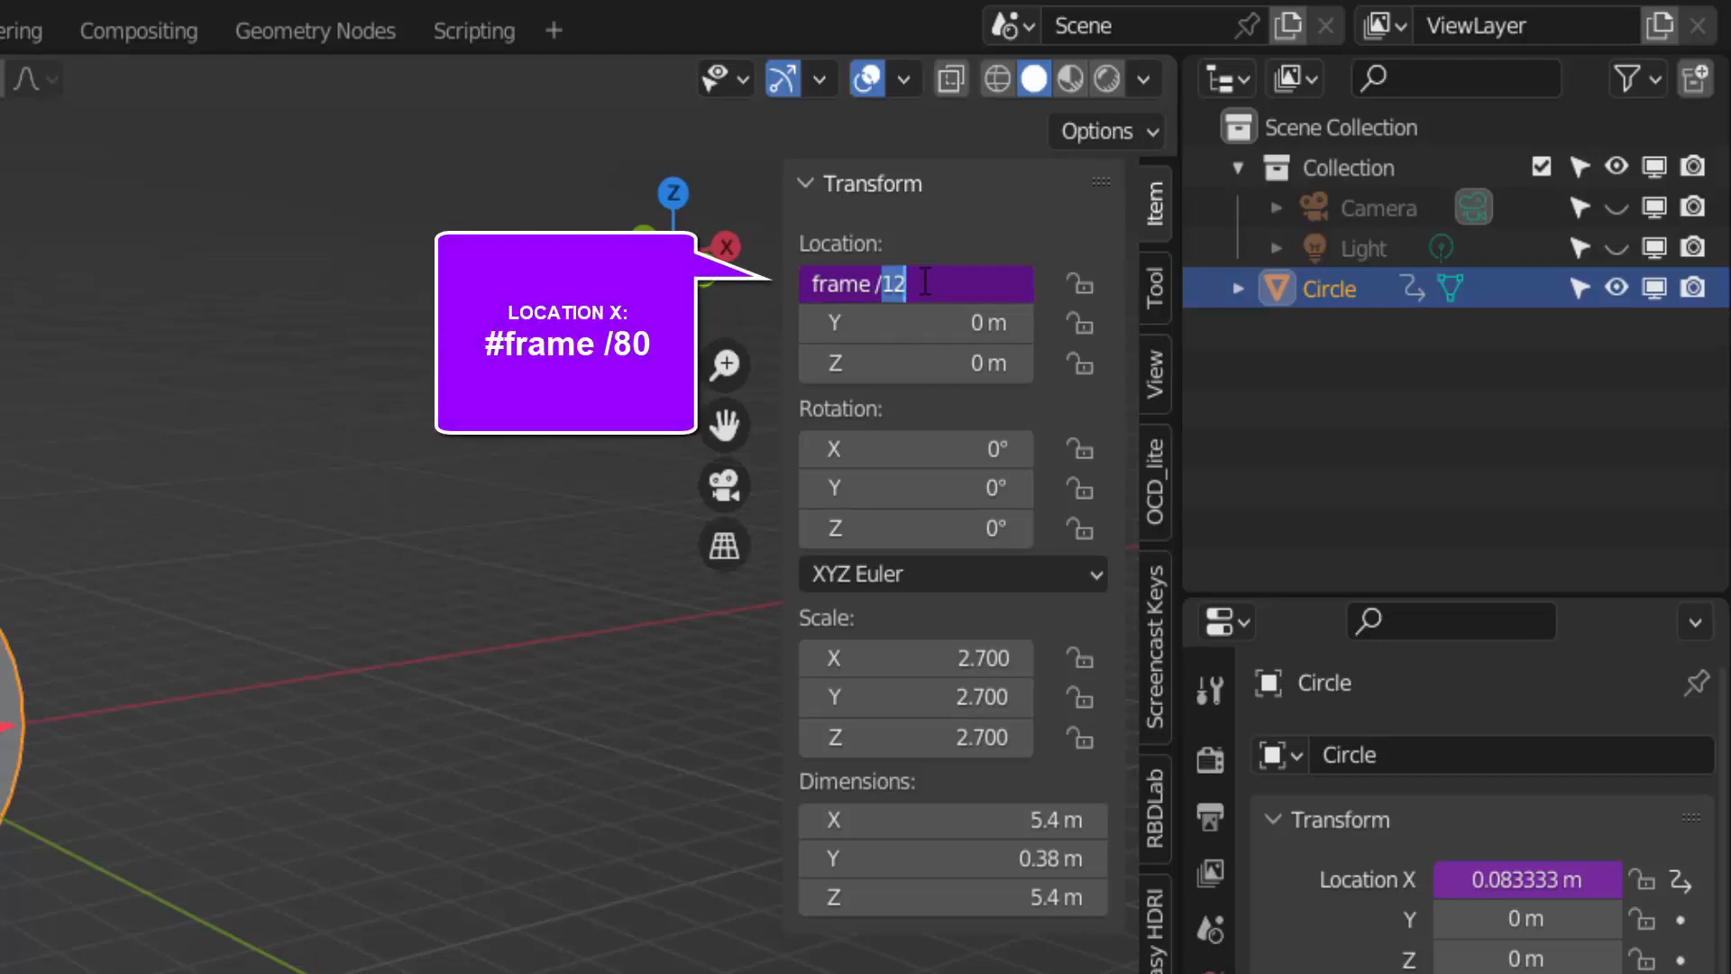
type("80")
key("Return")
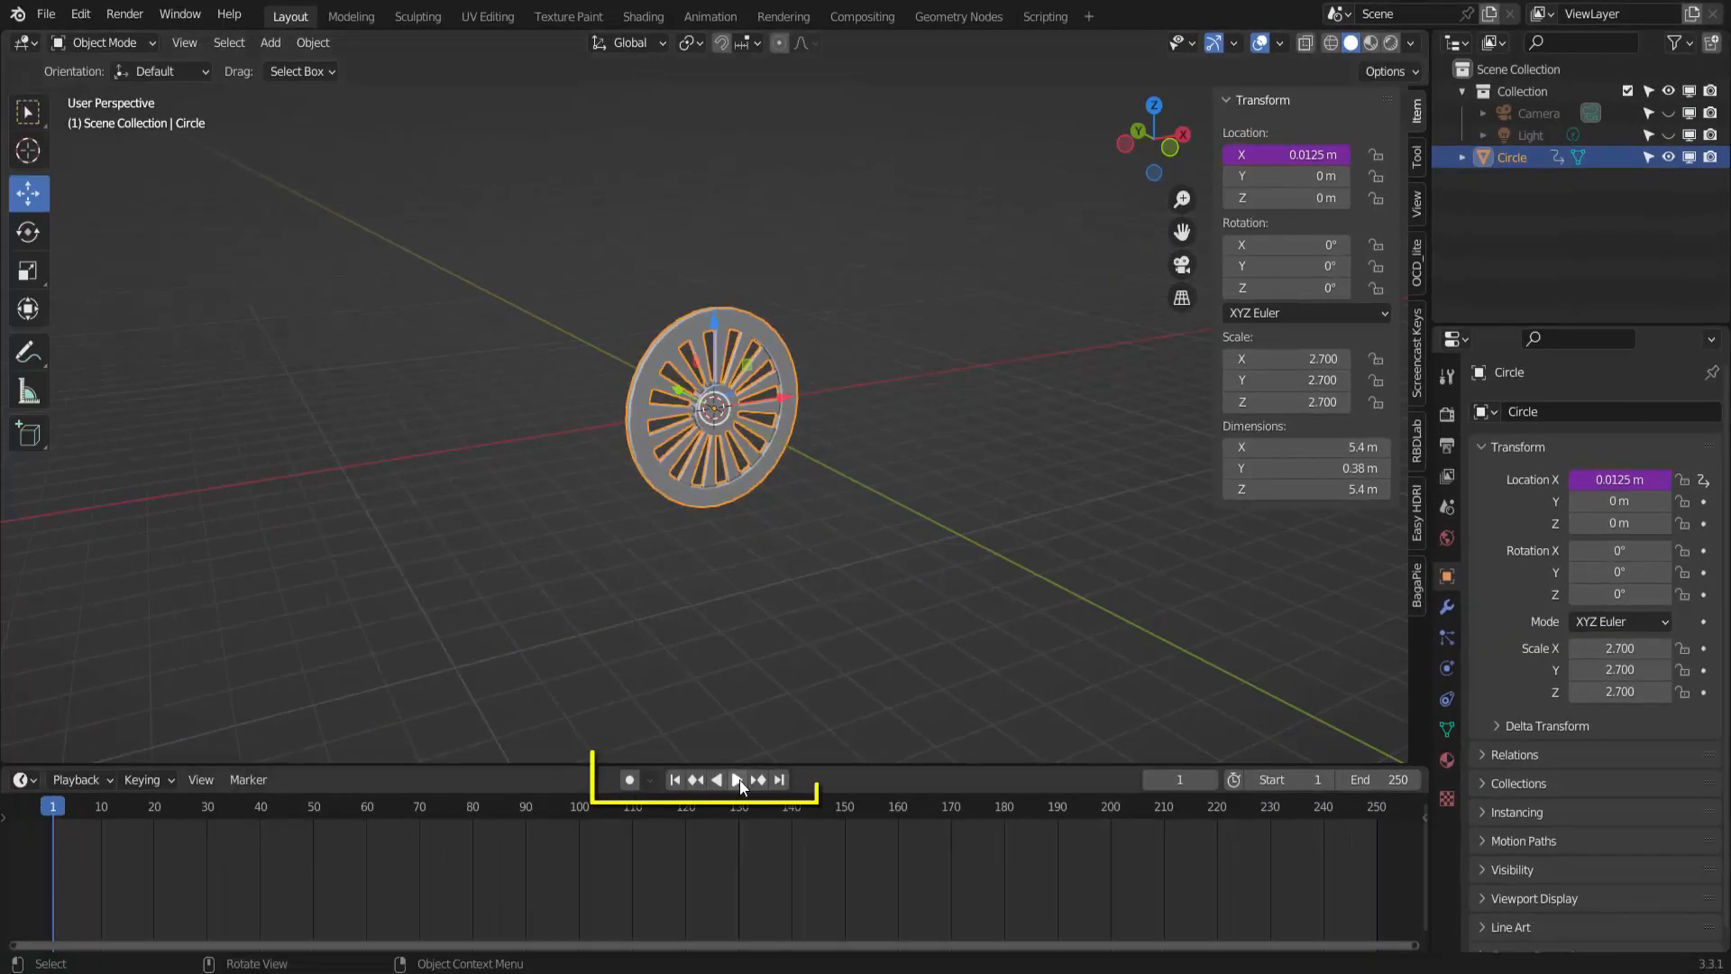
left_click(736, 781)
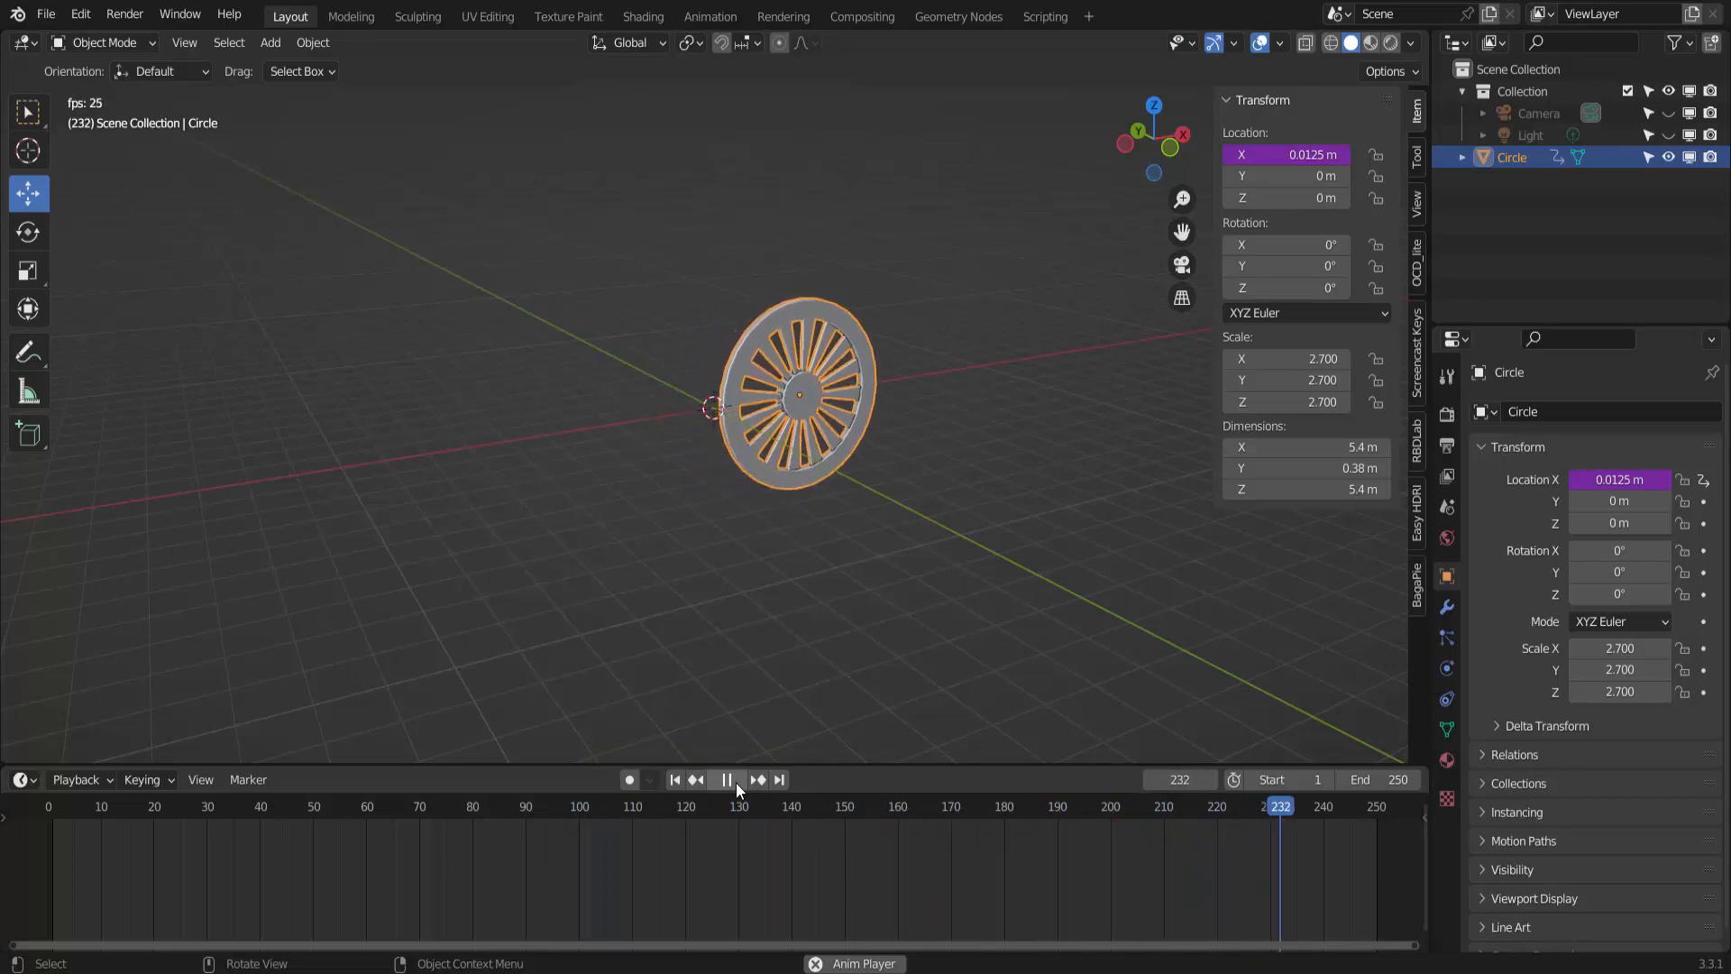
left_click(728, 780)
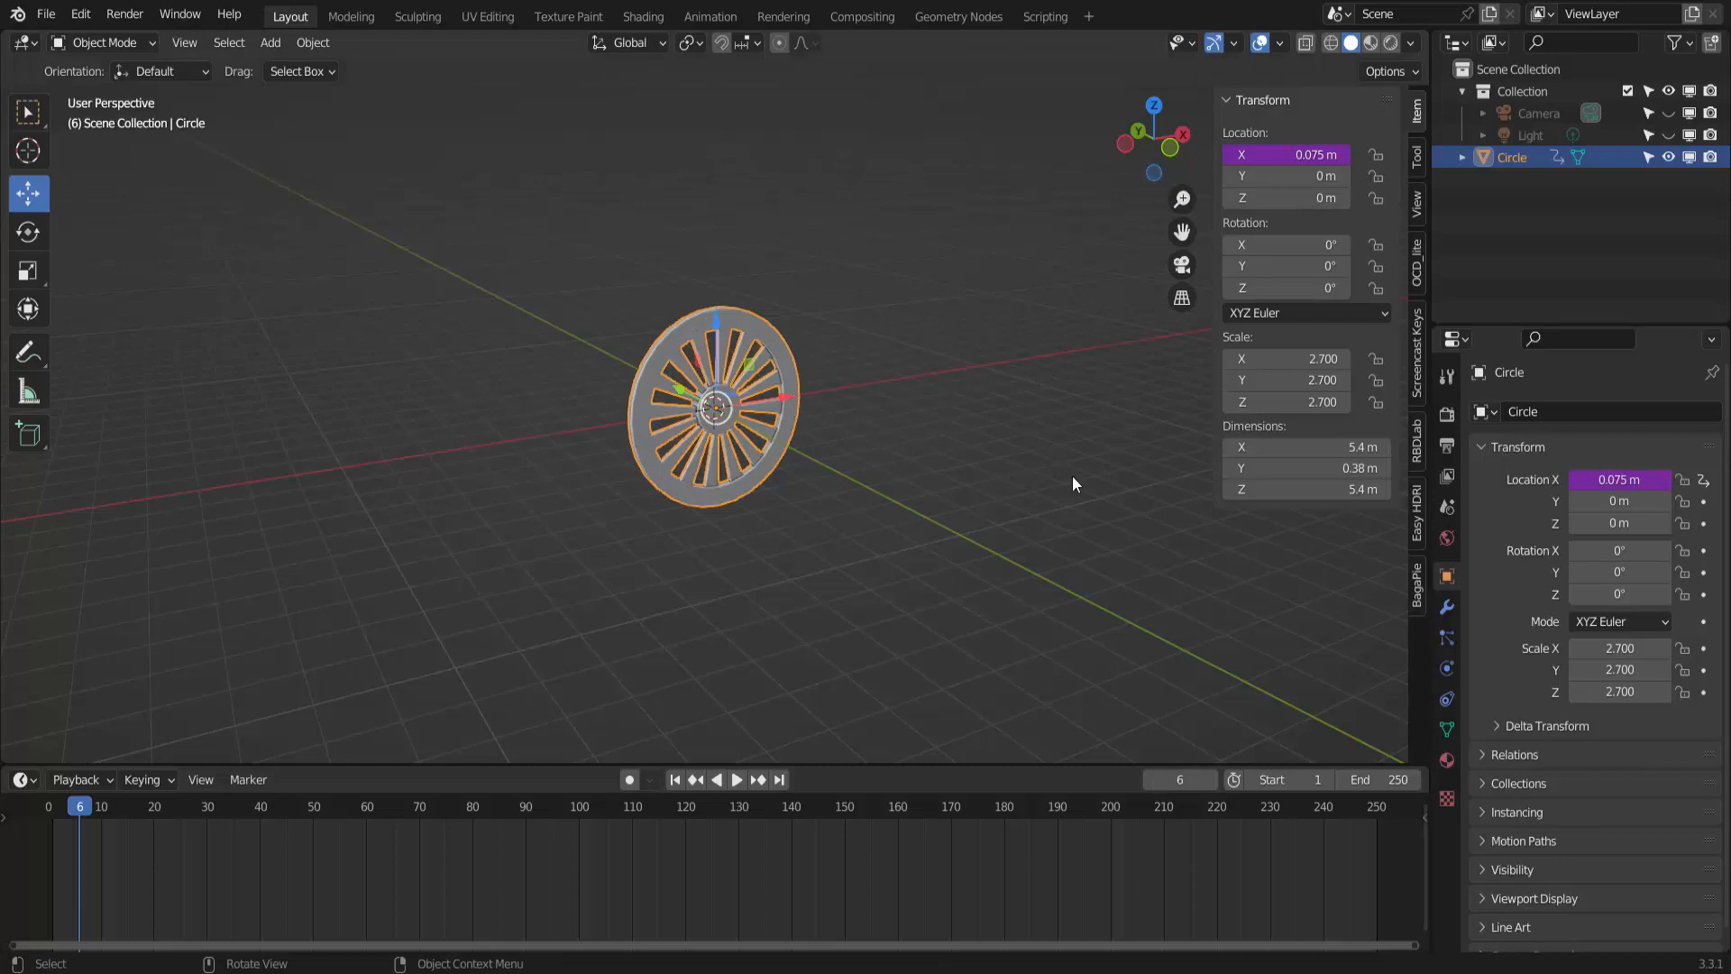
Drive the wheel's Y rotation with the expression #frame /15, play the animation briefly as a check and return to frame 1.
left_click(676, 781)
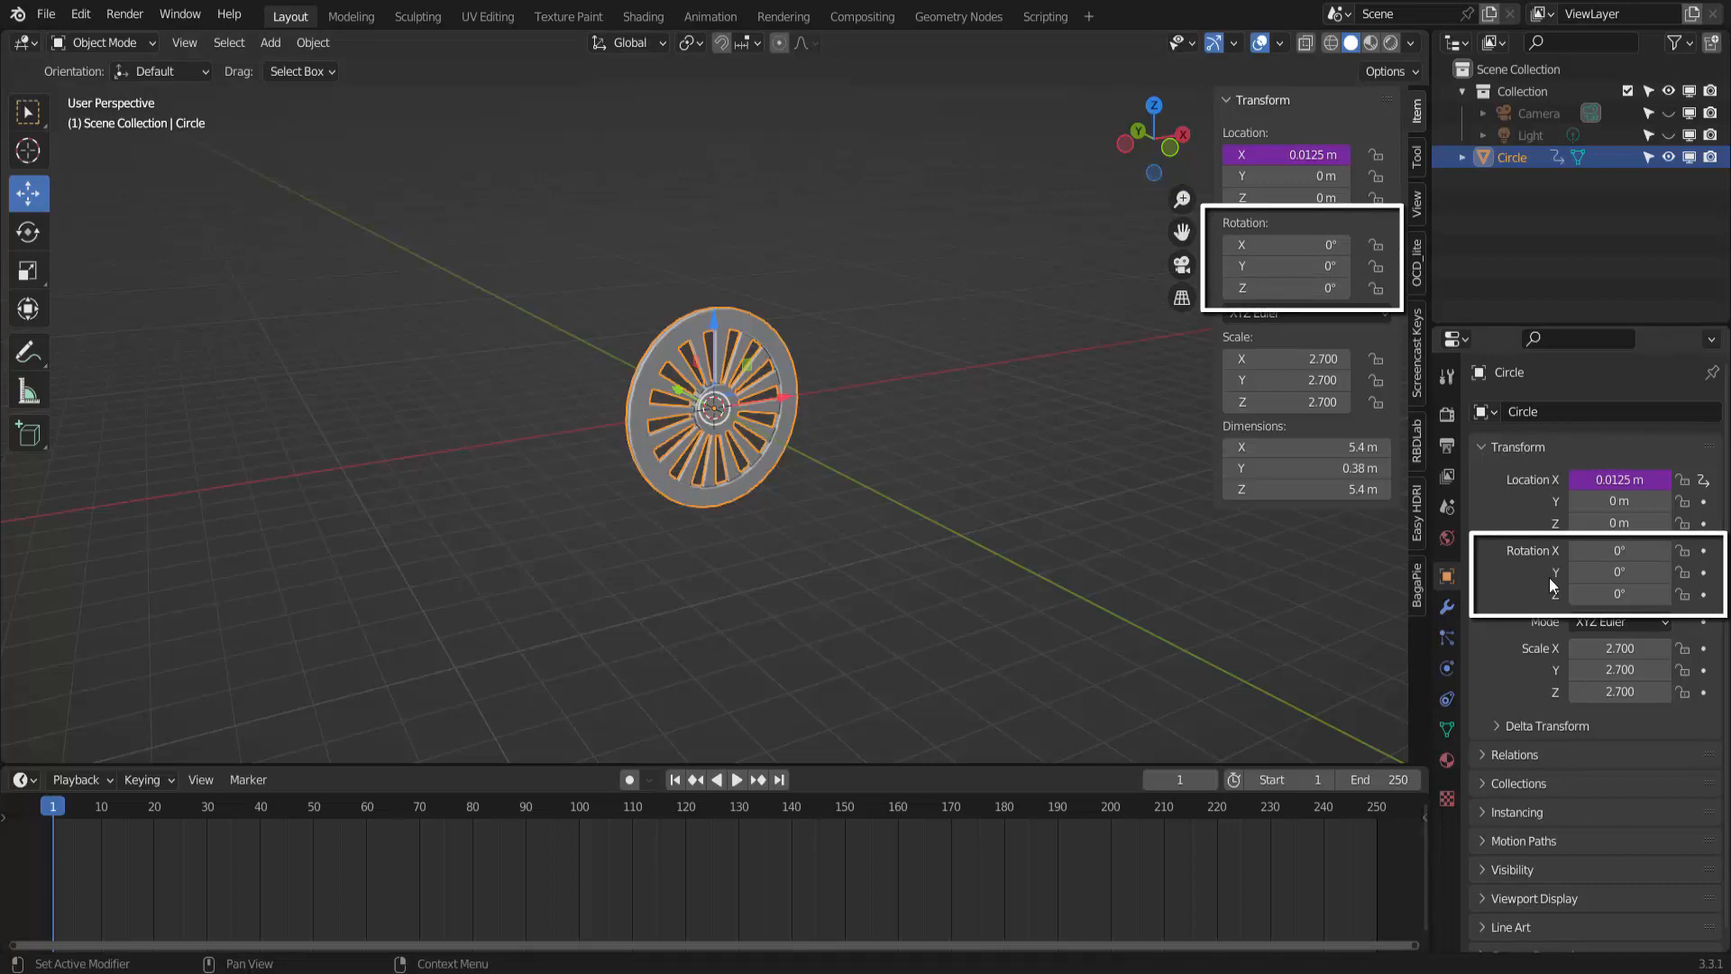
left_click(1273, 265)
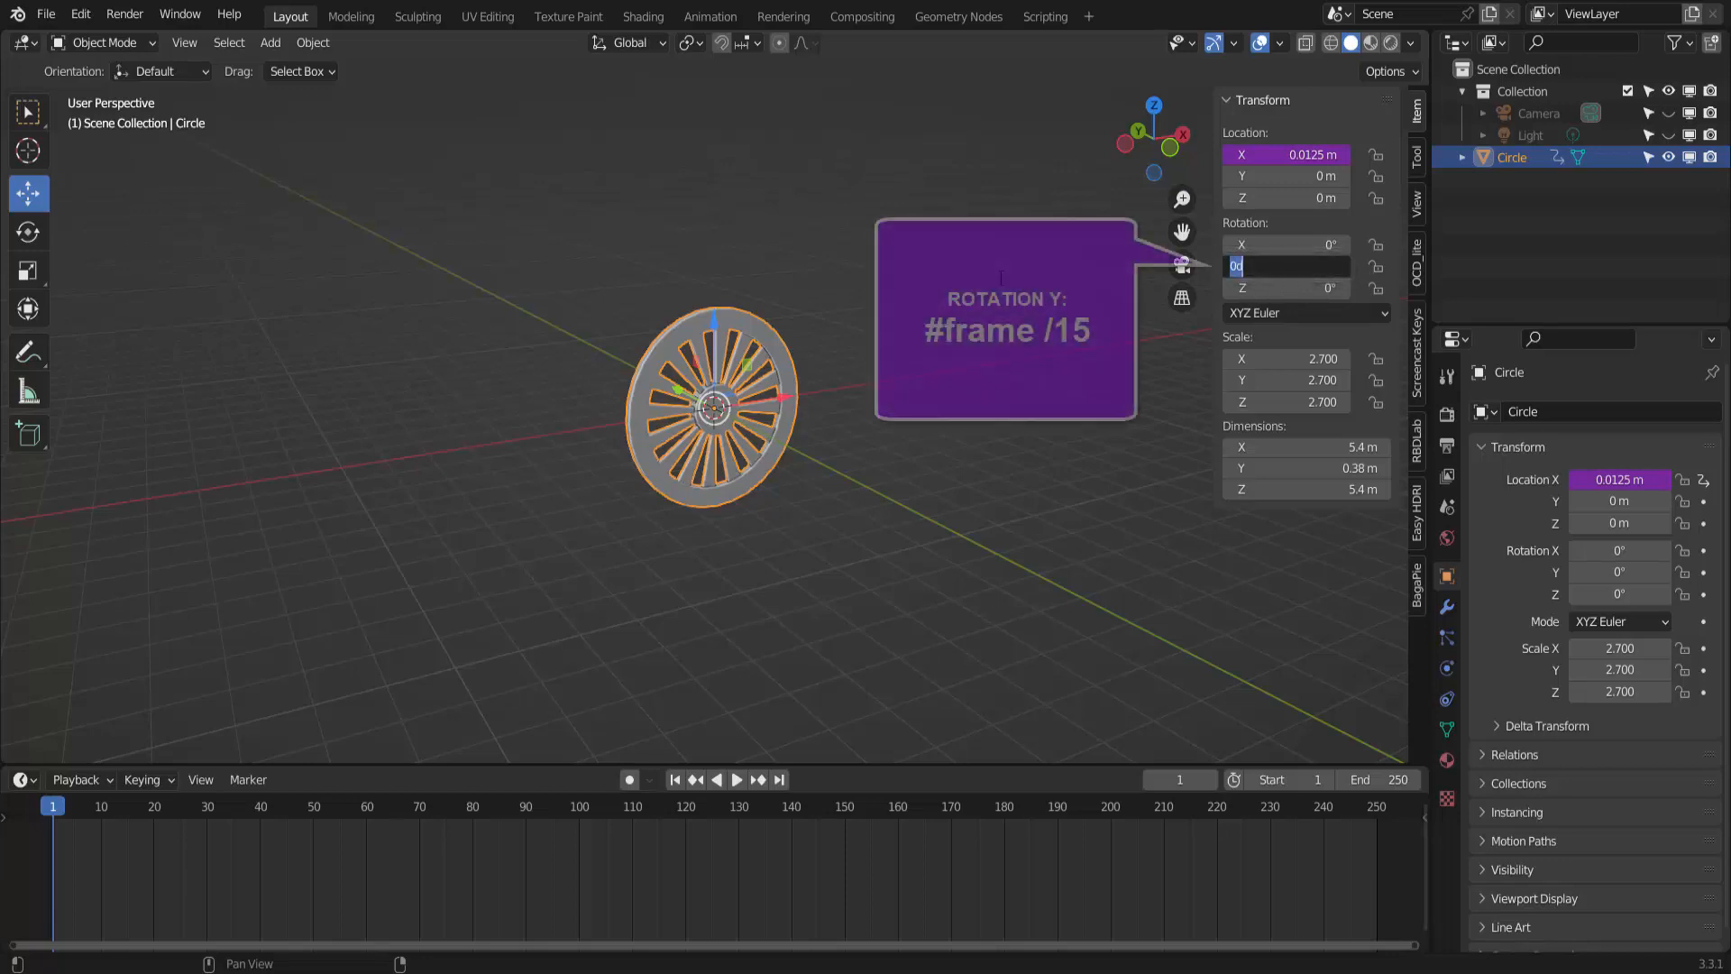
type("#")
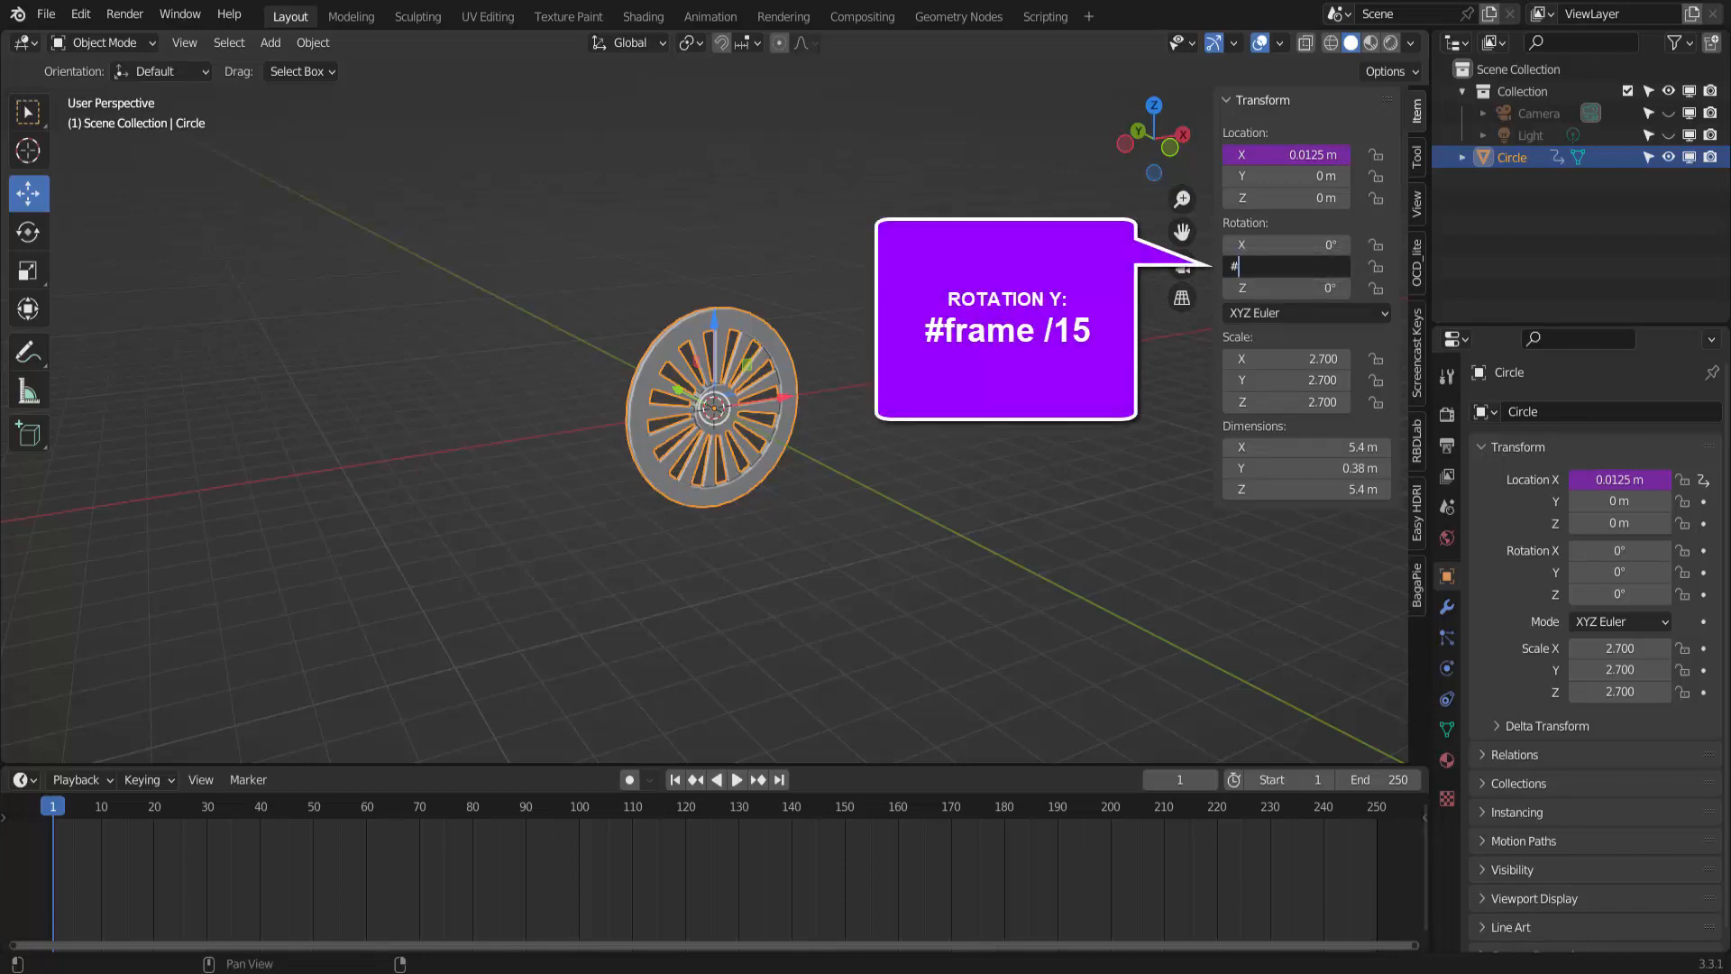
type("frame /")
type("15")
key("Return")
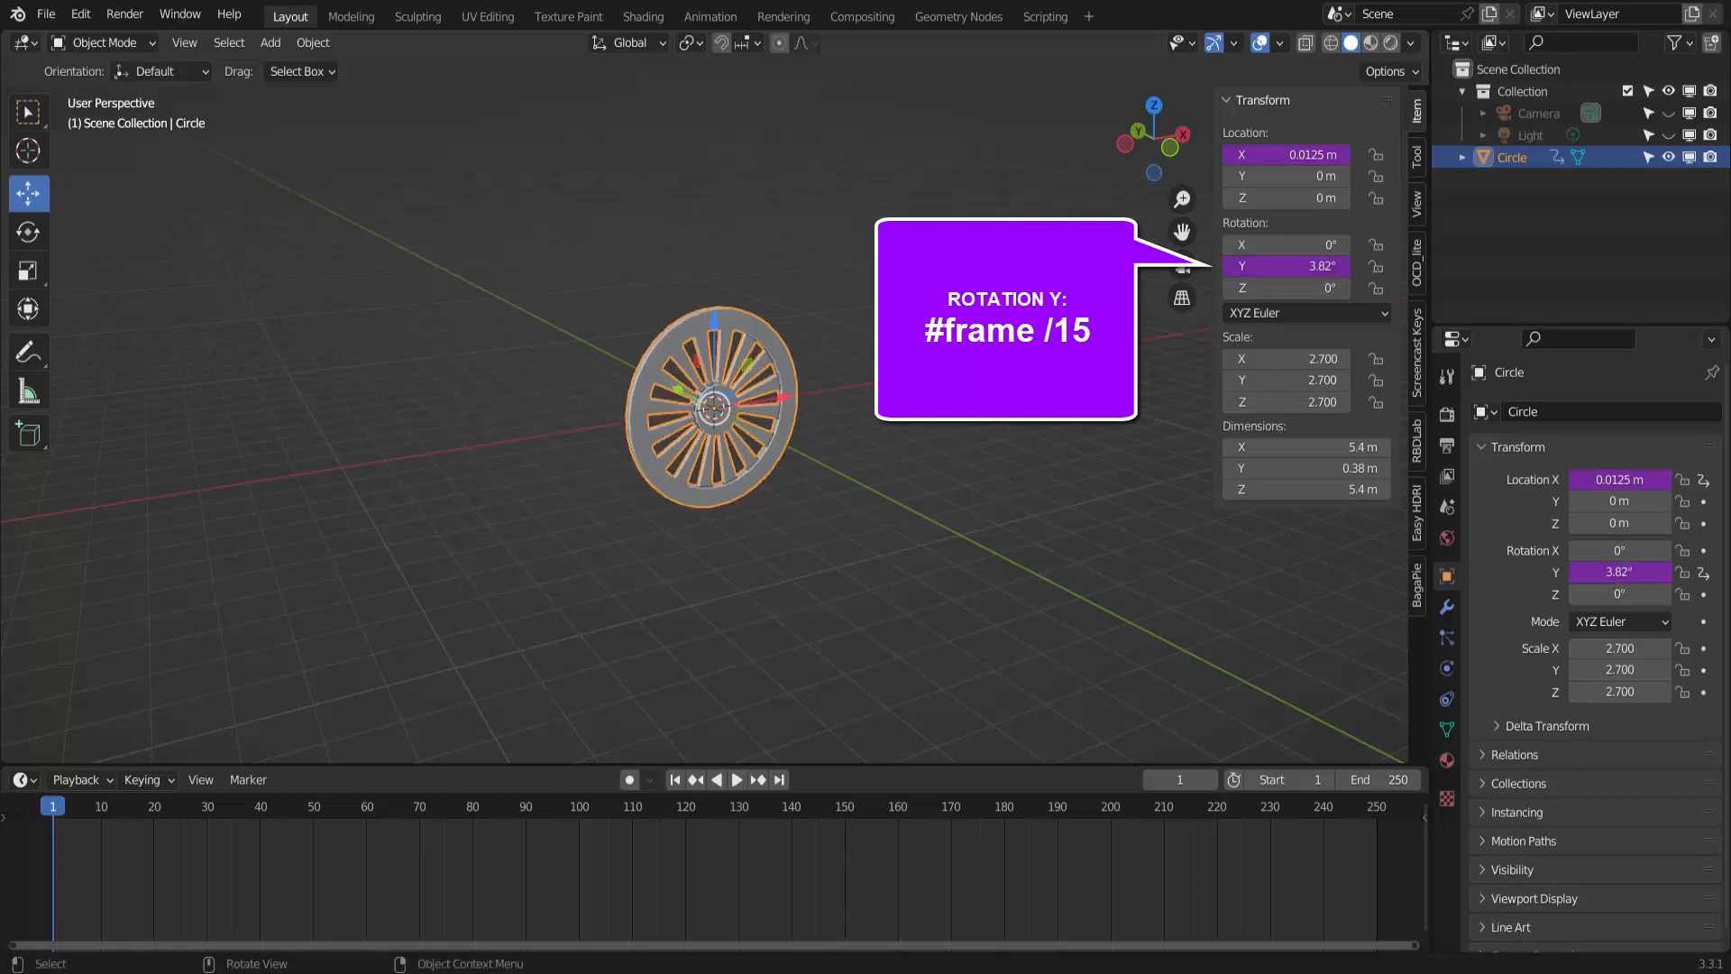
left_click(739, 781)
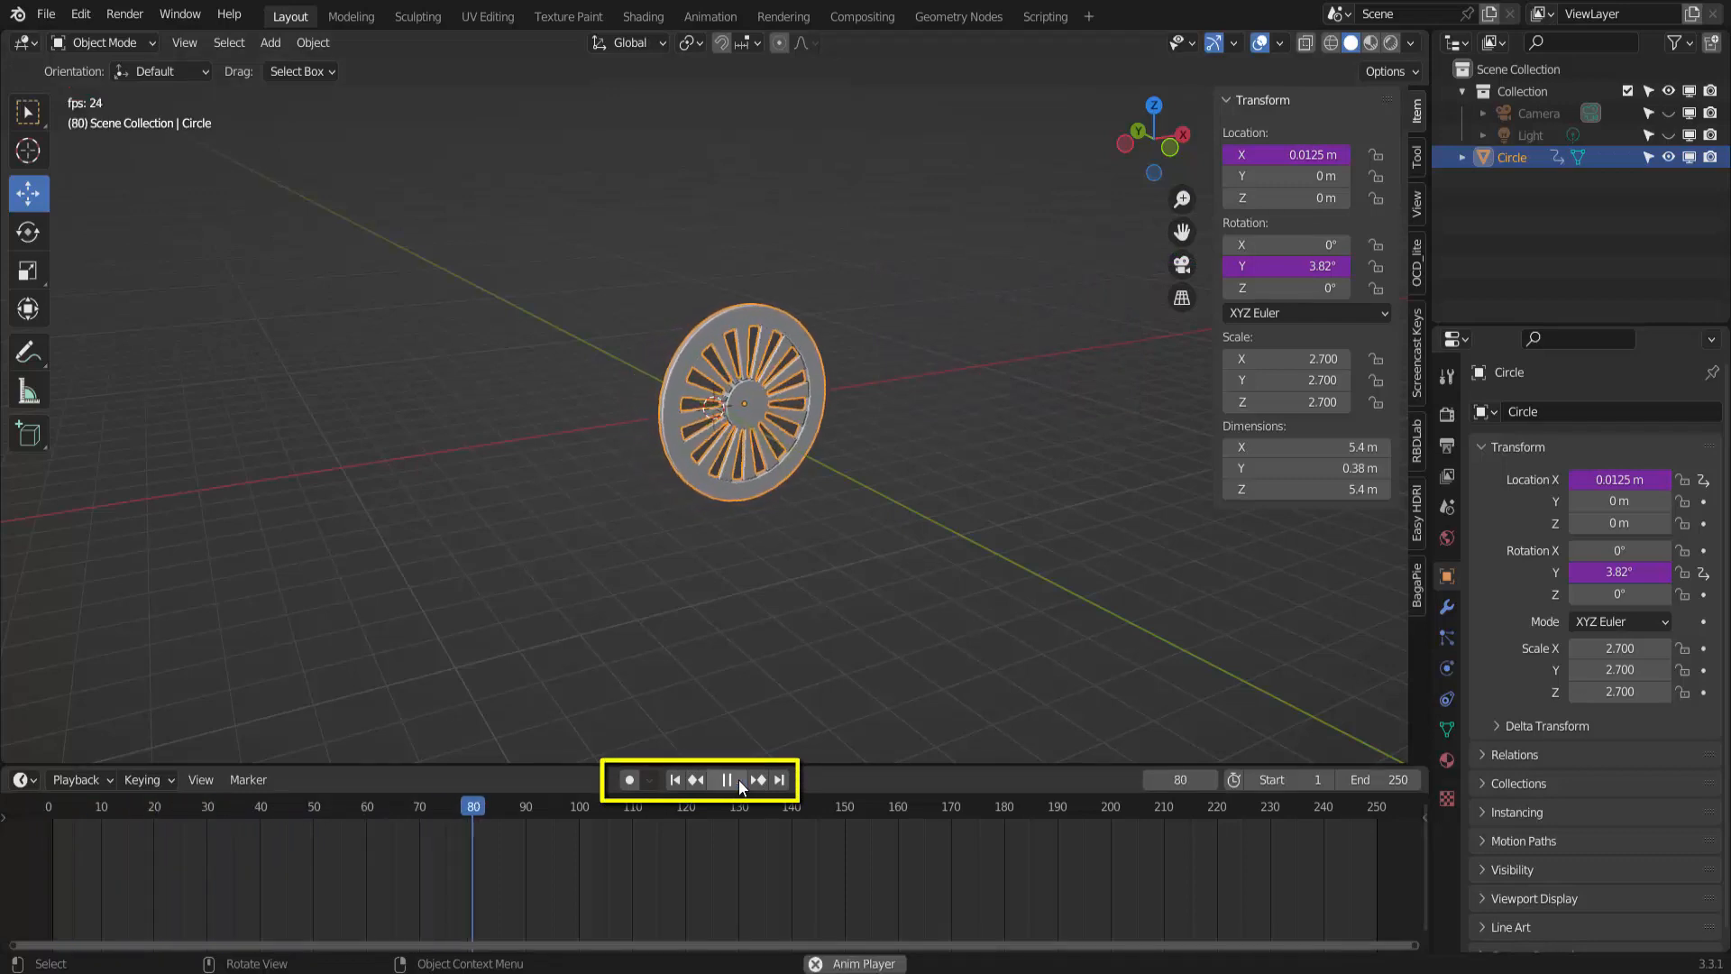
left_click(723, 782)
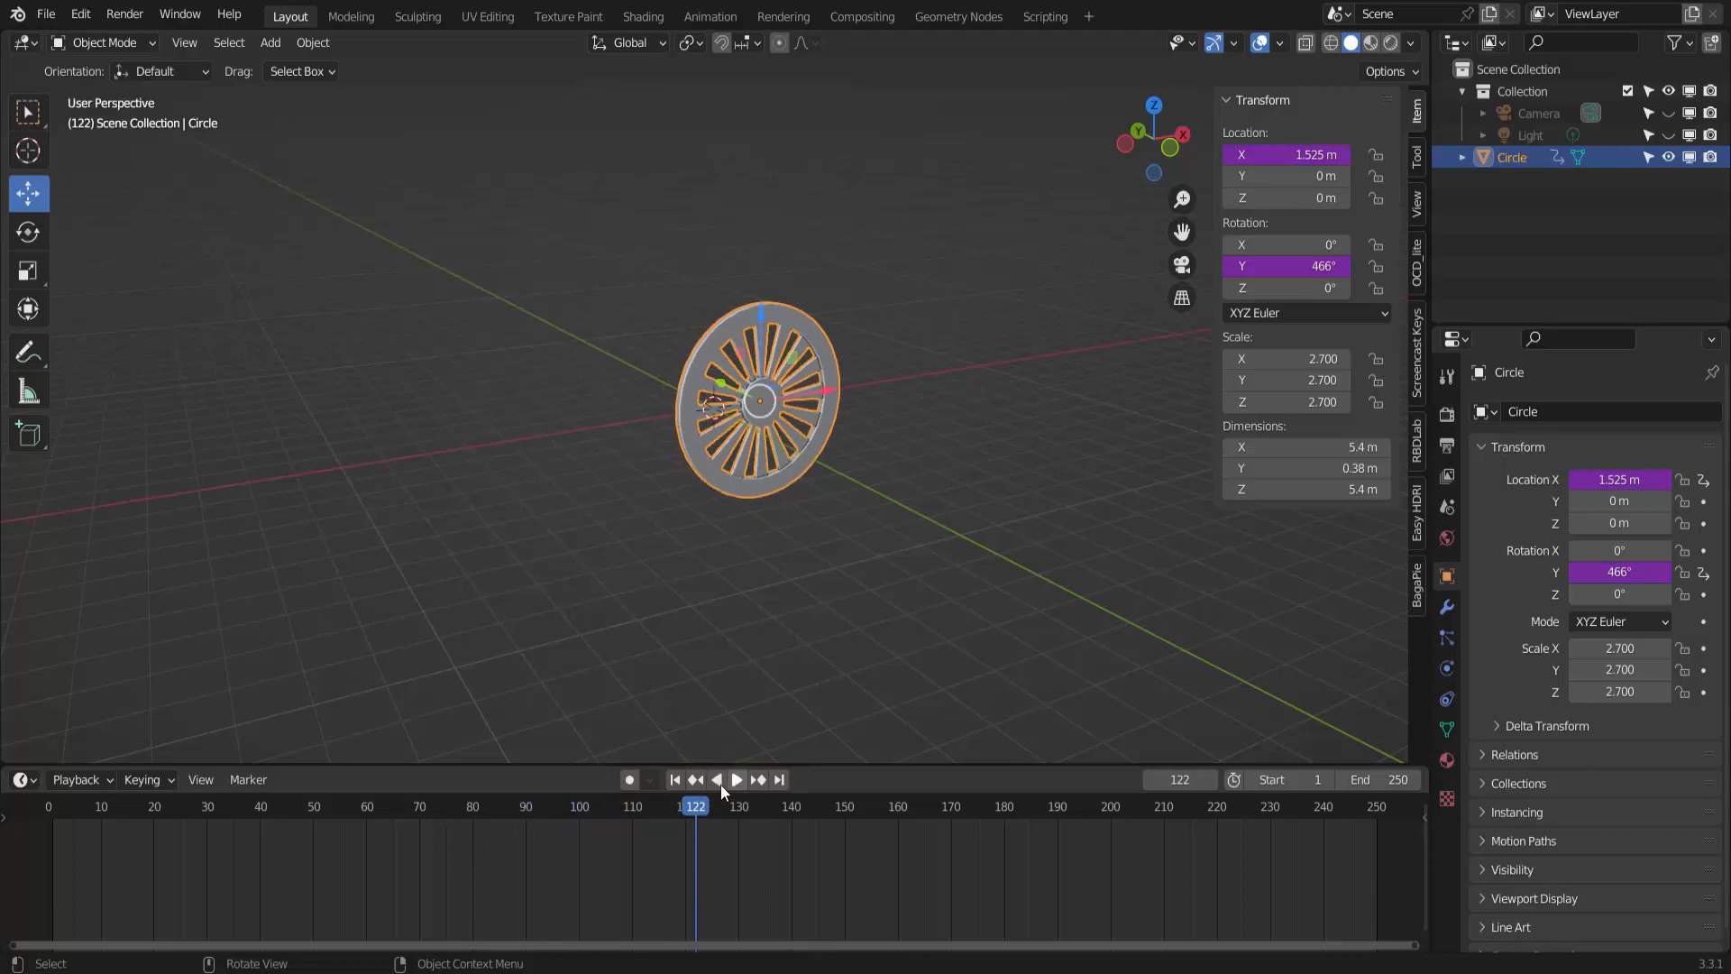
left_click(676, 781)
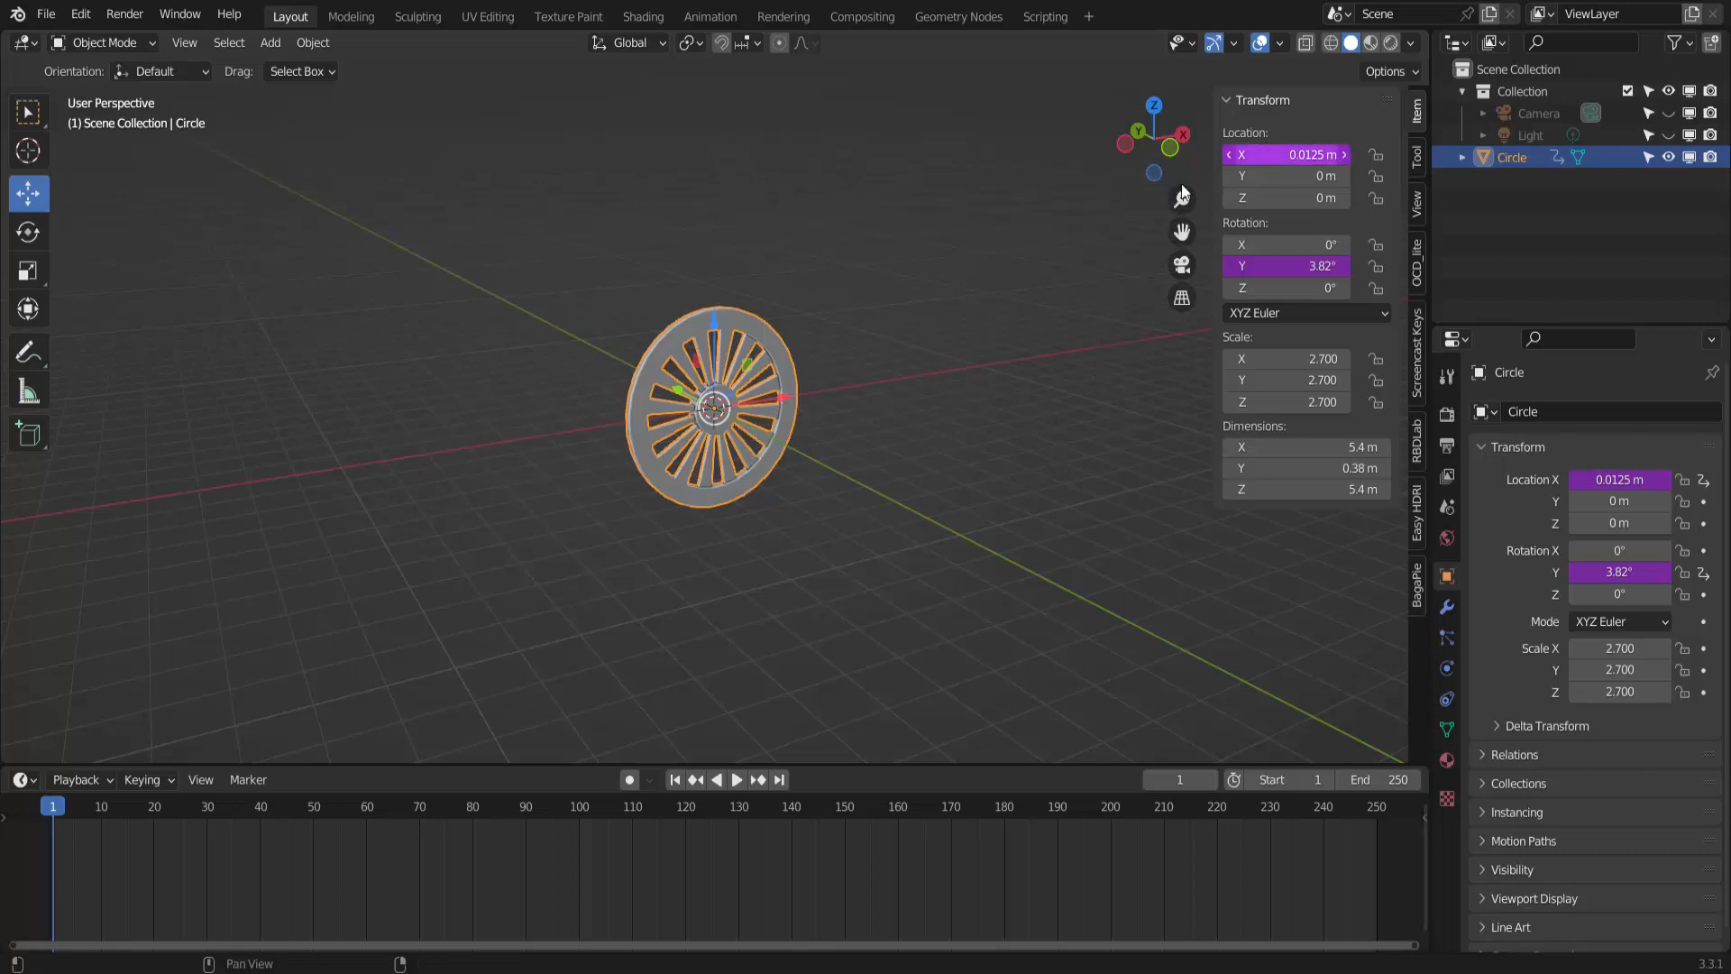
Change the wheel's Y rotation driver expression to frame /80, play the animation to check the speed and return to frame 1.
double_click(1287, 266)
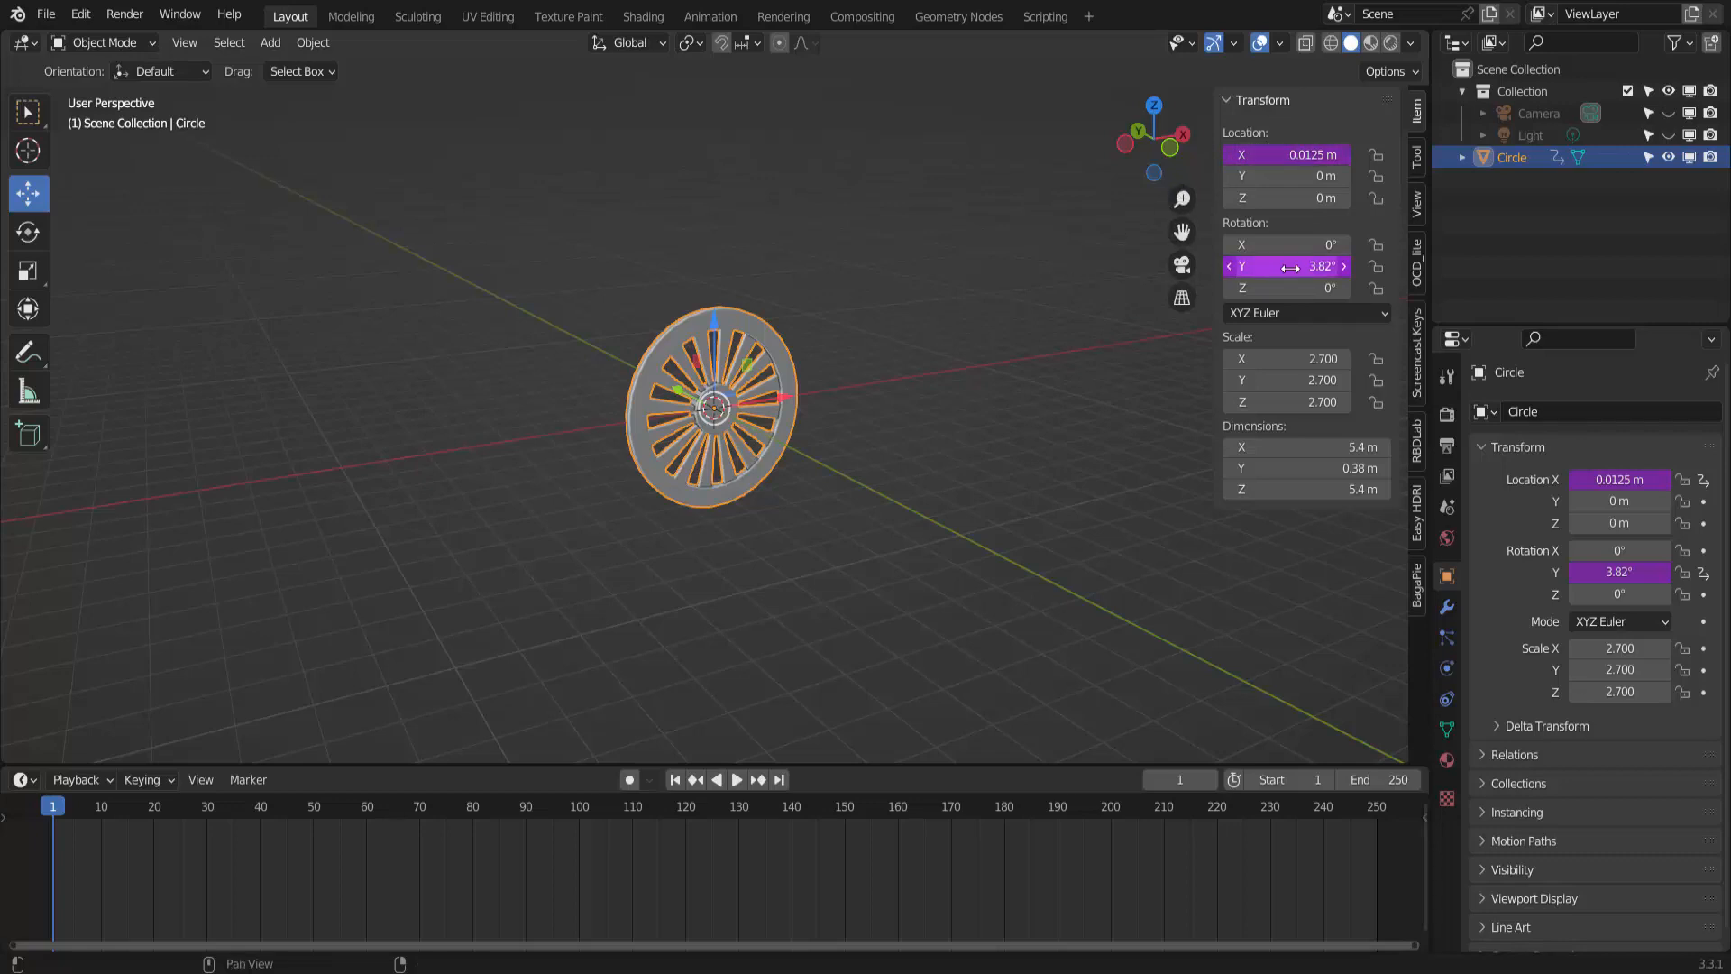
left_click(1287, 267)
double_click(1288, 266)
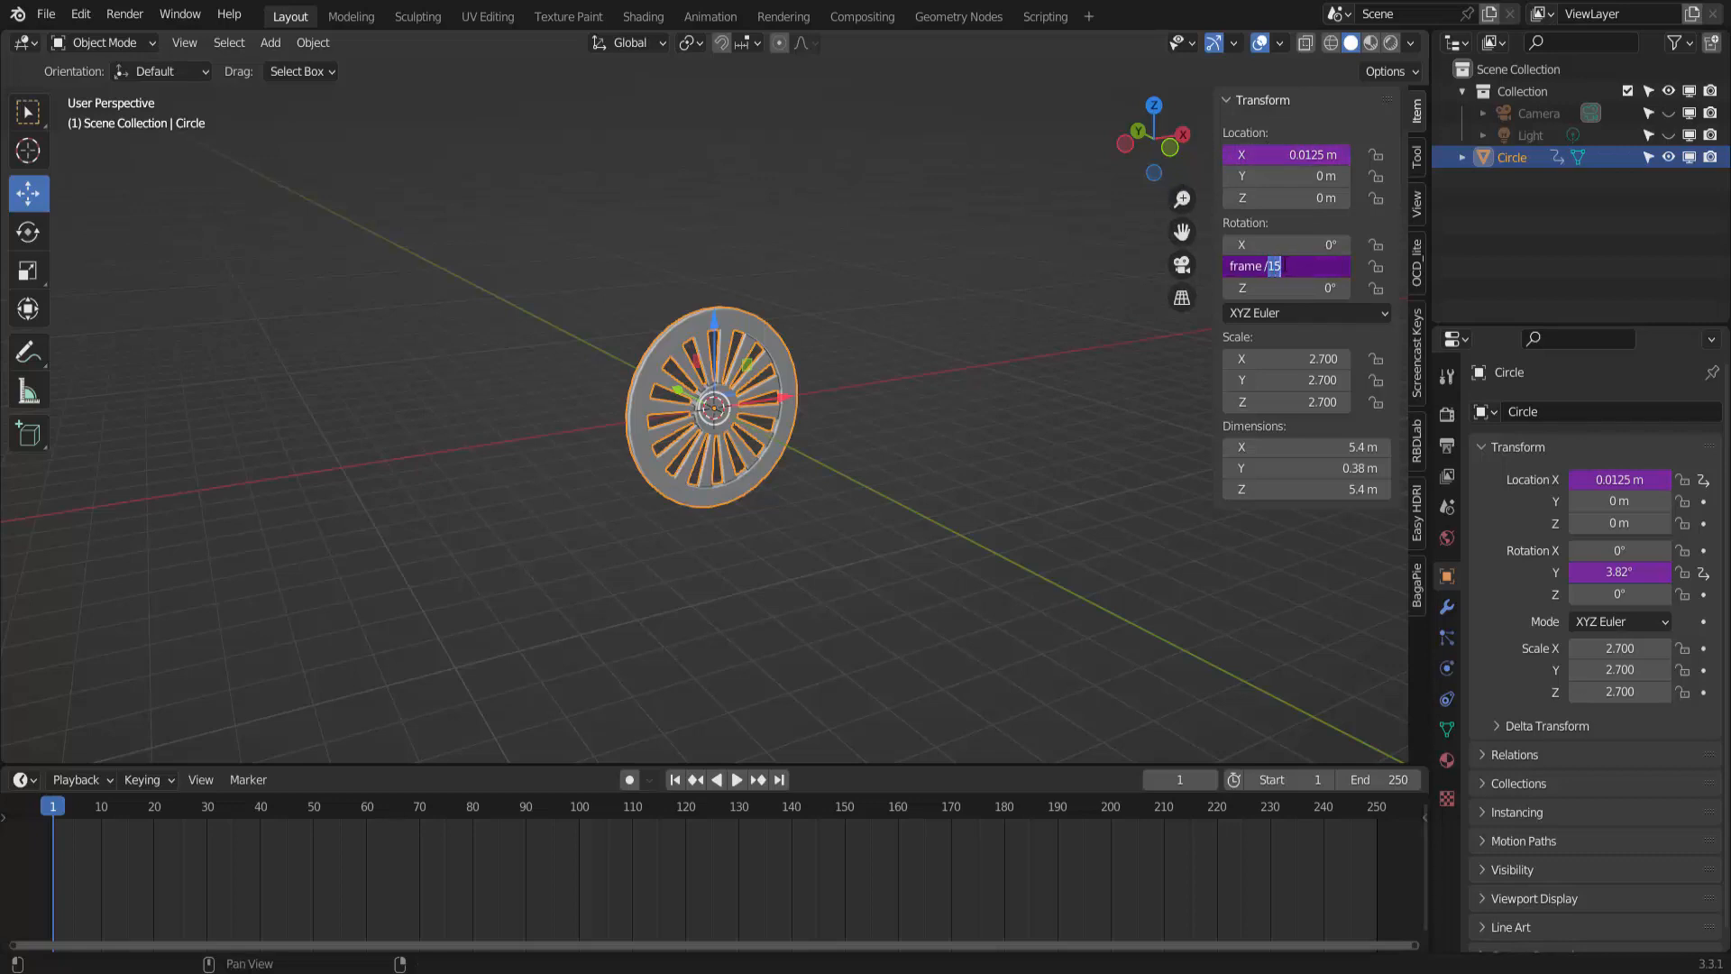
type("80")
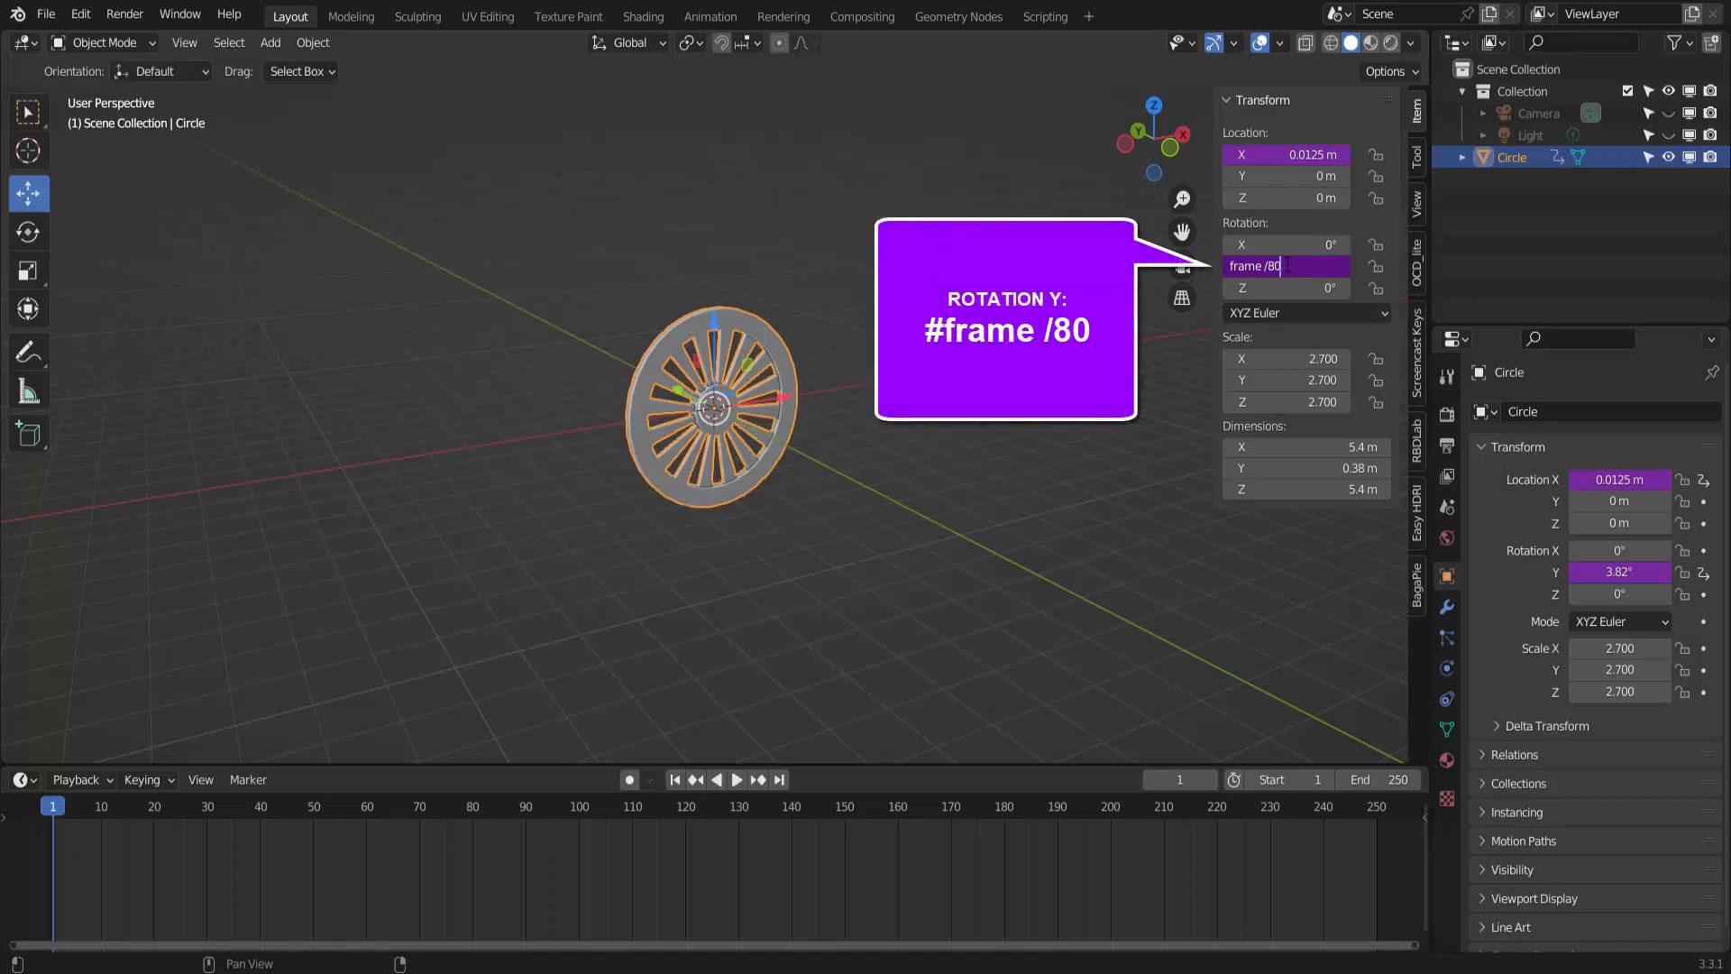
key("Return")
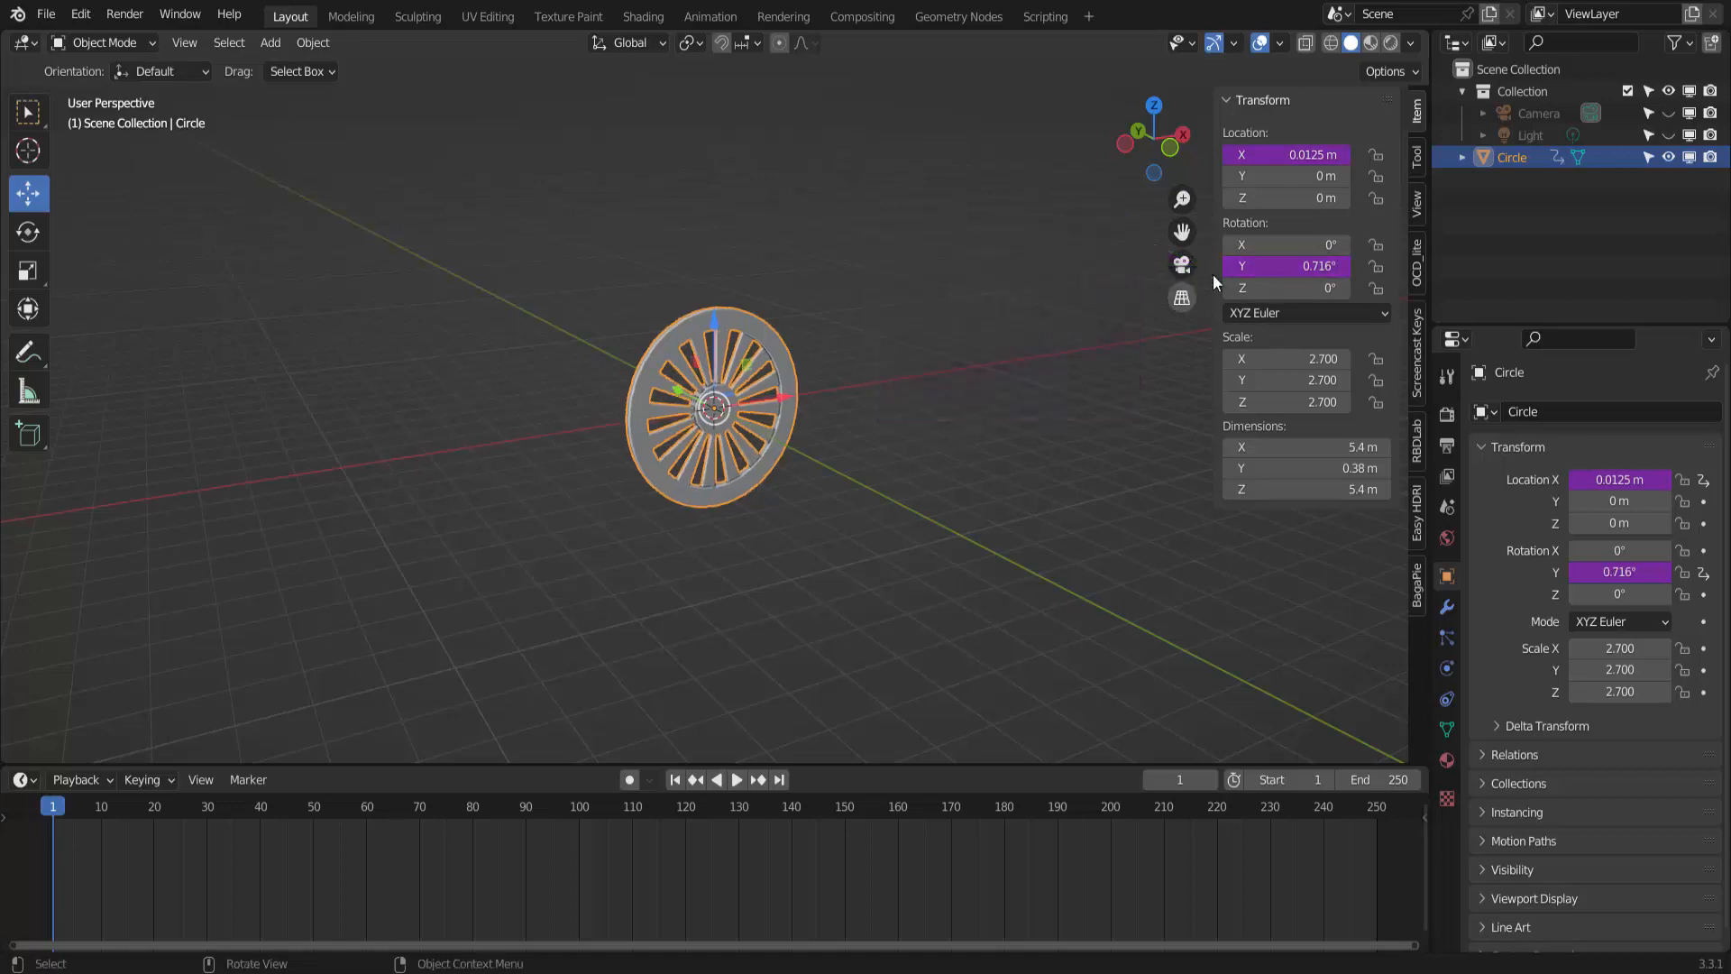
left_click(736, 780)
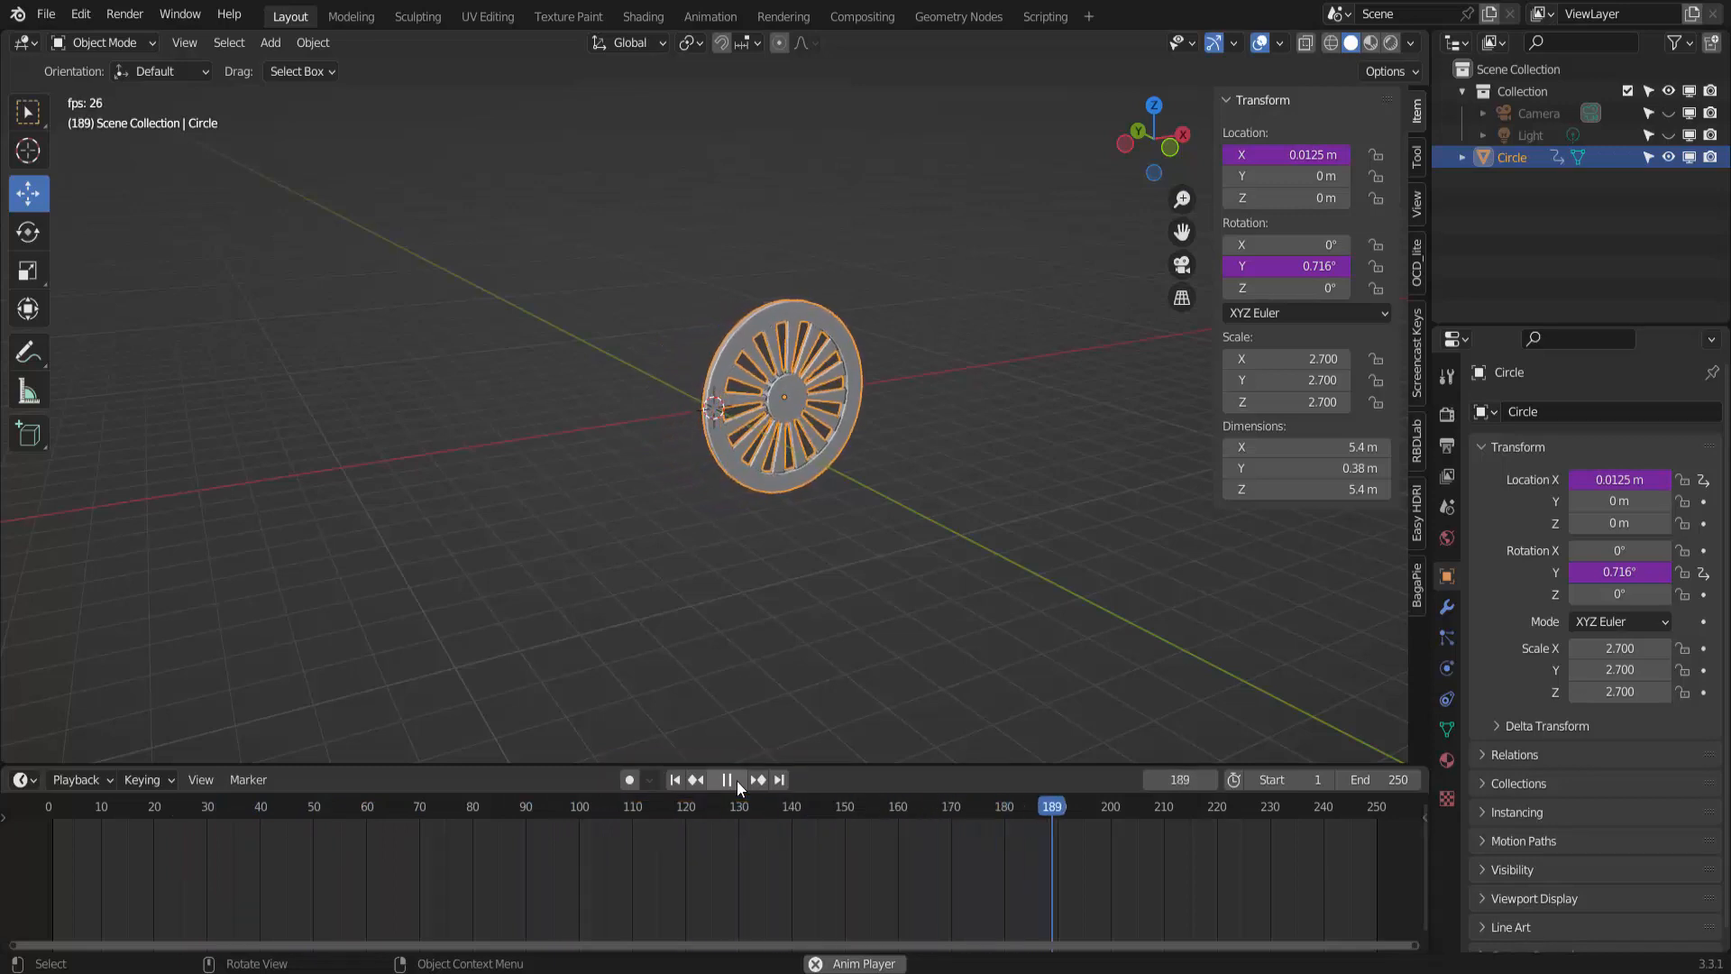
left_click(737, 784)
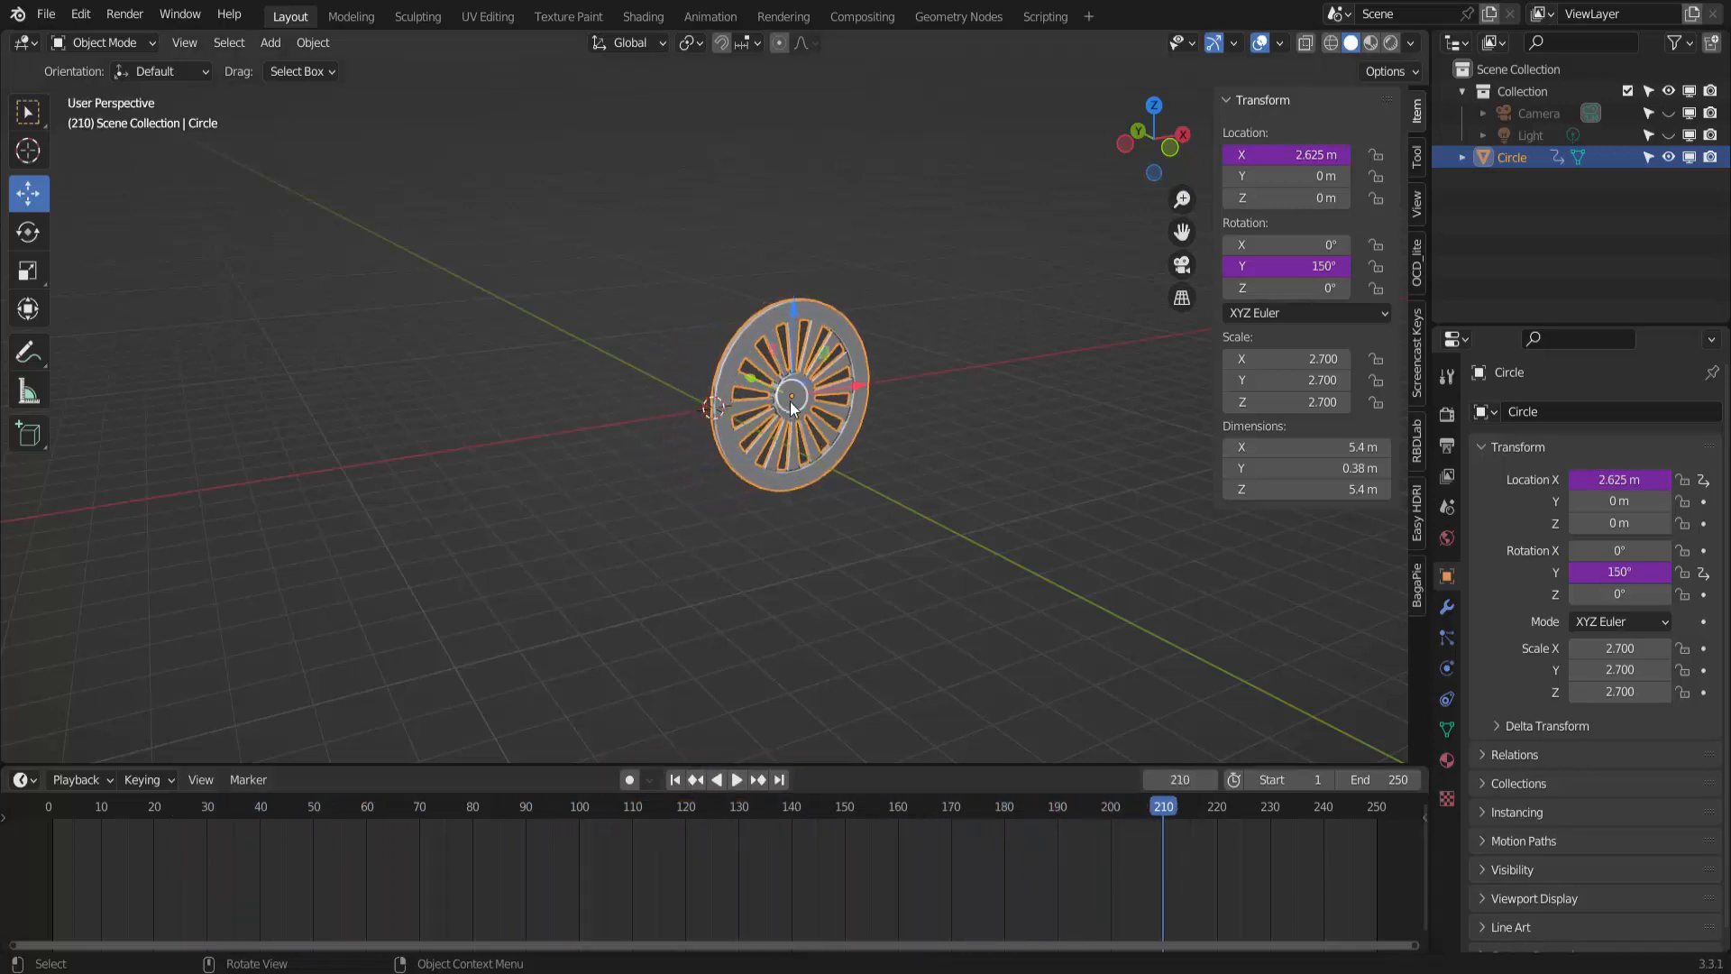
left_click(676, 781)
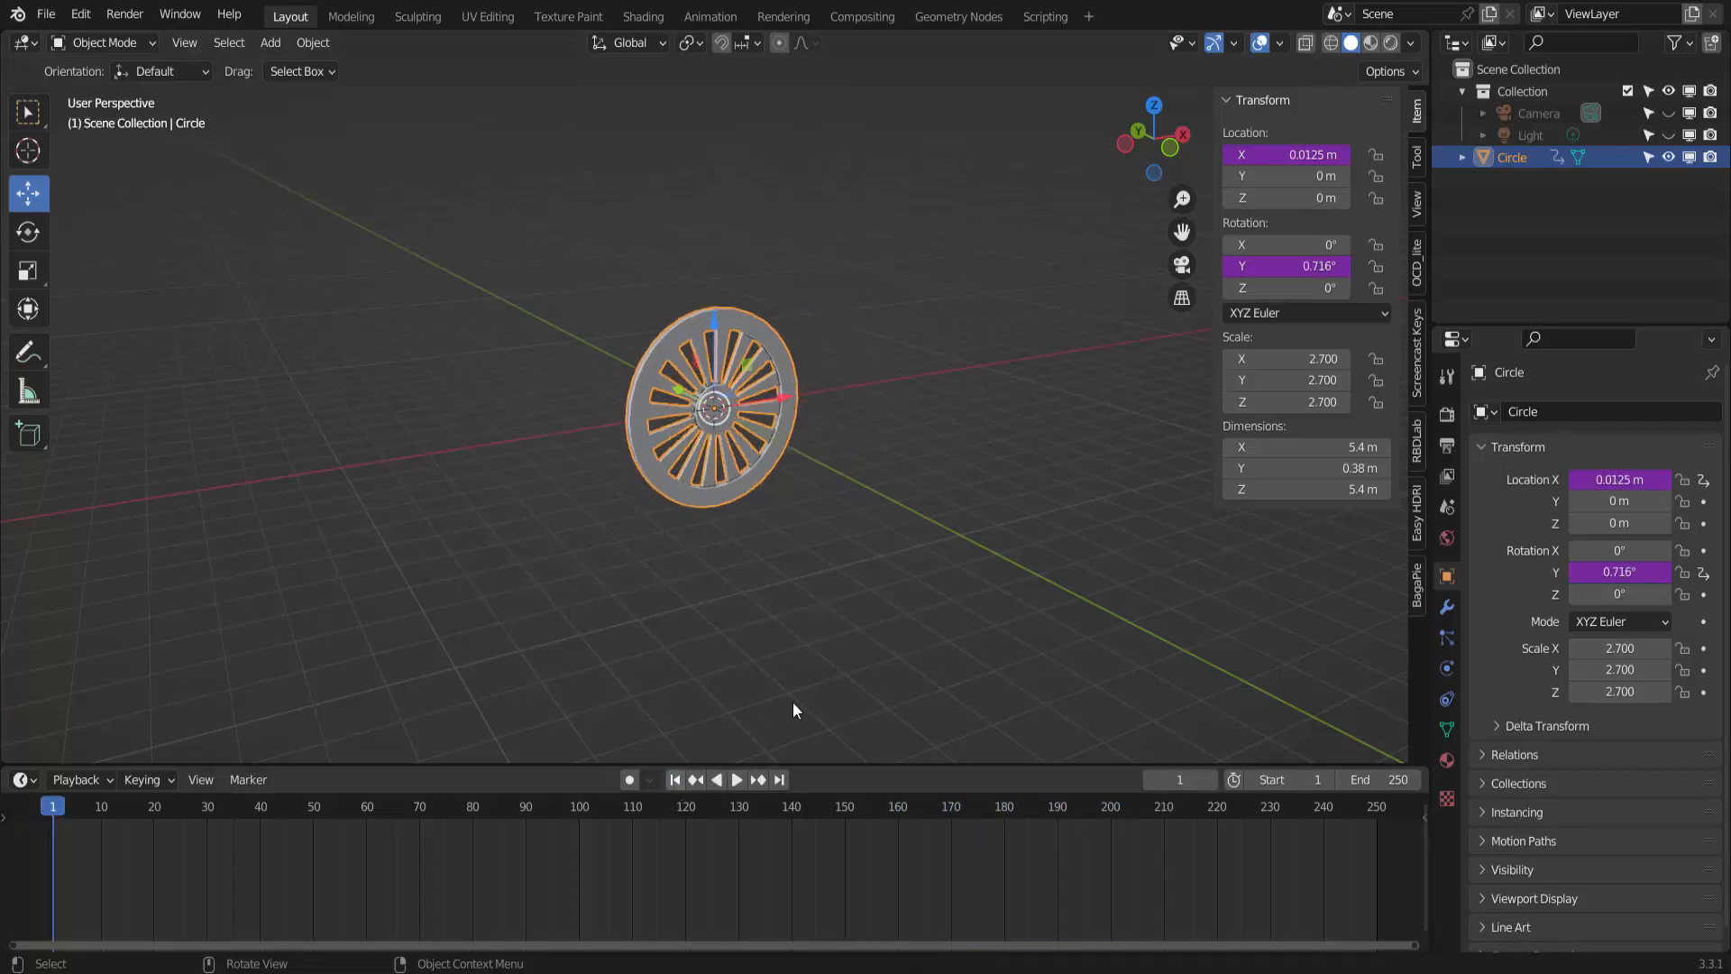
Change the wheel's Y rotation driver expression to frame /150, play the slower rotation as a check and return to frame 1.
left_click(1290, 266)
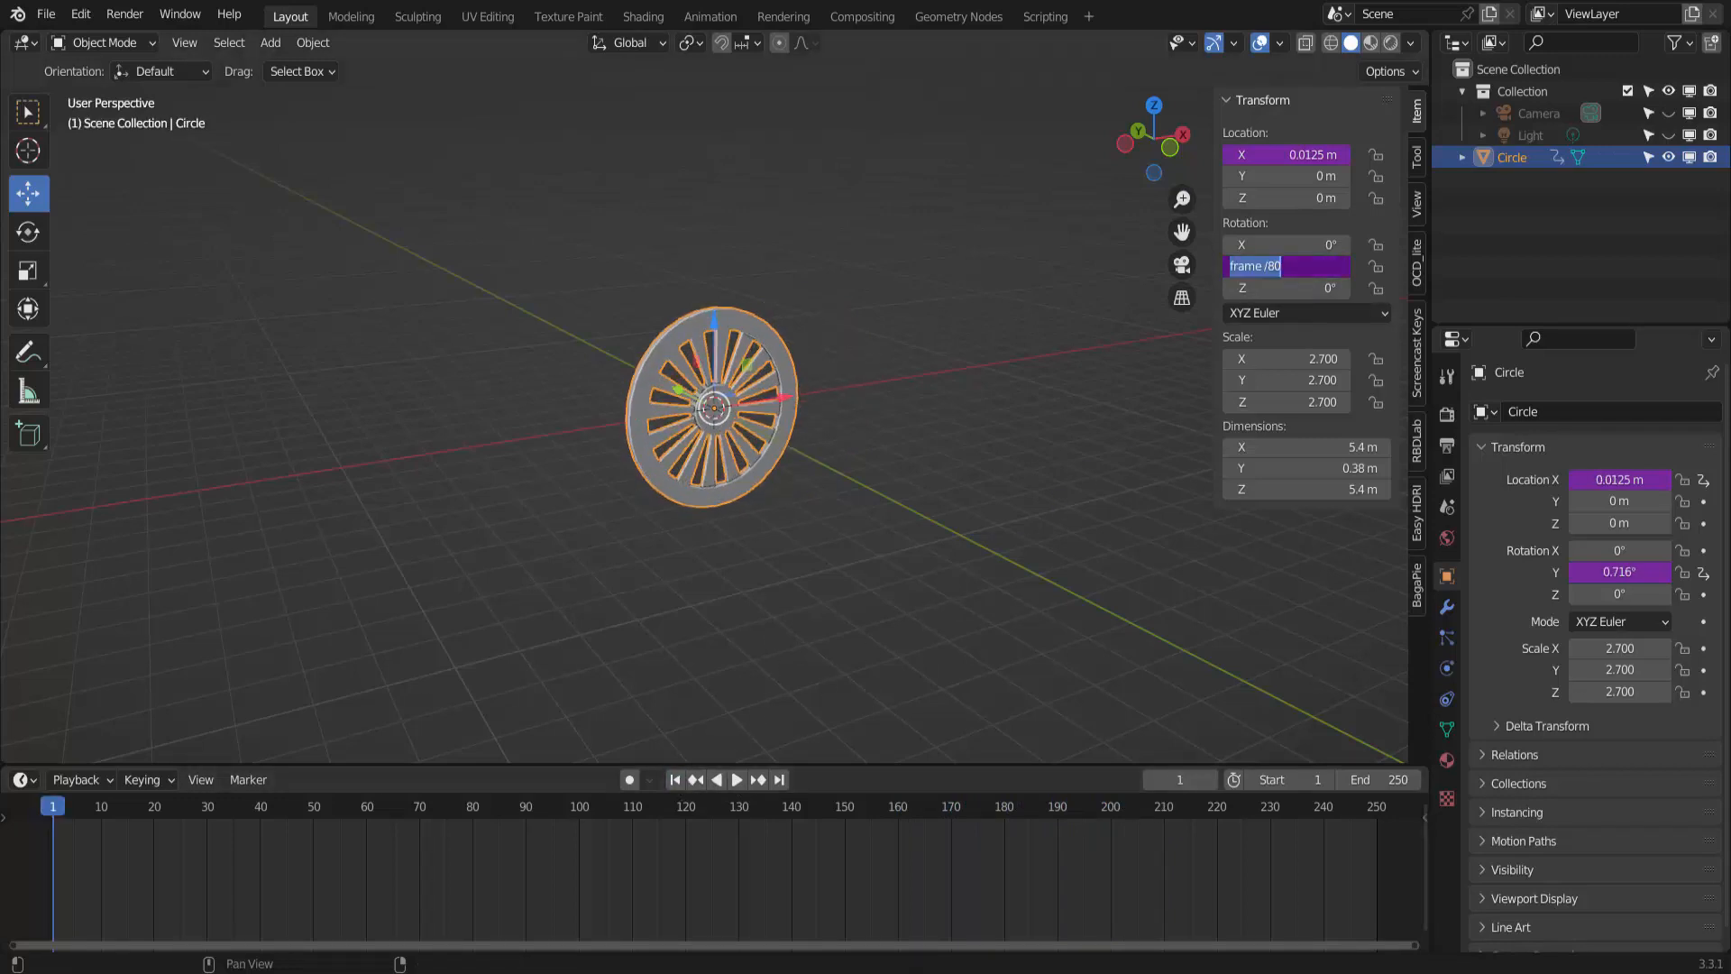
left_click(1274, 265)
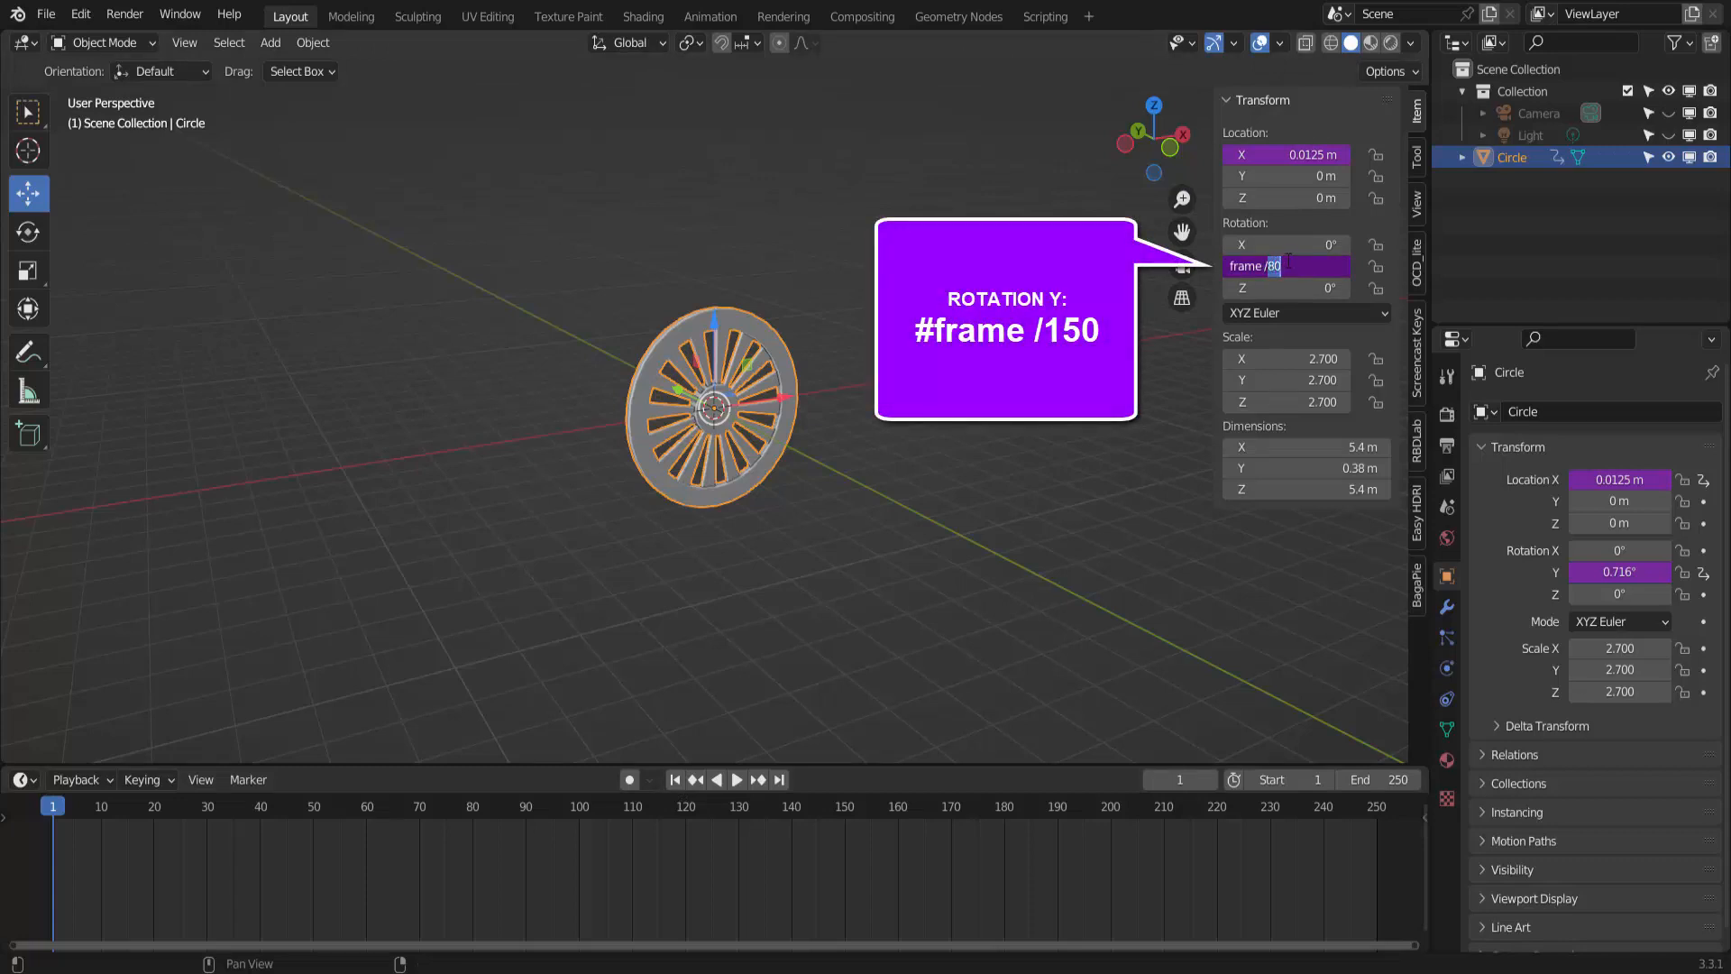
type("150")
key("Return")
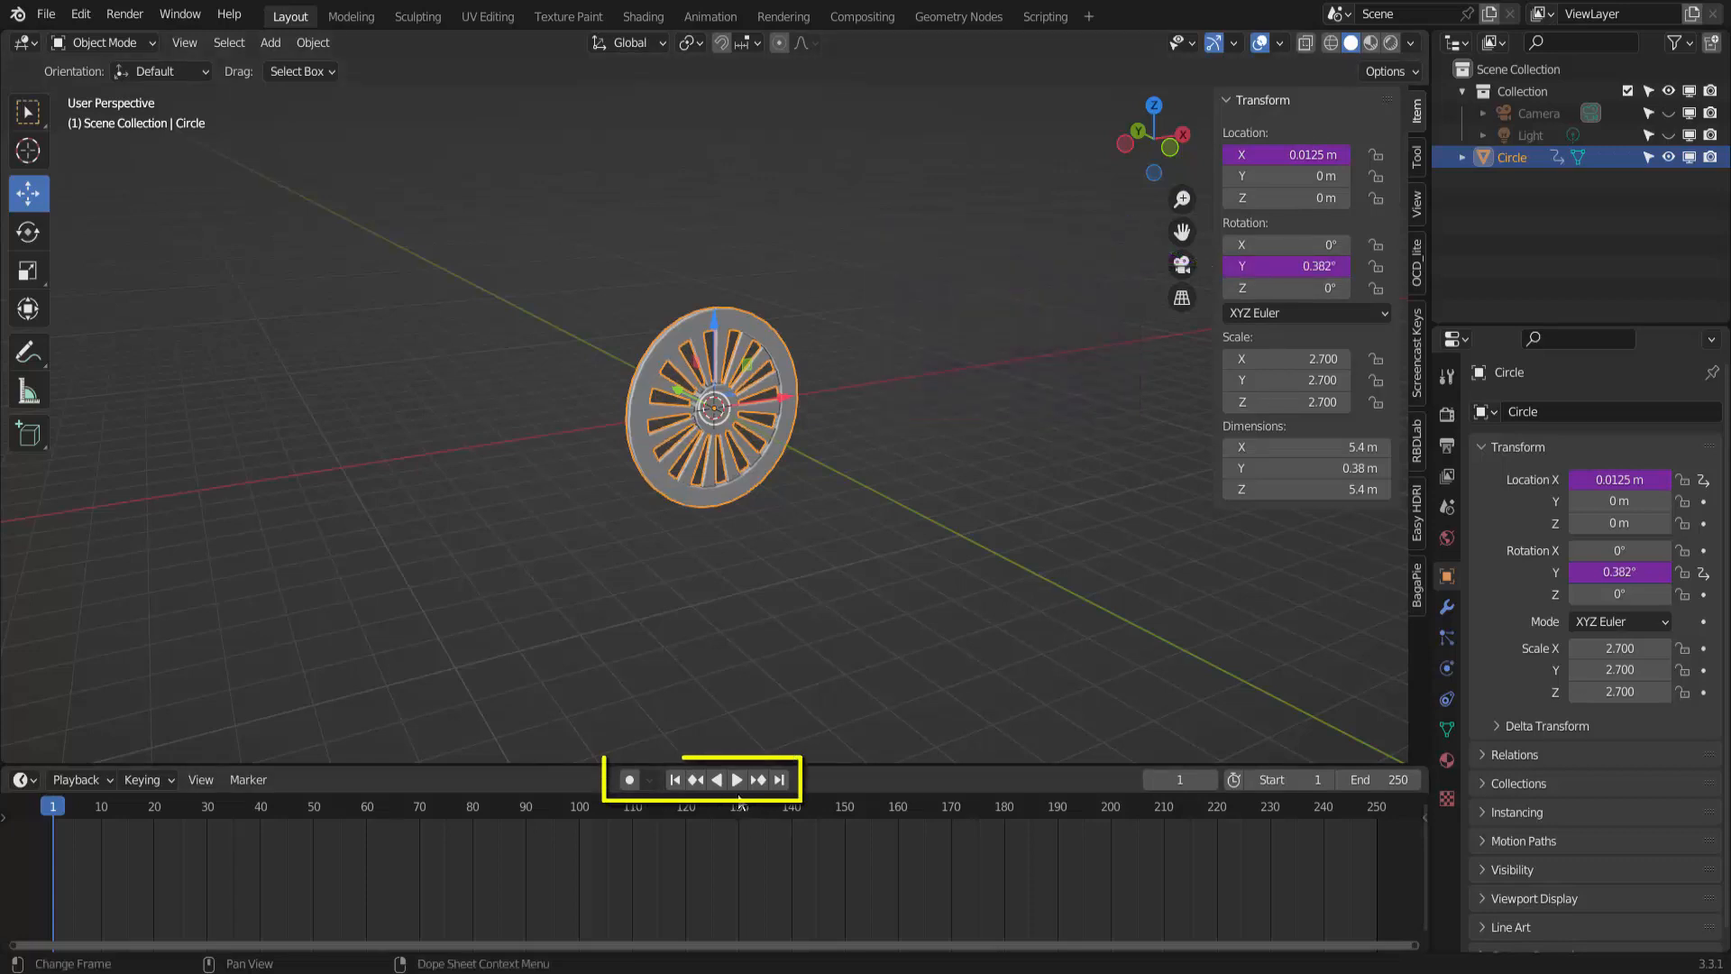
left_click(736, 780)
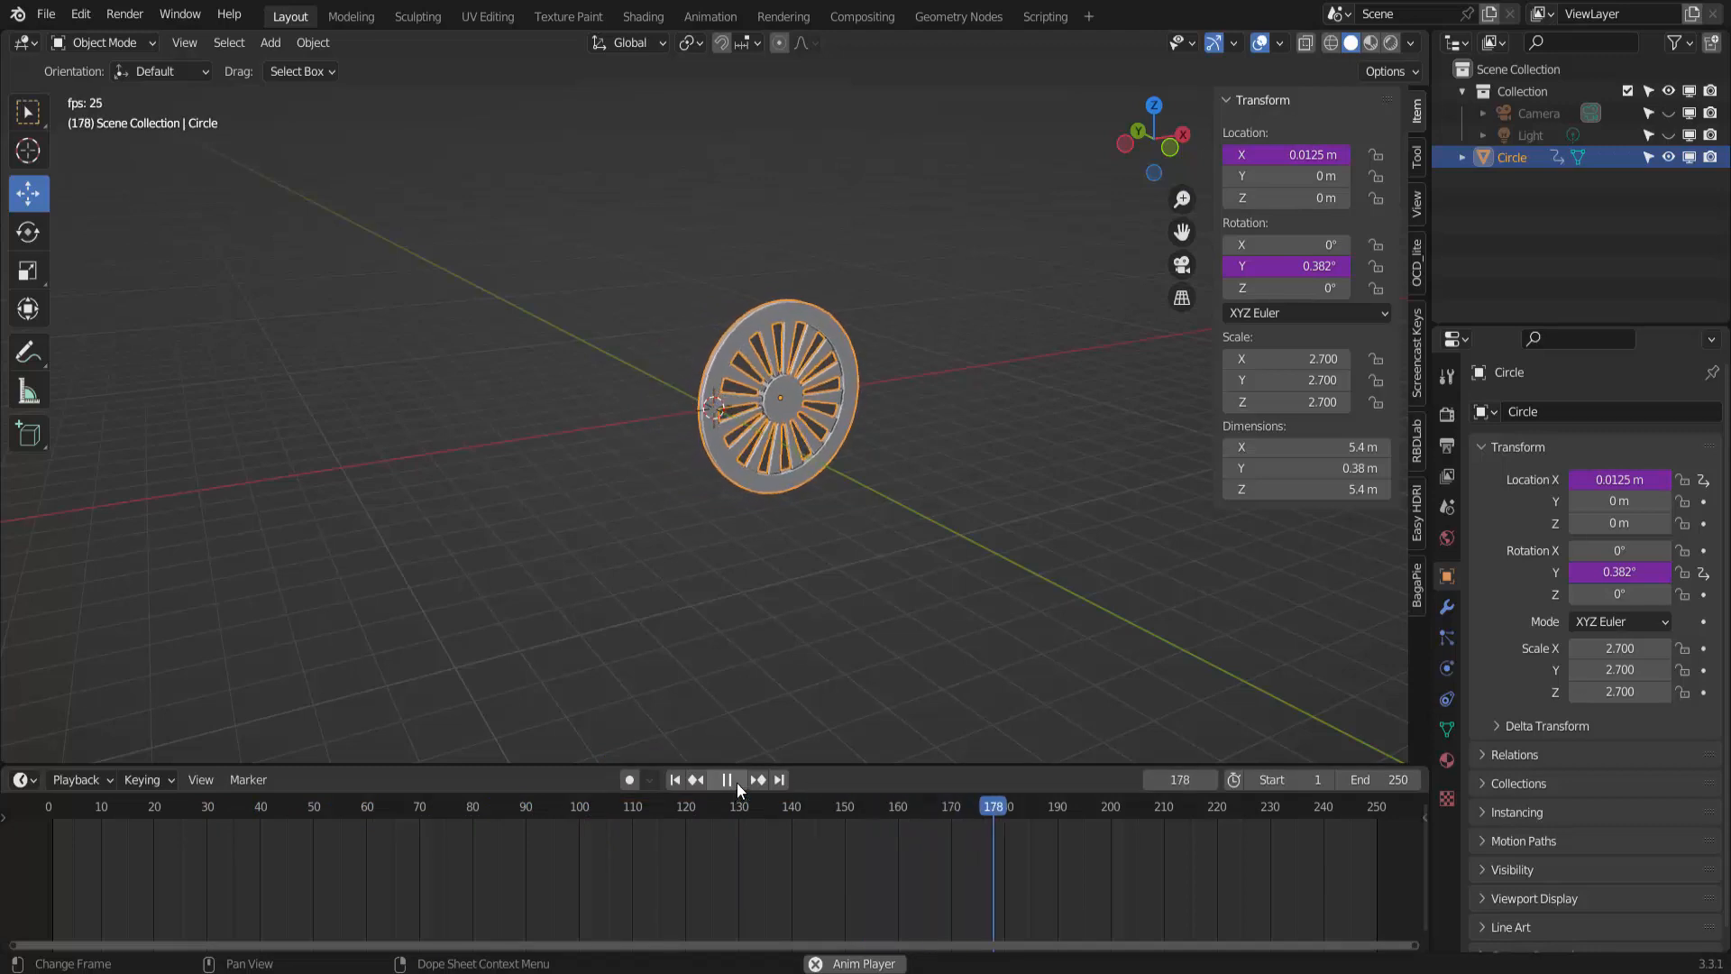
left_click(728, 780)
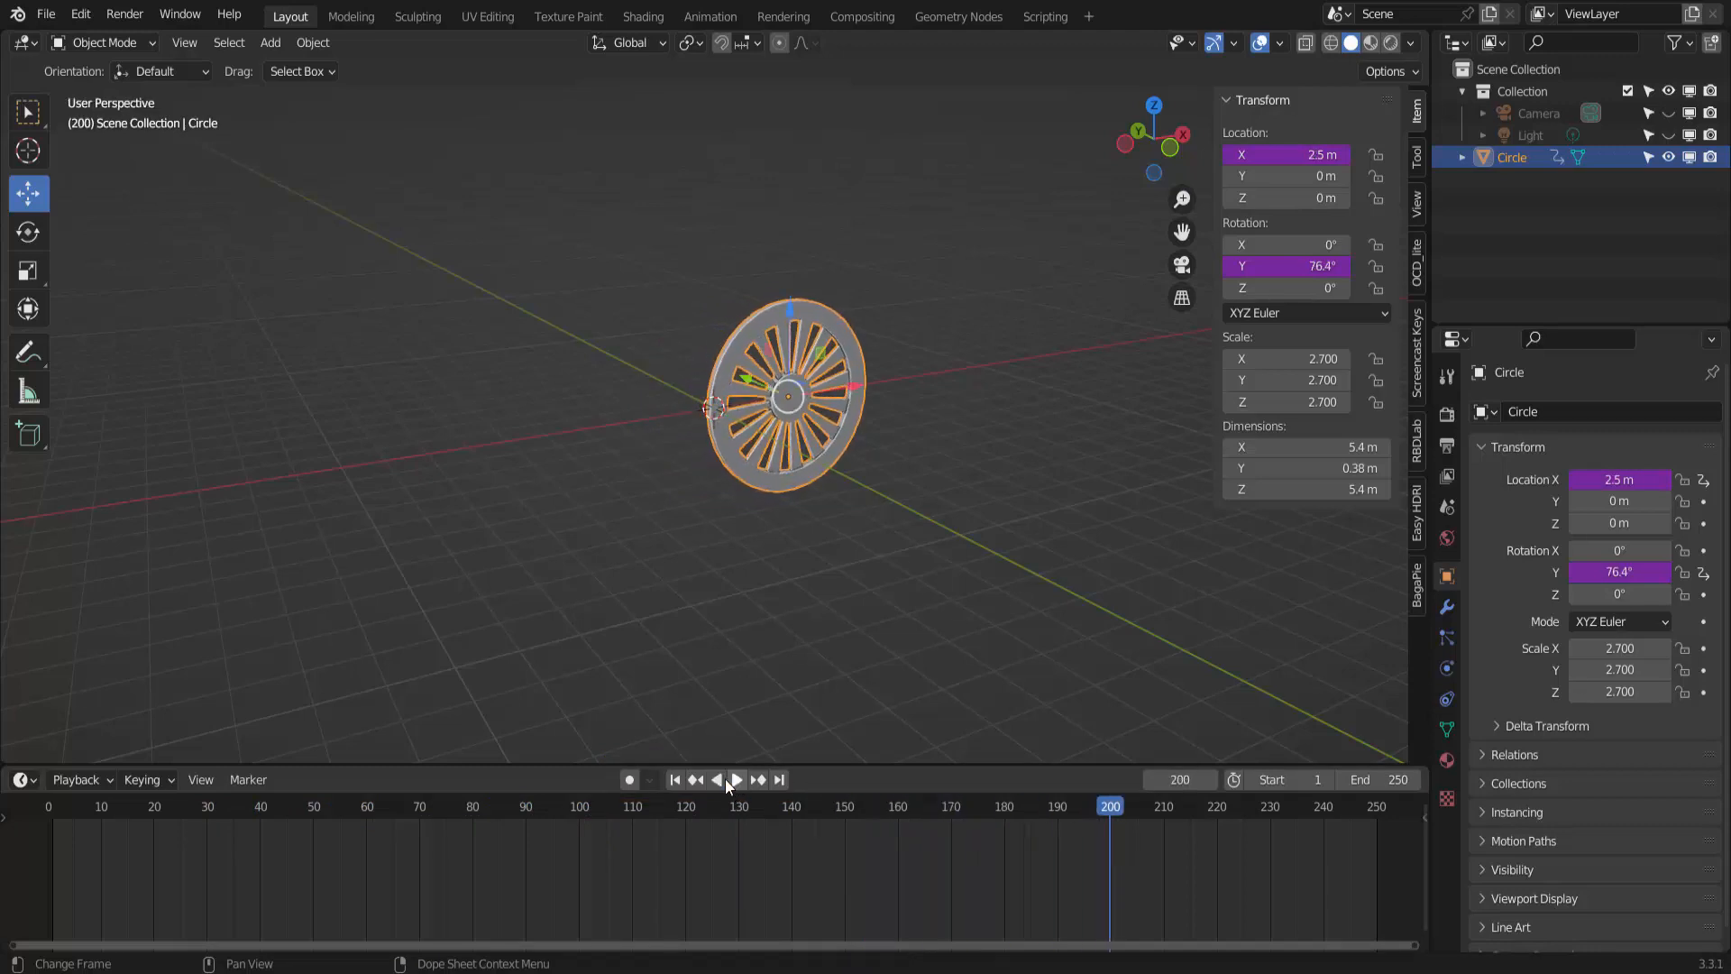
left_click(675, 780)
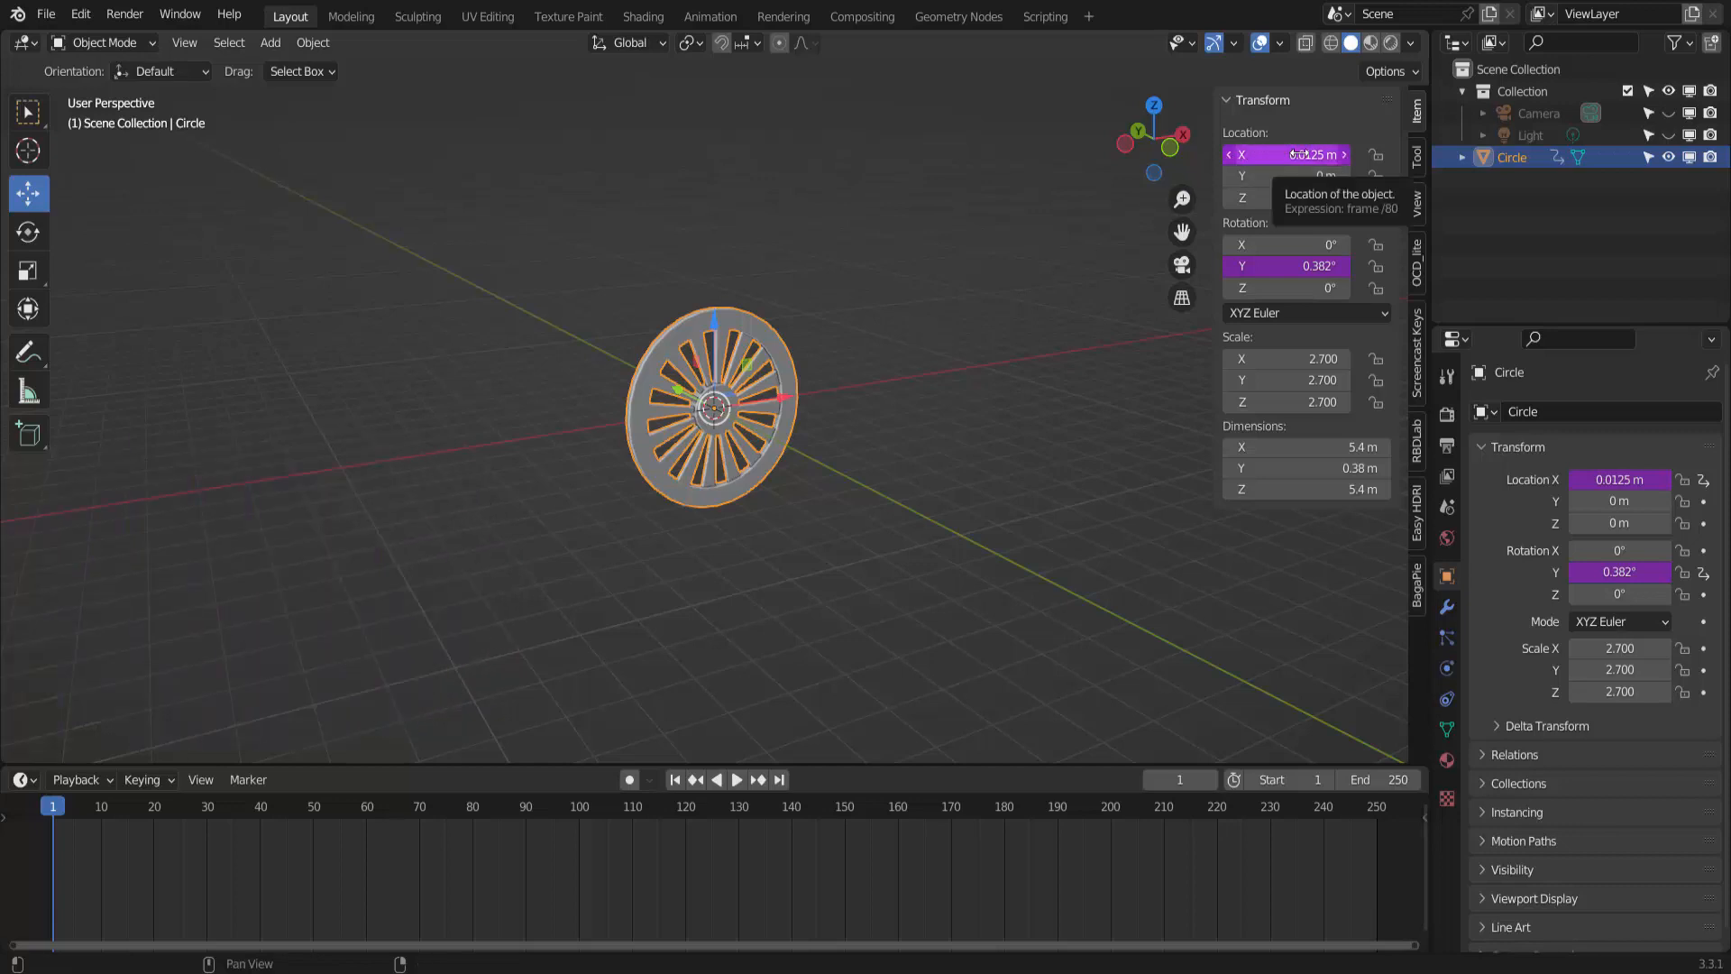
Delete the driver on the wheel's X location, reset it to 0 m and check the playback from frame 1.
right_click(1298, 154)
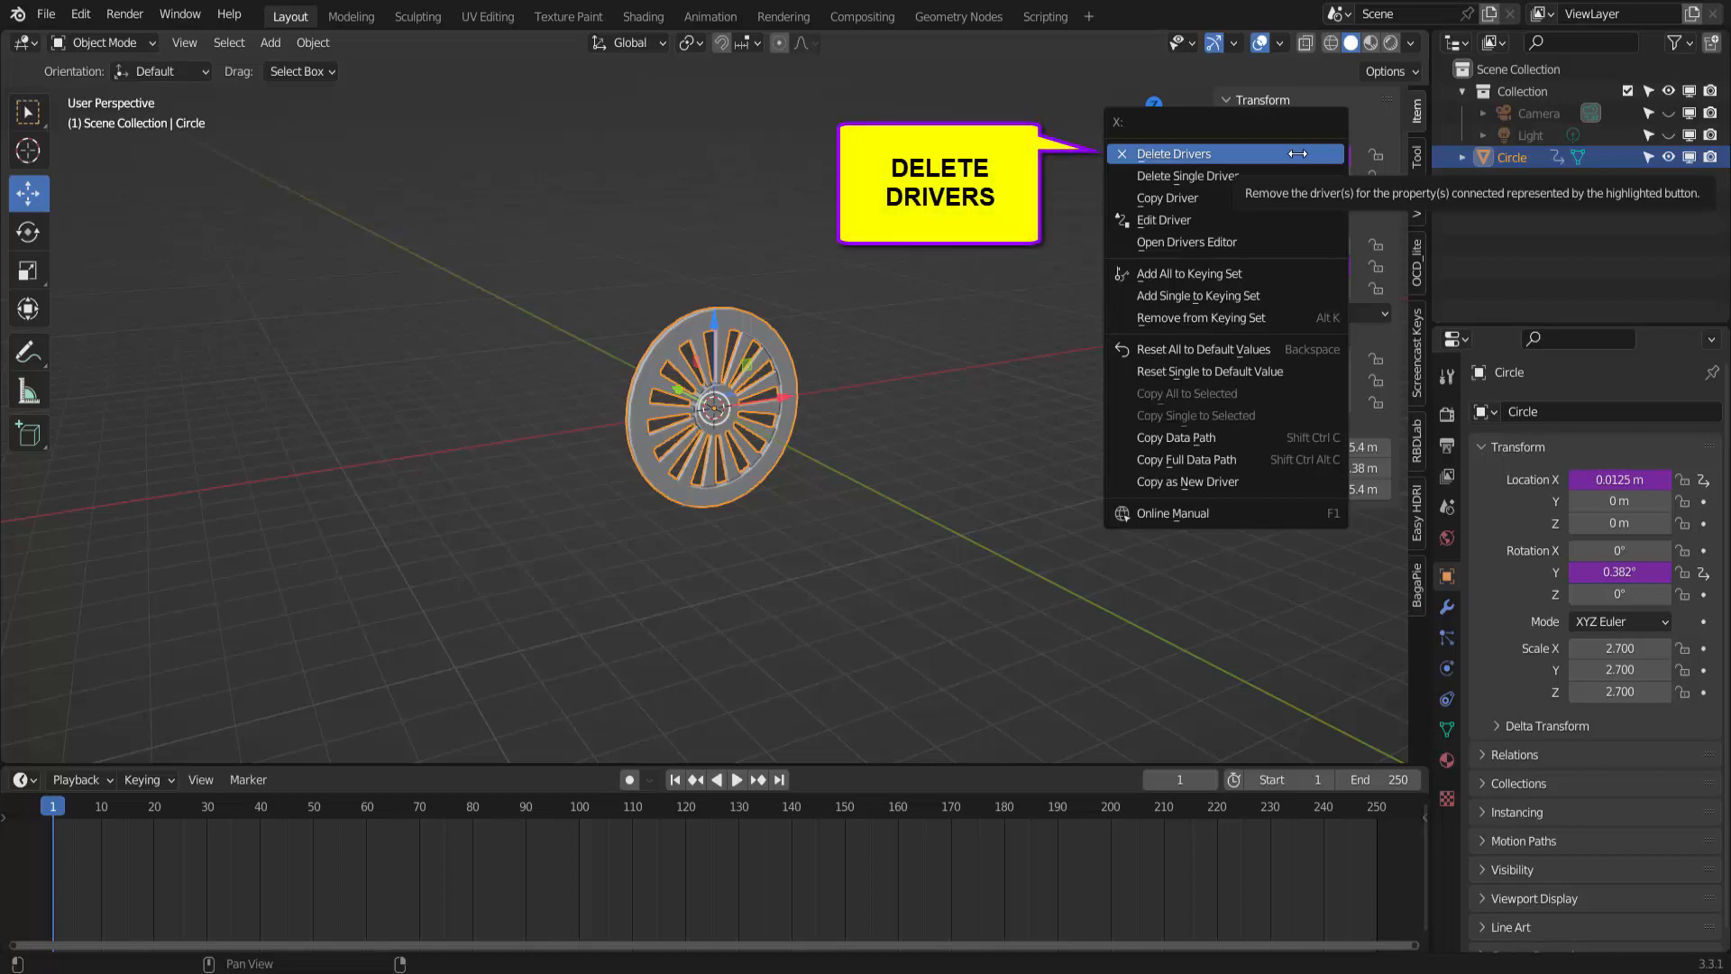
left_click(1299, 155)
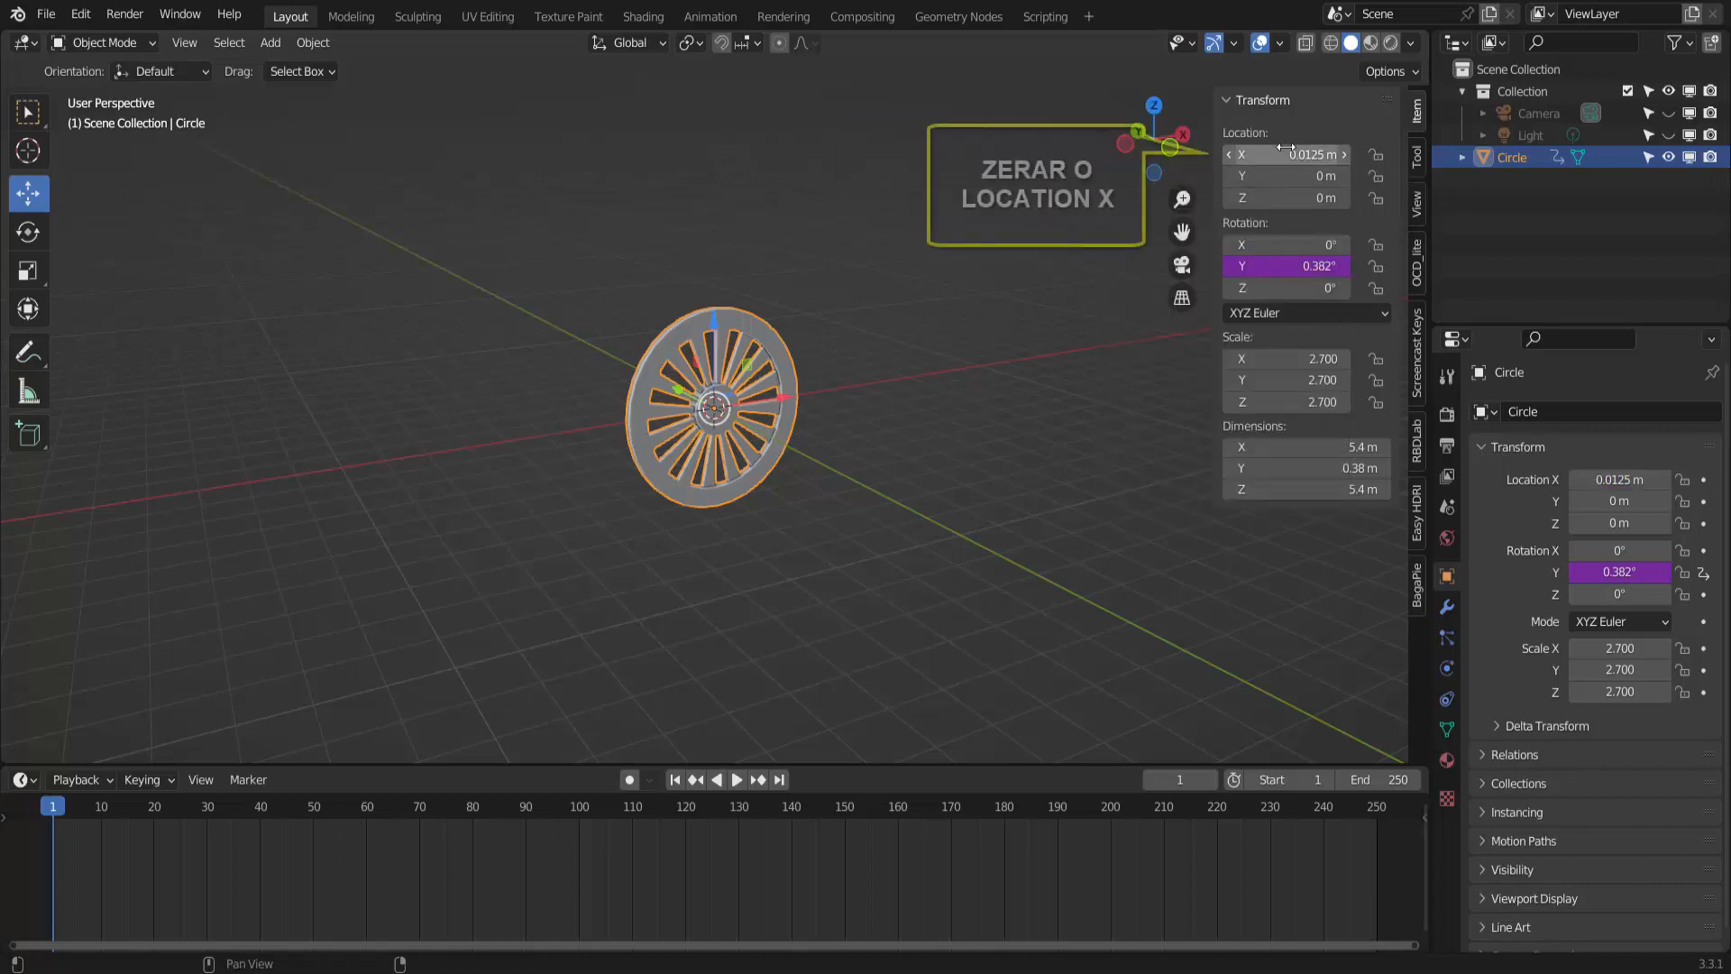
left_click(1286, 151)
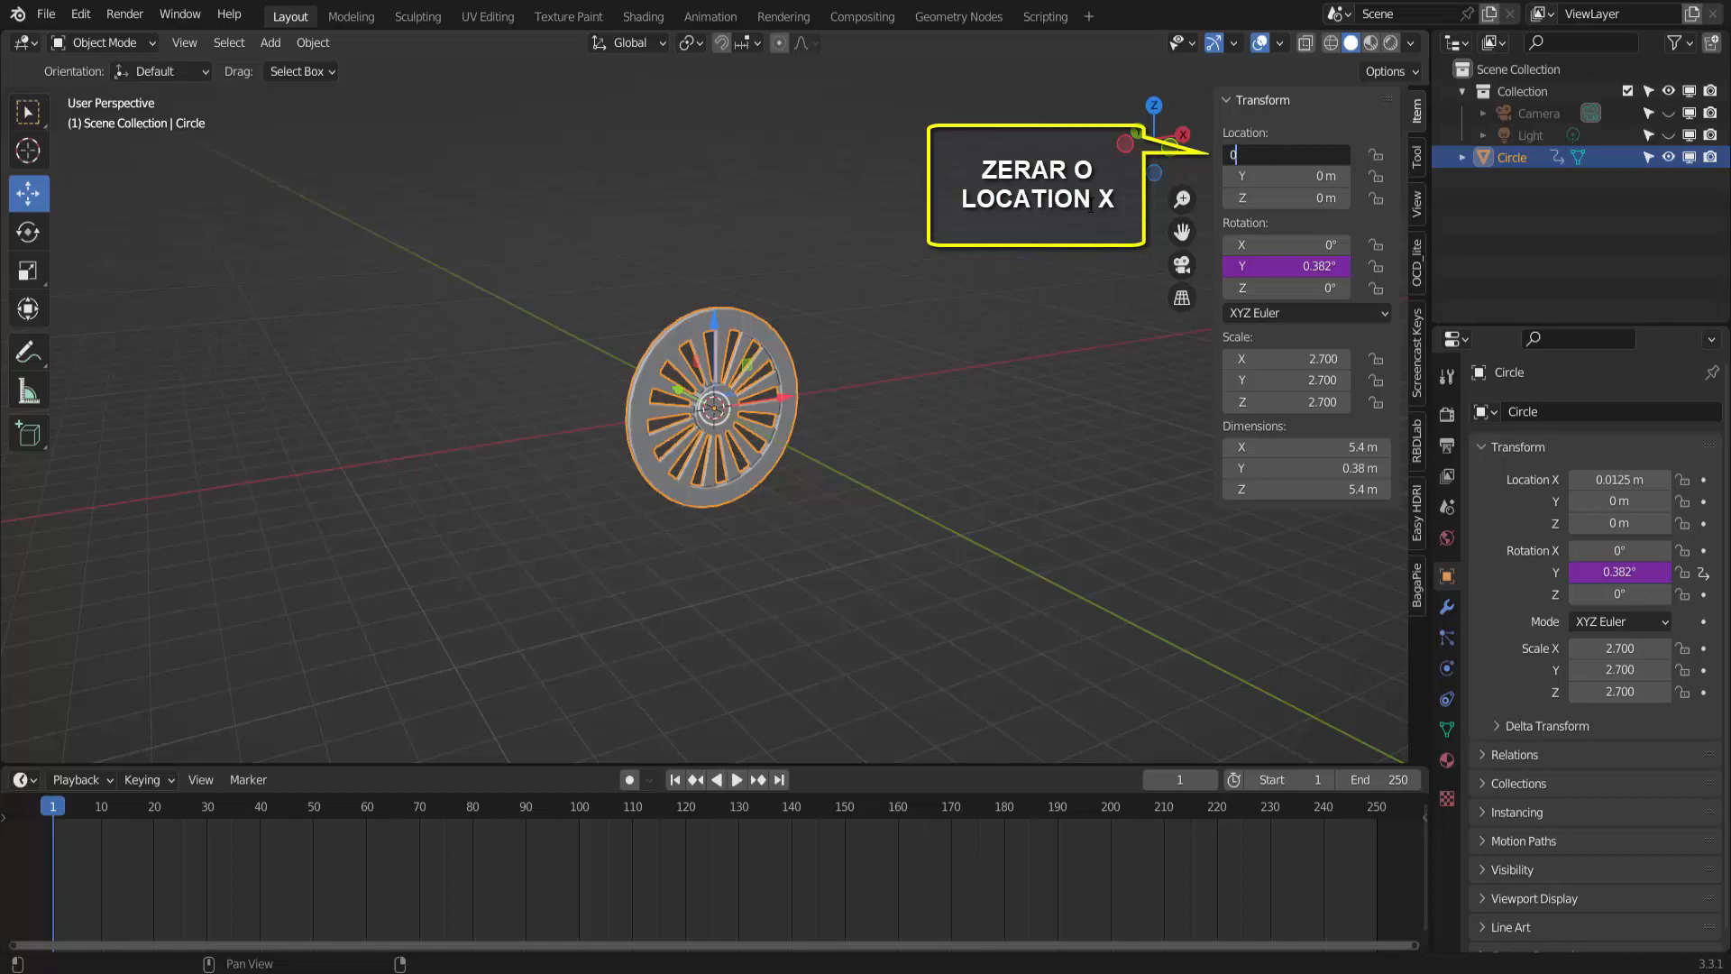
key("Return")
left_click(735, 779)
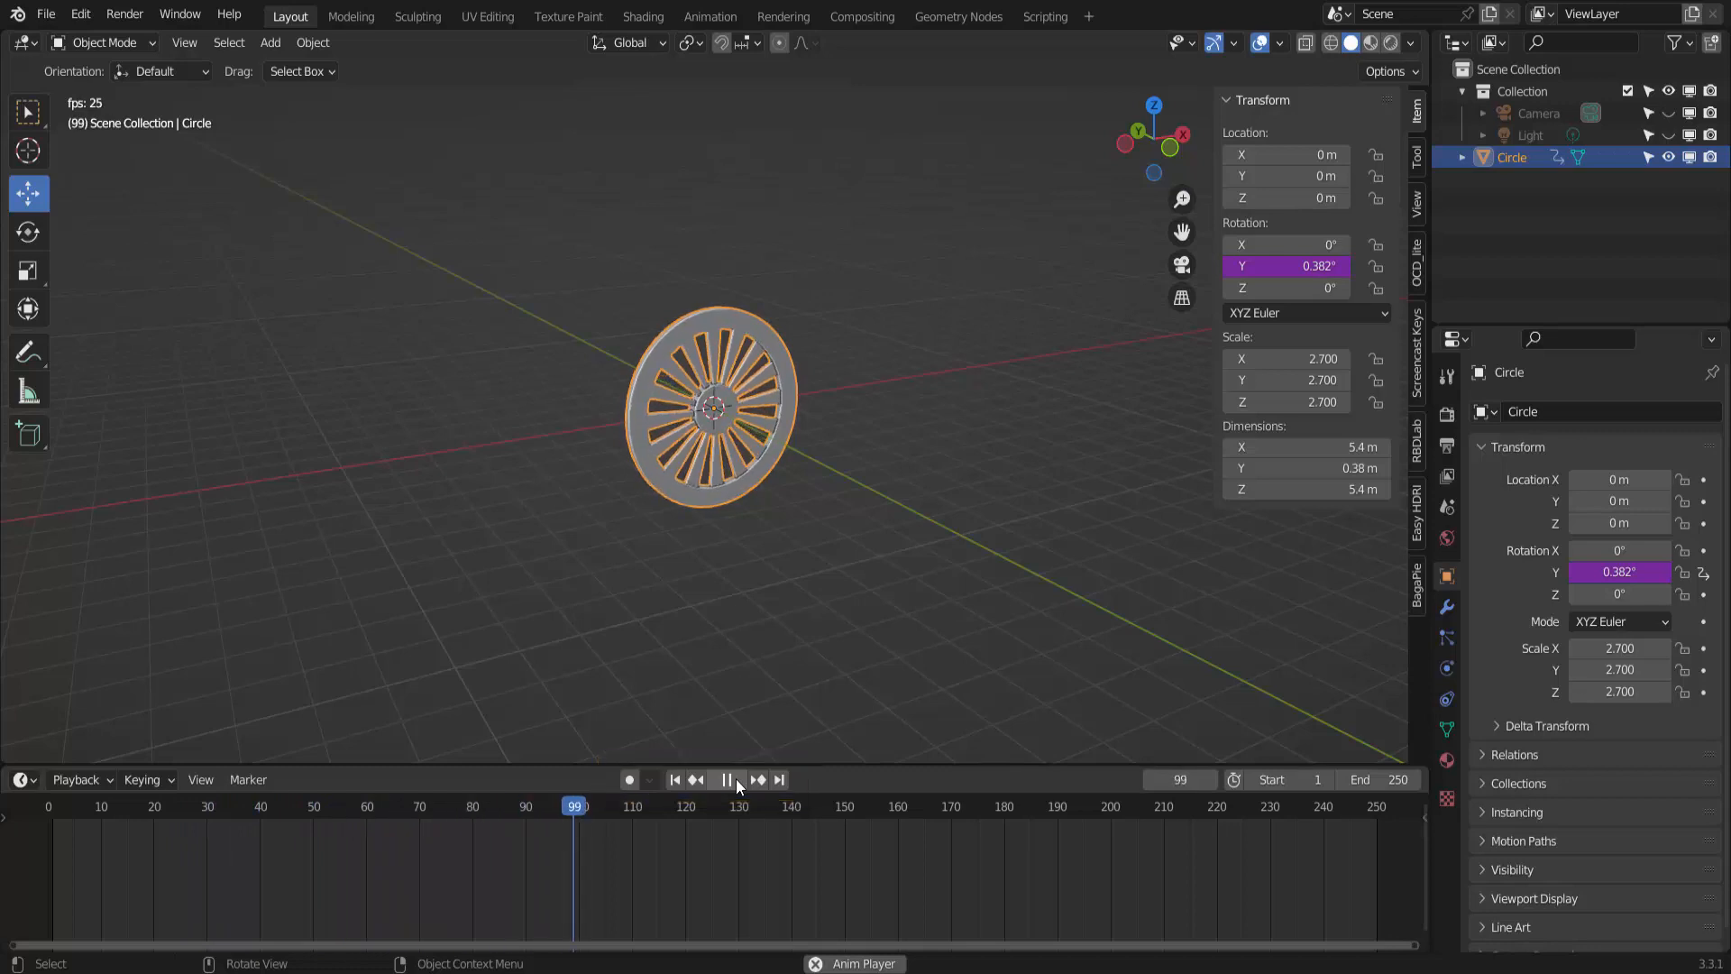
left_click(729, 781)
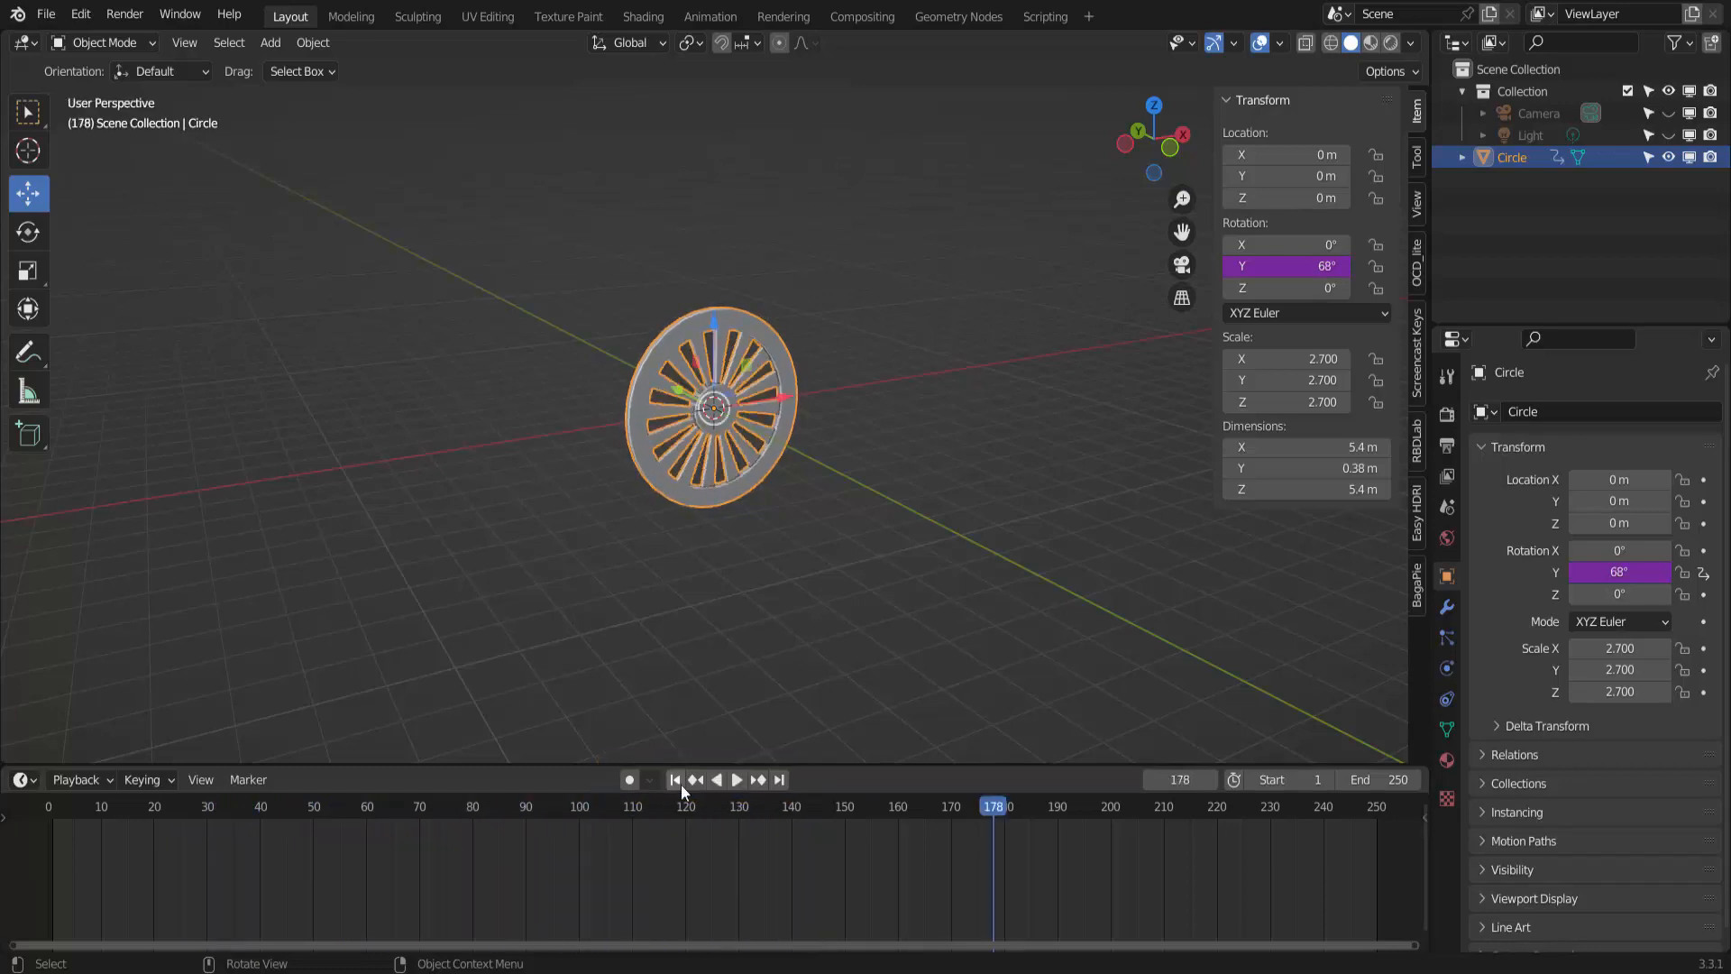
left_click(675, 779)
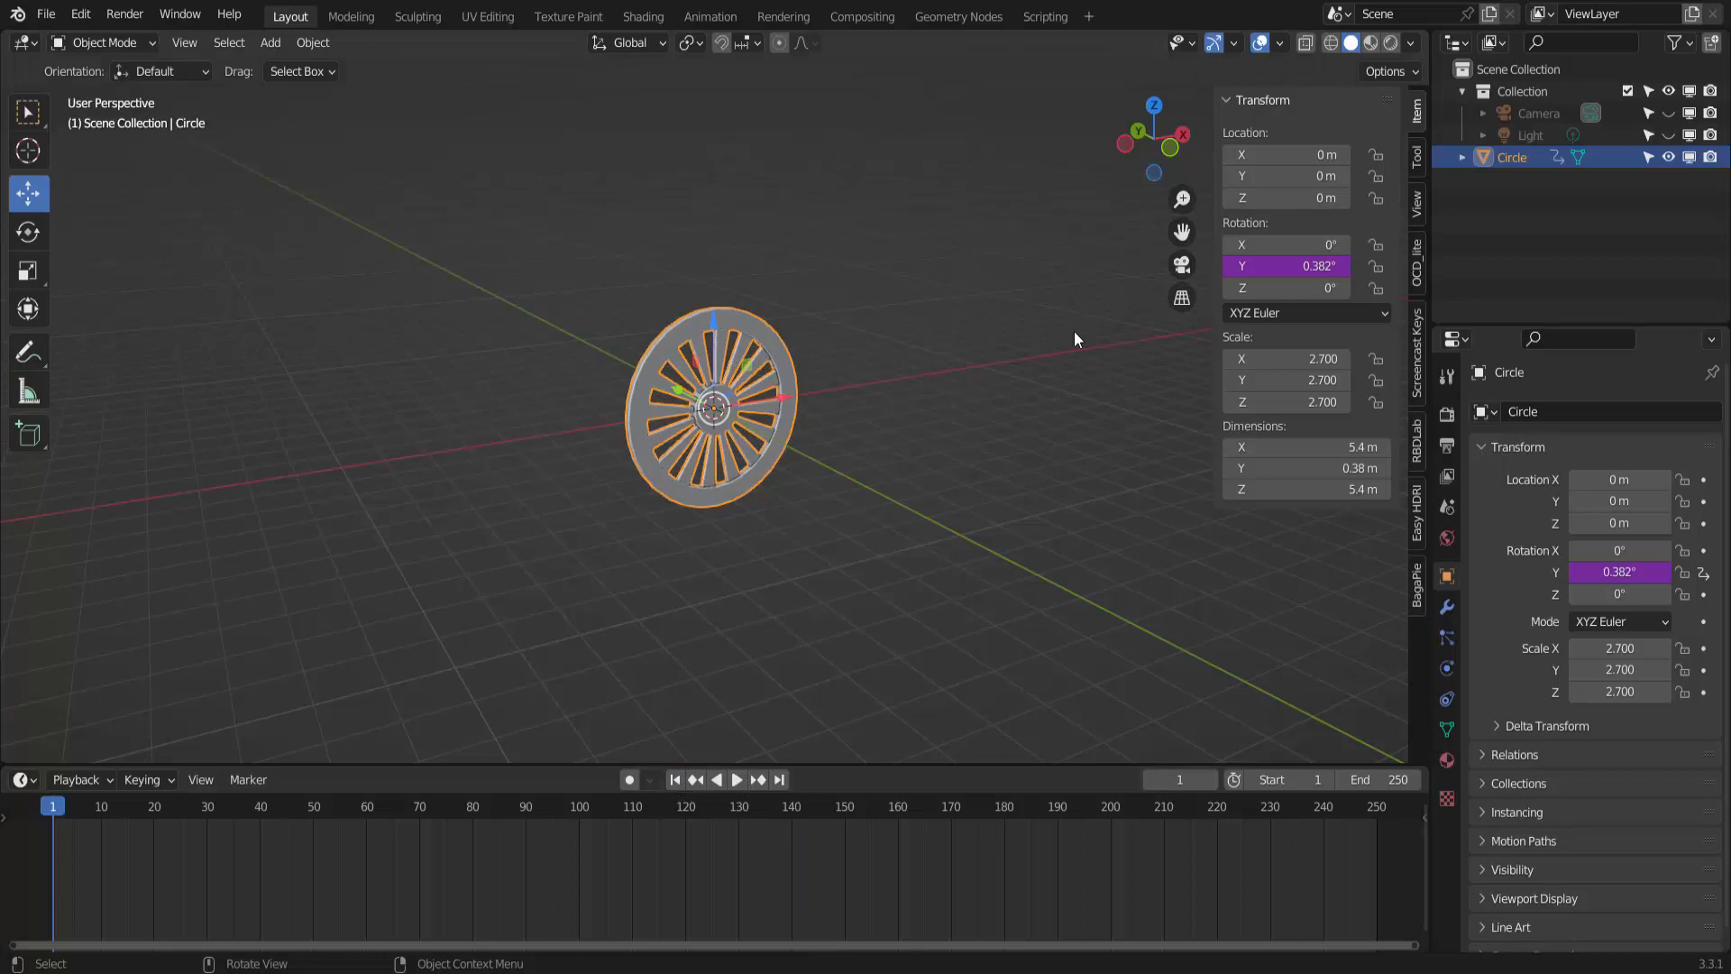
Delete the driver on the wheel's Y rotation, reset it to 0° and play the timeline briefly as a check.
right_click(1302, 265)
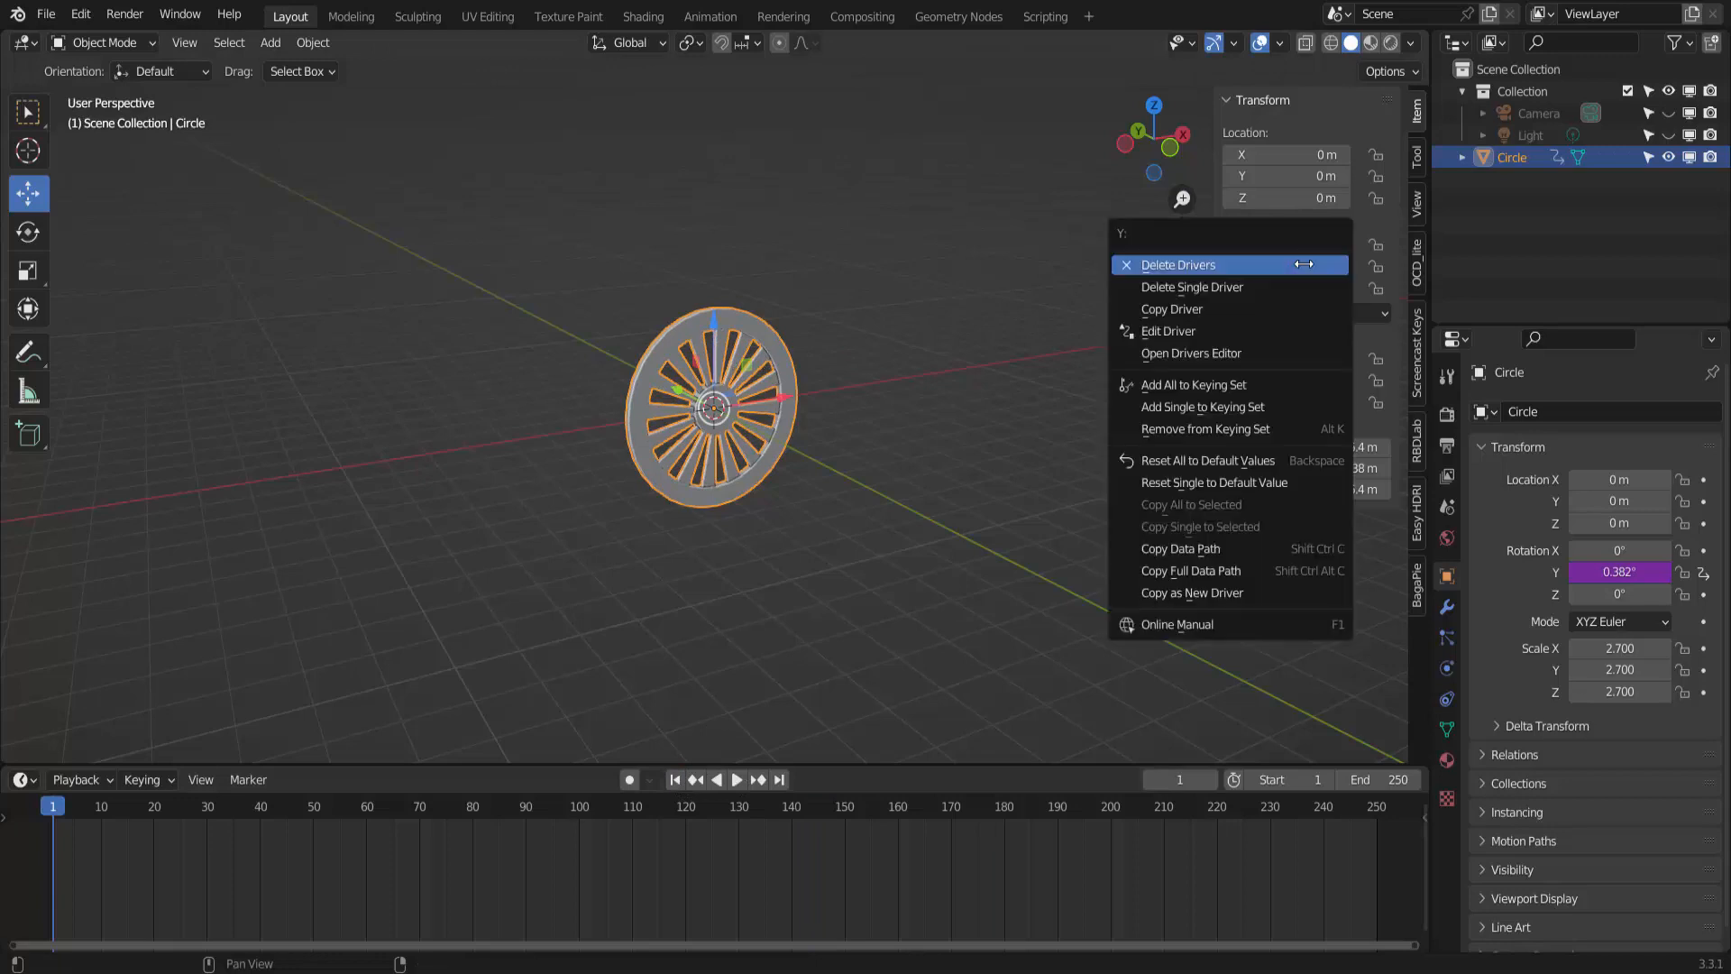
left_click(1302, 263)
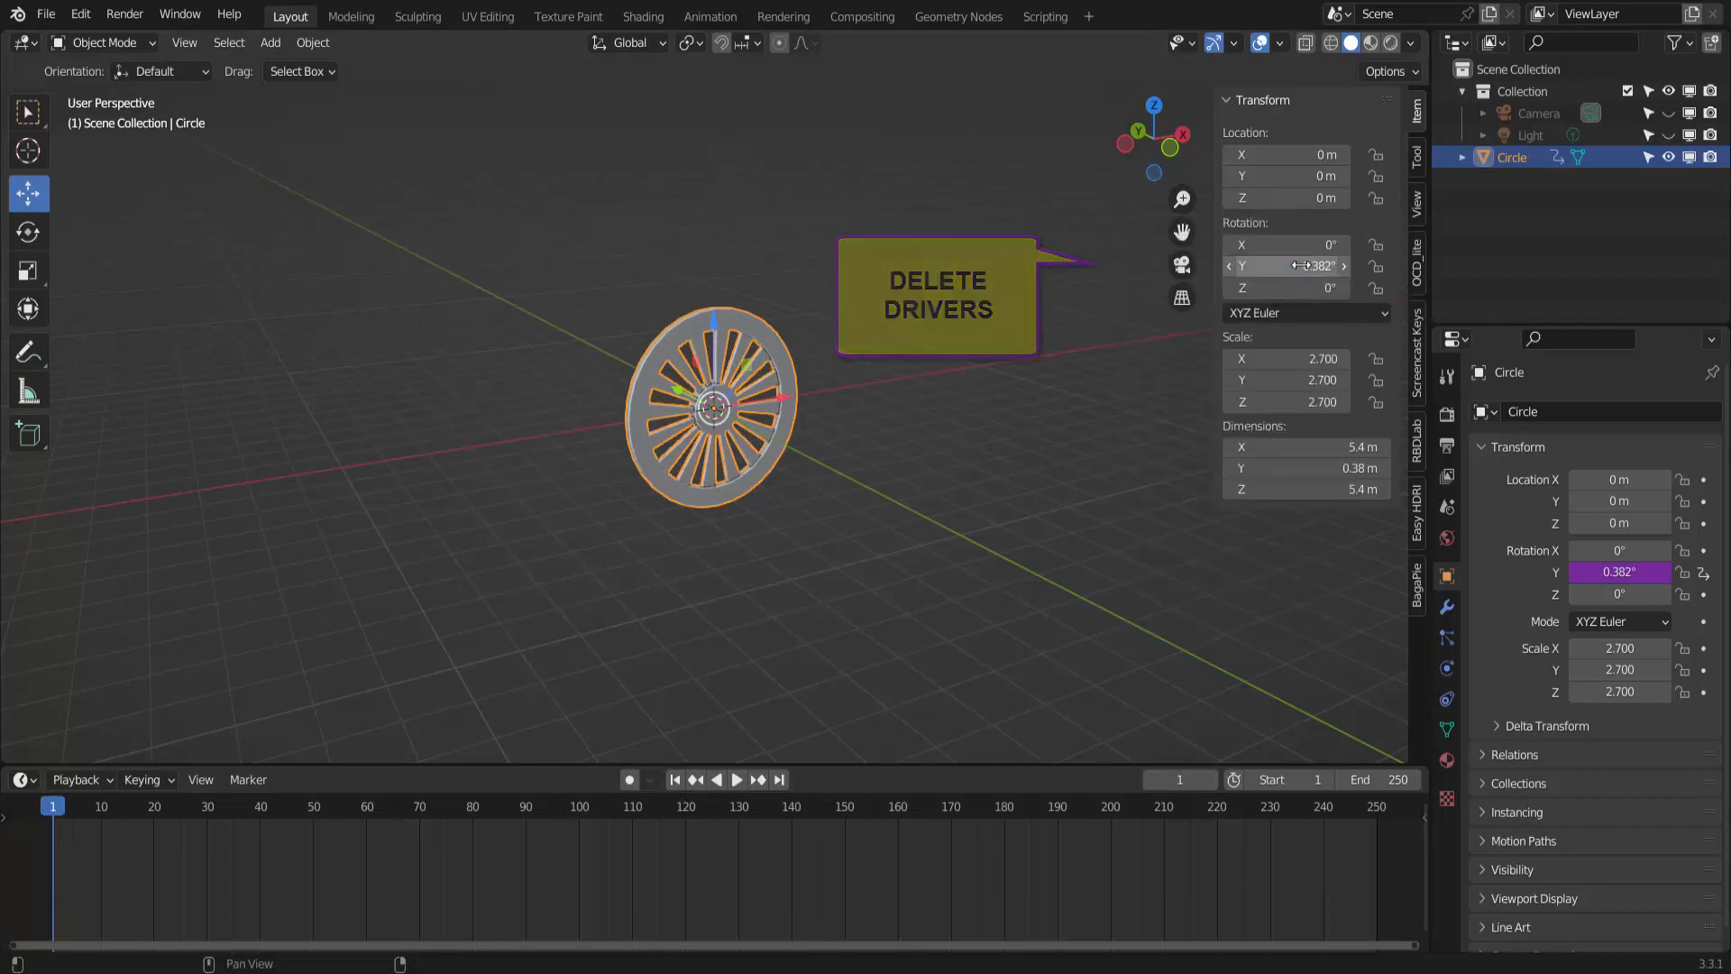
left_click(1303, 265)
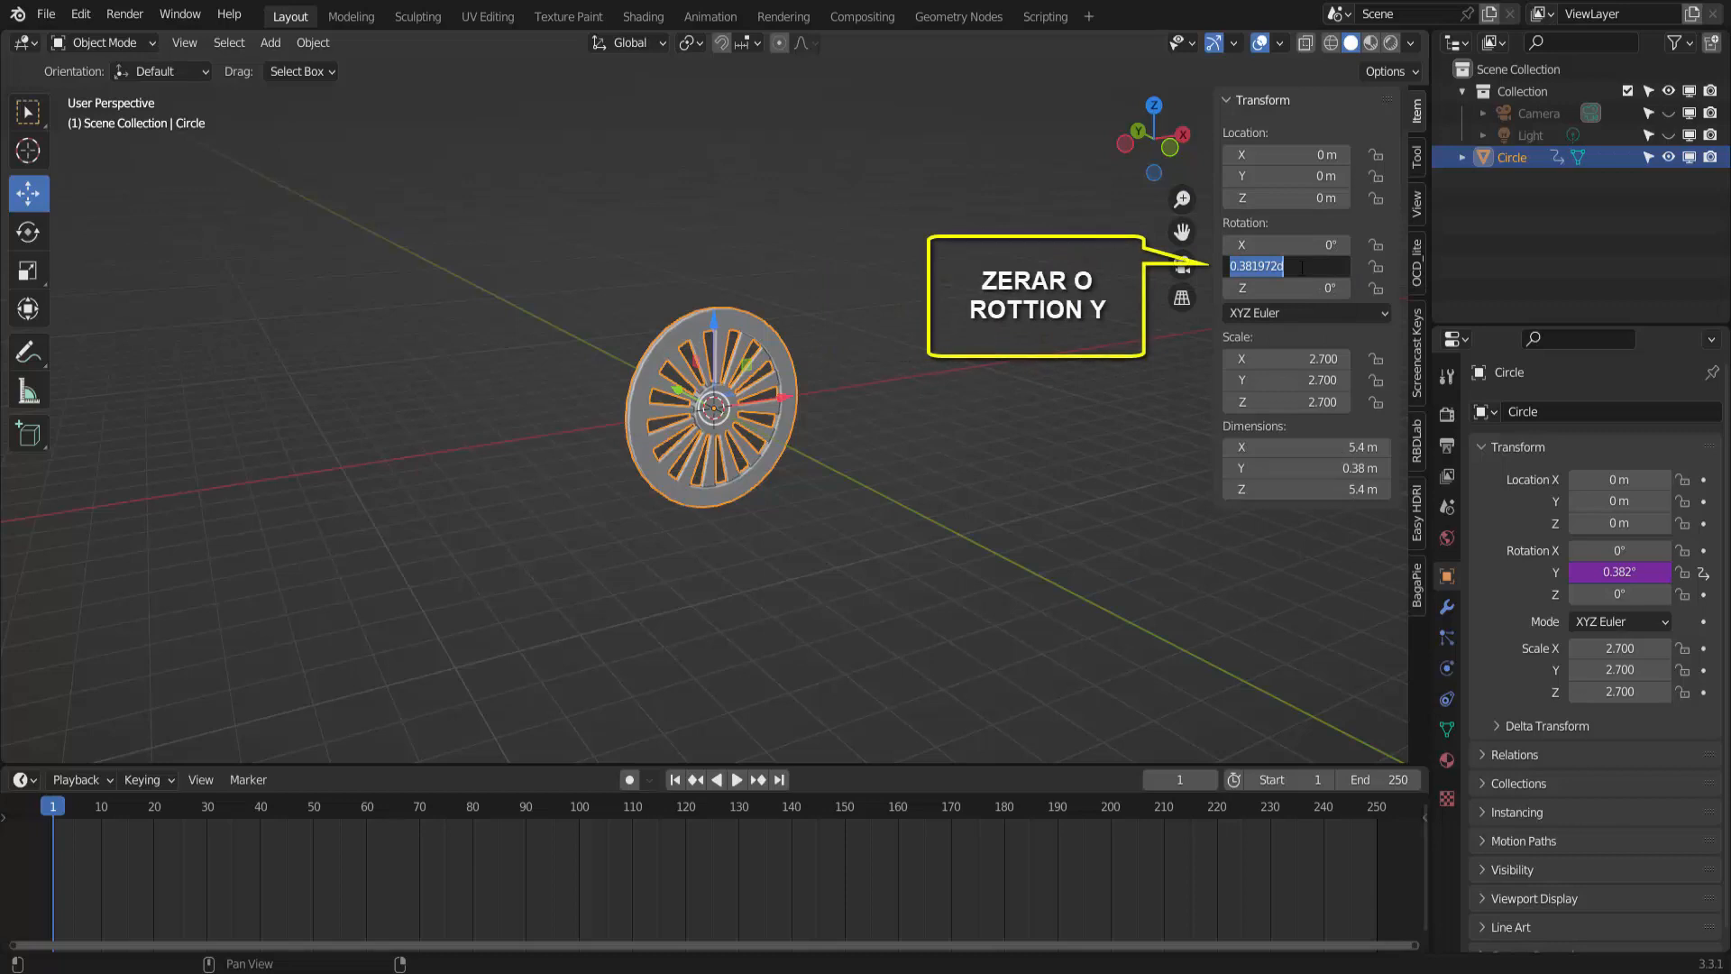
type("0")
key("Return")
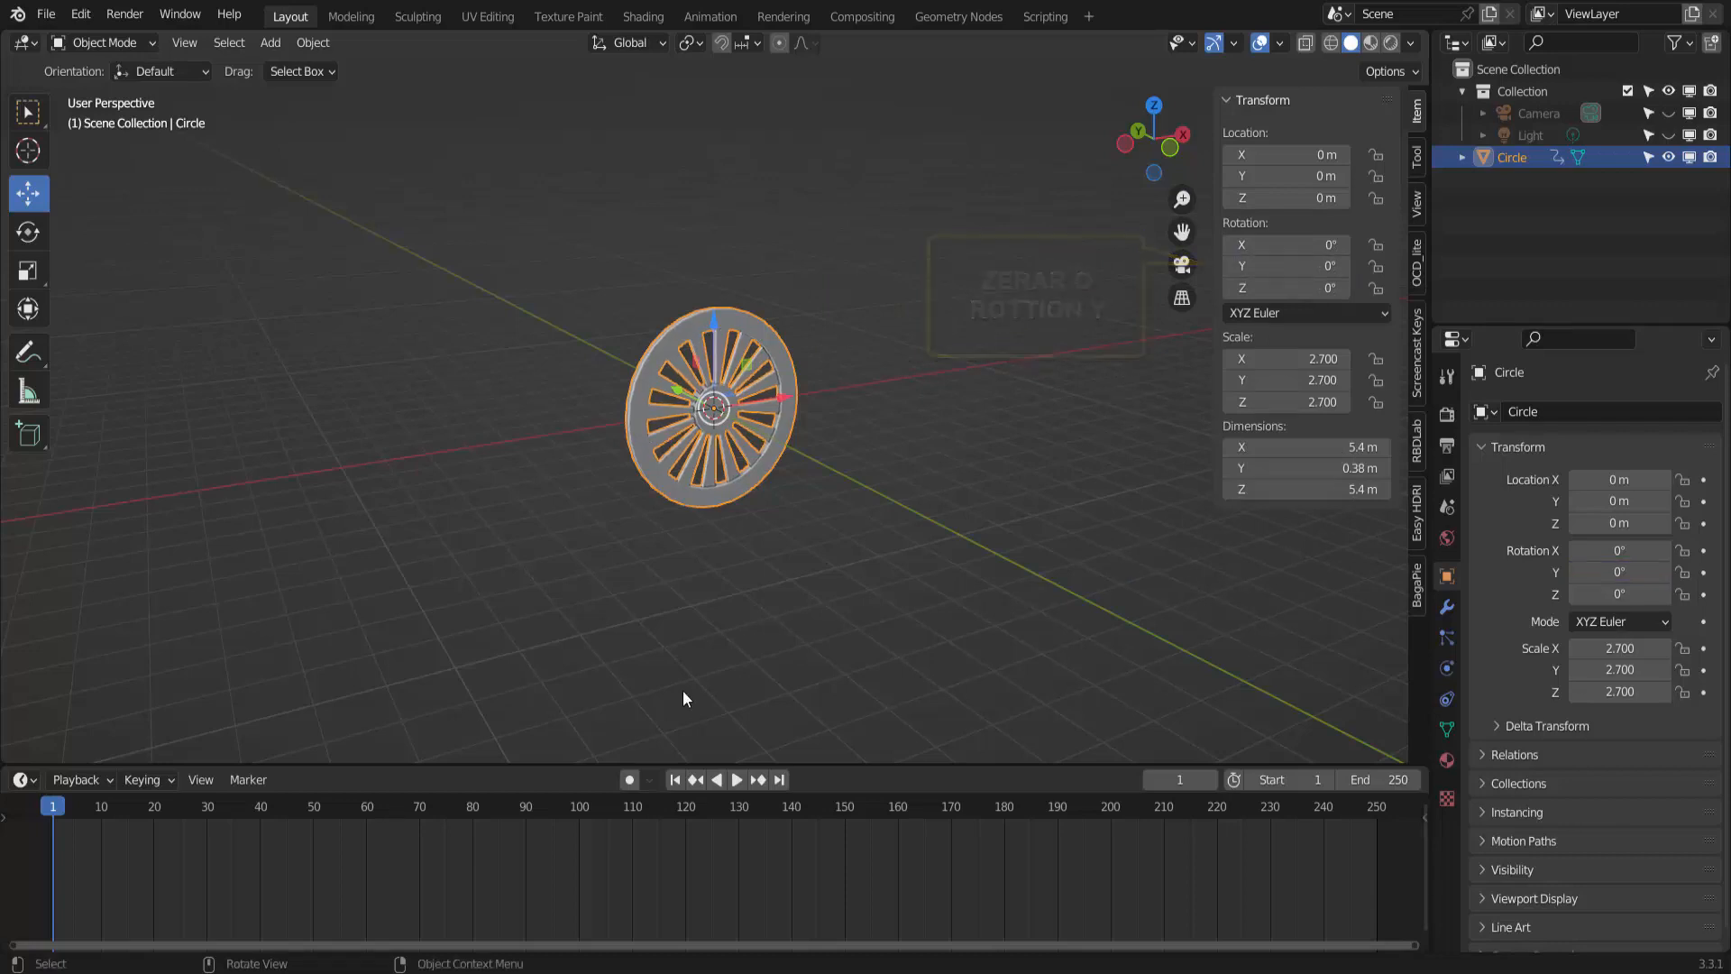
left_click(736, 779)
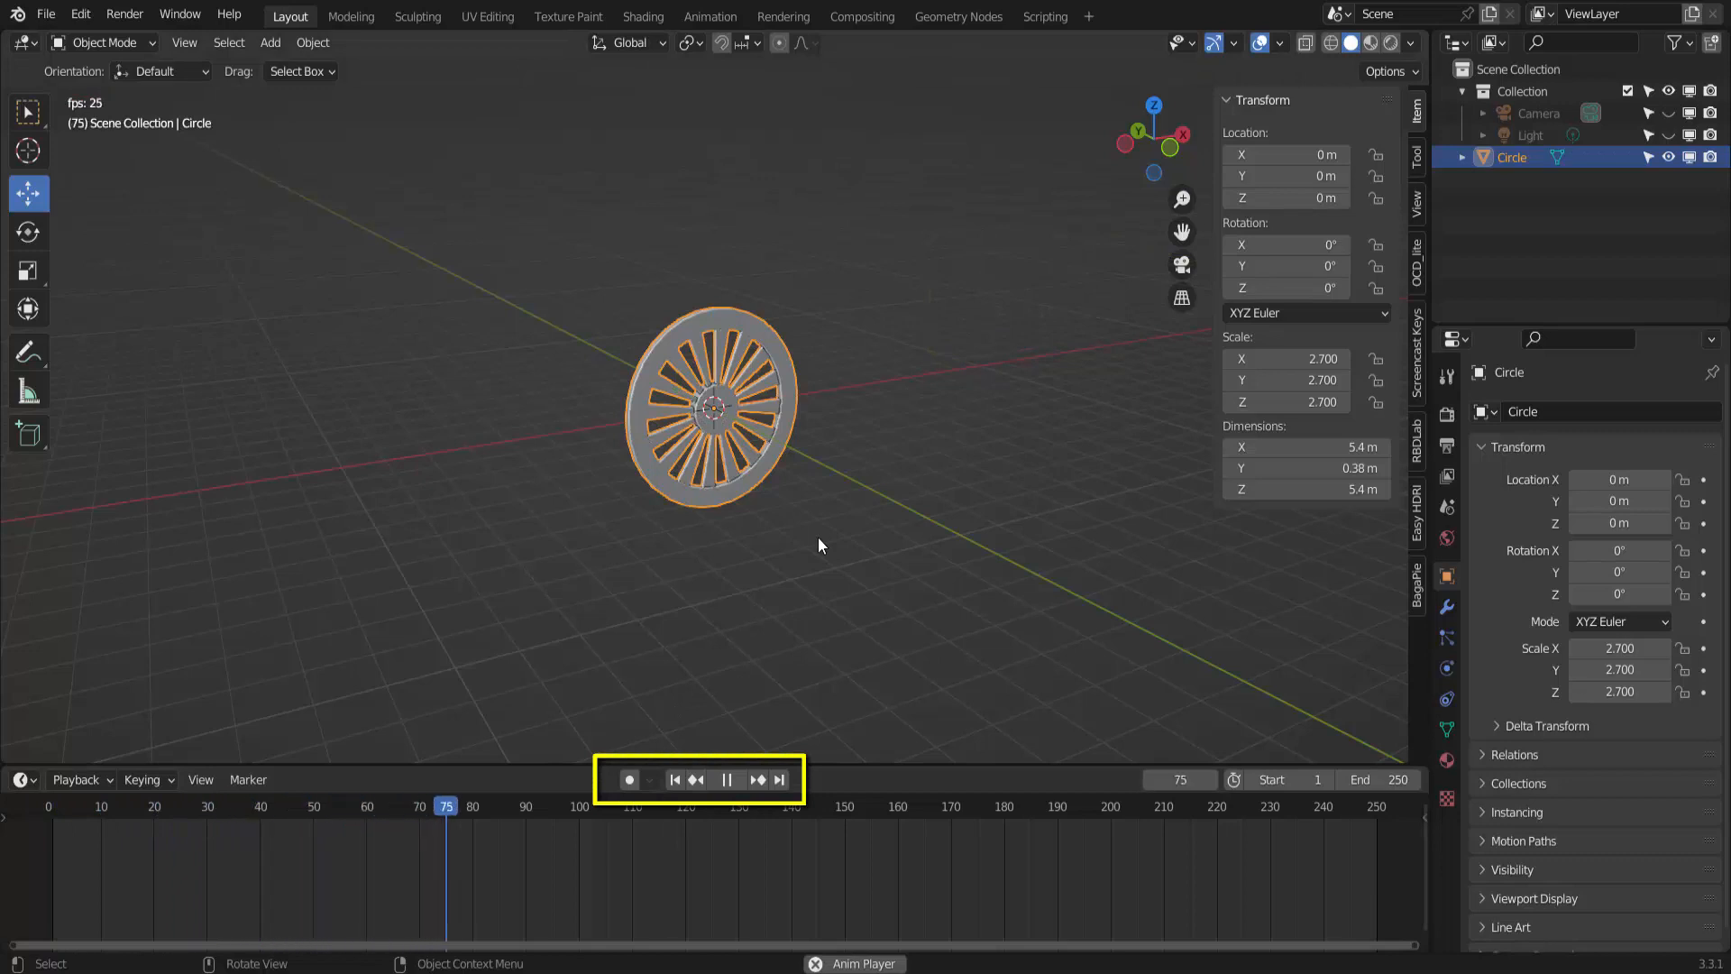
left_click(728, 779)
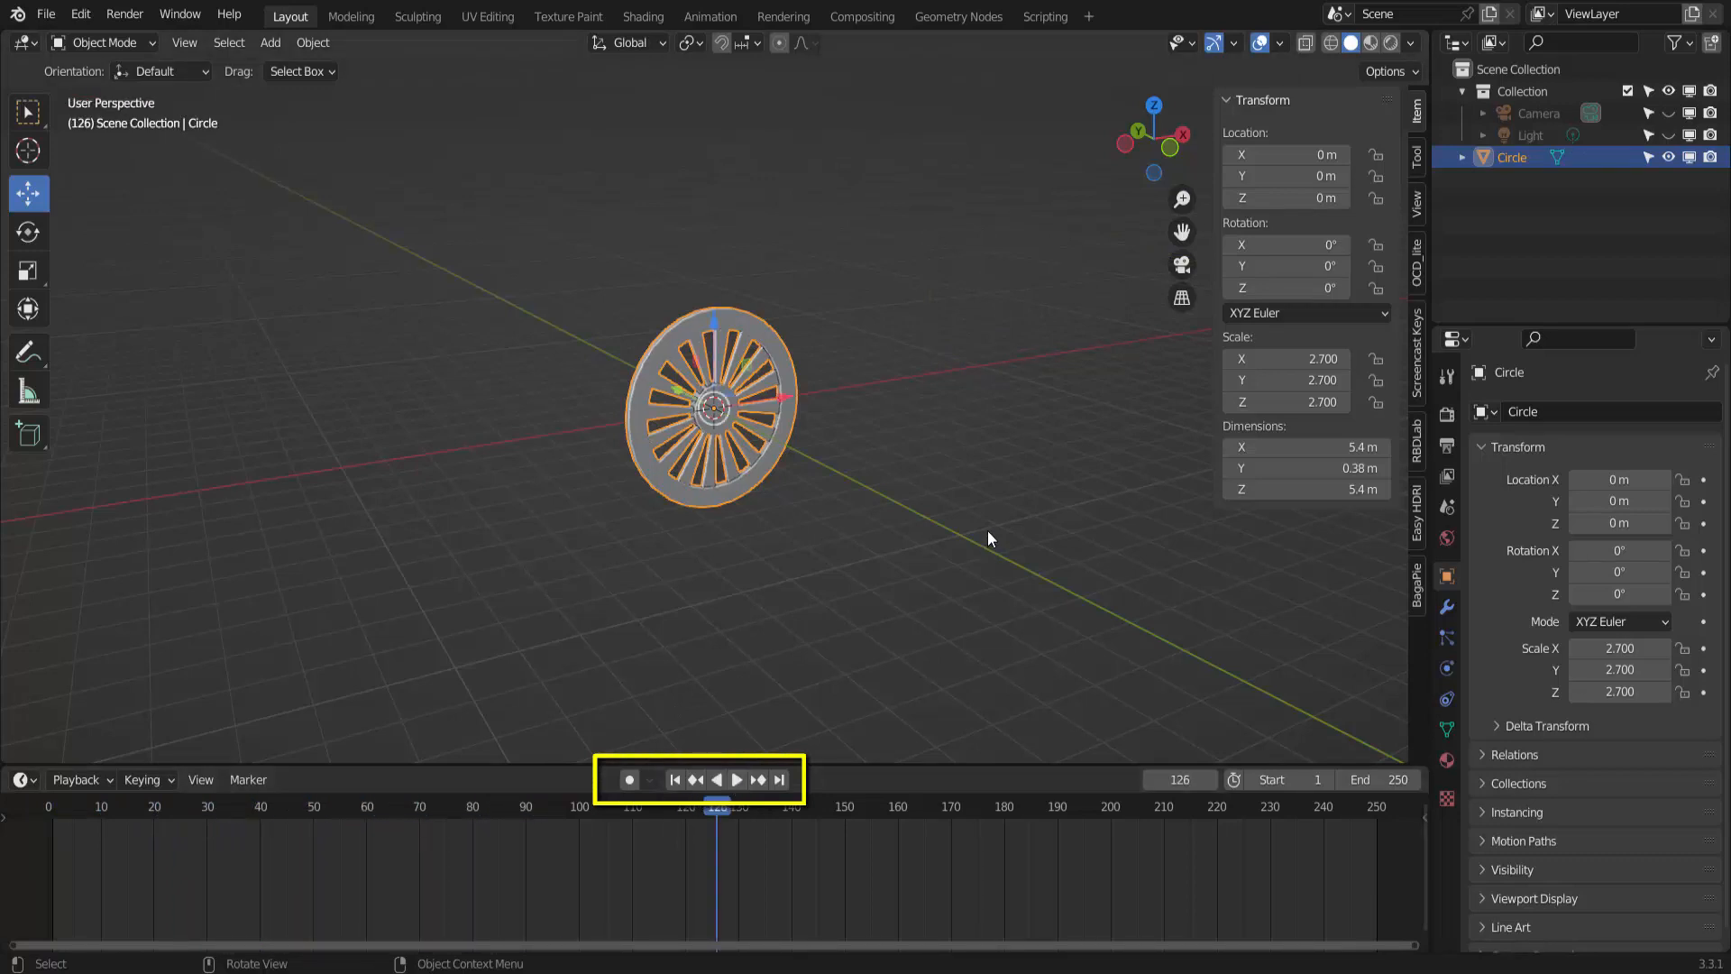